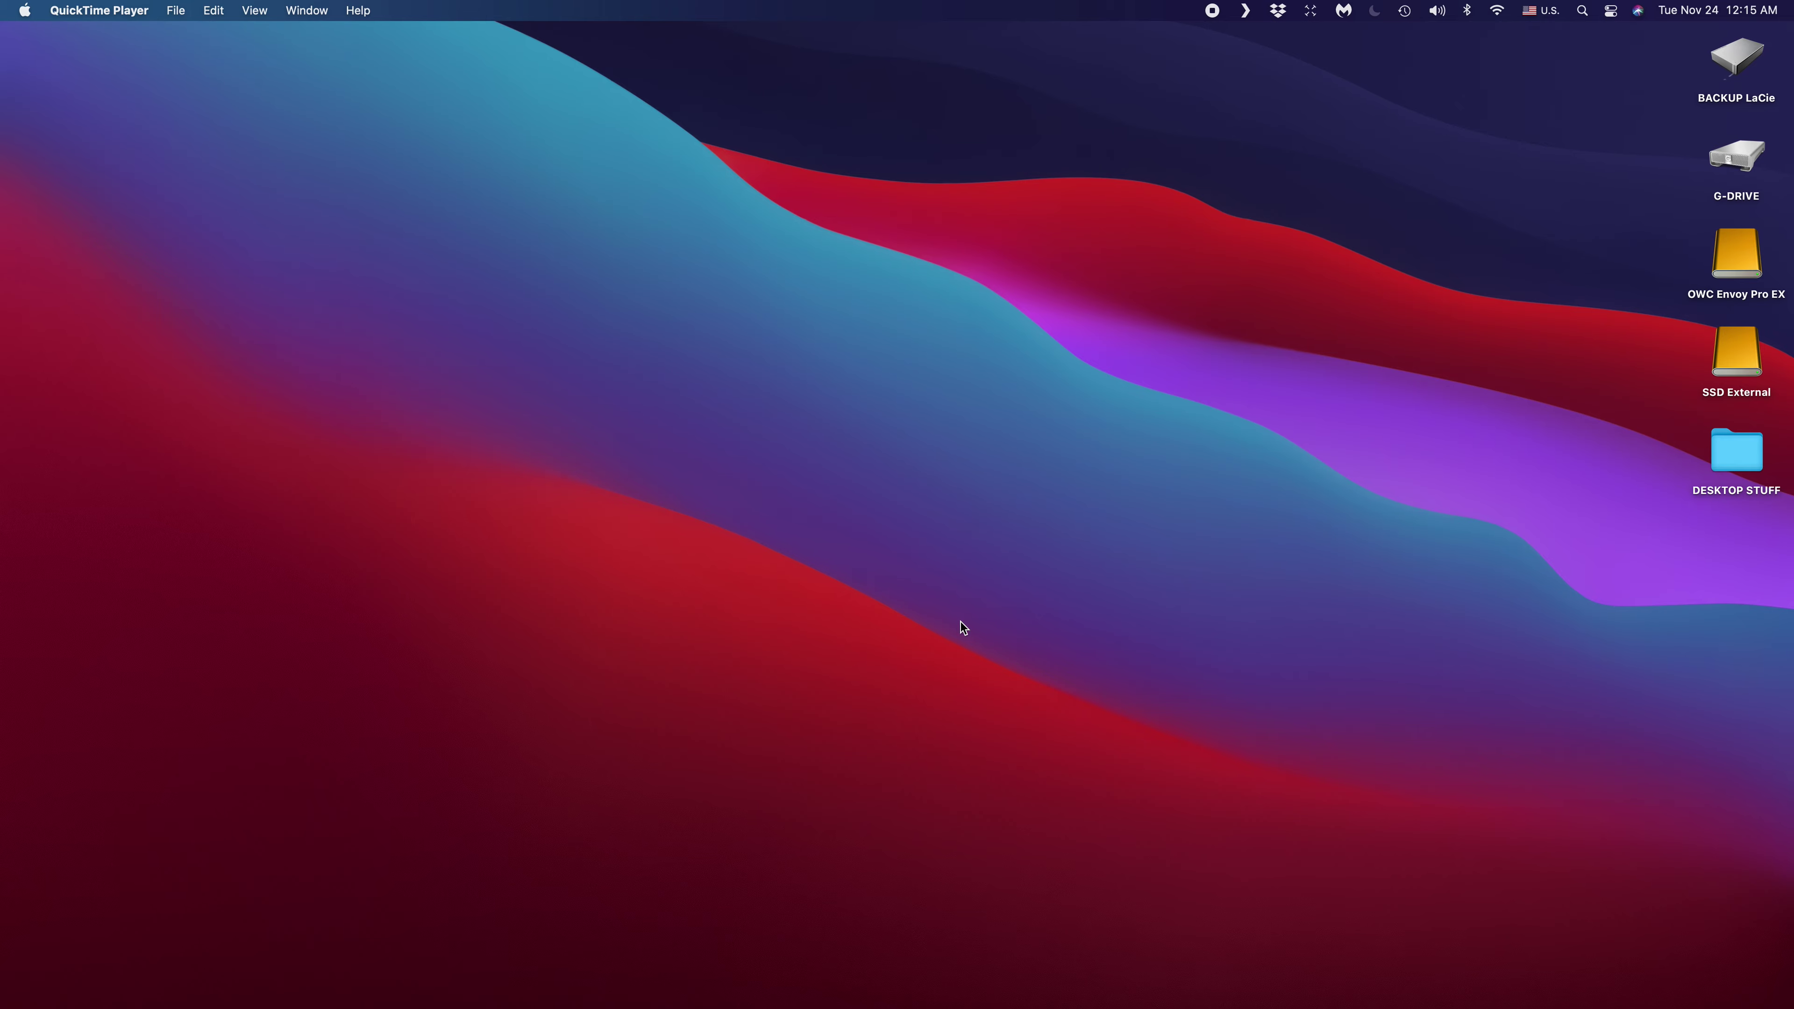
- Switch to the full-screen Final Cut Pro space showing the choir project
{"action": "key", "text": "ctrl+Left"}
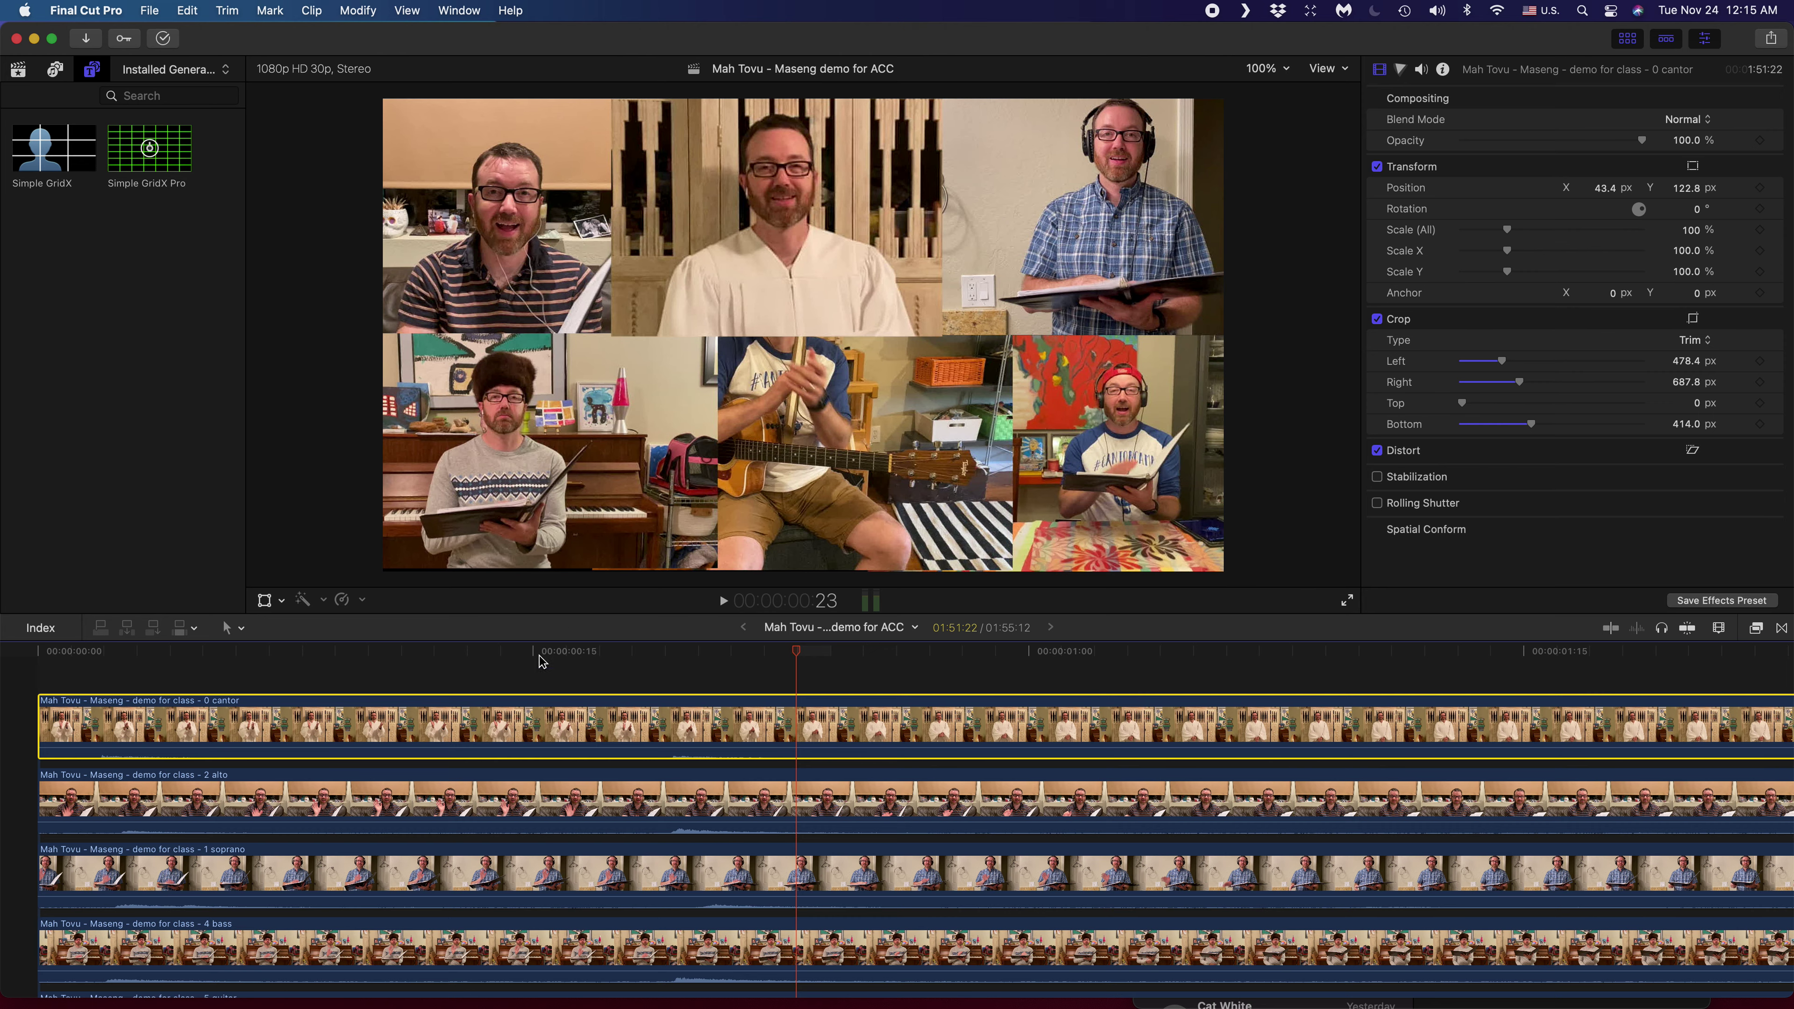
- Play the choir composite from the project start, then select the Simple GridX Pro generator
{"action": "scroll", "coordinate": [486, 739], "scroll_direction": "down", "scroll_amount": 5}
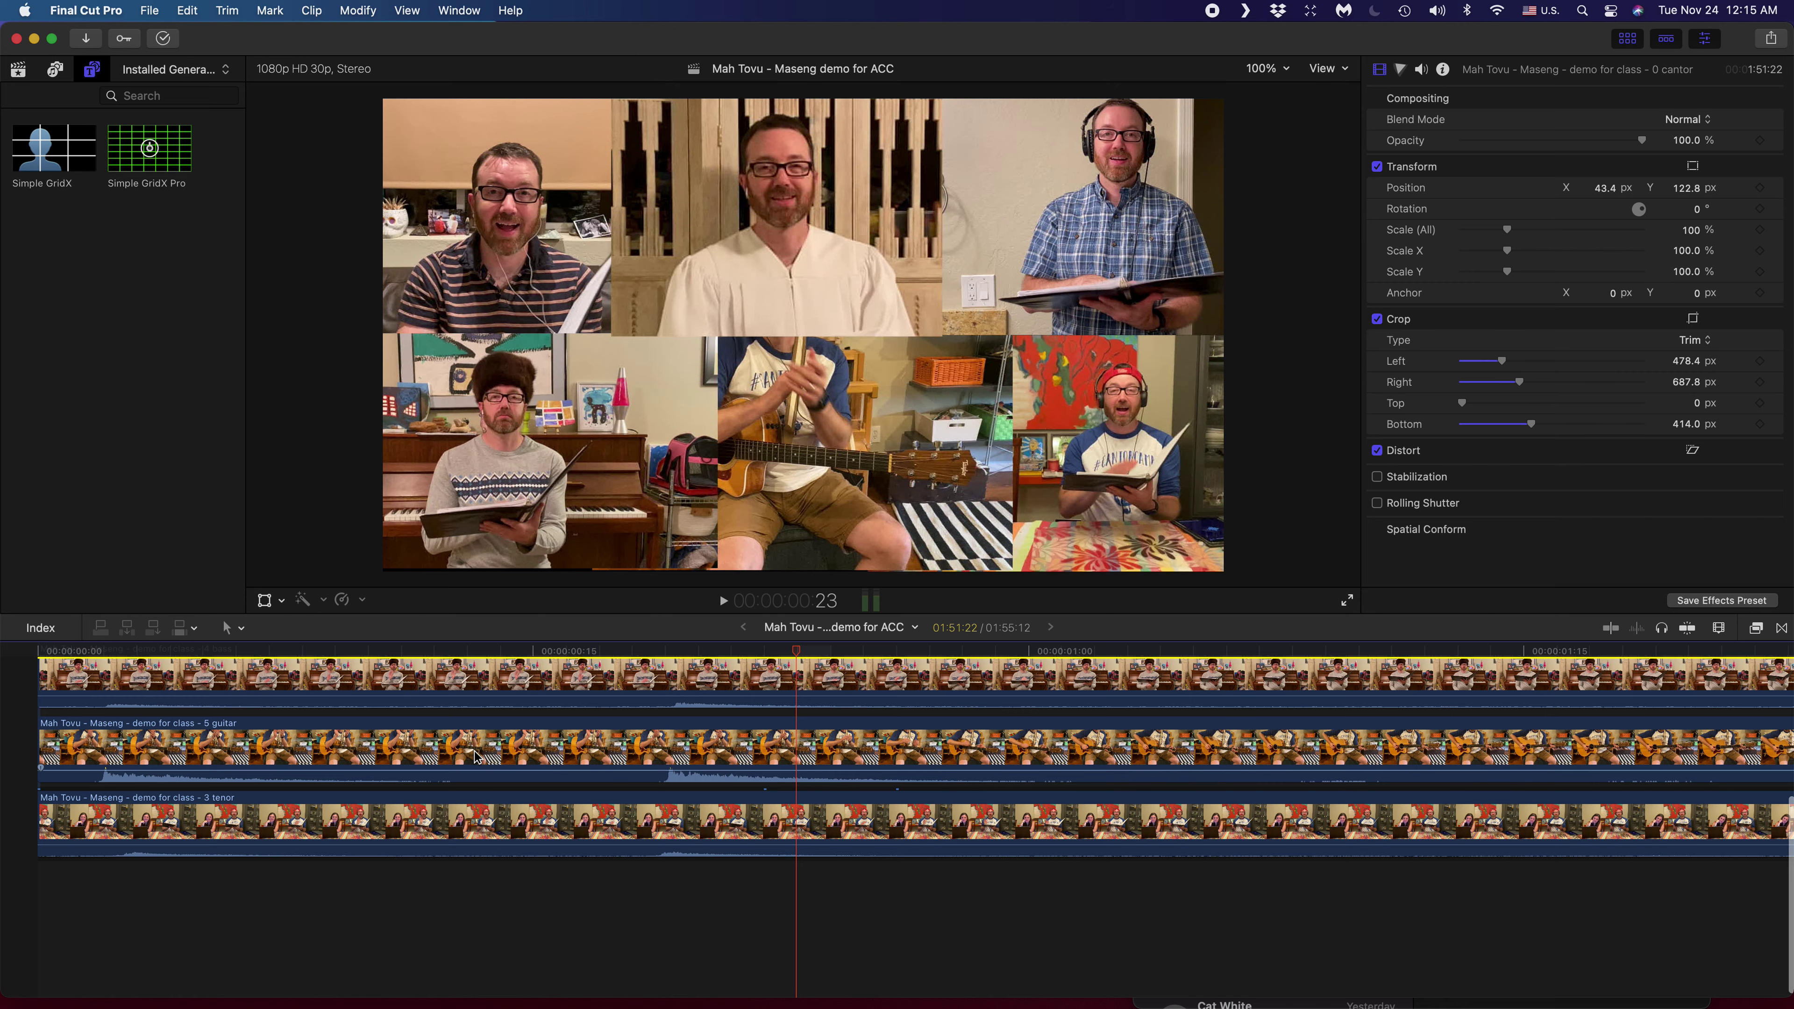
{"action": "scroll", "coordinate": [485, 739], "scroll_direction": "up", "scroll_amount": 5}
{"action": "scroll", "coordinate": [476, 756], "scroll_direction": "right", "scroll_amount": 1}
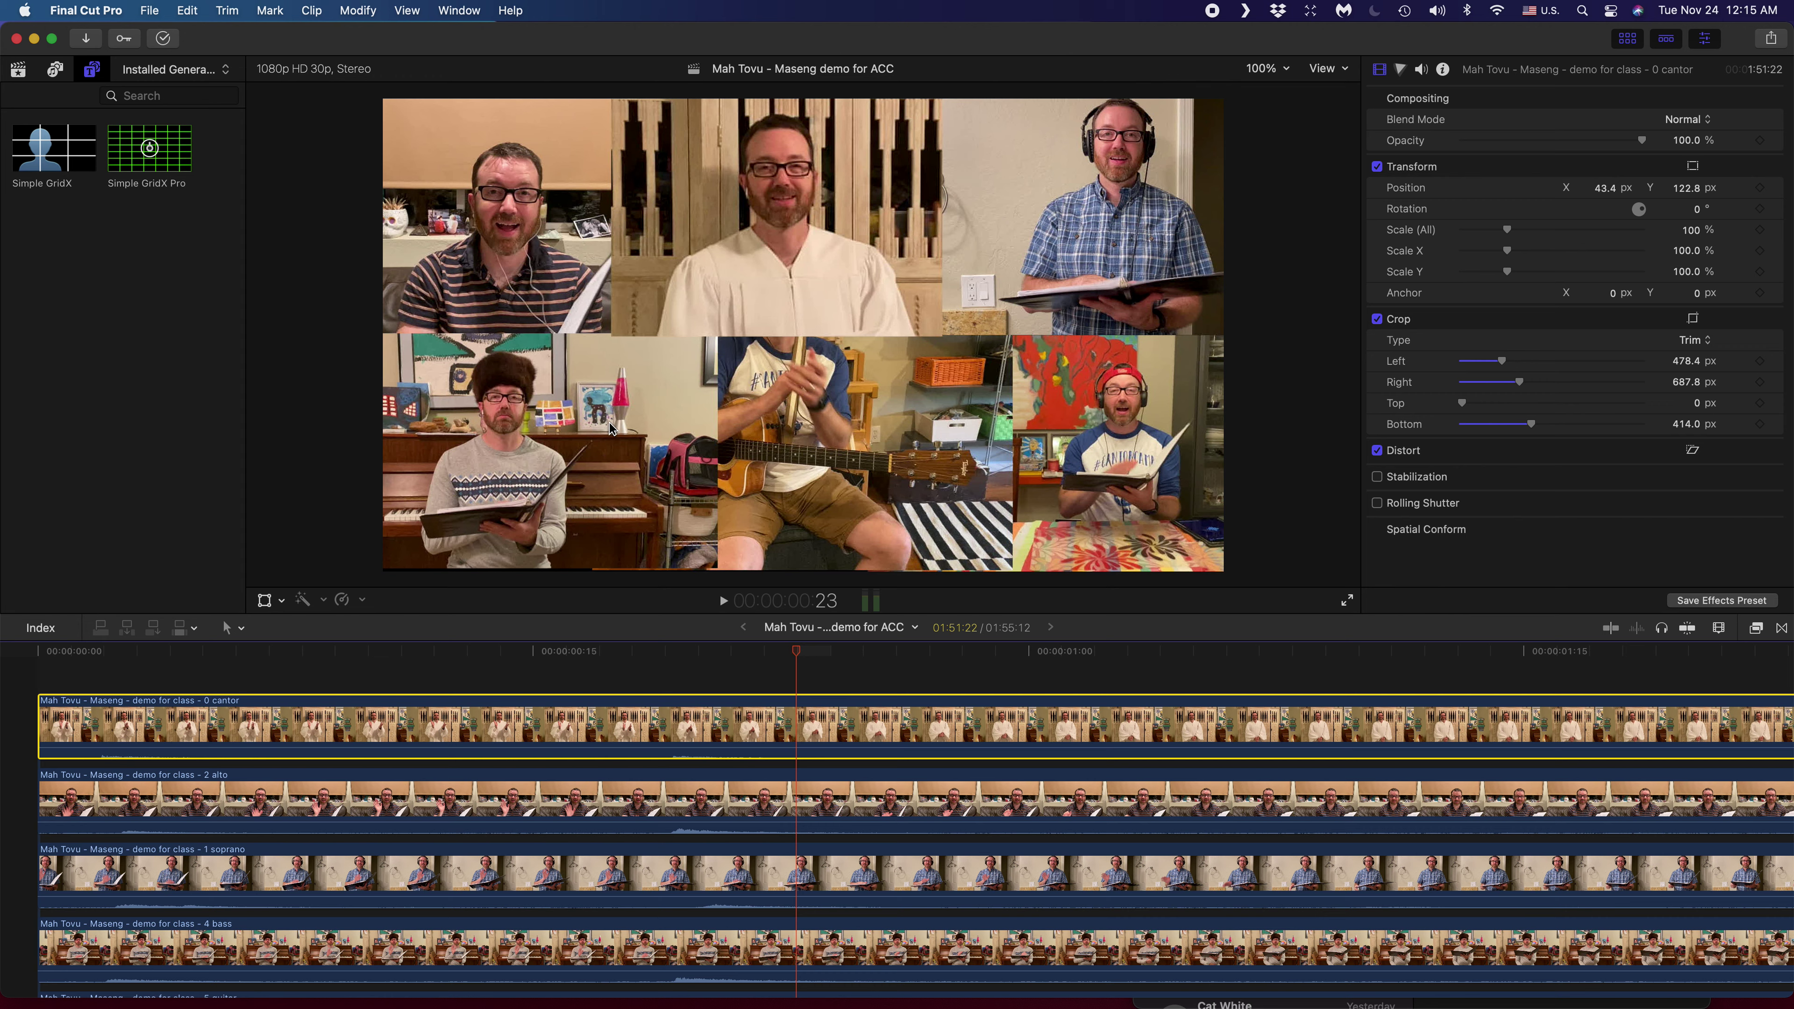
{"action": "left_click", "coordinate": [39, 652]}
{"action": "key", "text": "space"}
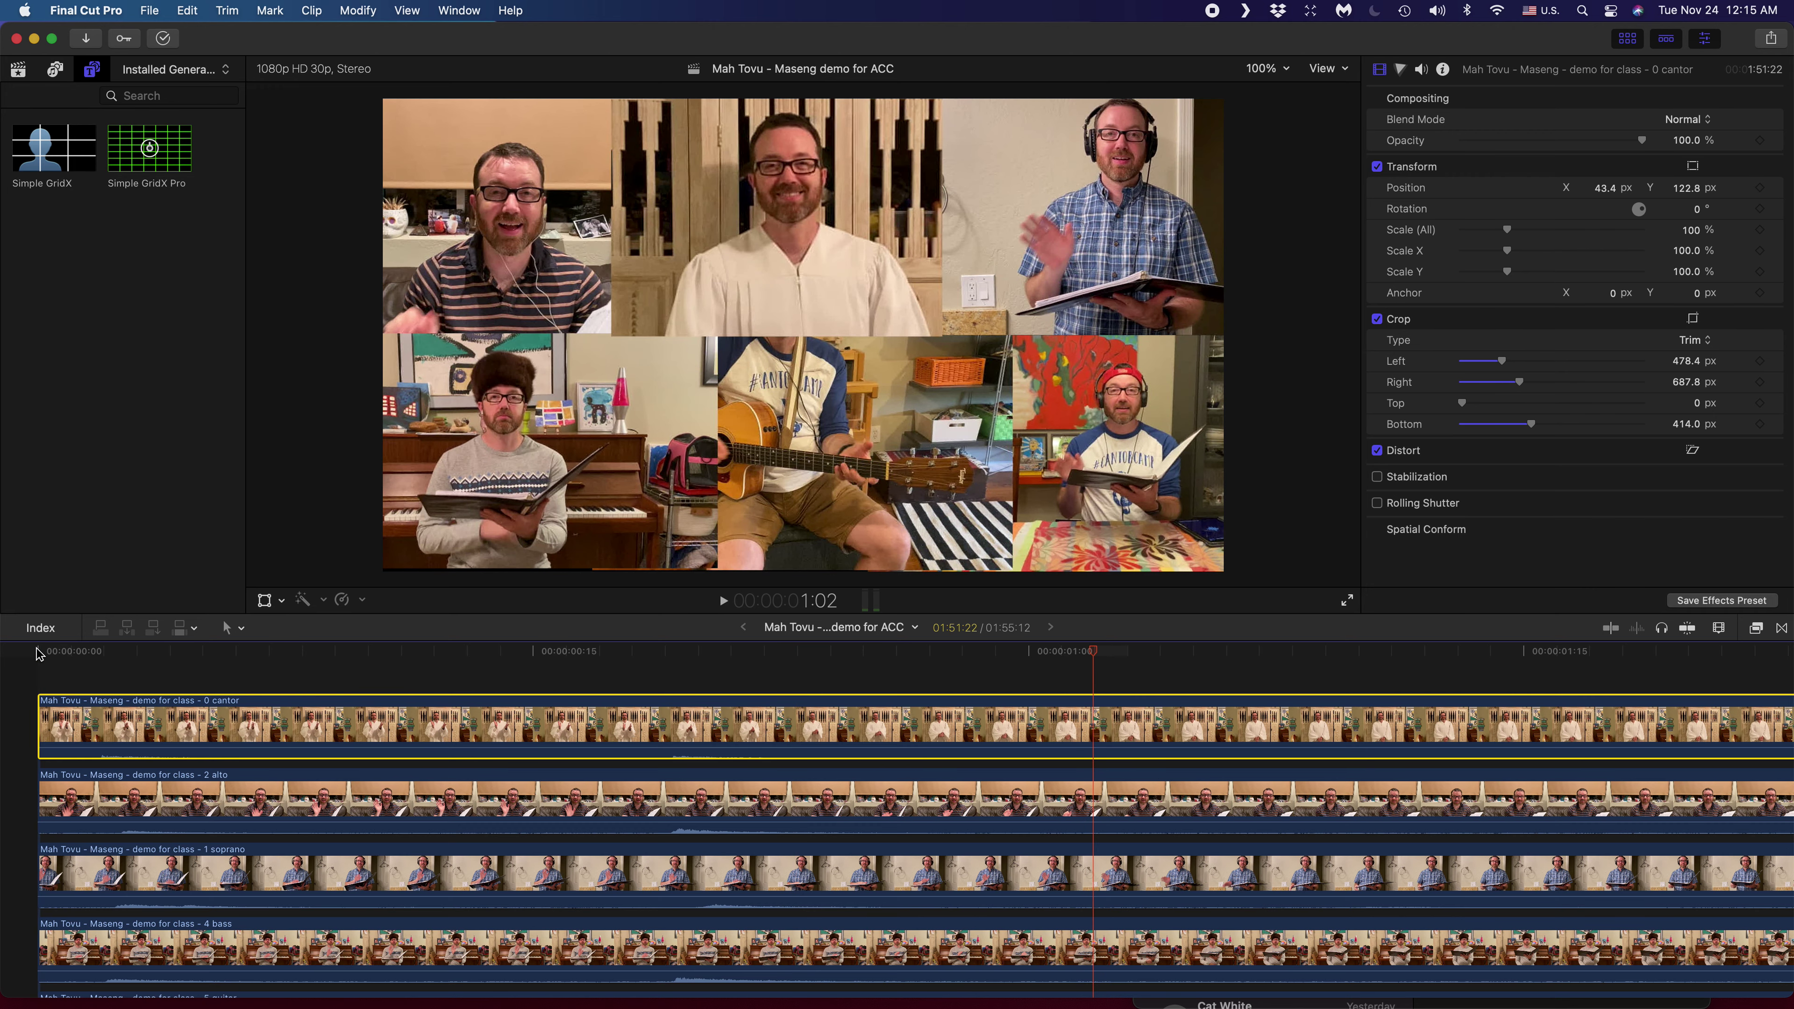
{"action": "left_click", "coordinate": [182, 165]}
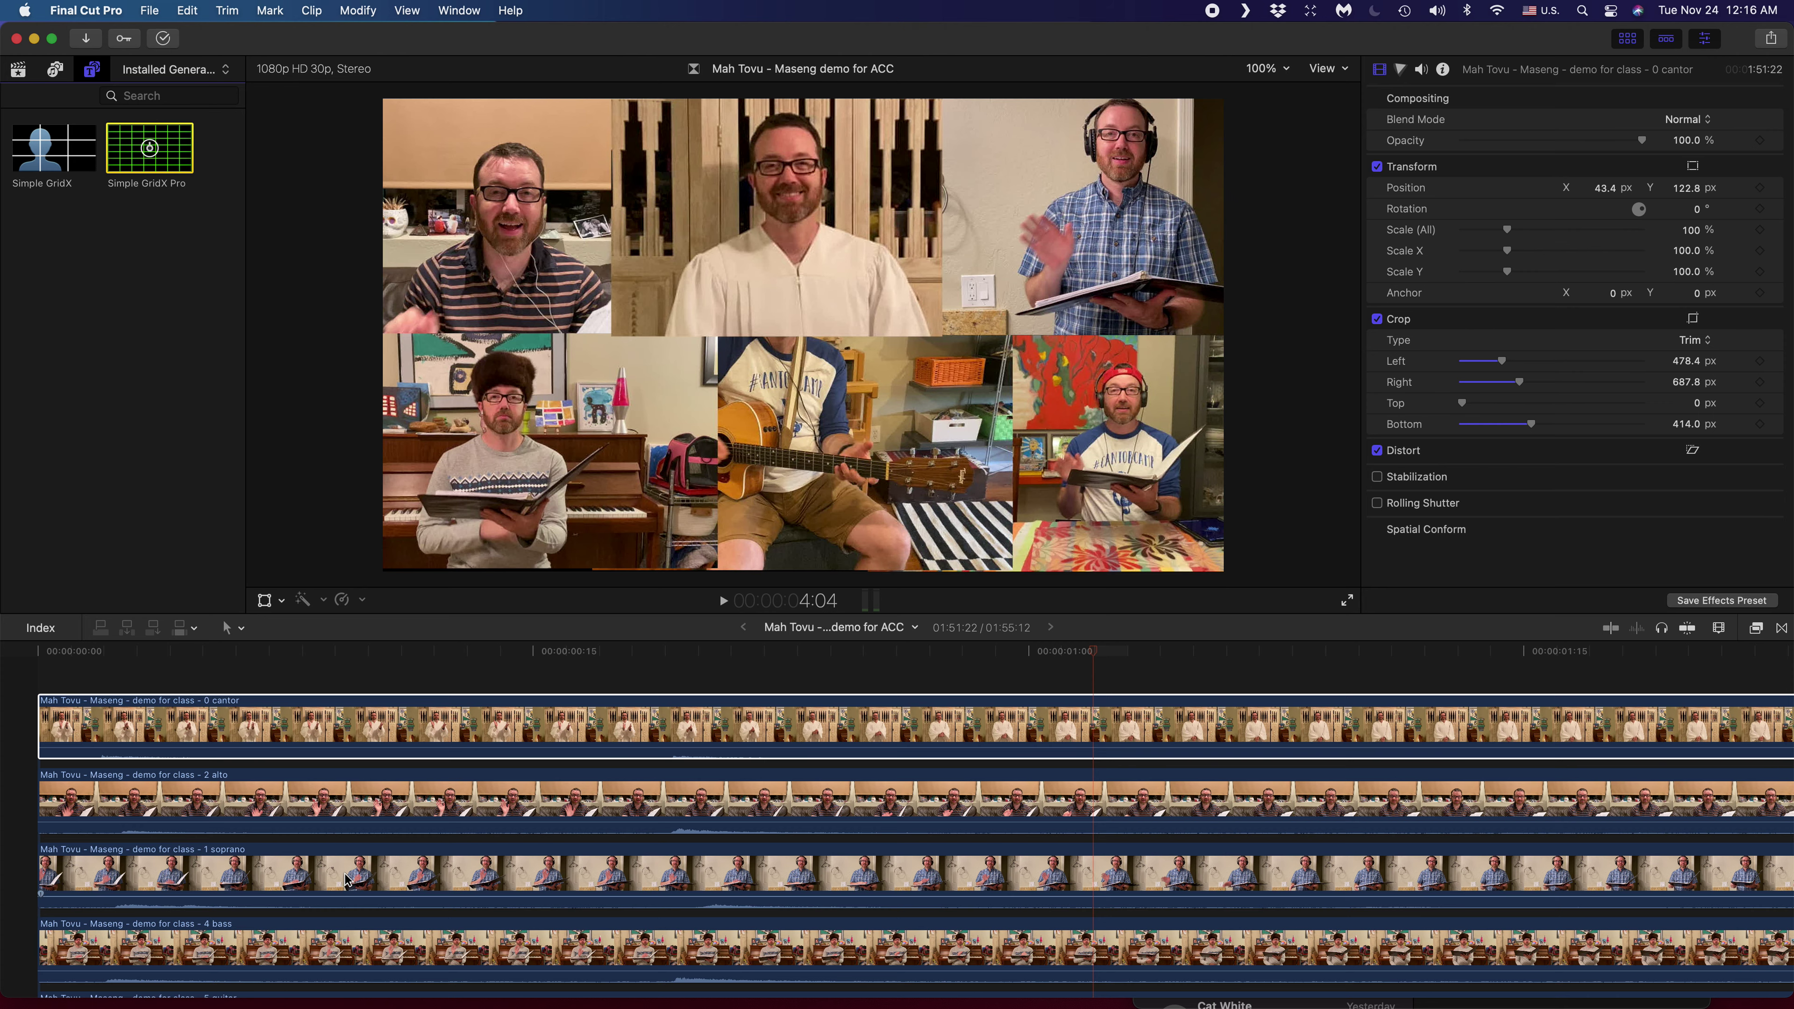
- Nudge the 4 bass clip slightly lower in the frame with the Transform control
{"action": "scroll", "coordinate": [346, 880], "scroll_direction": "down", "scroll_amount": 3}
{"action": "left_click", "coordinate": [350, 829]}
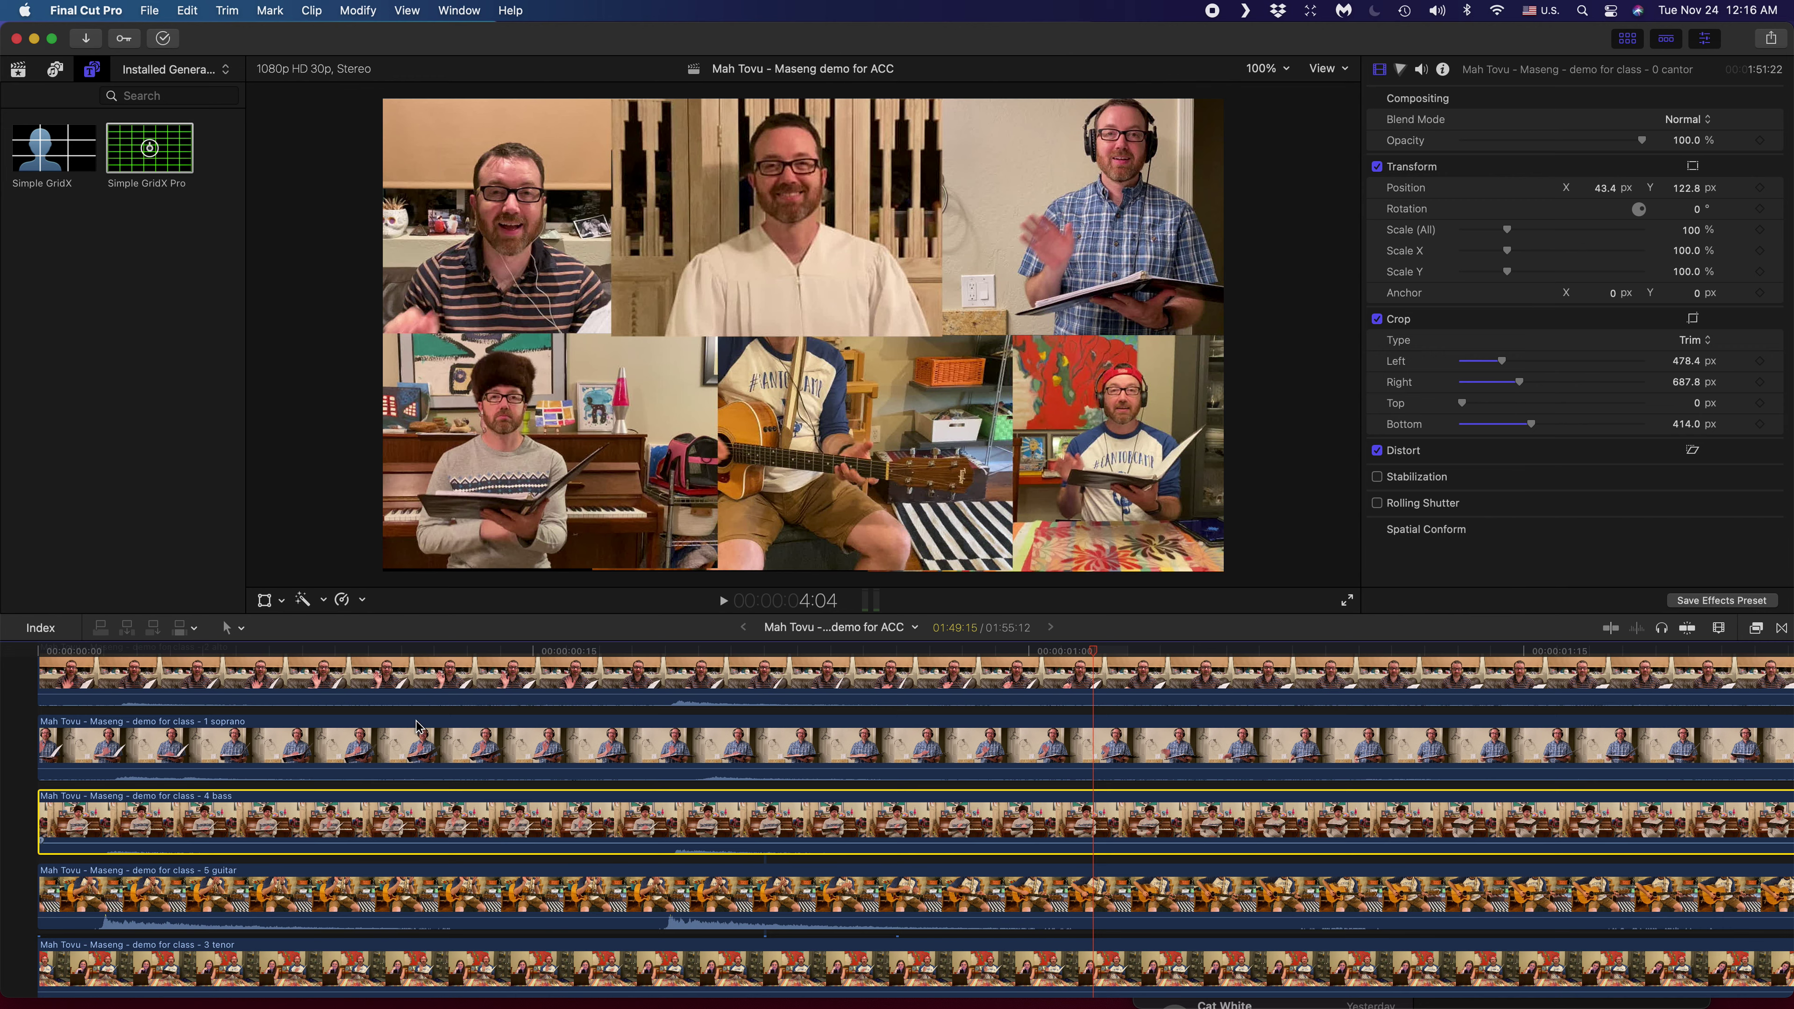
{"action": "left_click", "coordinate": [264, 600]}
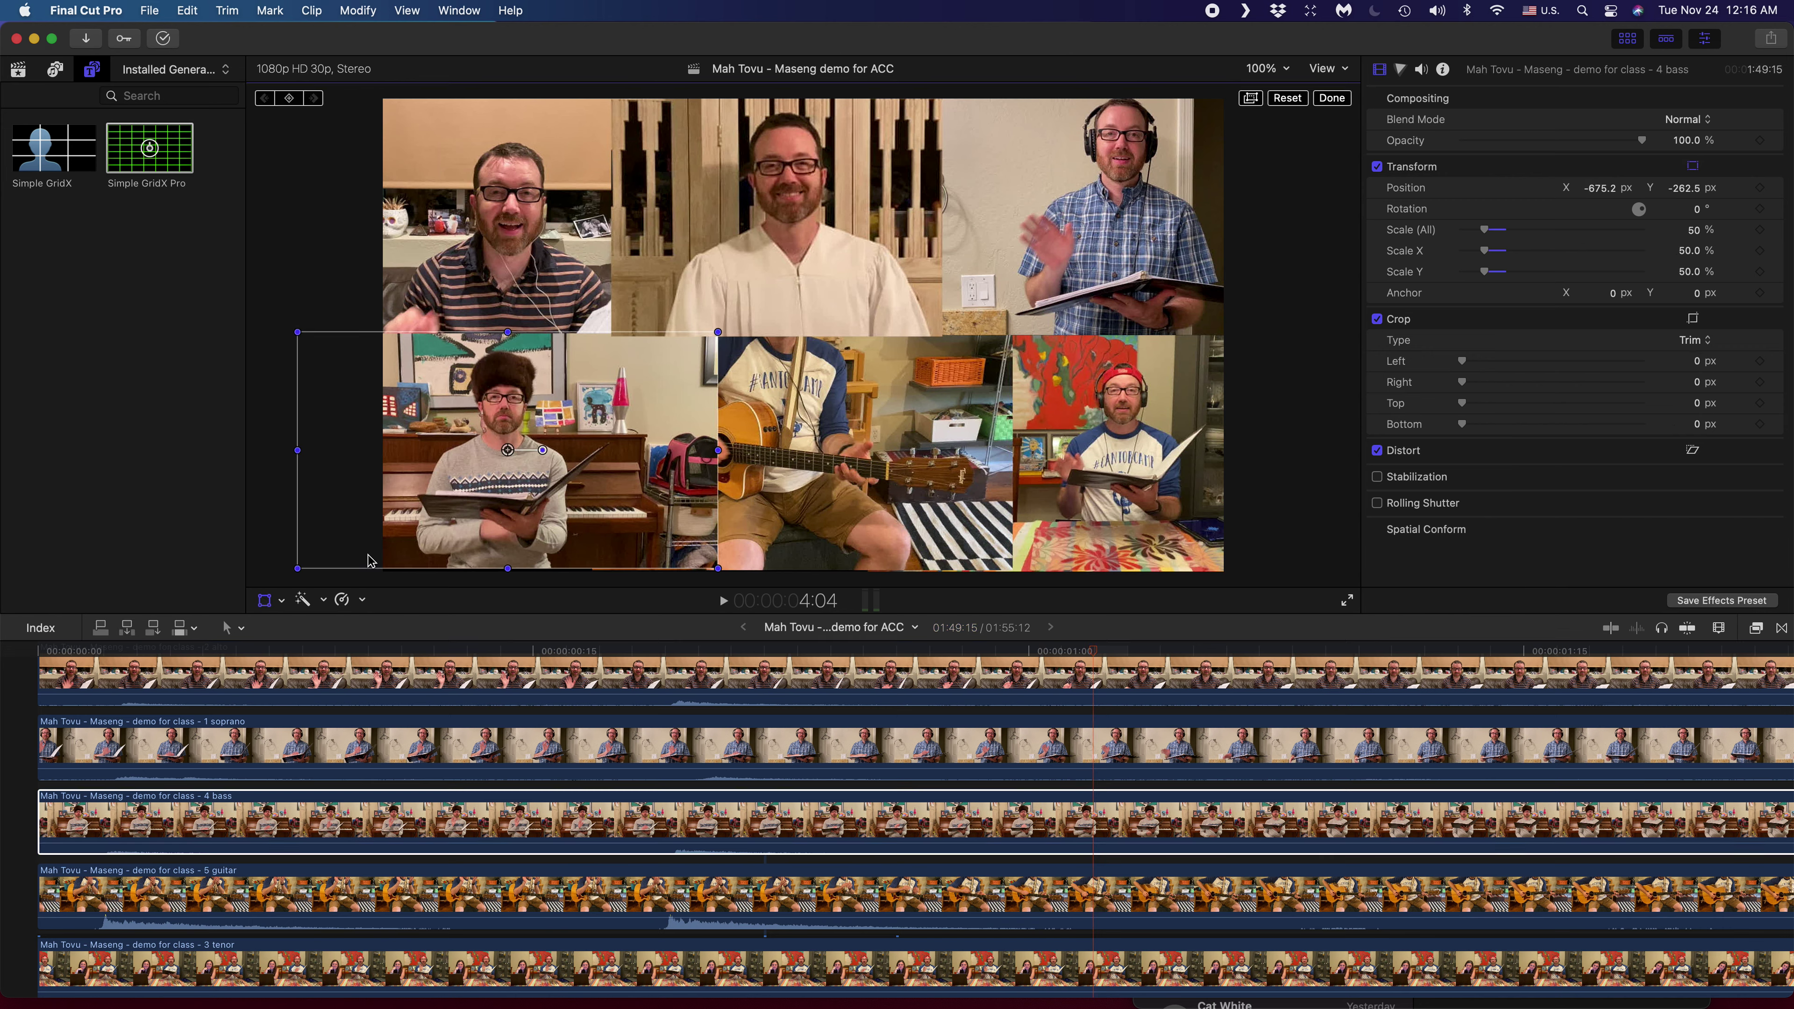
{"action": "left_click_drag", "start_coordinate": [574, 458], "coordinate": [576, 460]}
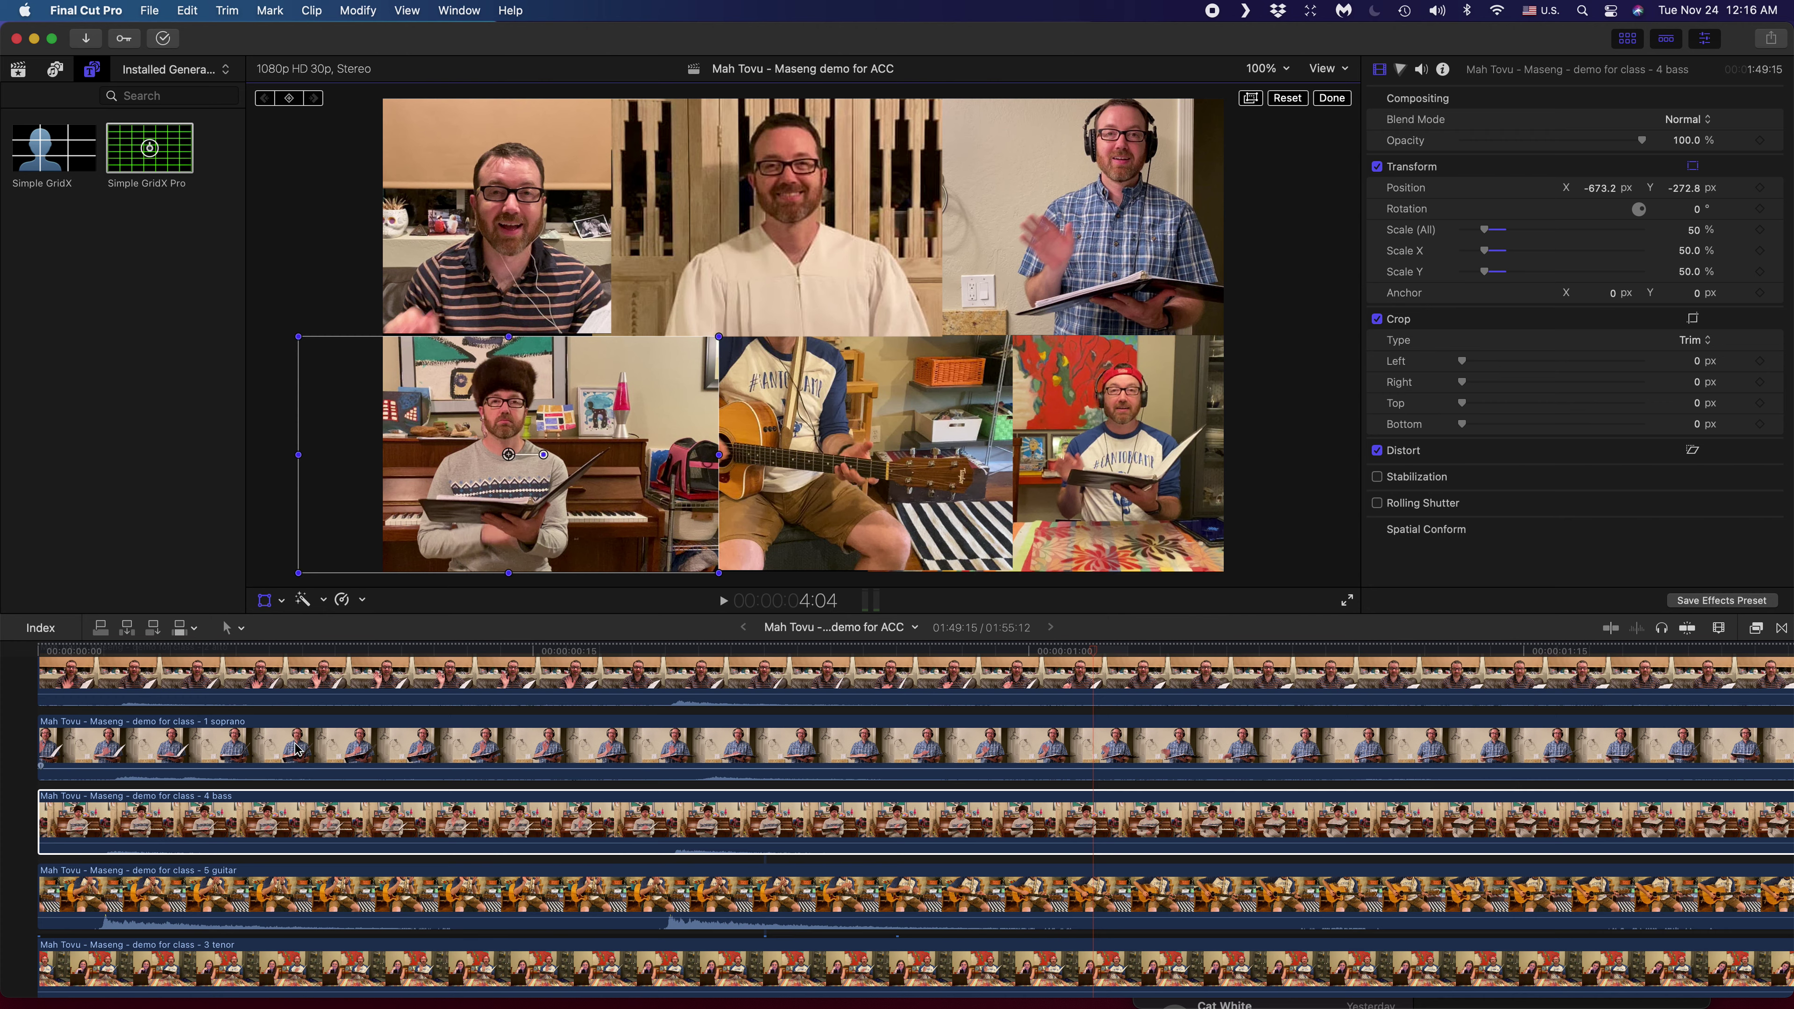
{"action": "left_click", "coordinate": [265, 601]}
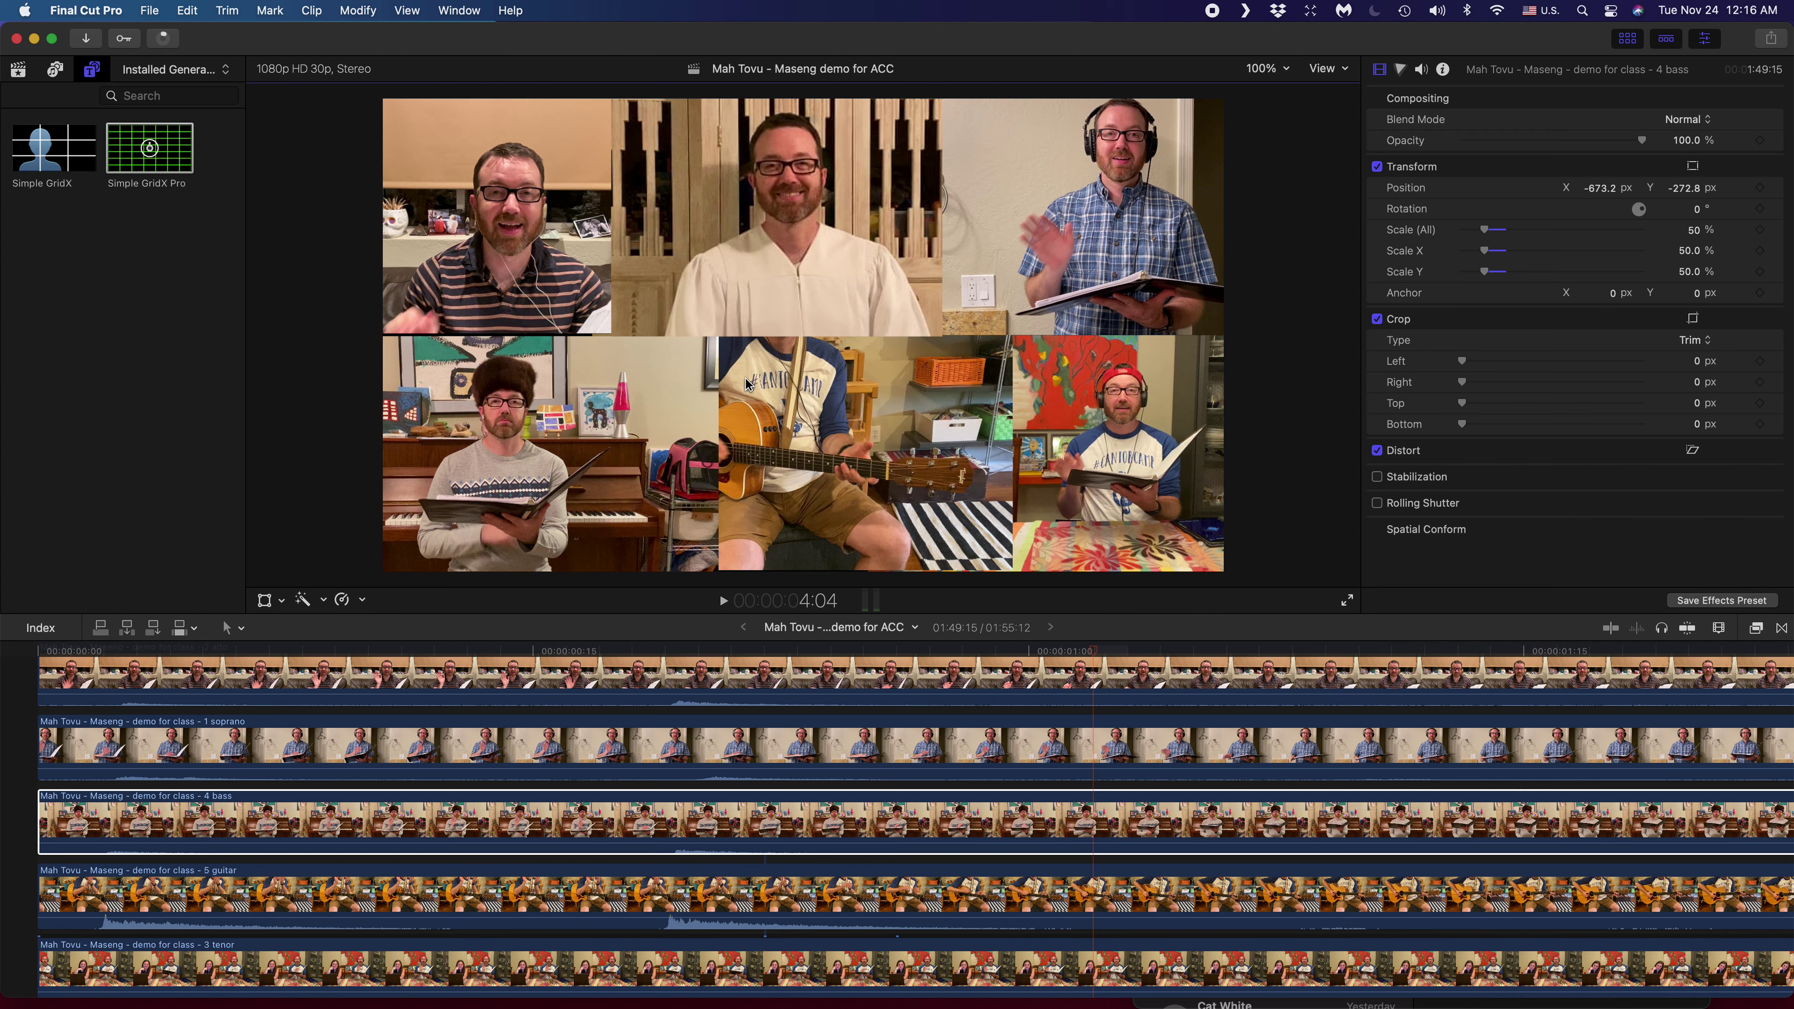
{"action": "scroll", "coordinate": [361, 827], "scroll_direction": "up", "scroll_amount": 3}
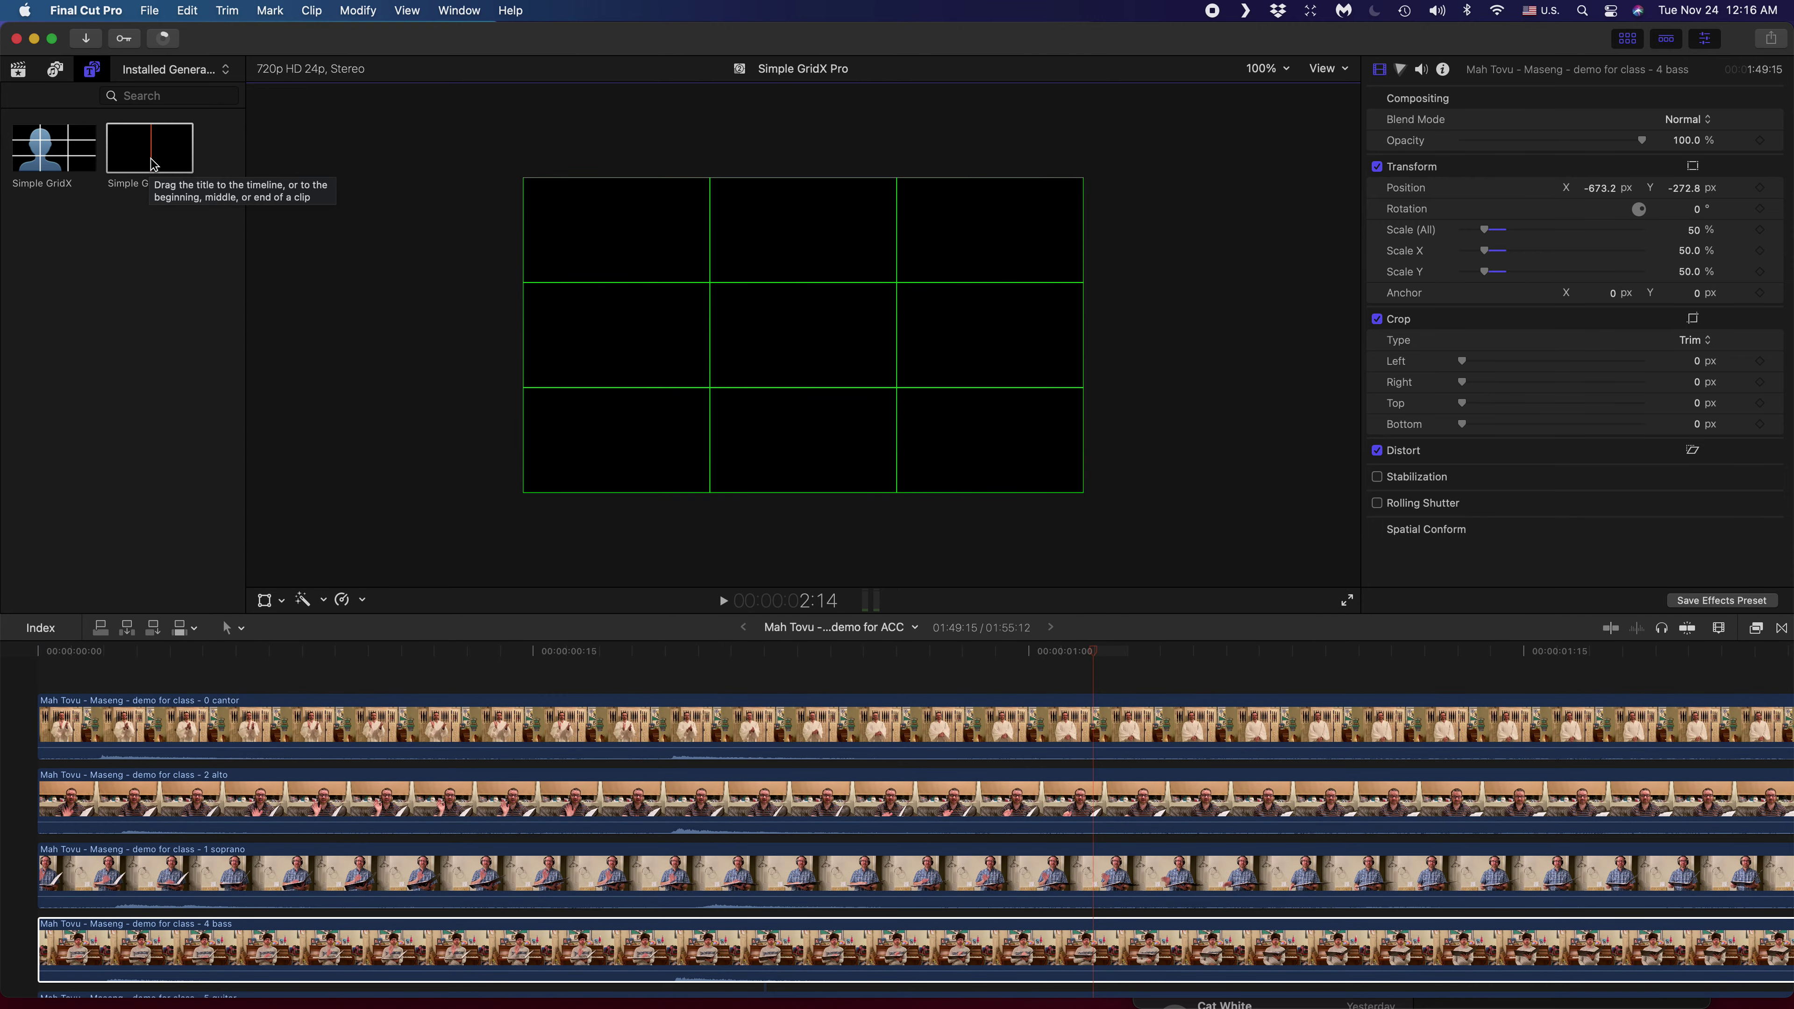
- Place the Simple GridX Pro generator at the start of the timeline above the choir clips
{"action": "left_click", "coordinate": [94, 70]}
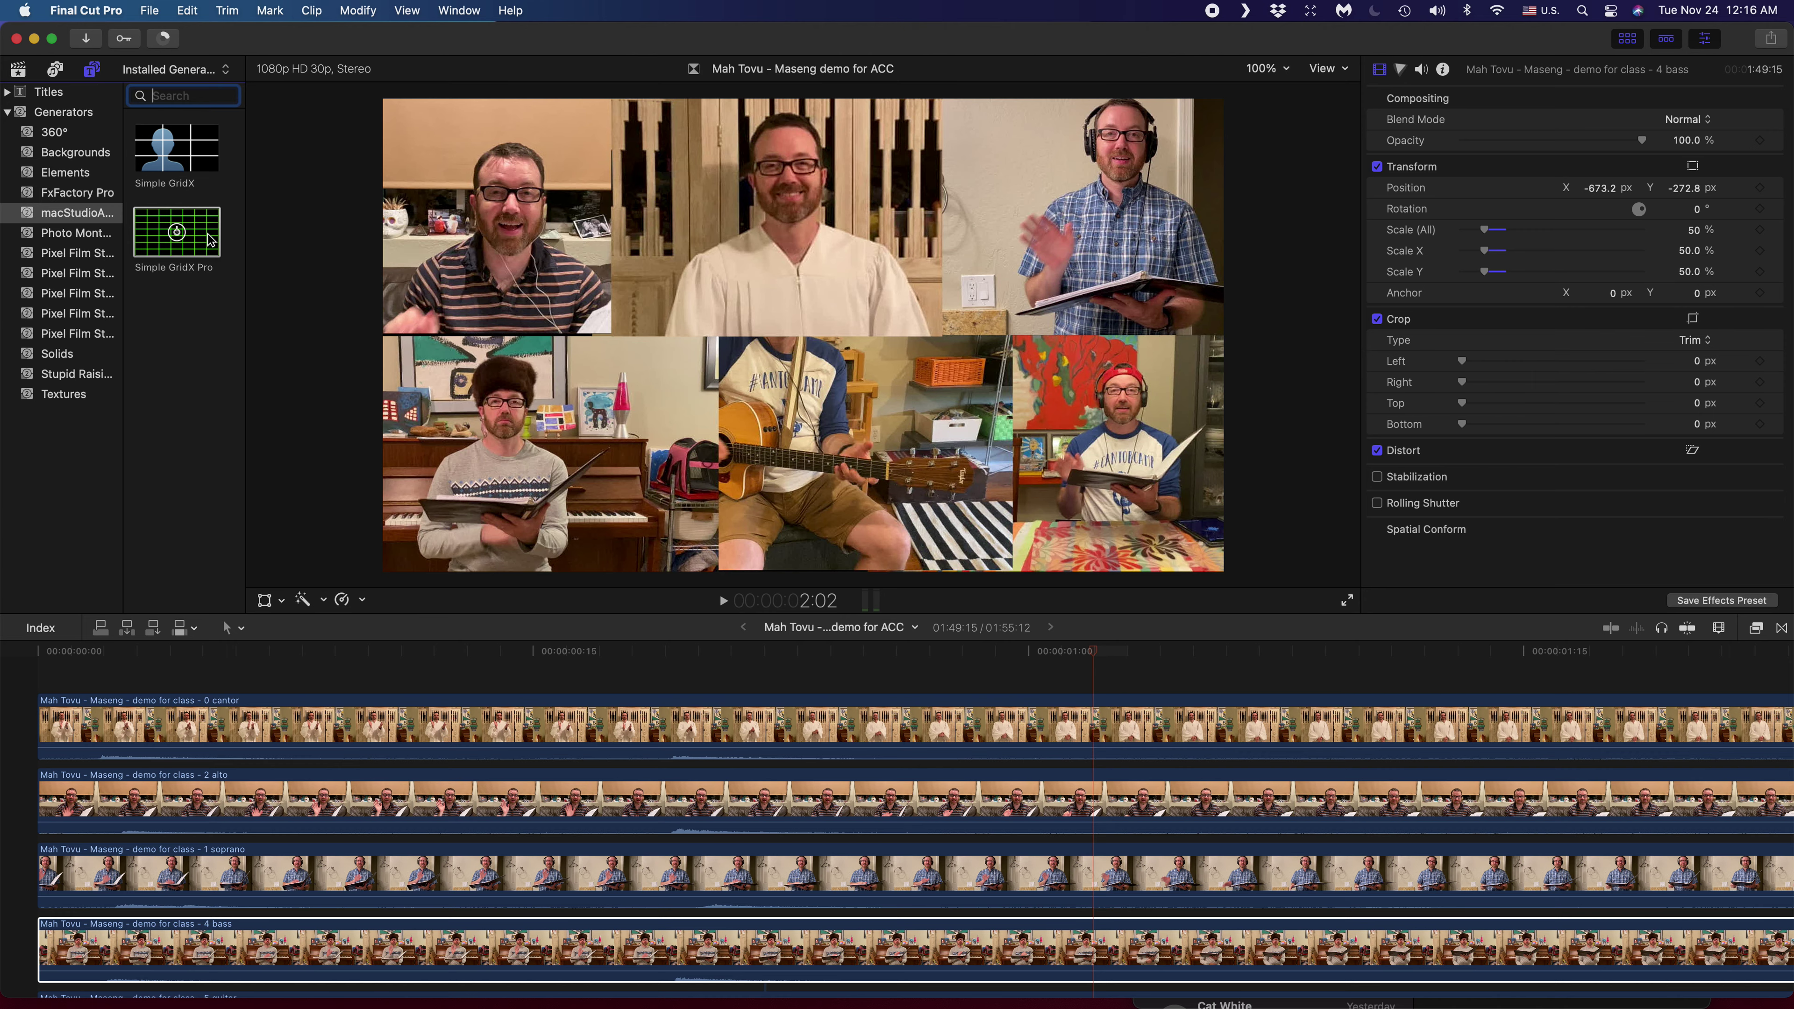
{"action": "scroll", "coordinate": [159, 724], "scroll_direction": "up", "scroll_amount": 1}
{"action": "scroll", "coordinate": [160, 725], "scroll_direction": "down", "scroll_amount": 1}
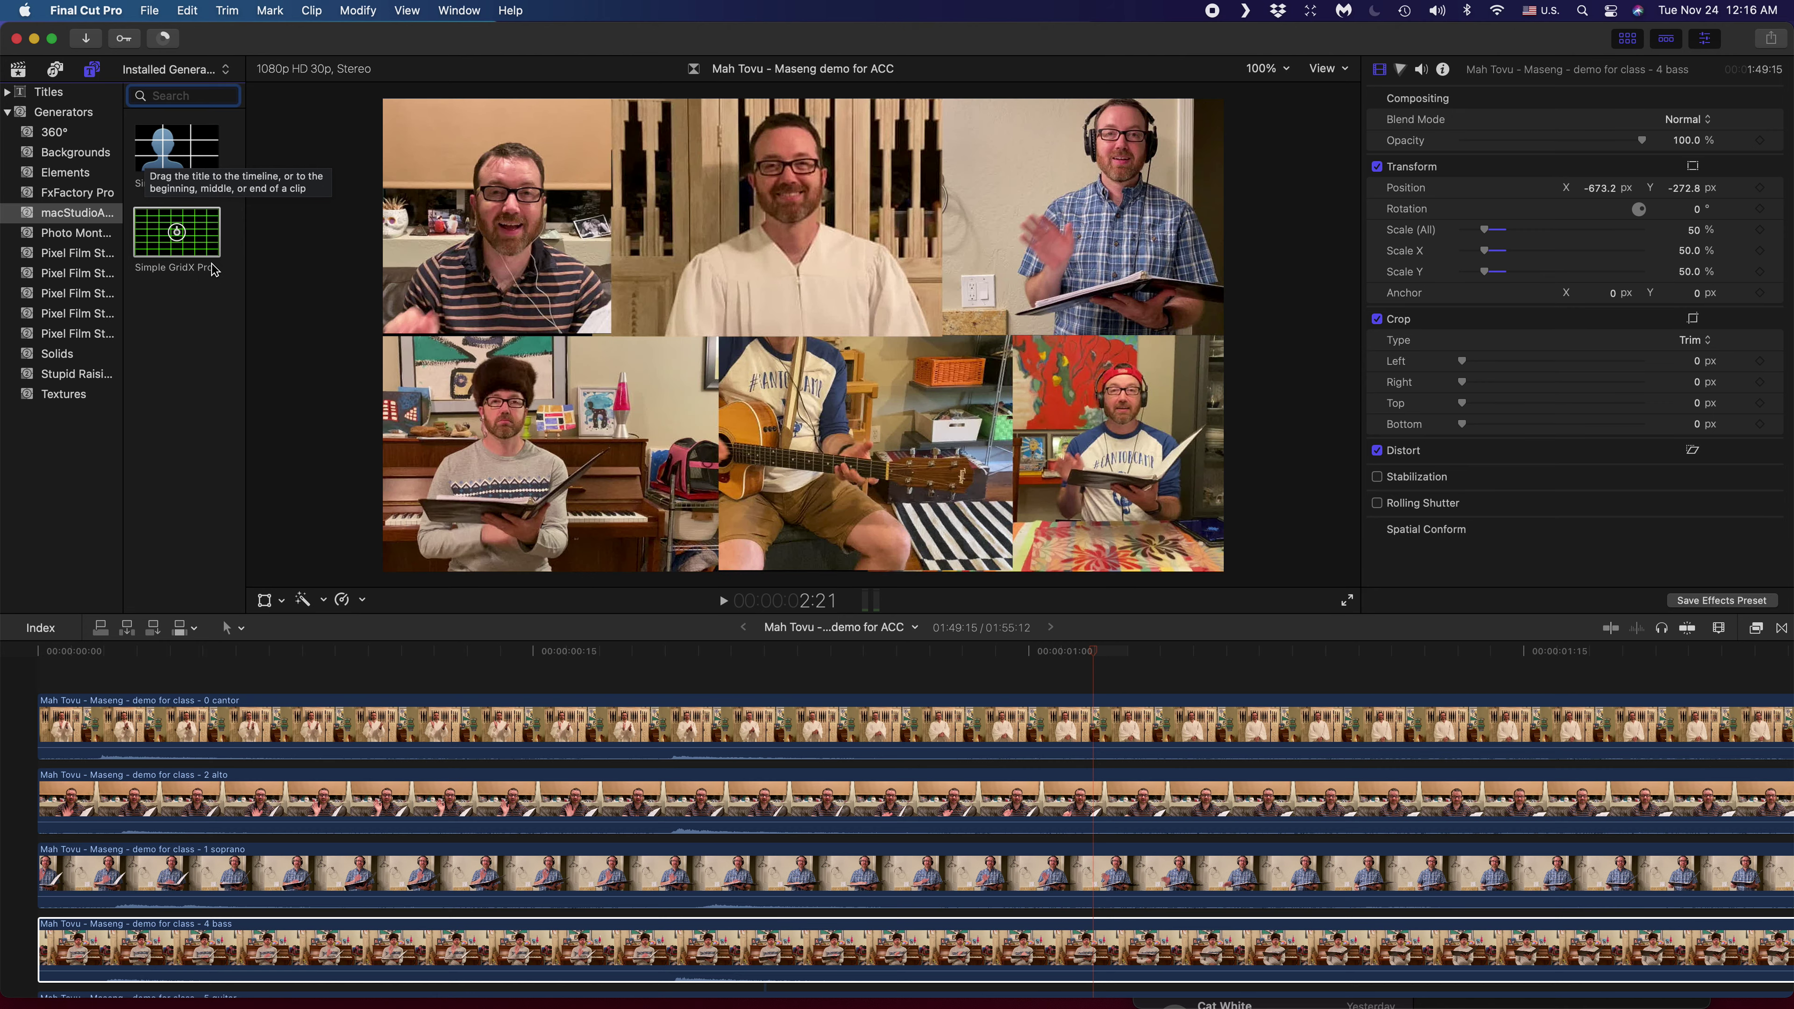
{"action": "left_click_drag", "start_coordinate": [203, 244], "coordinate": [49, 668]}
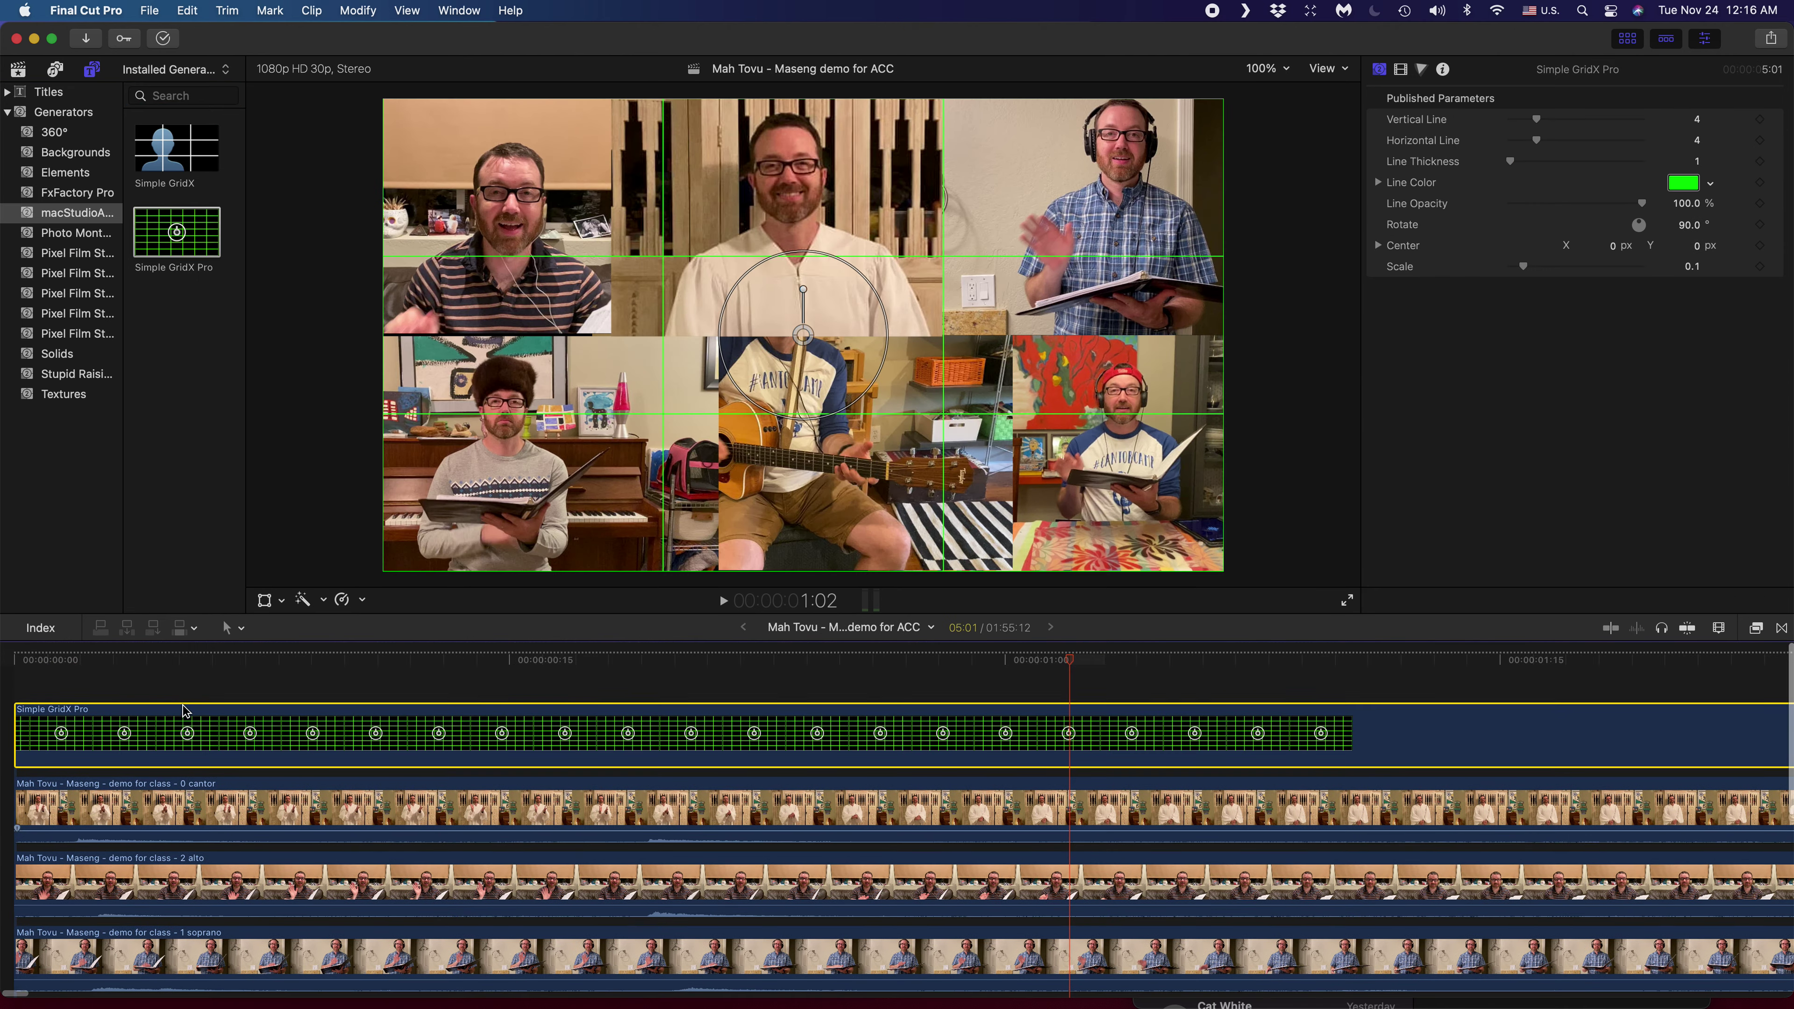
- Zoom the timeline out and extend the grid generator to the end of the song
{"action": "scroll", "coordinate": [182, 710], "scroll_direction": "right", "scroll_amount": 3}
{"action": "key", "text": "super+minus"}
{"action": "key", "text": "super+minus"}
{"action": "key", "text": "super+minus"}
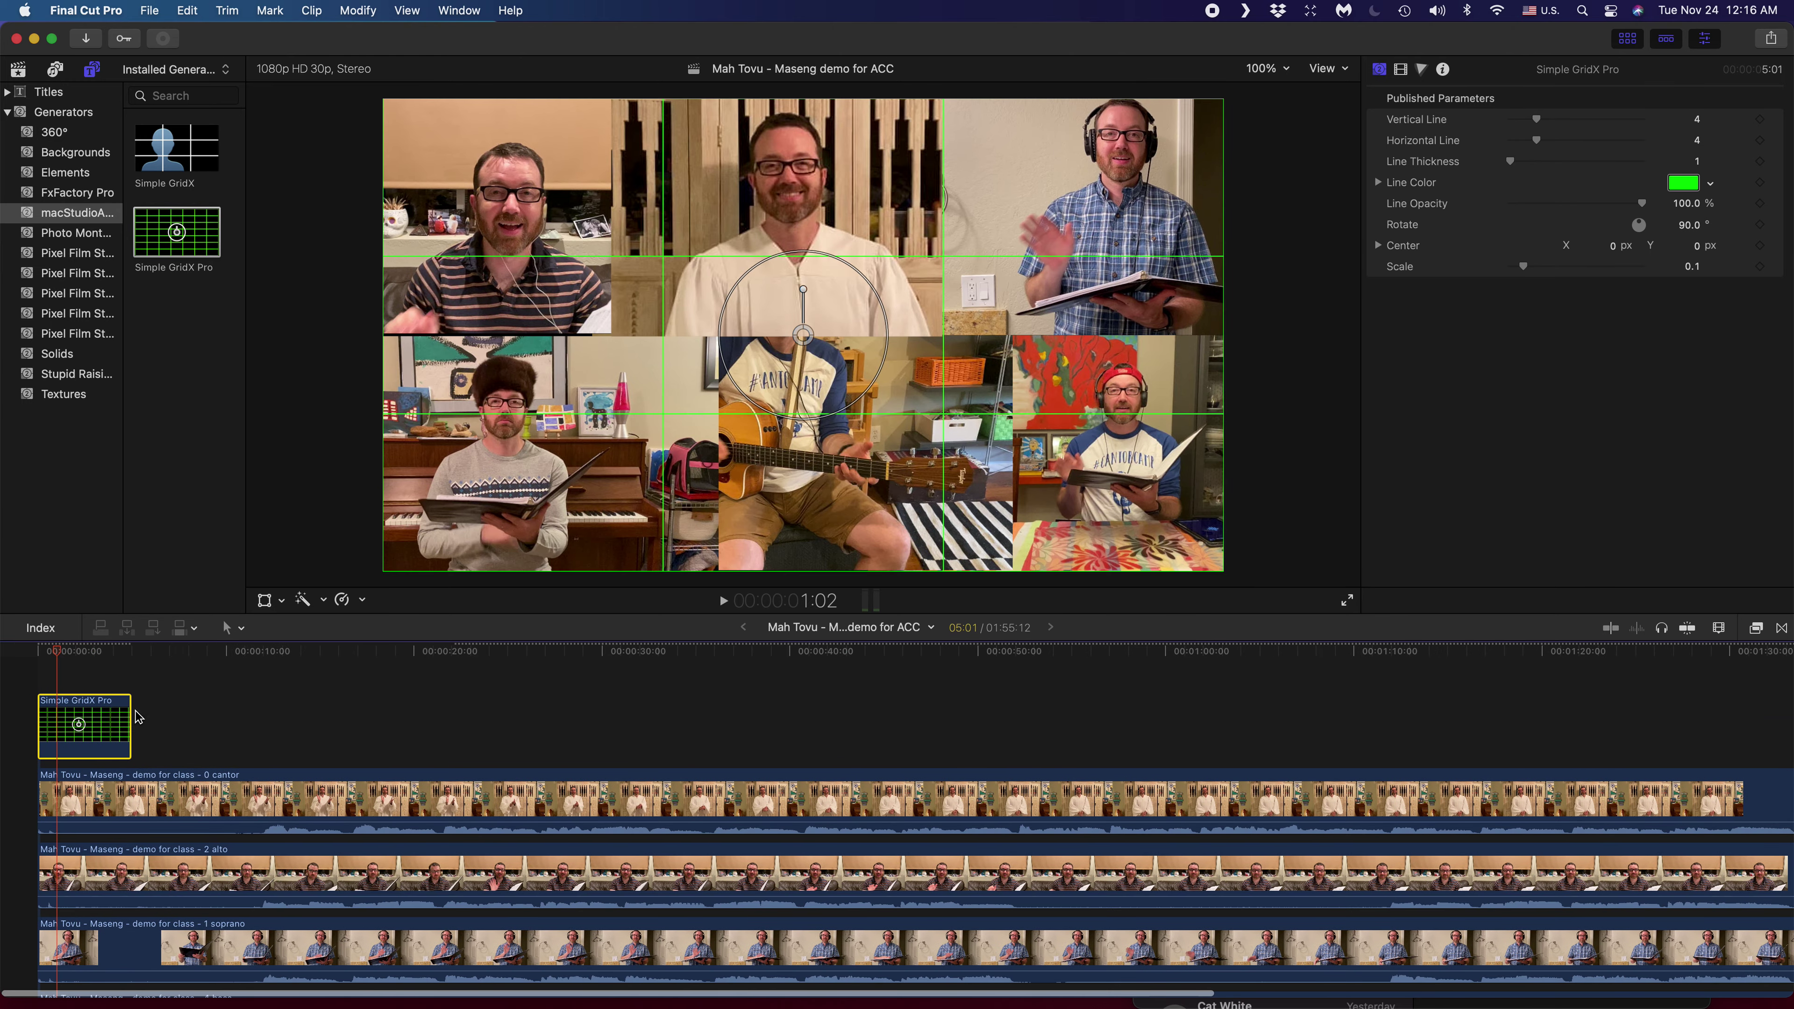
{"action": "key", "text": "super+minus"}
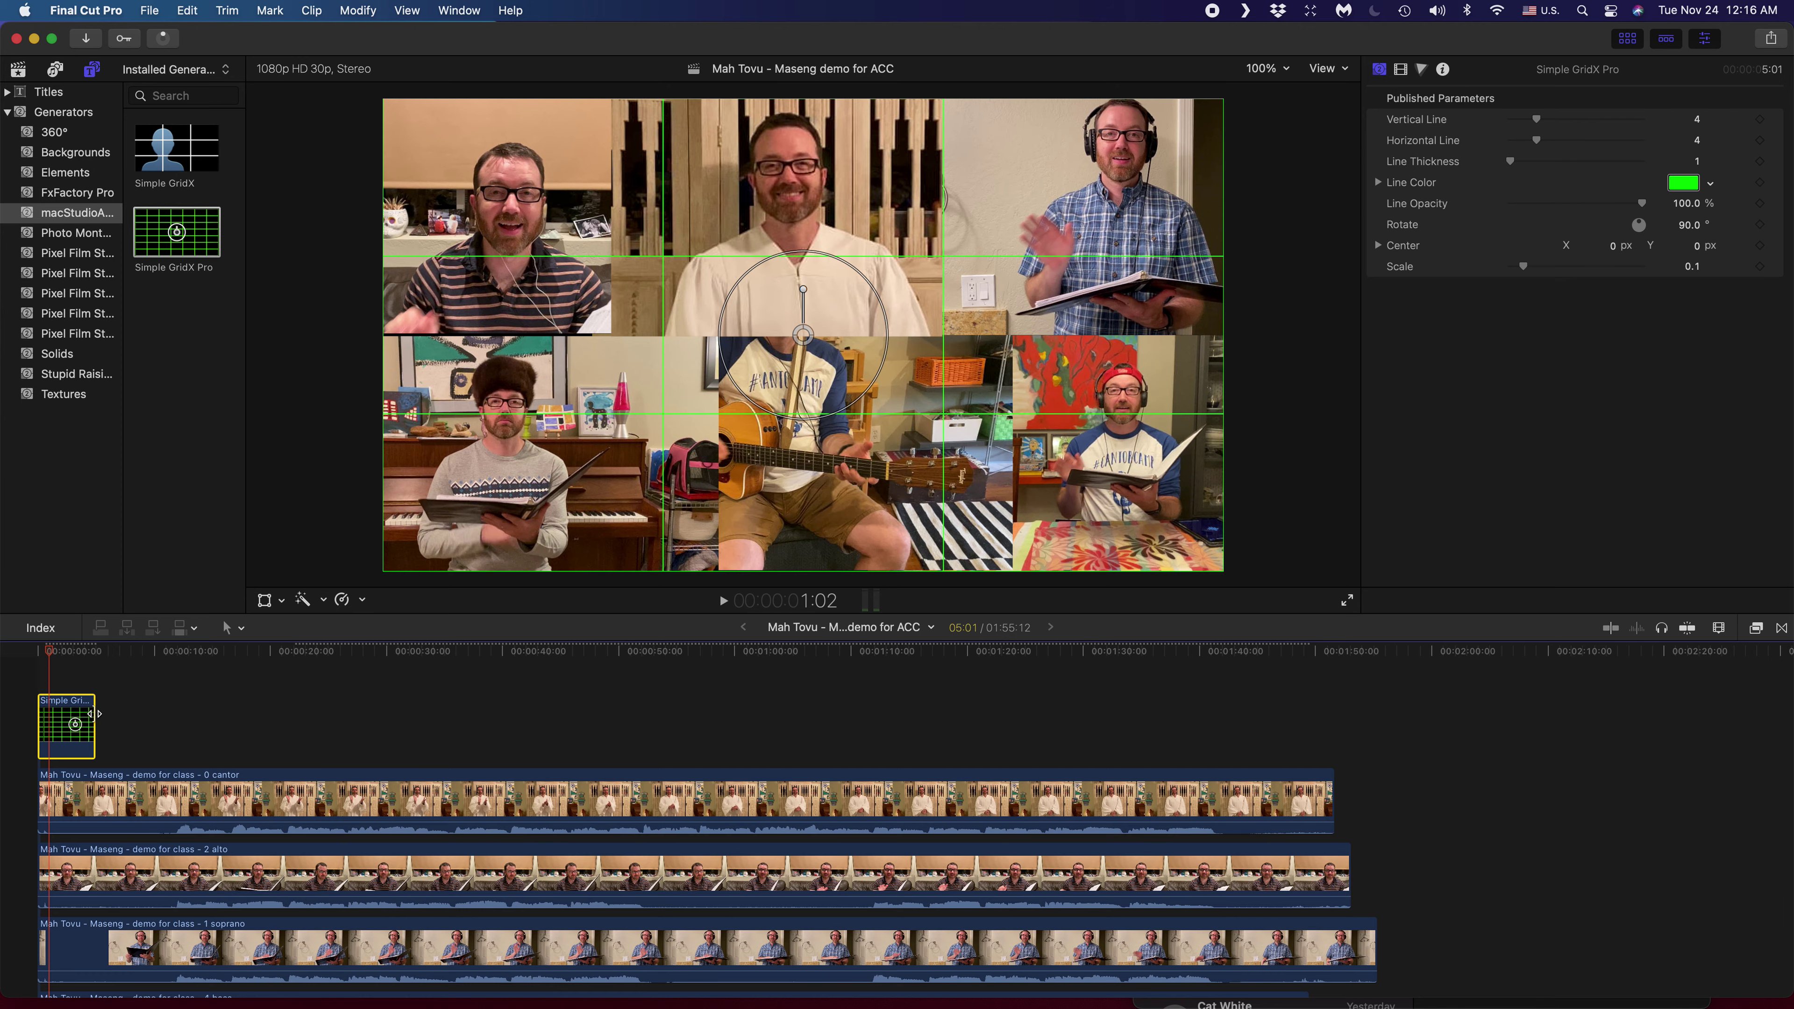
{"action": "left_click_drag", "start_coordinate": [95, 721], "coordinate": [1408, 858]}
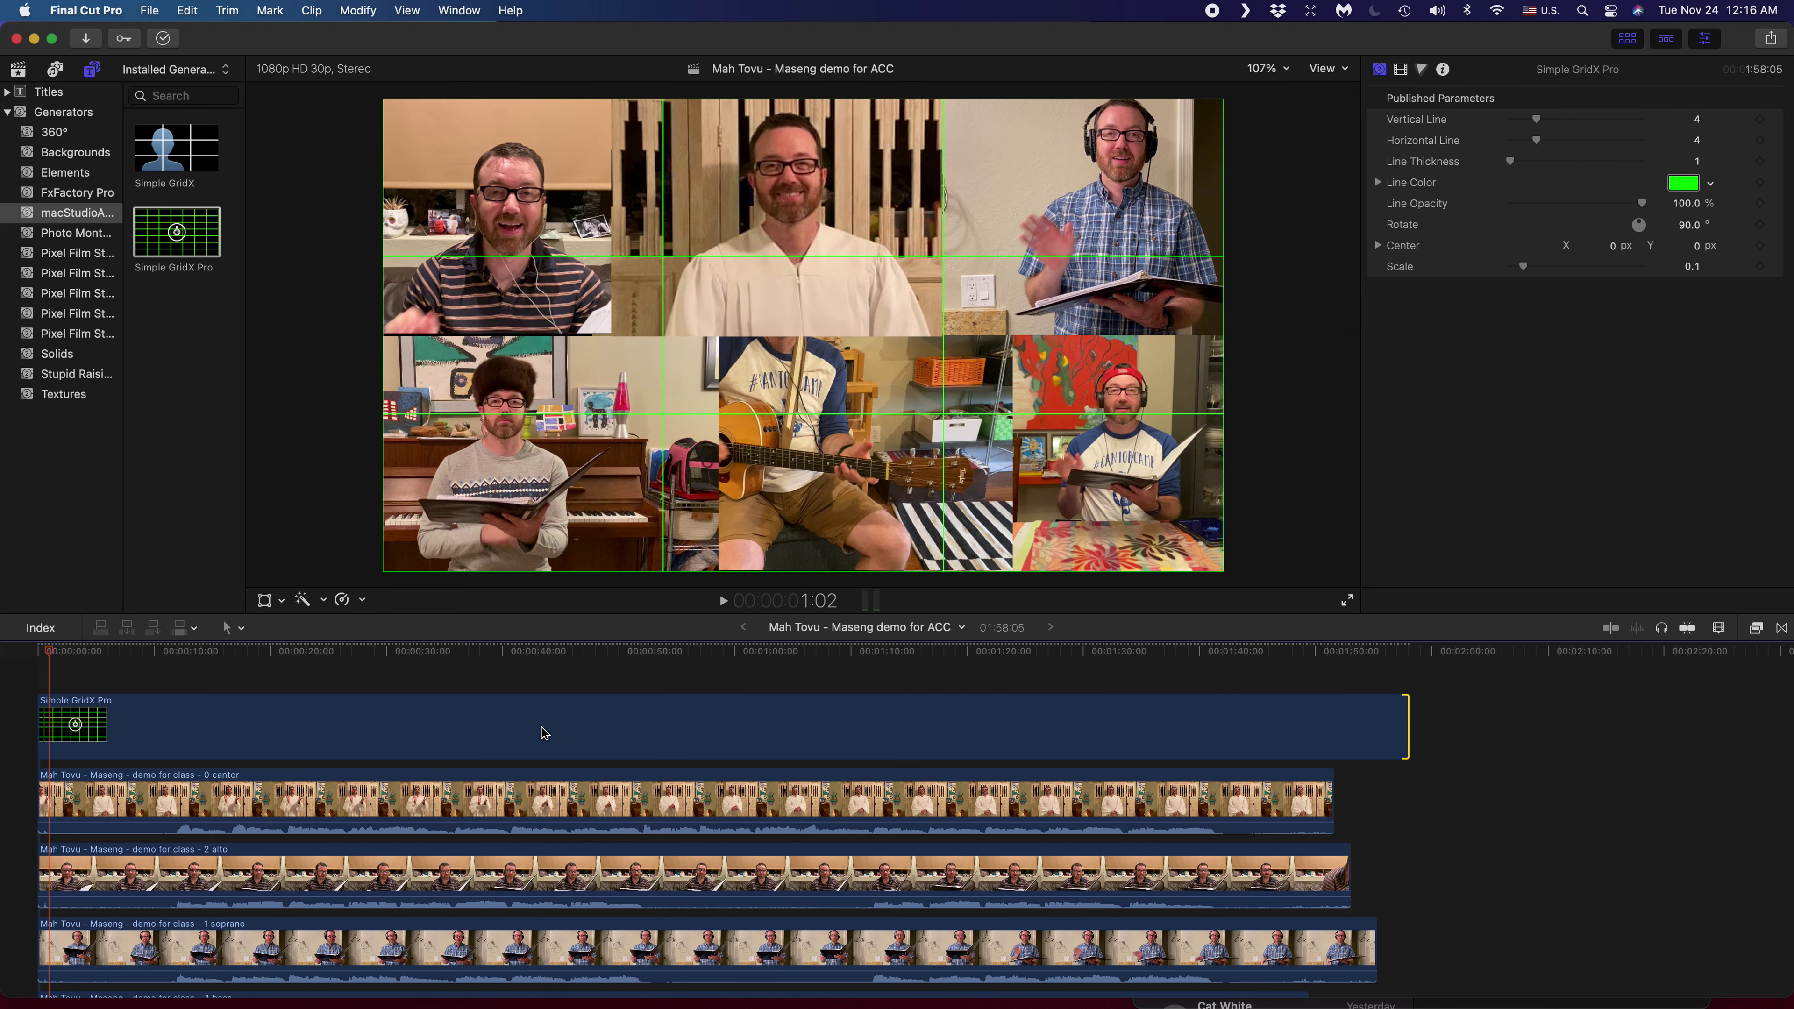
{"action": "key", "text": "super+equal"}
{"action": "key", "text": "super+equal"}
{"action": "key", "text": "super+equal"}
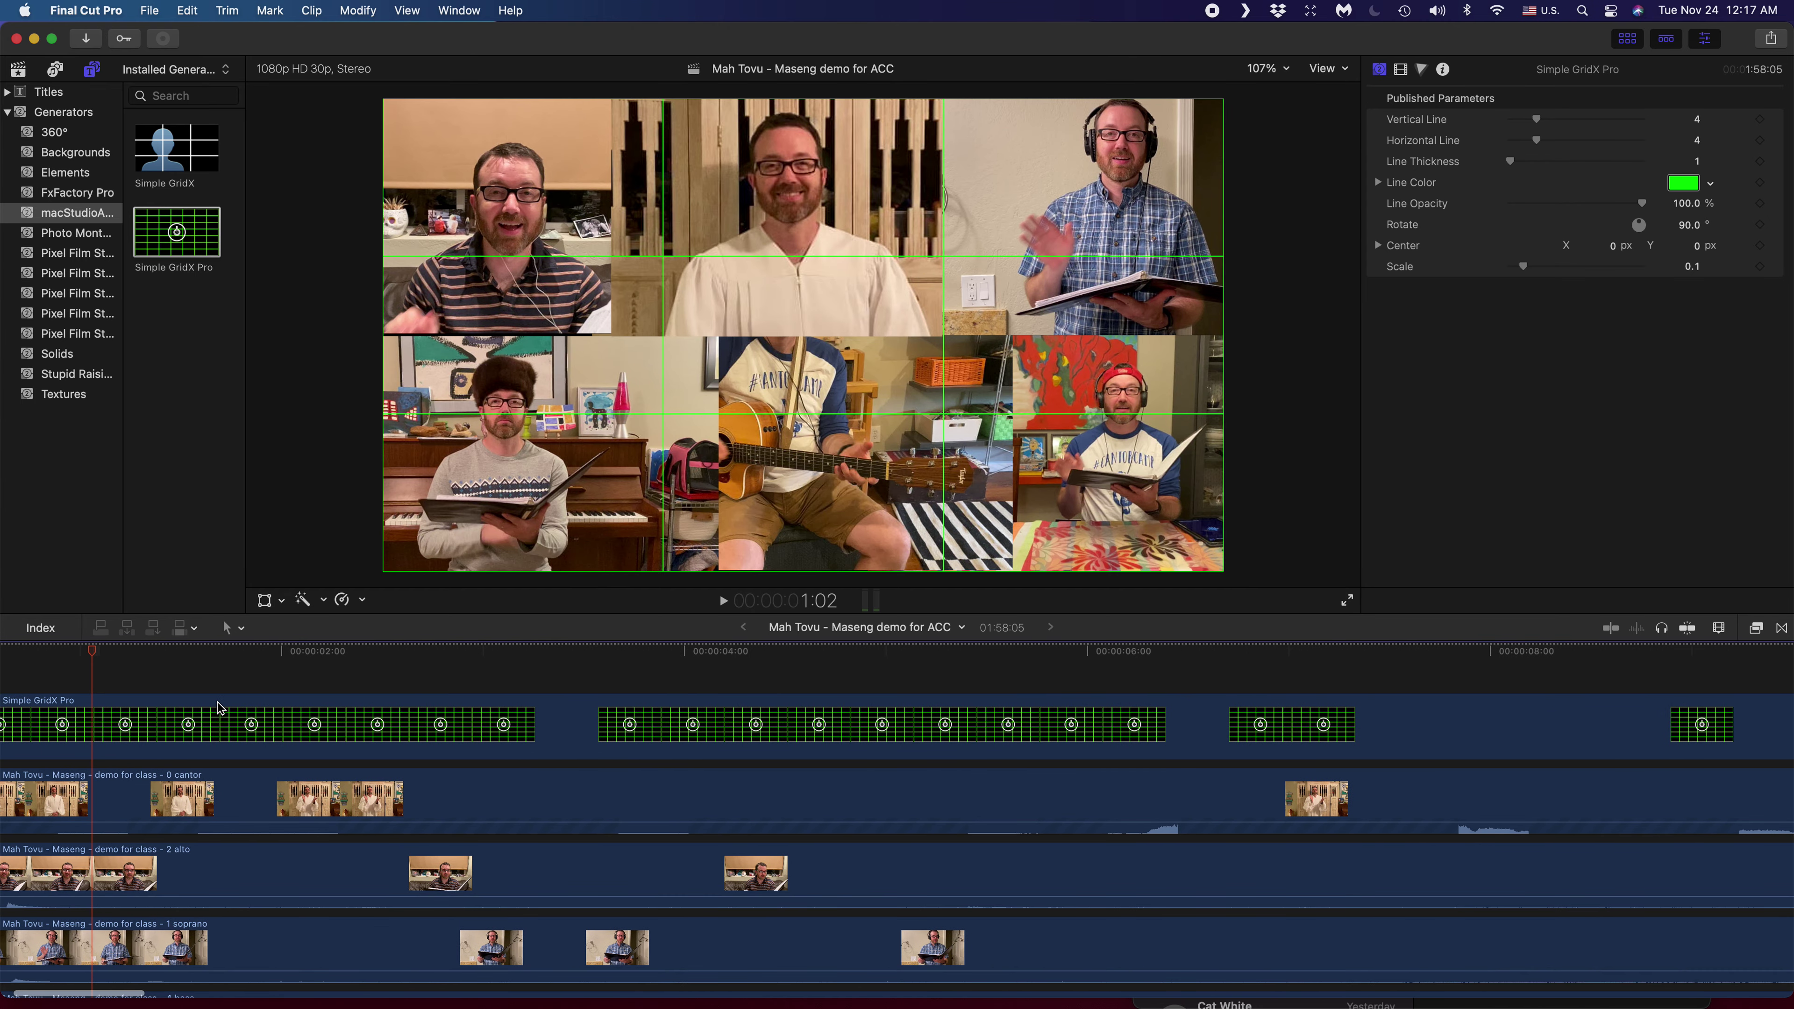
- Set the grid's Line Thickness to 20
{"action": "left_click", "coordinate": [1695, 161]}
{"action": "type", "text": "20"}
{"action": "key", "text": "Return"}
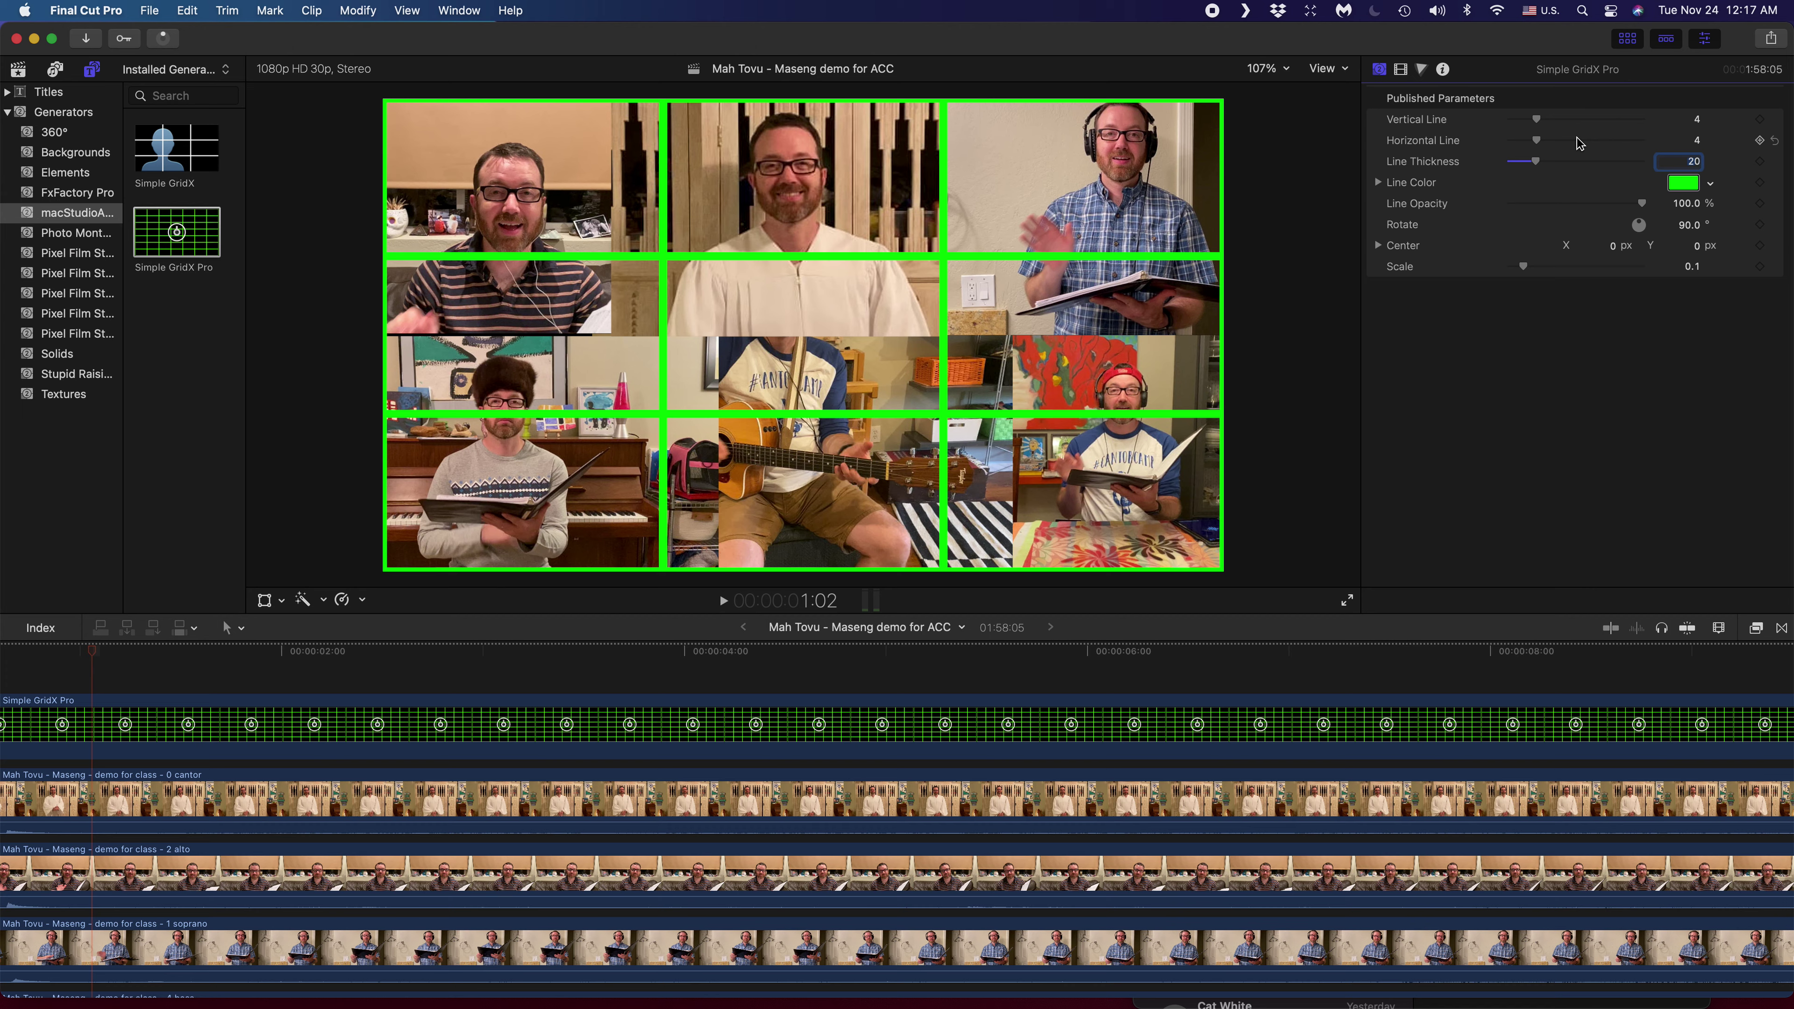
- Set 4 vertical and 3 horizontal grid lines to form three columns over two rows
{"action": "left_click", "coordinate": [1537, 141]}
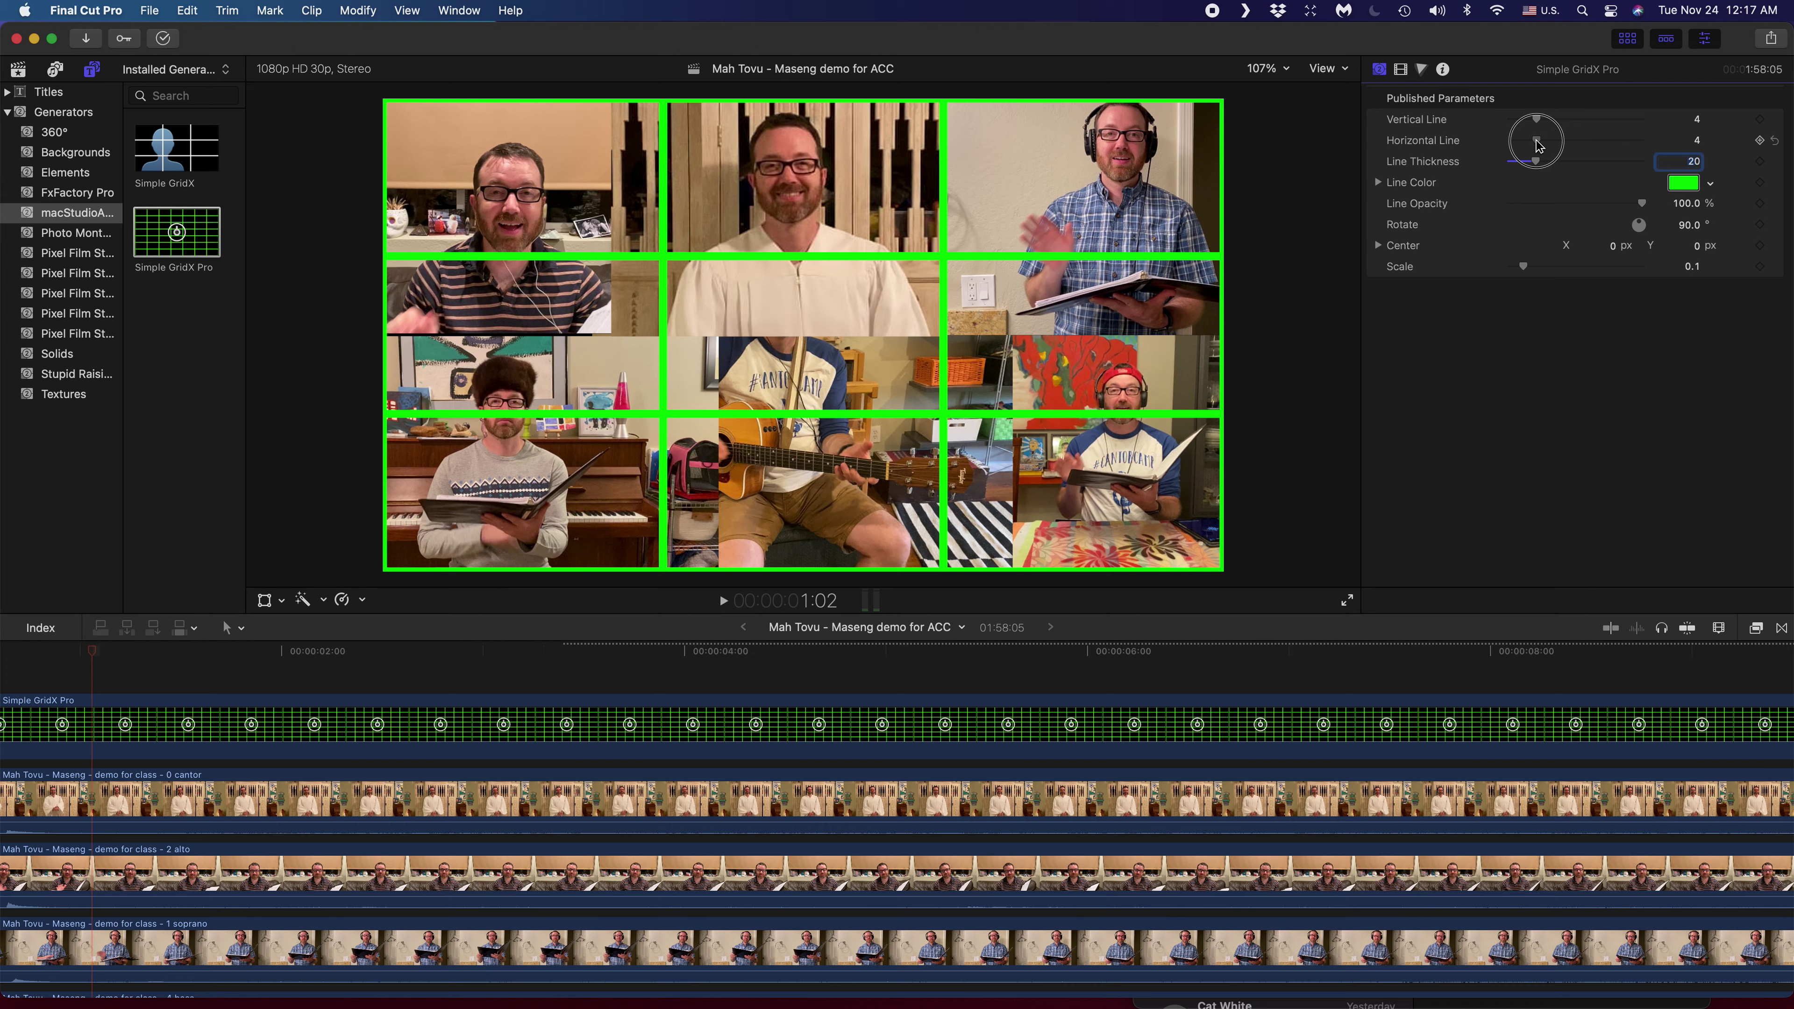
{"action": "left_click_drag", "start_coordinate": [1539, 145], "coordinate": [1571, 129]}
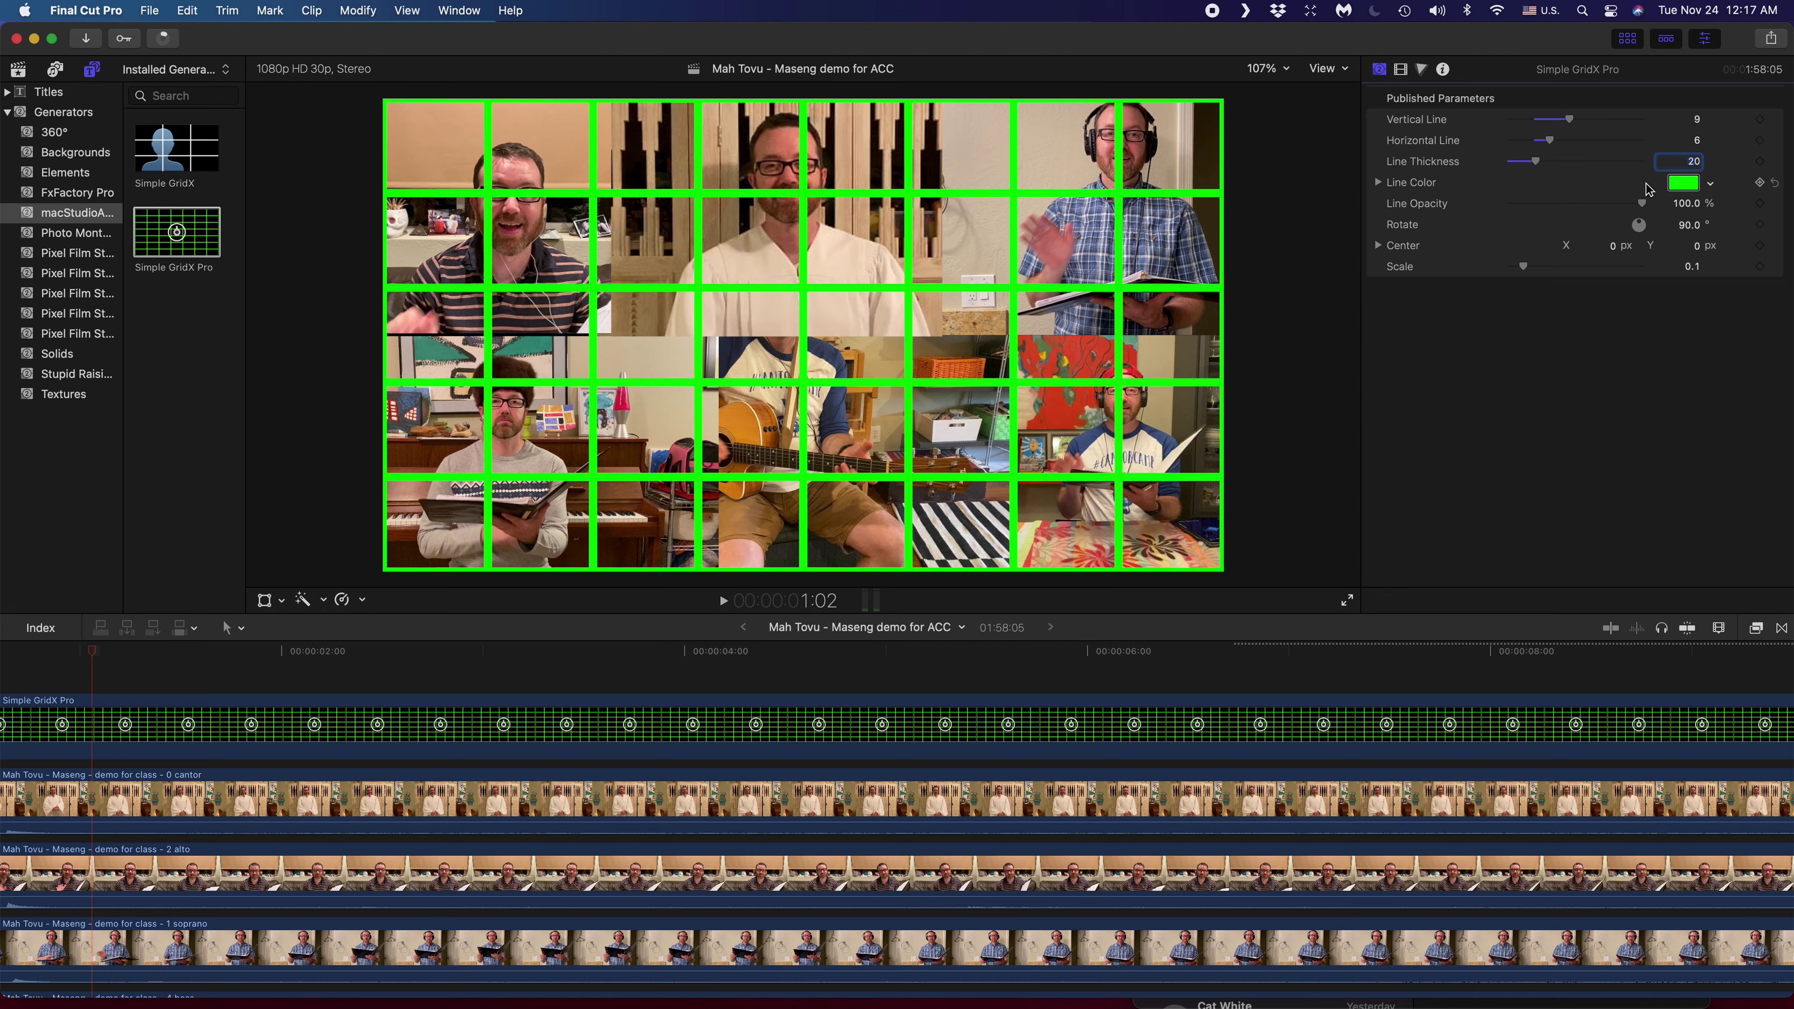
{"action": "left_click", "coordinate": [1696, 140]}
{"action": "type", "text": "4"}
{"action": "key", "text": "Return"}
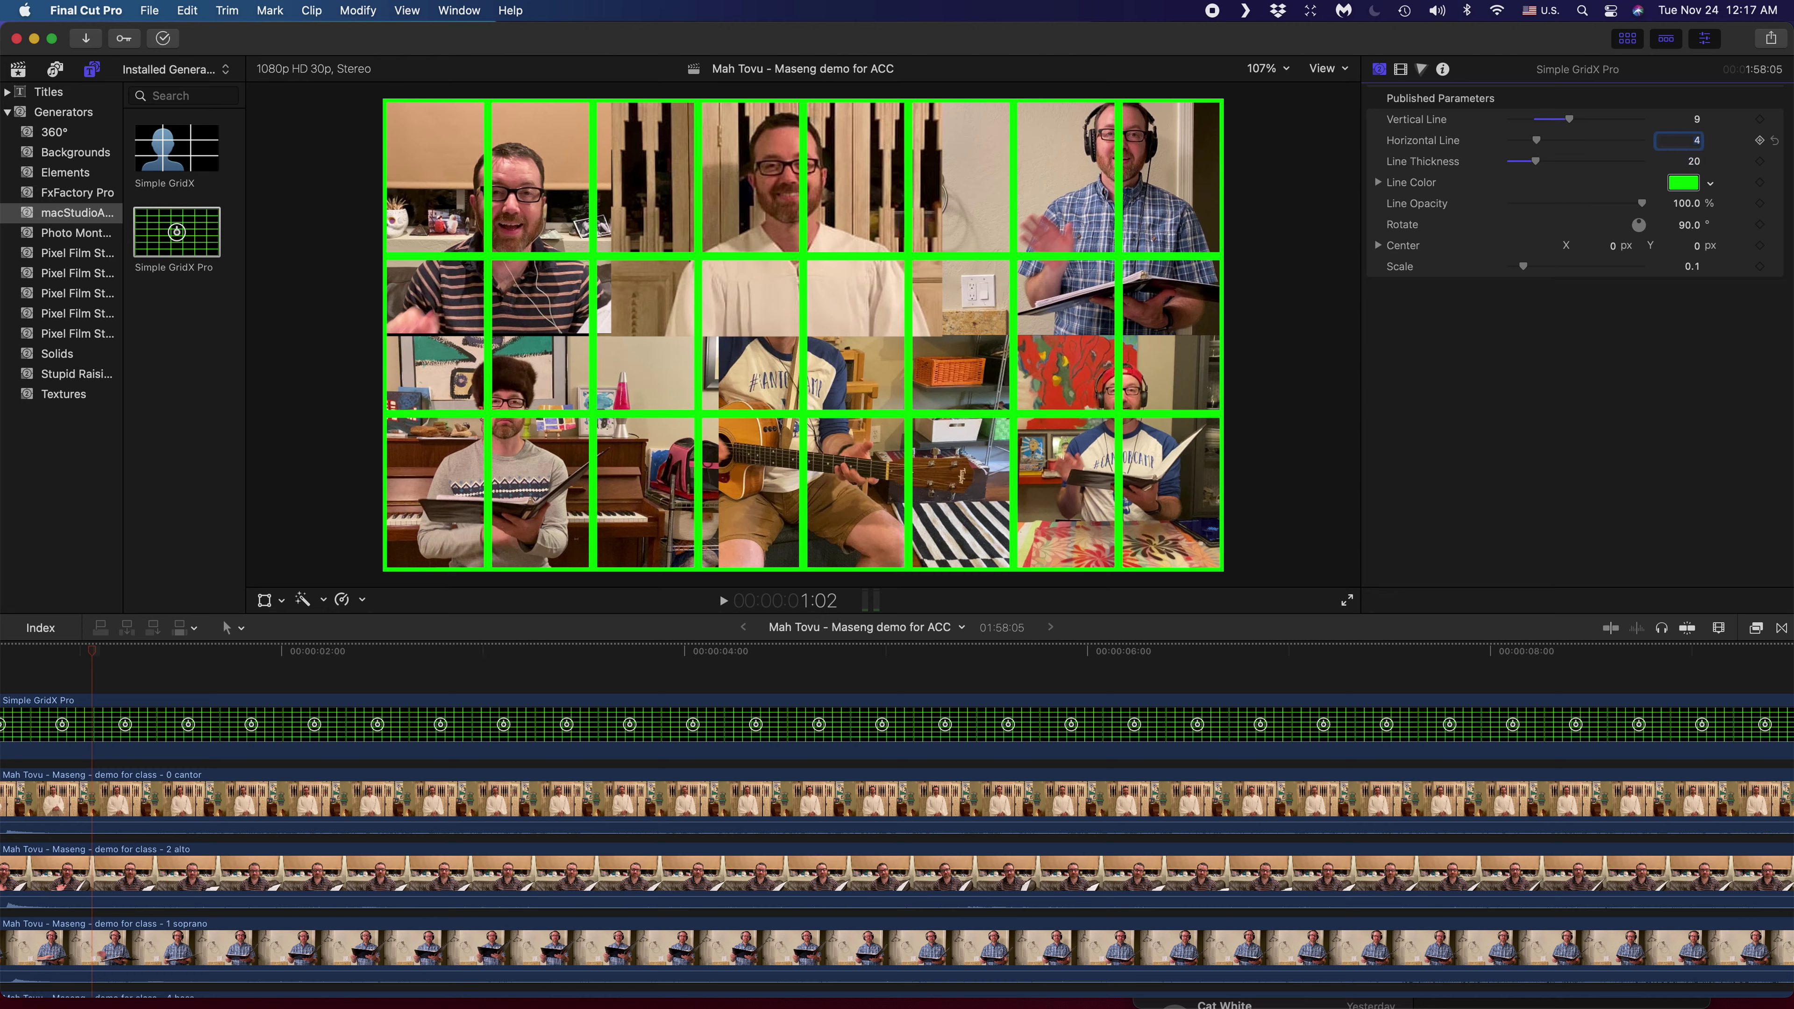
{"action": "left_click", "coordinate": [1695, 119]}
{"action": "type", "text": "2"}
{"action": "key", "text": "Return"}
{"action": "left_click", "coordinate": [1698, 120]}
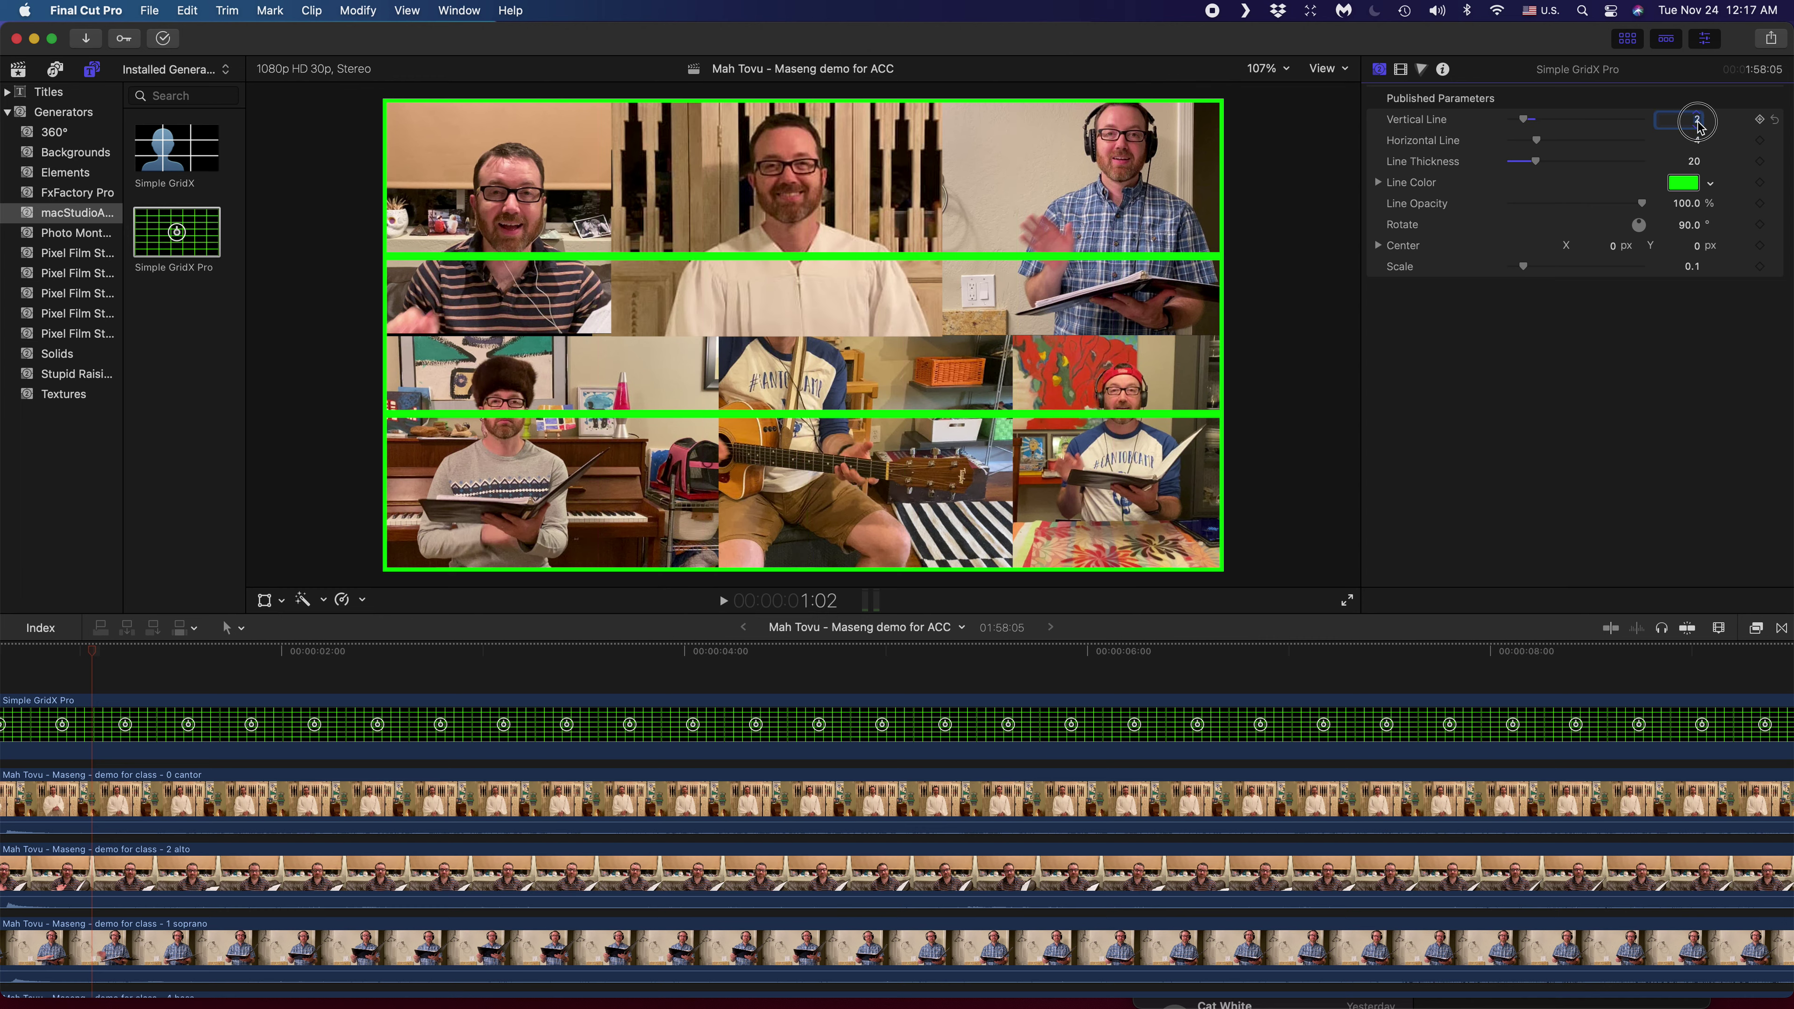
{"action": "type", "text": "4"}
{"action": "key", "text": "Return"}
{"action": "left_click", "coordinate": [1698, 141]}
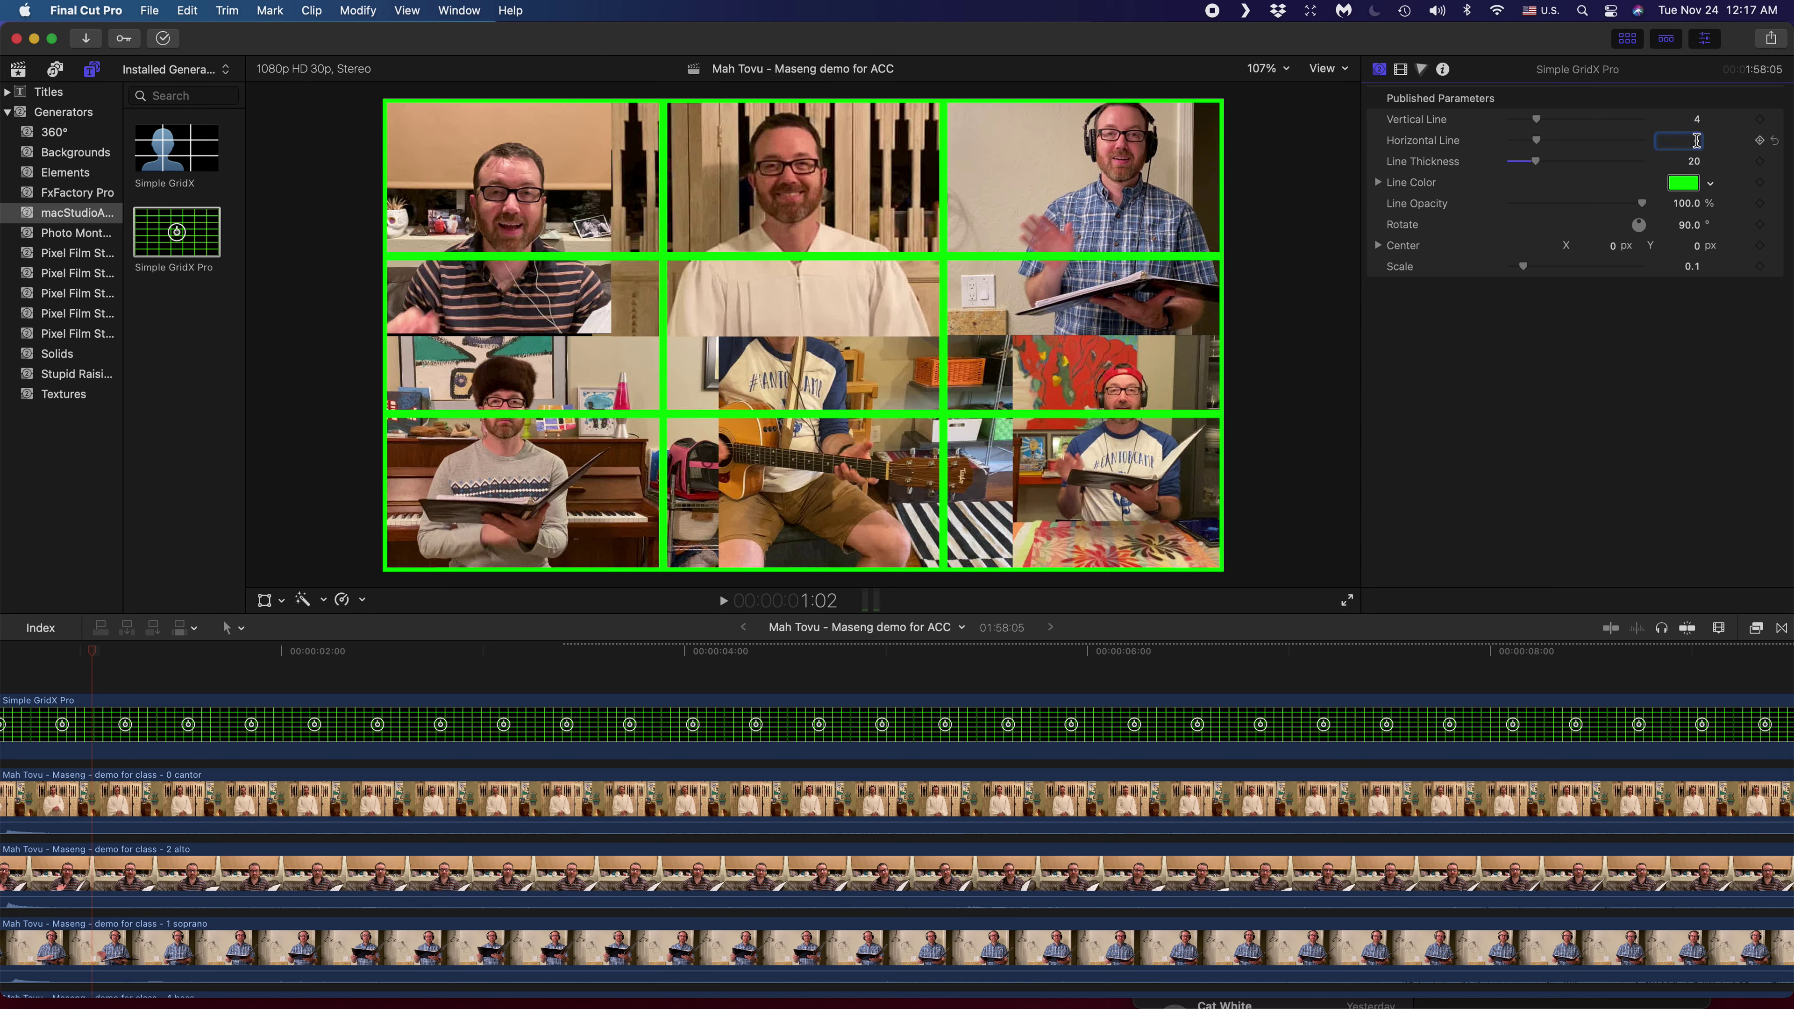
{"action": "type", "text": "3"}
{"action": "key", "text": "Return"}
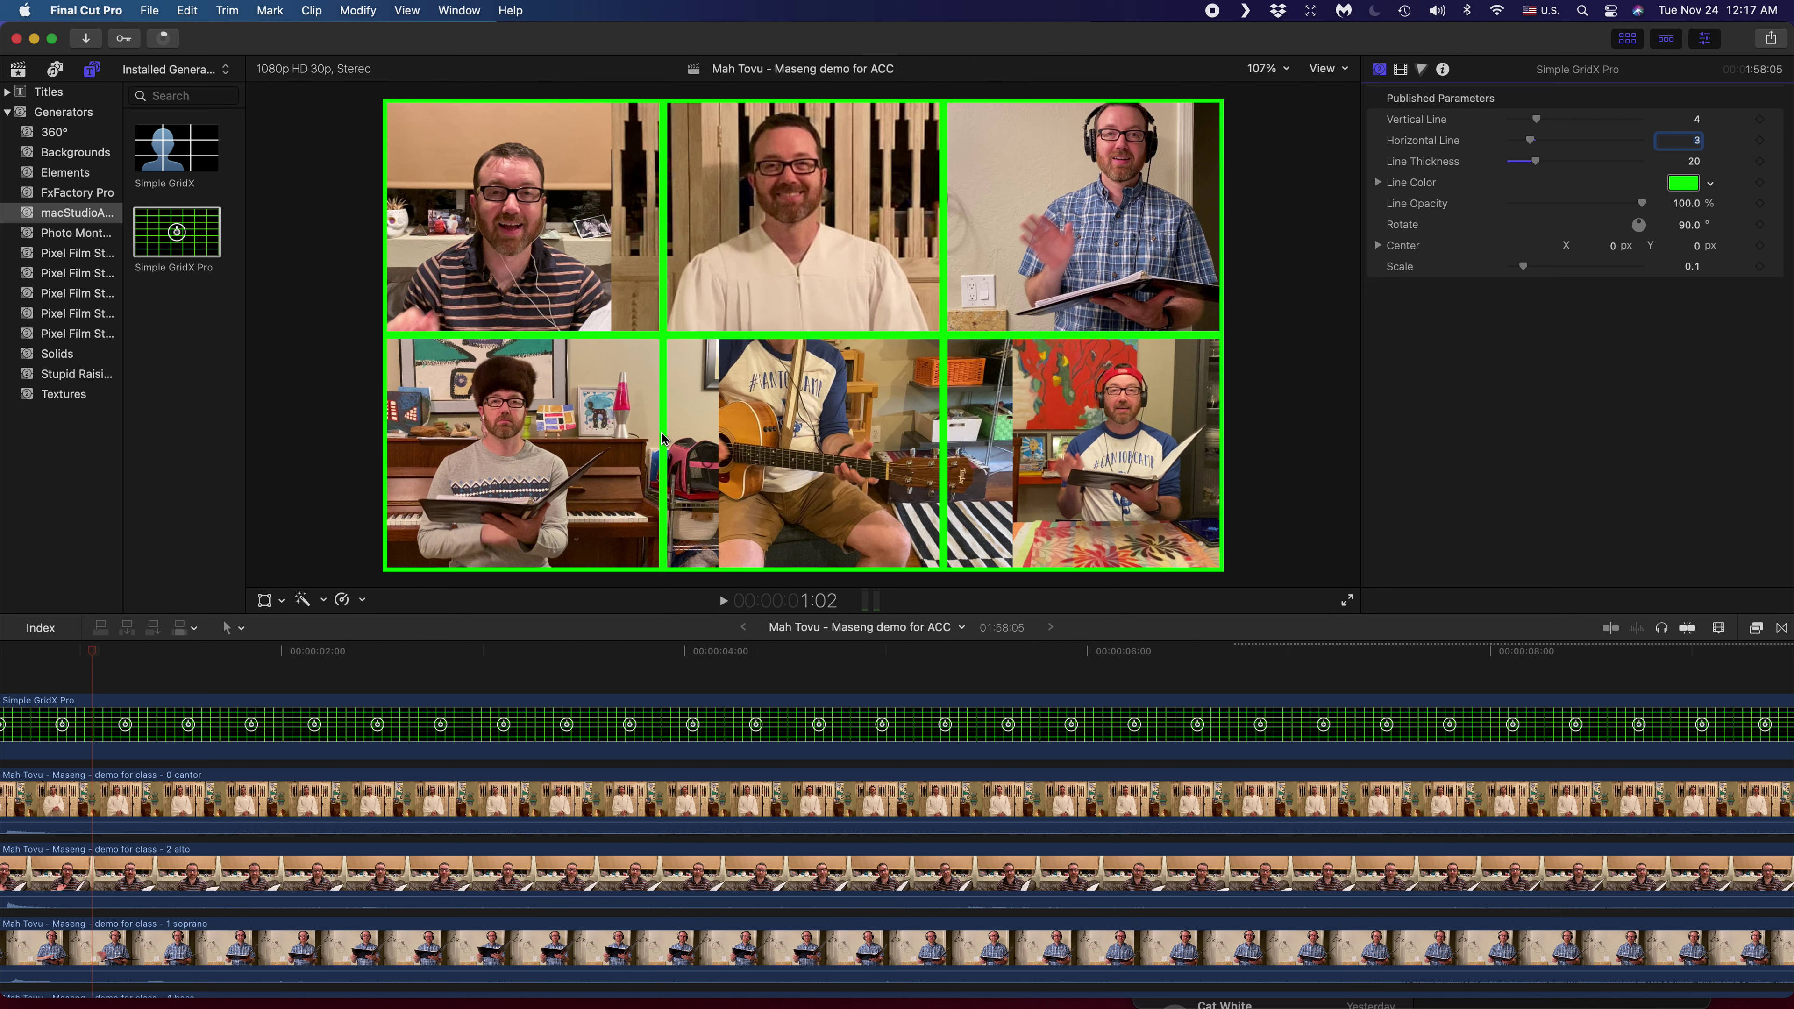
{"action": "scroll", "coordinate": [382, 707], "scroll_direction": "left", "scroll_amount": 5}
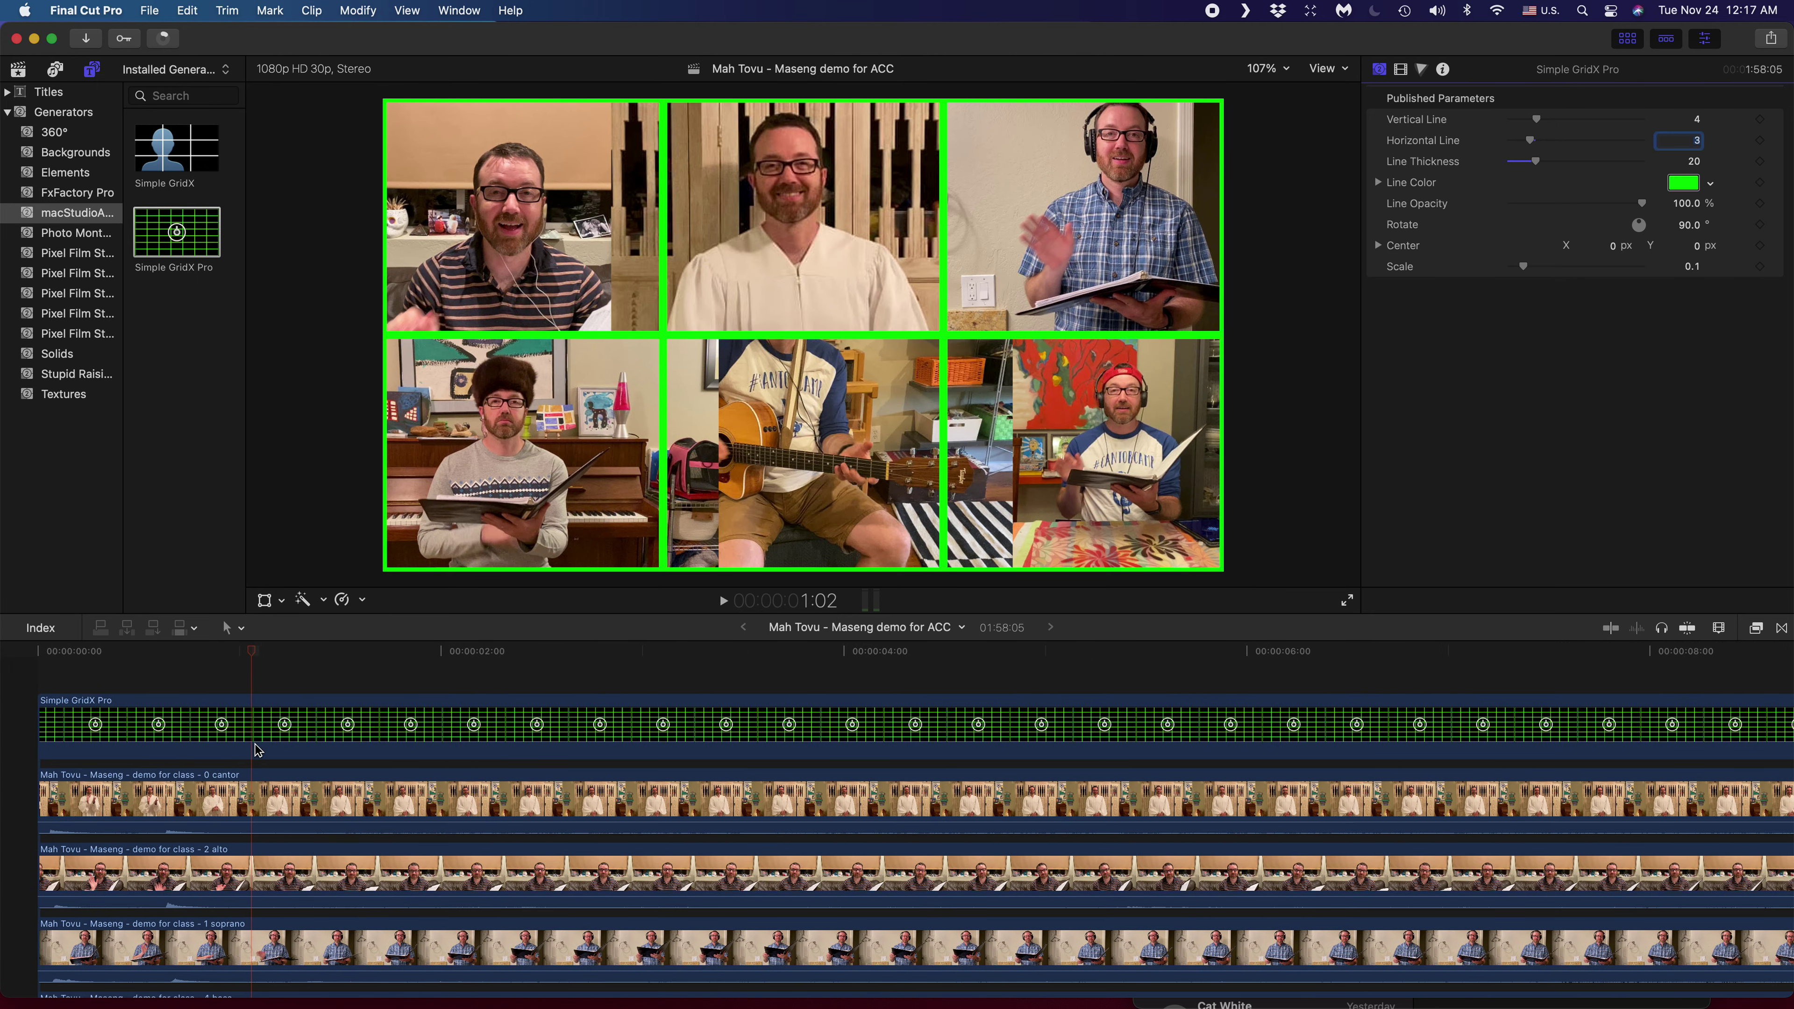
- Crop the 0 cantor clip's left and right edges to its top-row cell borders
{"action": "left_click", "coordinate": [226, 806]}
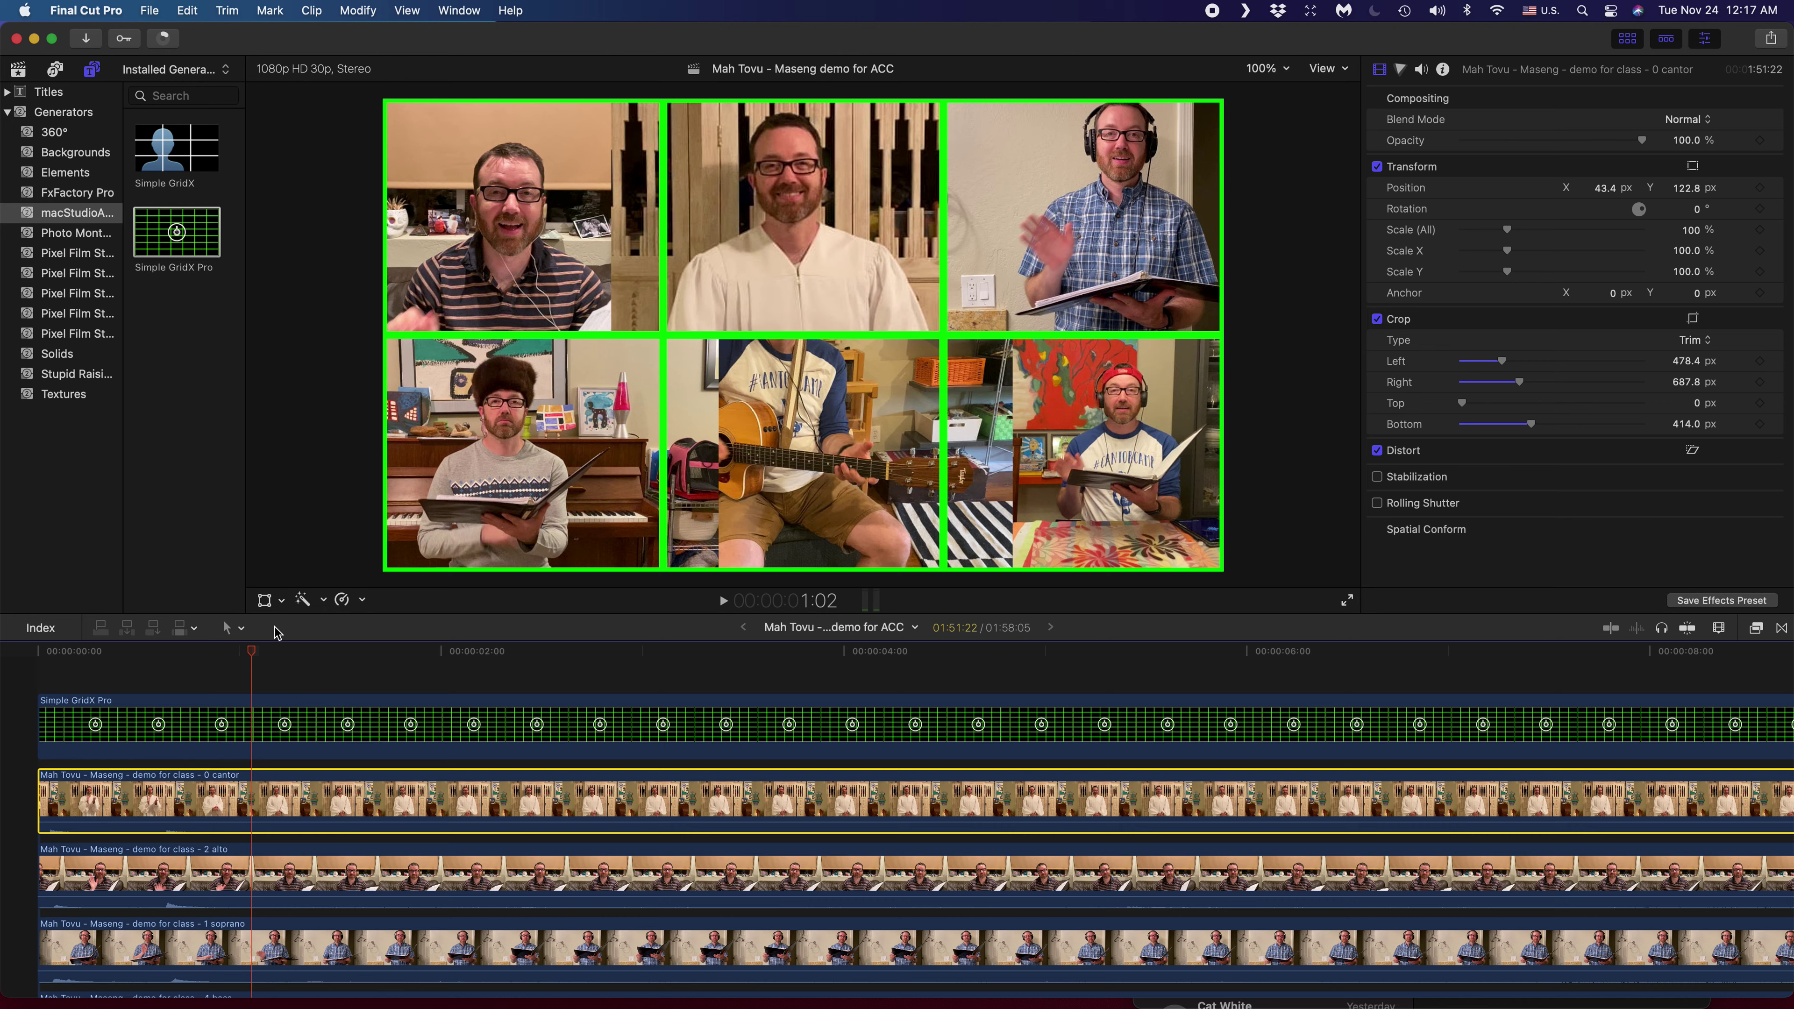
{"action": "left_click", "coordinate": [212, 877]}
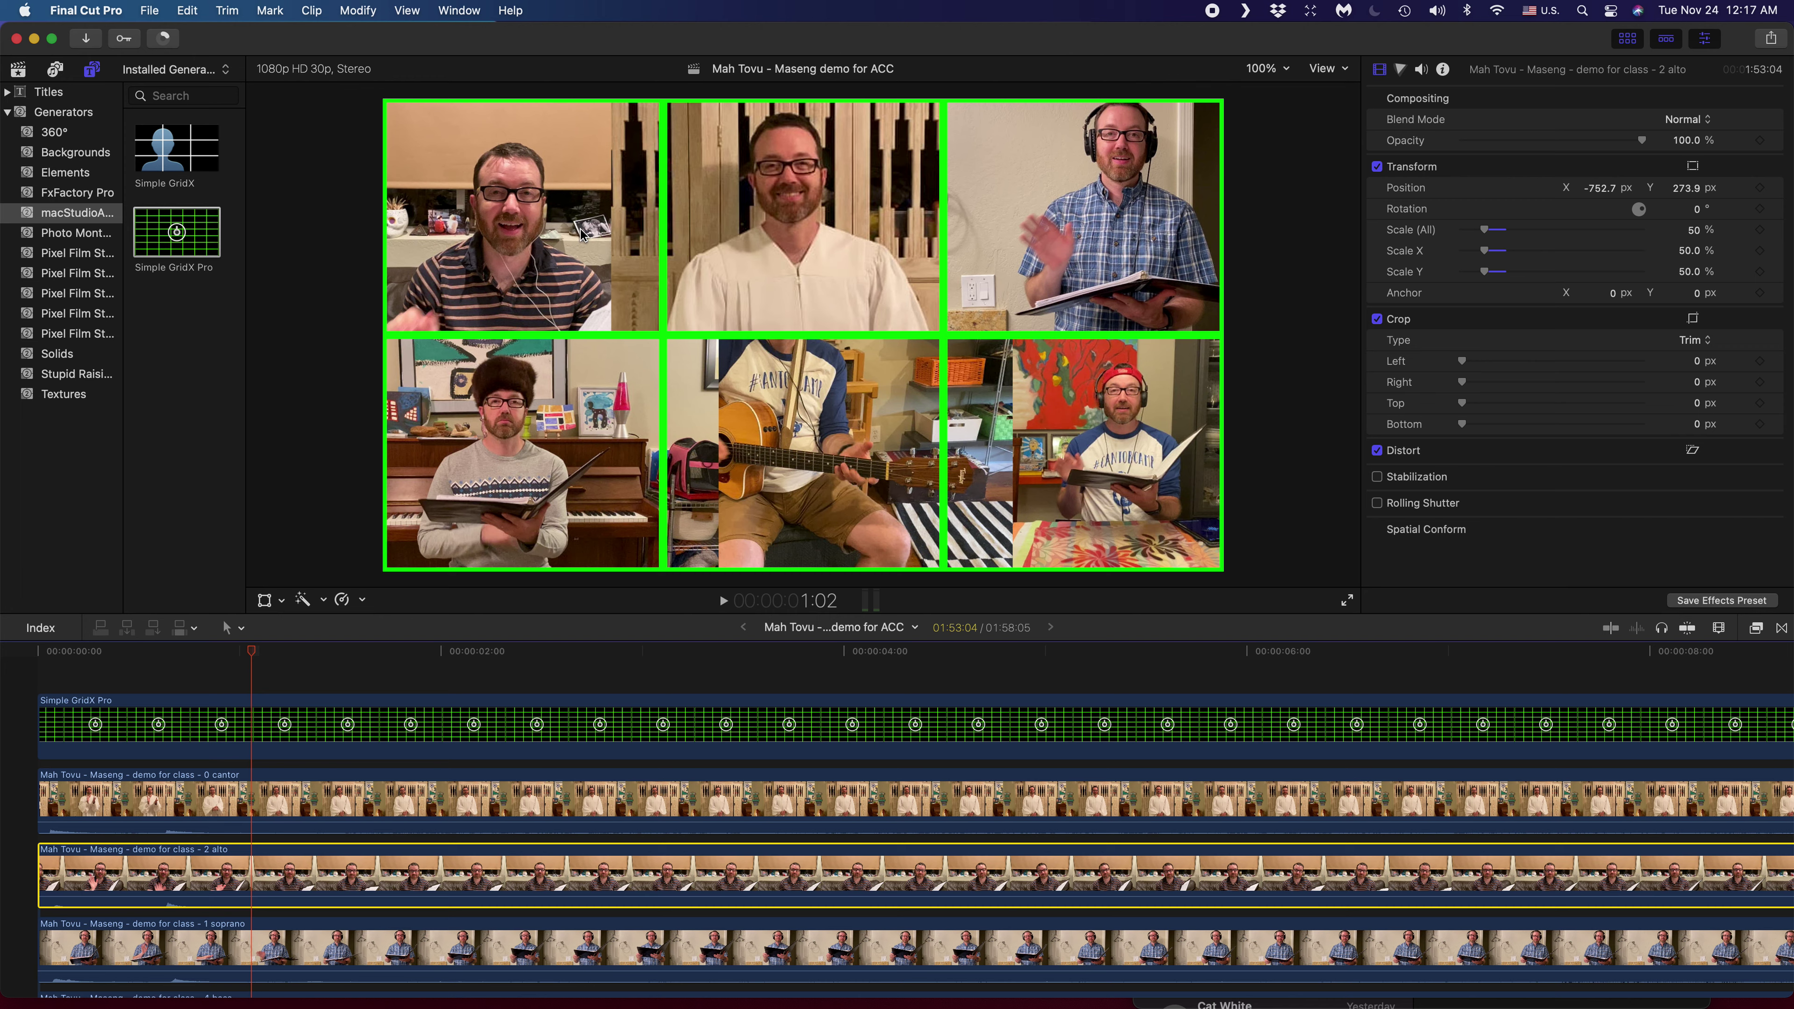
{"action": "left_click", "coordinate": [224, 811]}
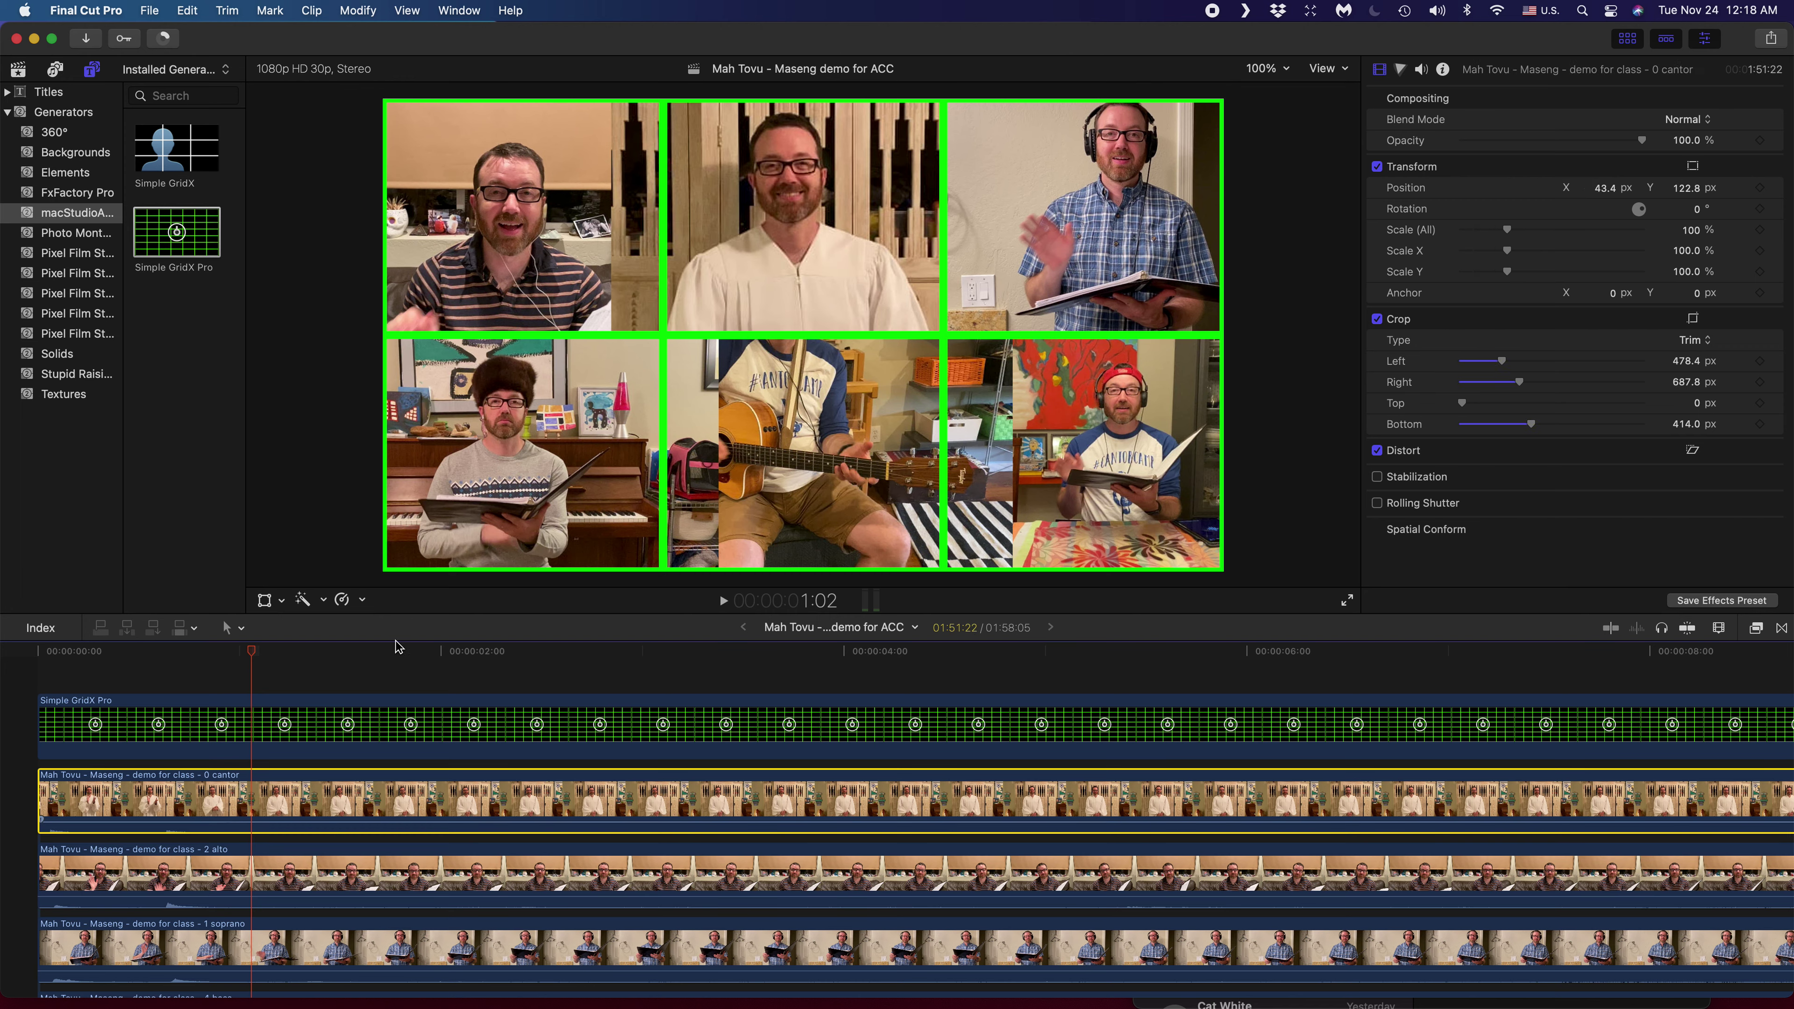
{"action": "right_click", "coordinate": [779, 214]}
{"action": "left_click", "coordinate": [801, 243]}
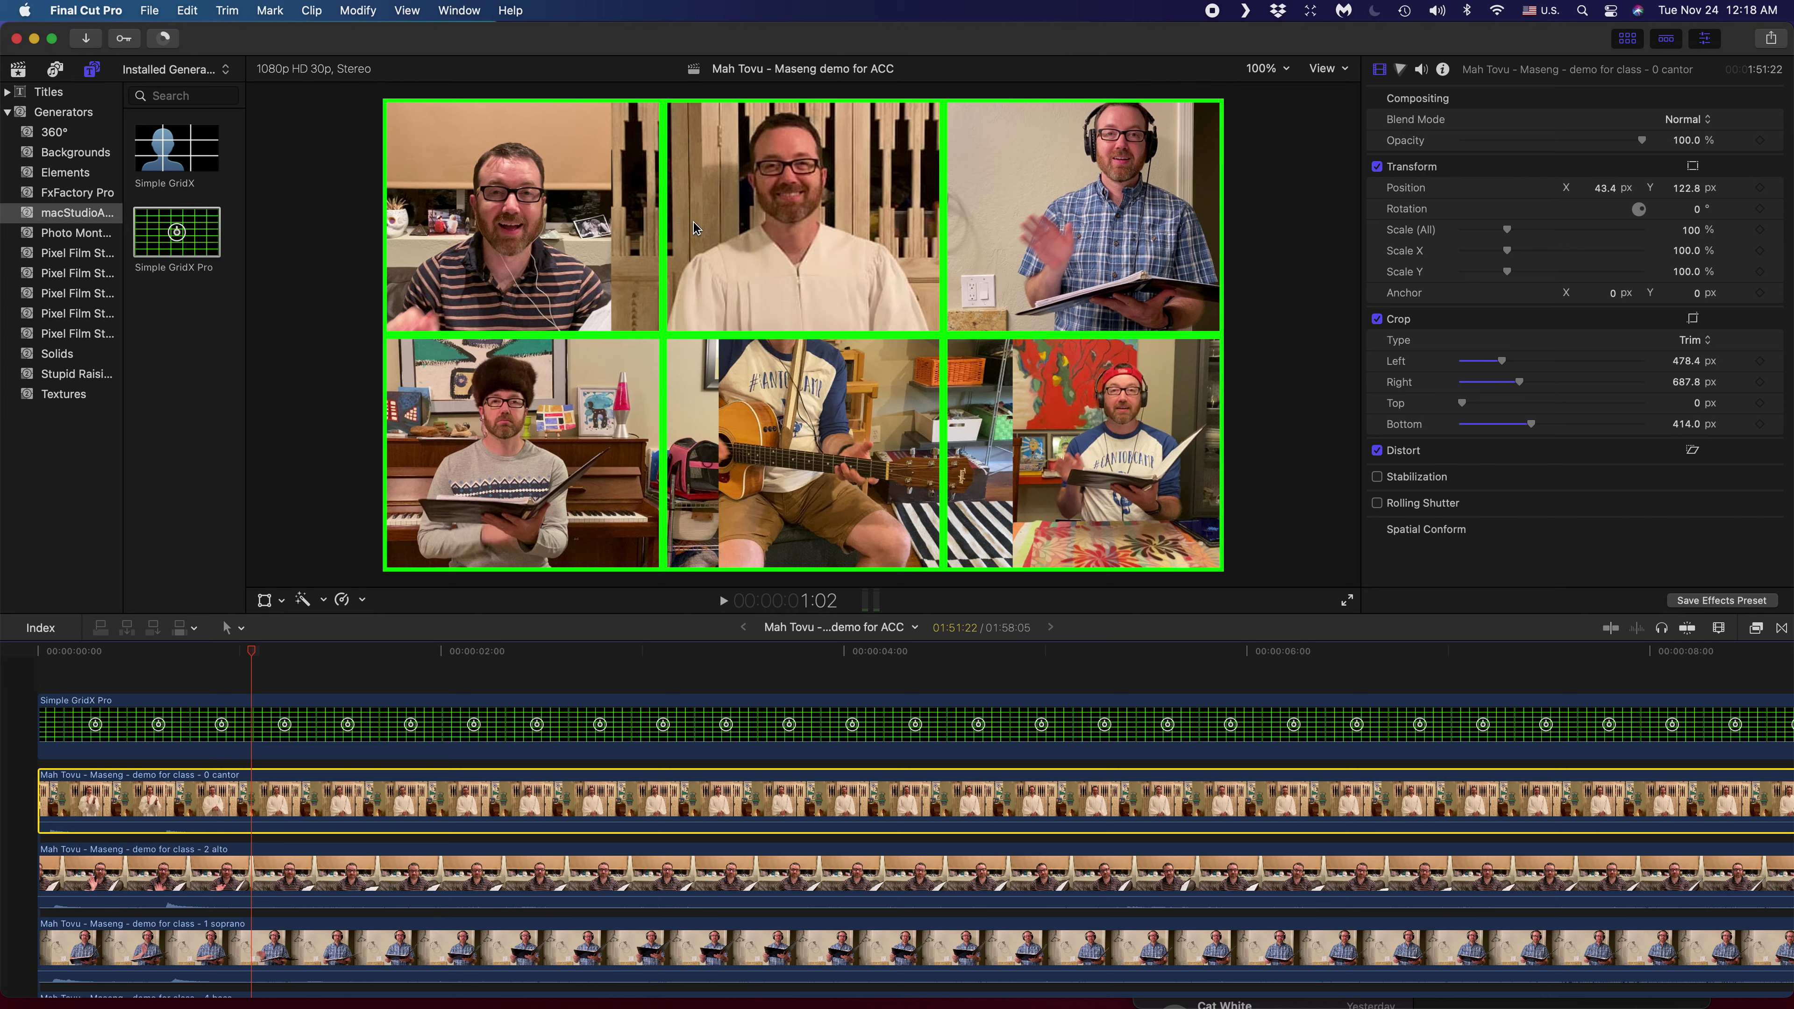
{"action": "left_click_drag", "start_coordinate": [612, 191], "coordinate": [664, 209]}
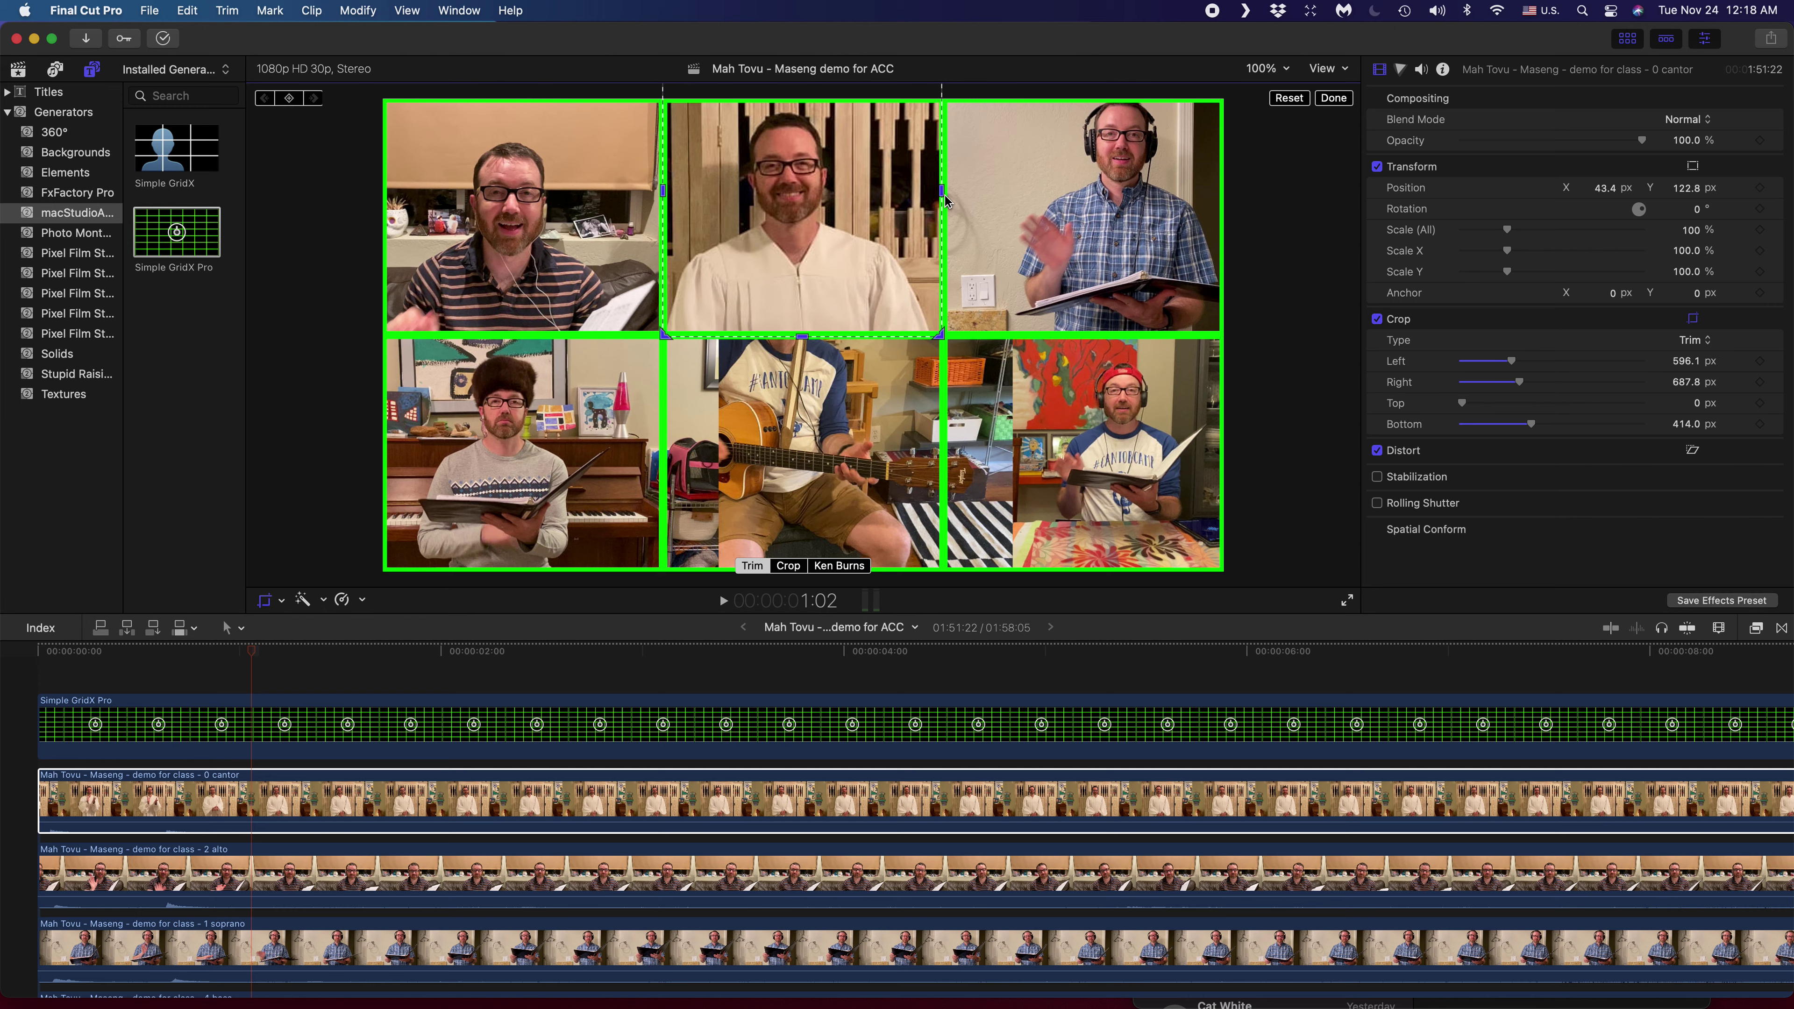
{"action": "left_click_drag", "start_coordinate": [946, 202], "coordinate": [947, 198]}
- Crop the 2 alto clip's right edge to the column border and left edge to the frame edge
{"action": "left_click", "coordinate": [185, 873]}
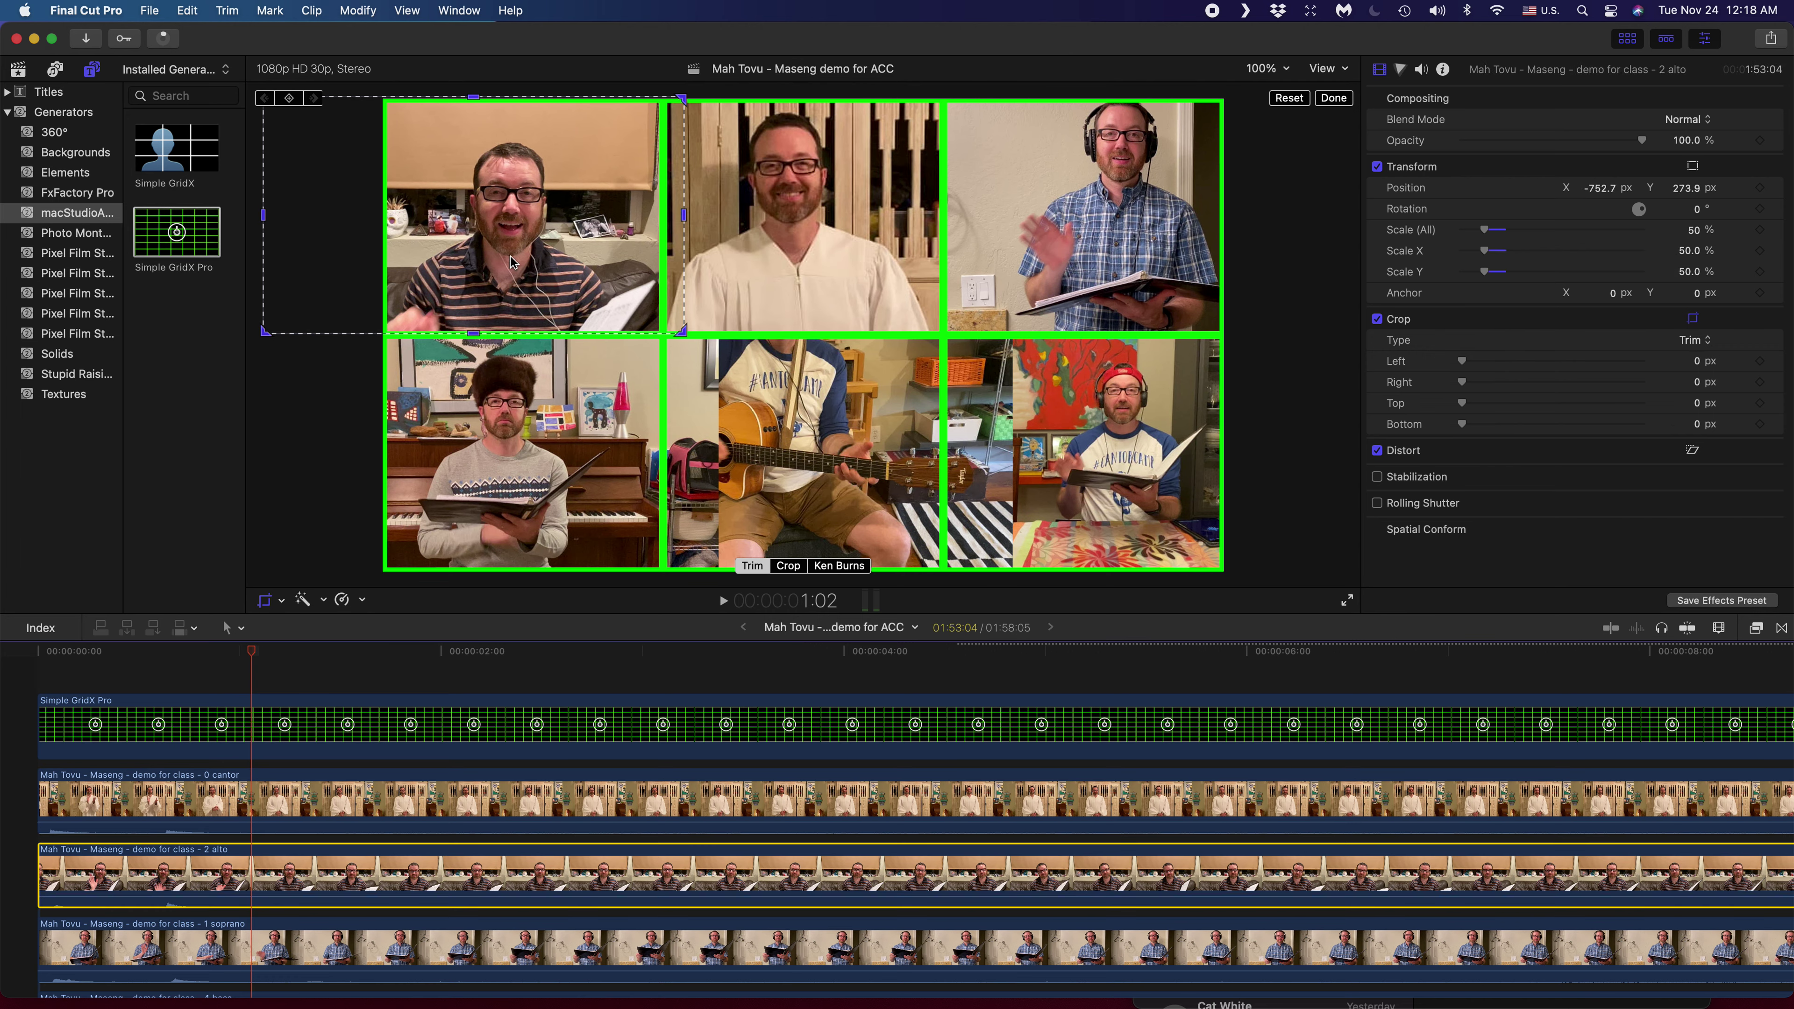
{"action": "left_click", "coordinate": [476, 340]}
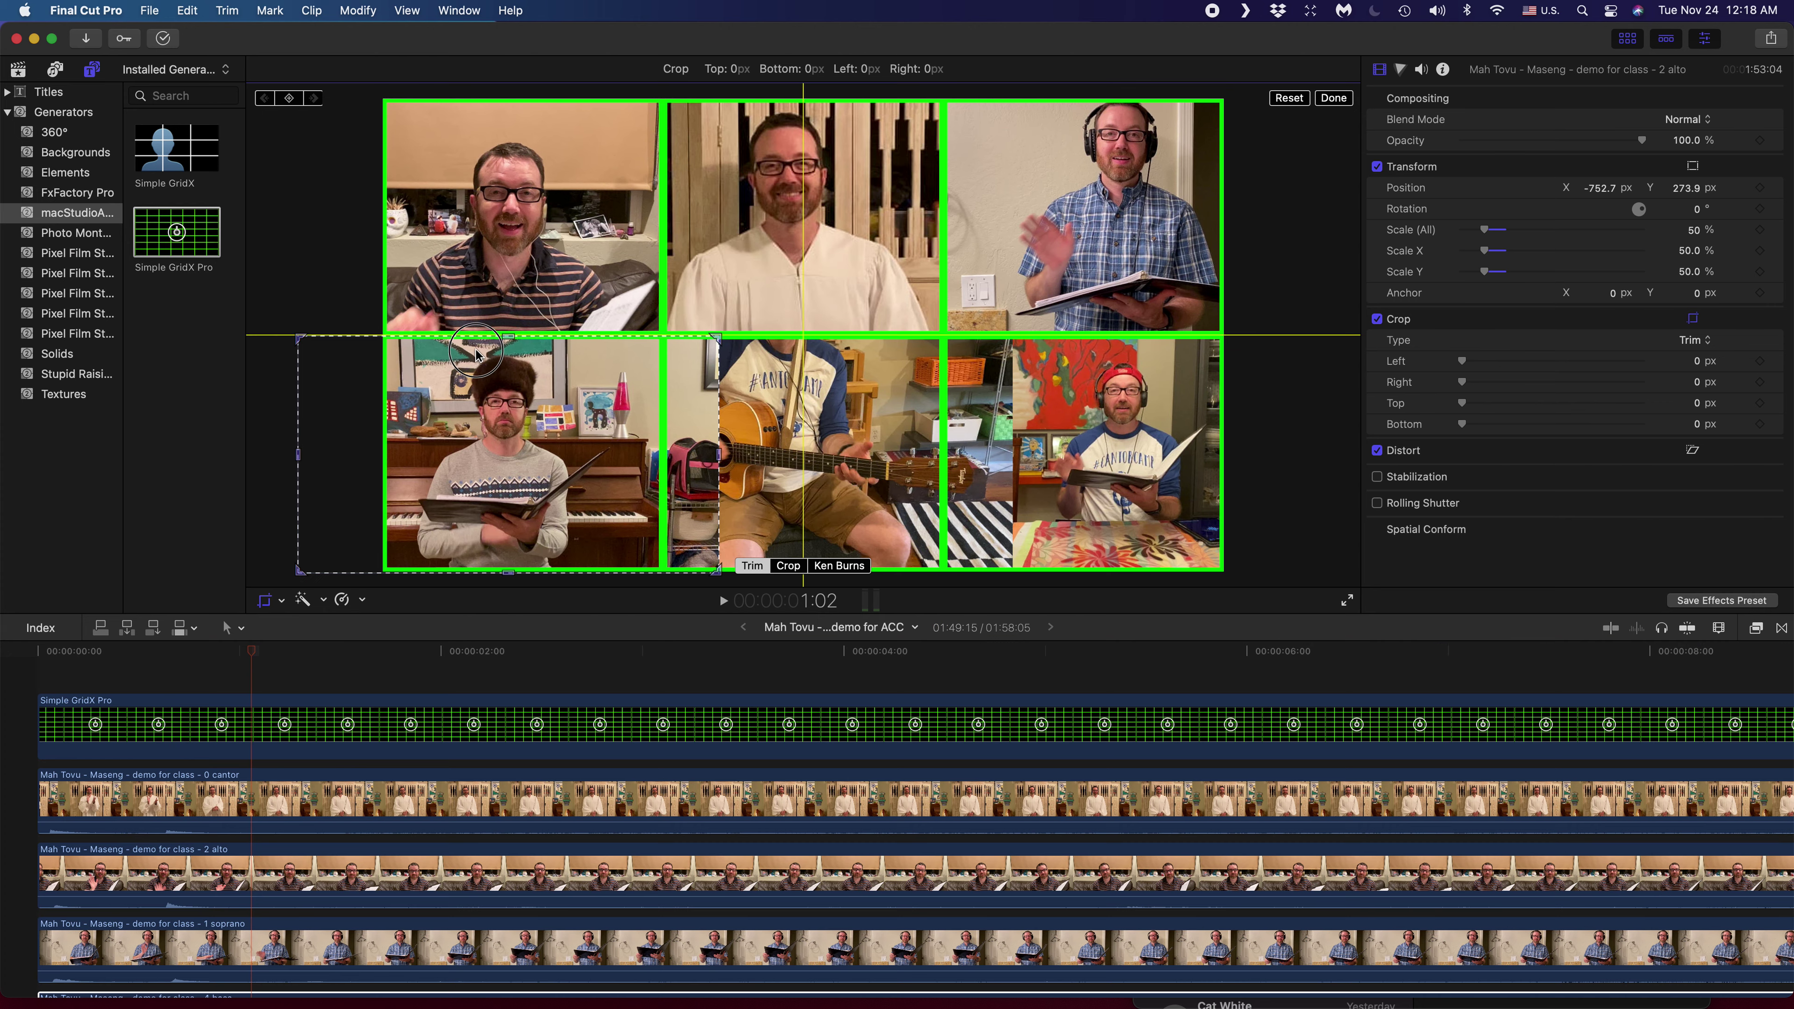
{"action": "left_click", "coordinate": [296, 891]}
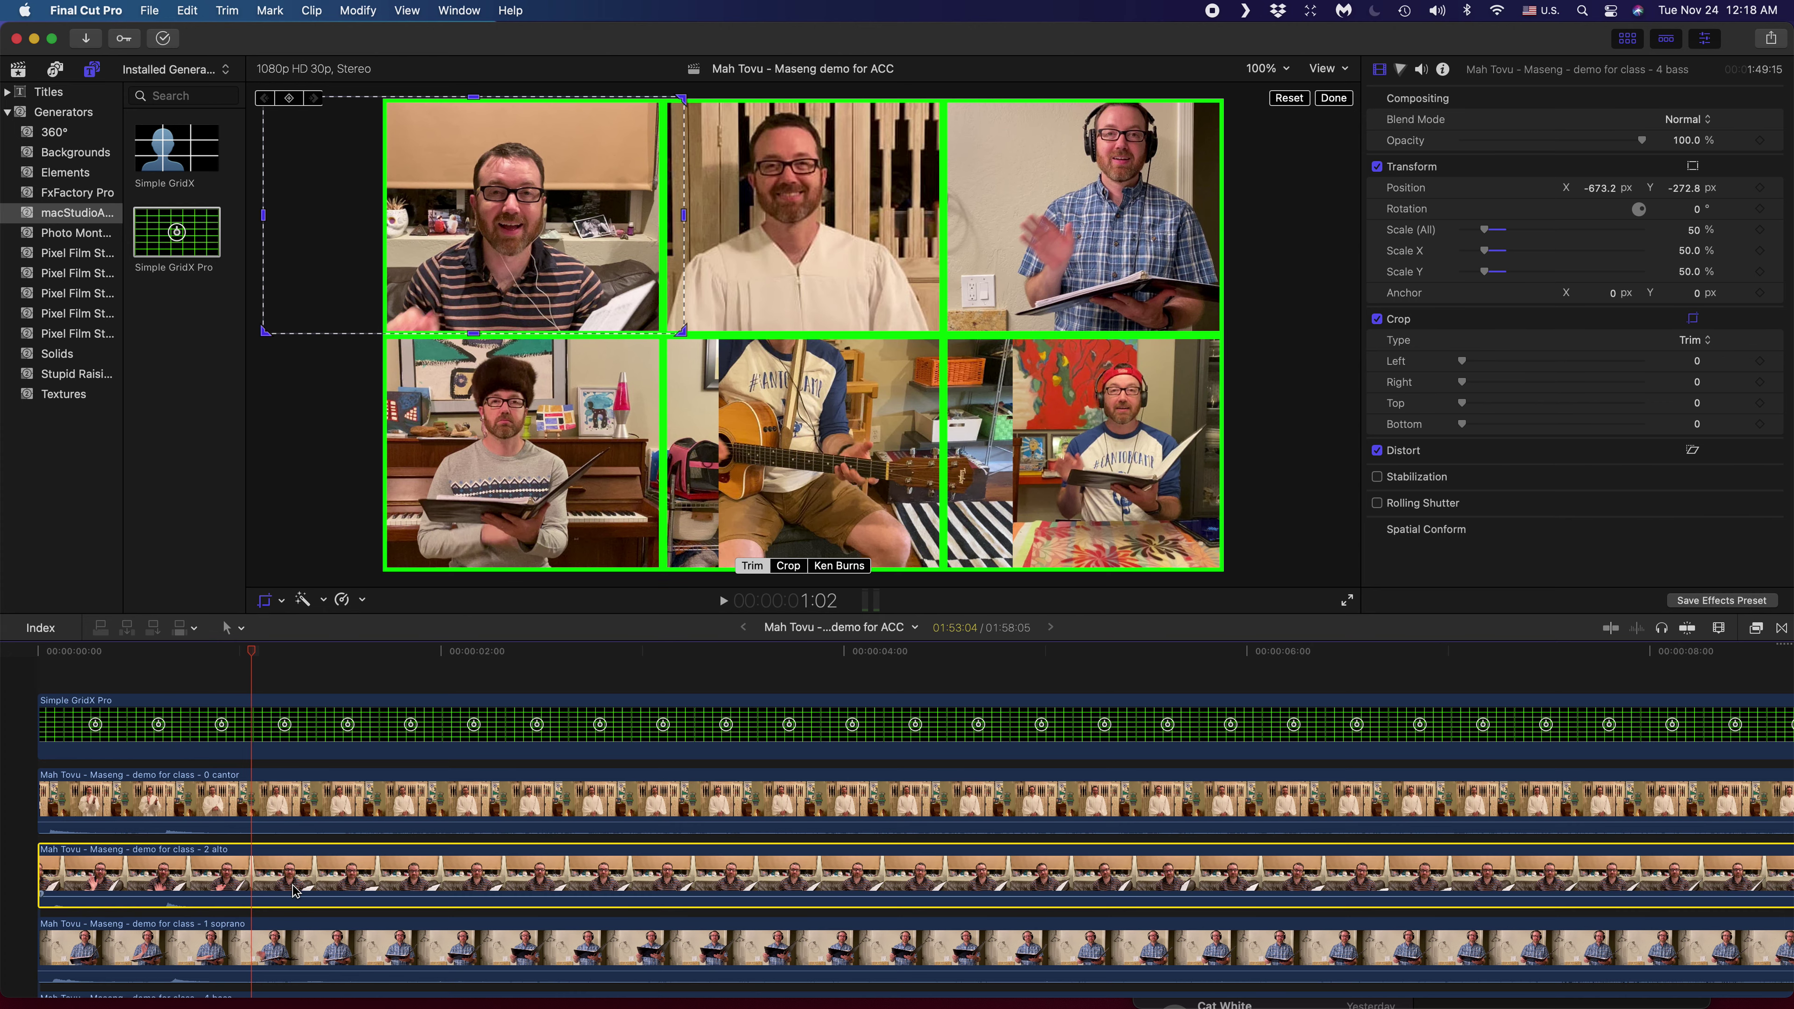
{"action": "left_click_drag", "start_coordinate": [478, 338], "coordinate": [480, 402]}
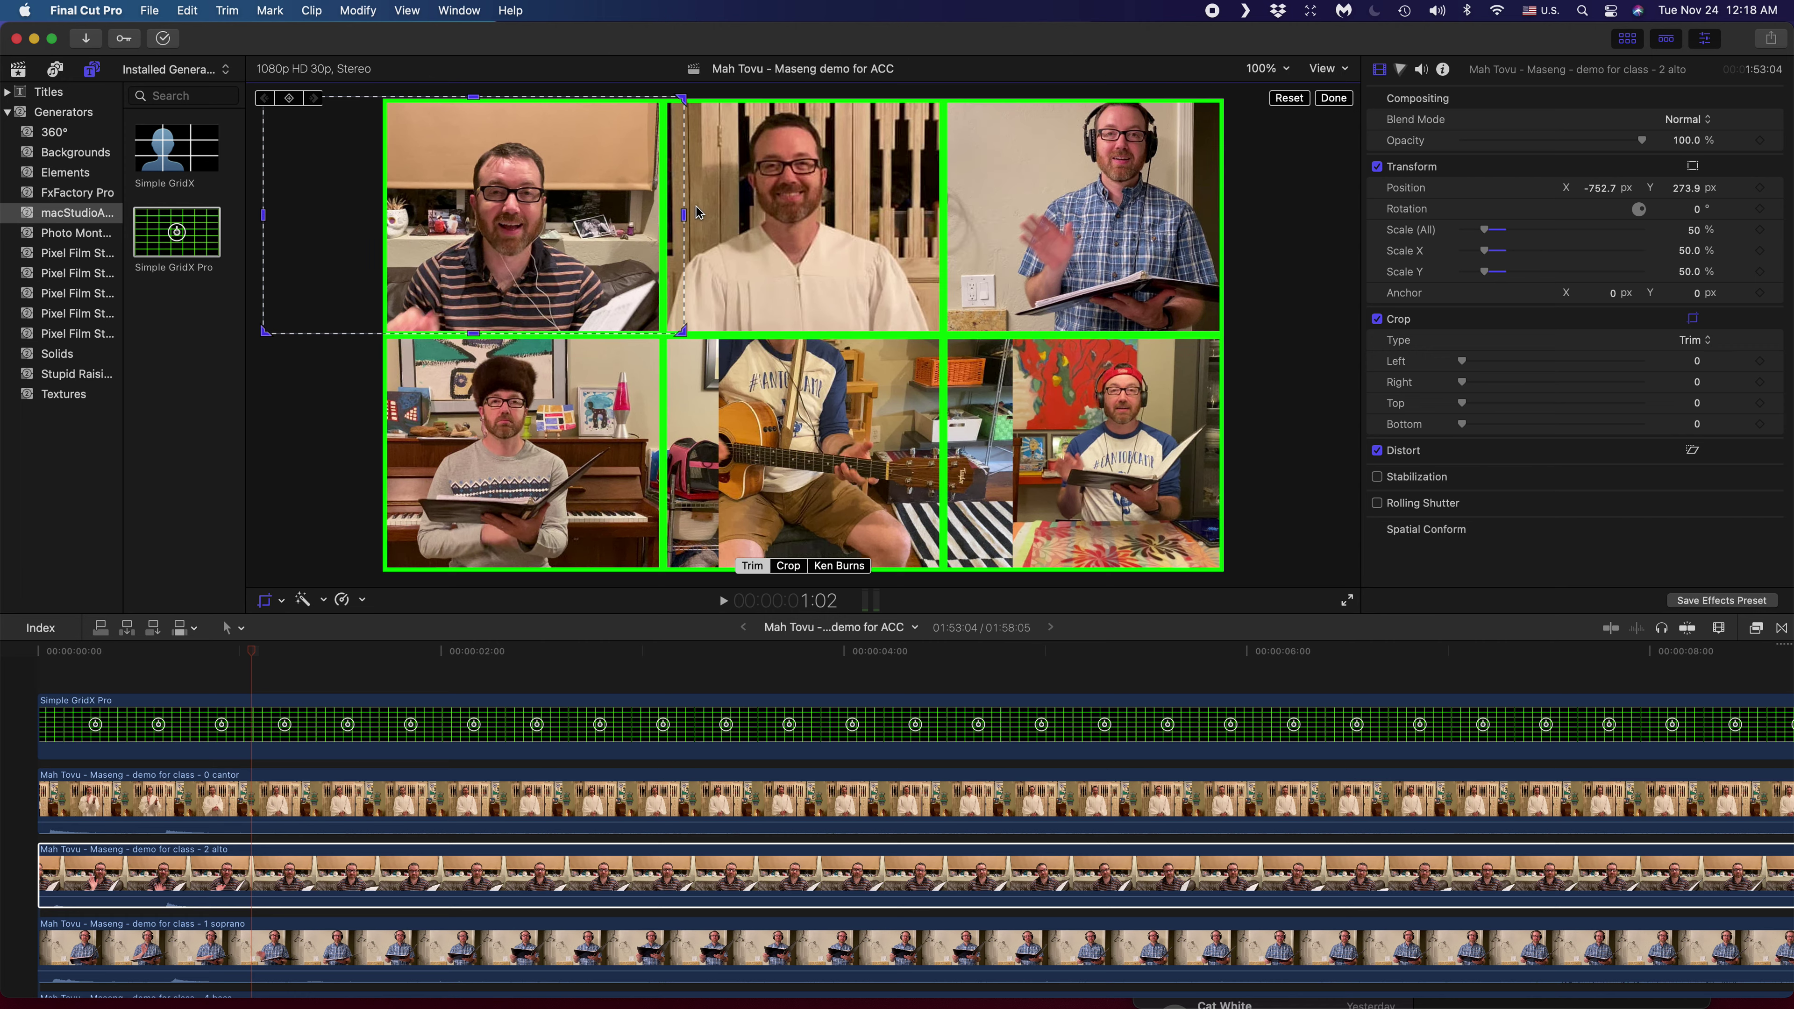
{"action": "left_click_drag", "start_coordinate": [684, 218], "coordinate": [665, 221]}
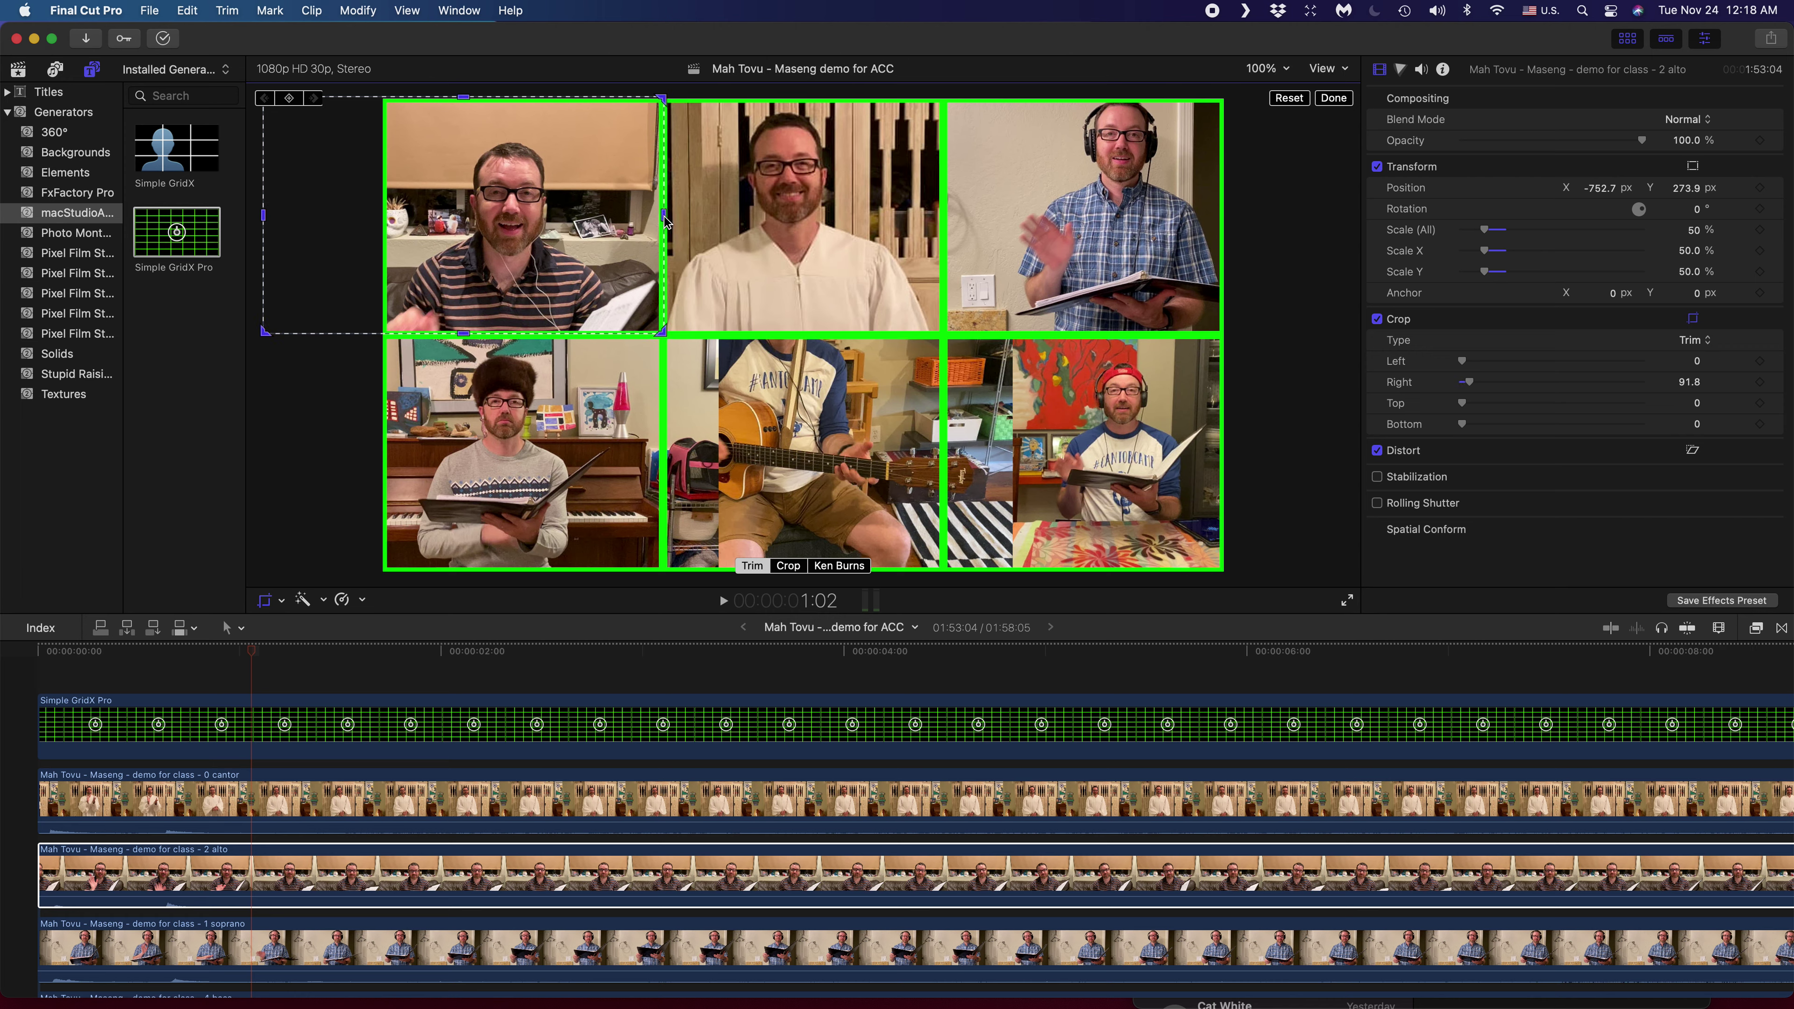
{"action": "left_click_drag", "start_coordinate": [263, 220], "coordinate": [384, 236]}
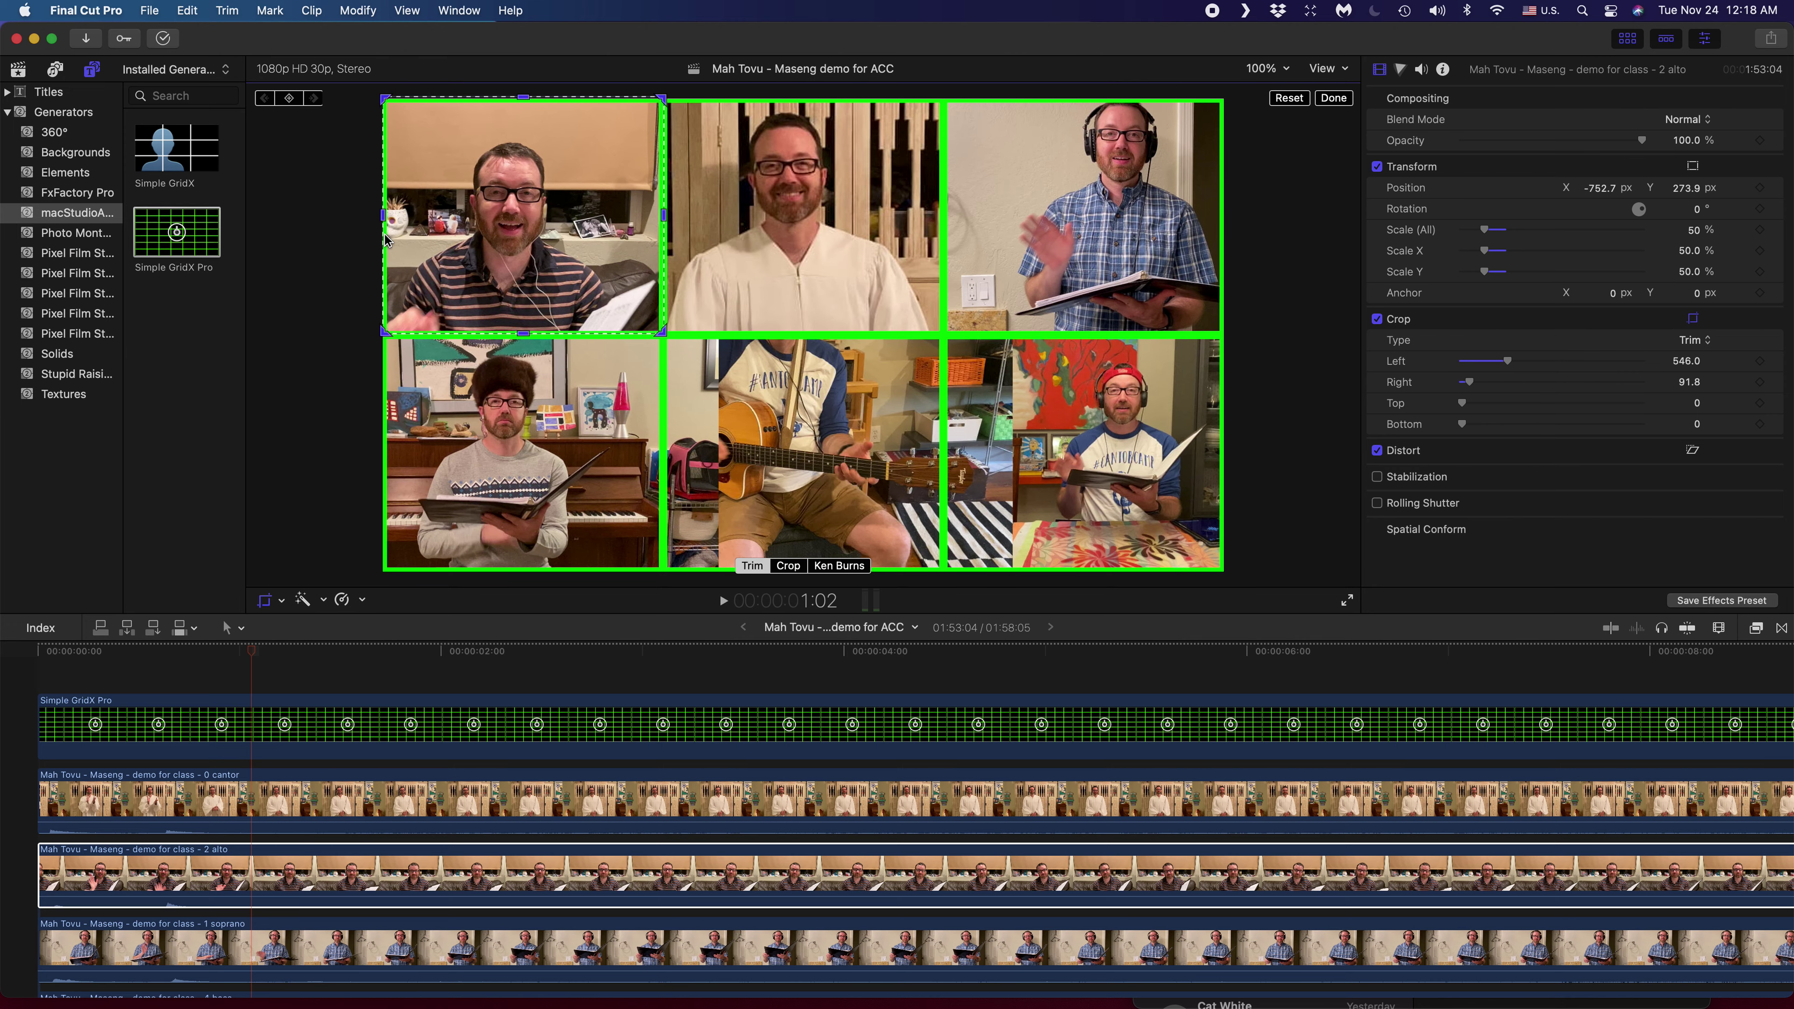
{"action": "scroll", "coordinate": [426, 801], "scroll_direction": "down", "scroll_amount": 3}
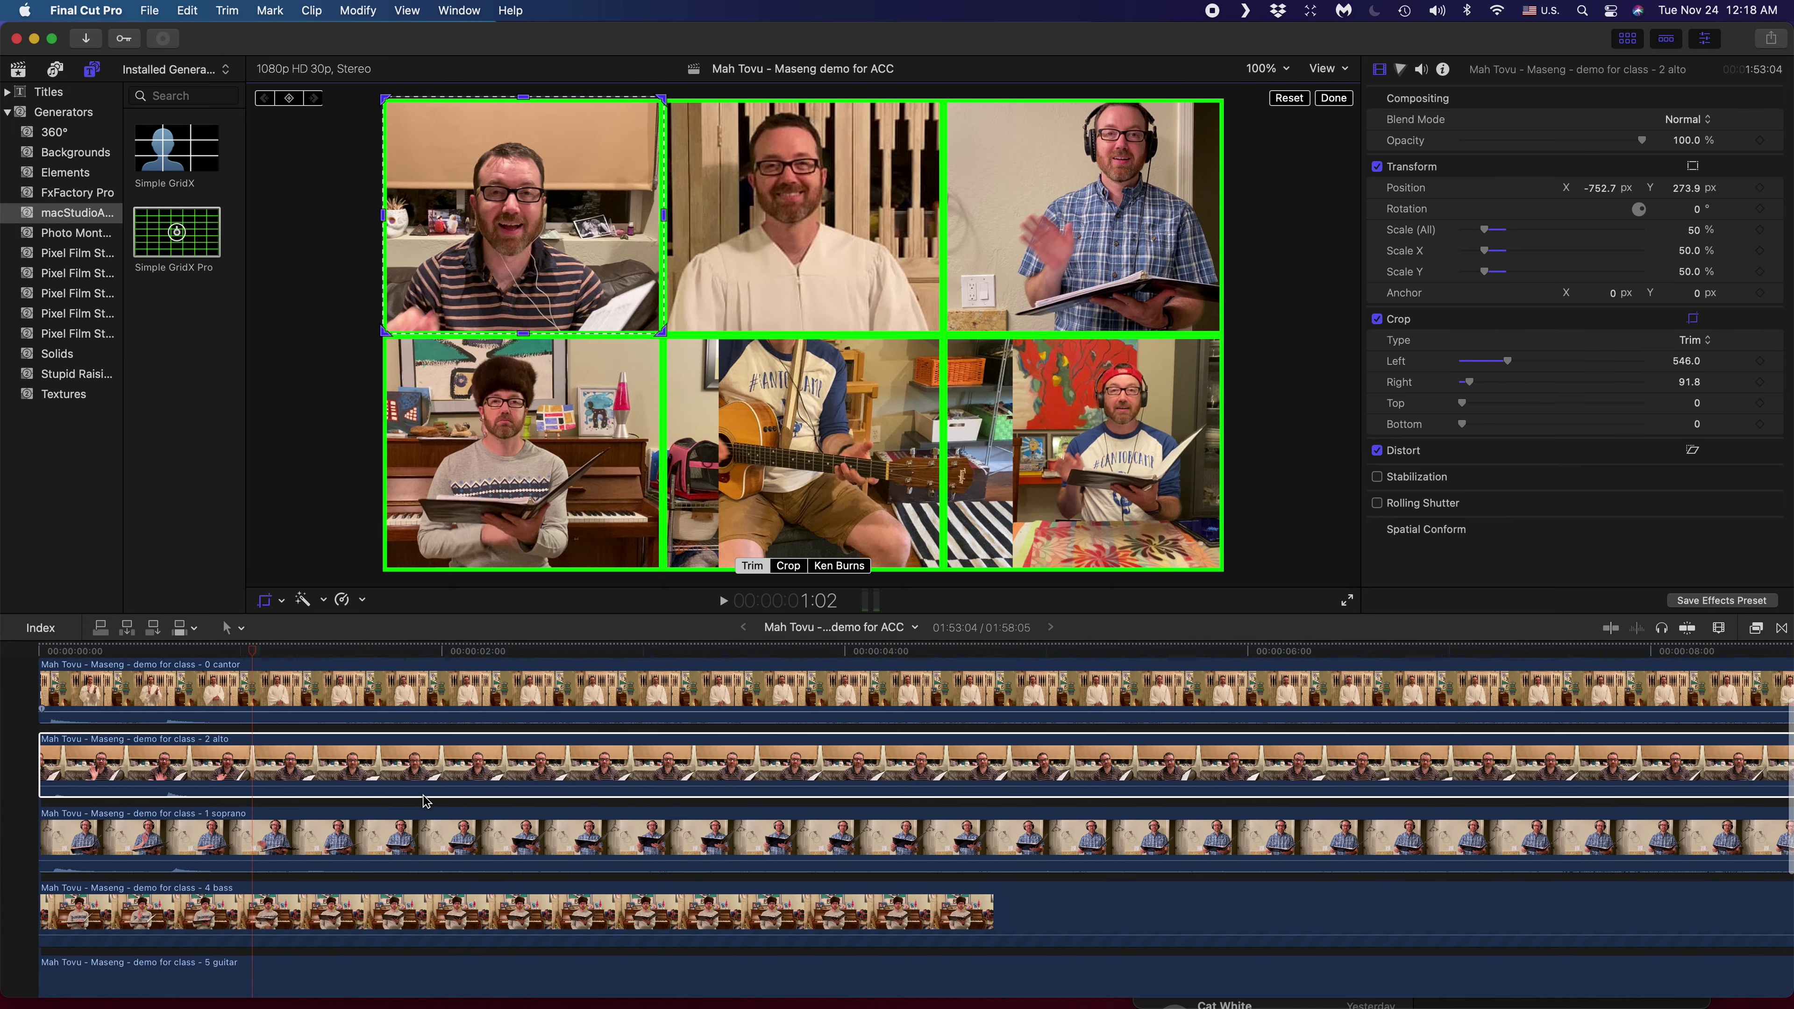
- Crop the soprano clip to its cell and shift it to 588.1, 268.6 px with left crop 426
{"action": "left_click", "coordinate": [706, 841]}
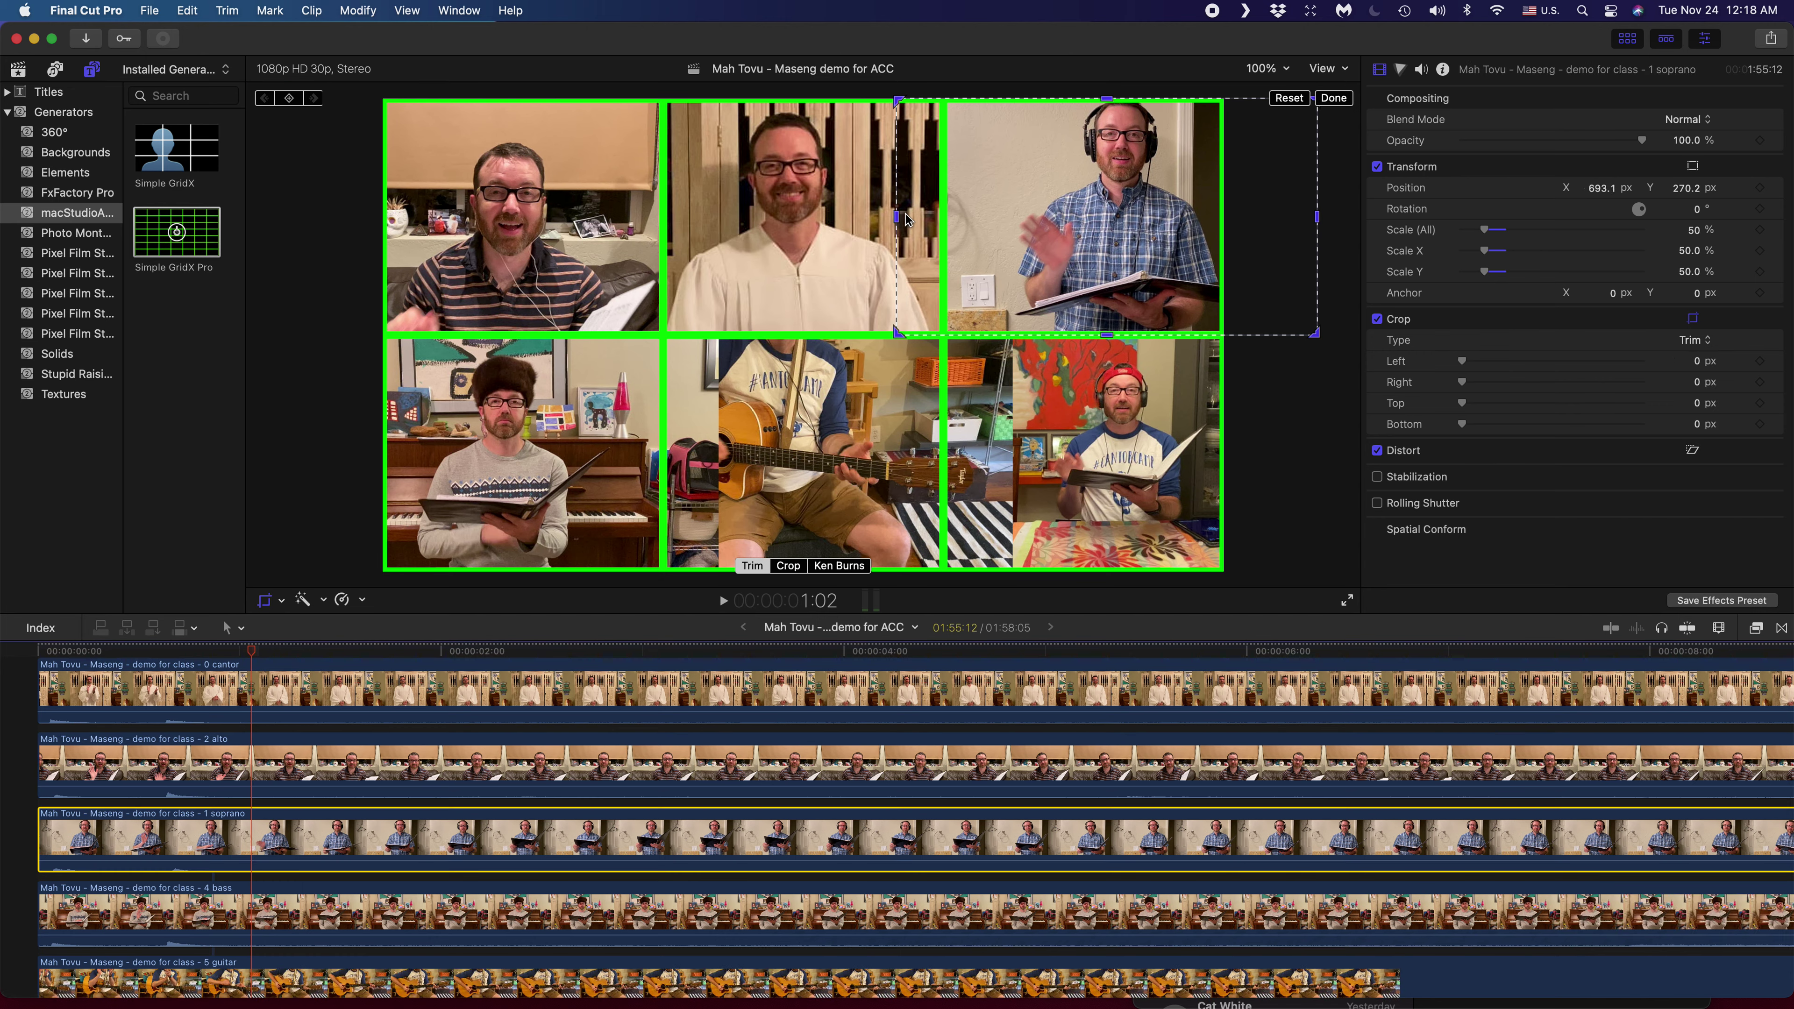
{"action": "left_click_drag", "start_coordinate": [897, 219], "coordinate": [946, 237]}
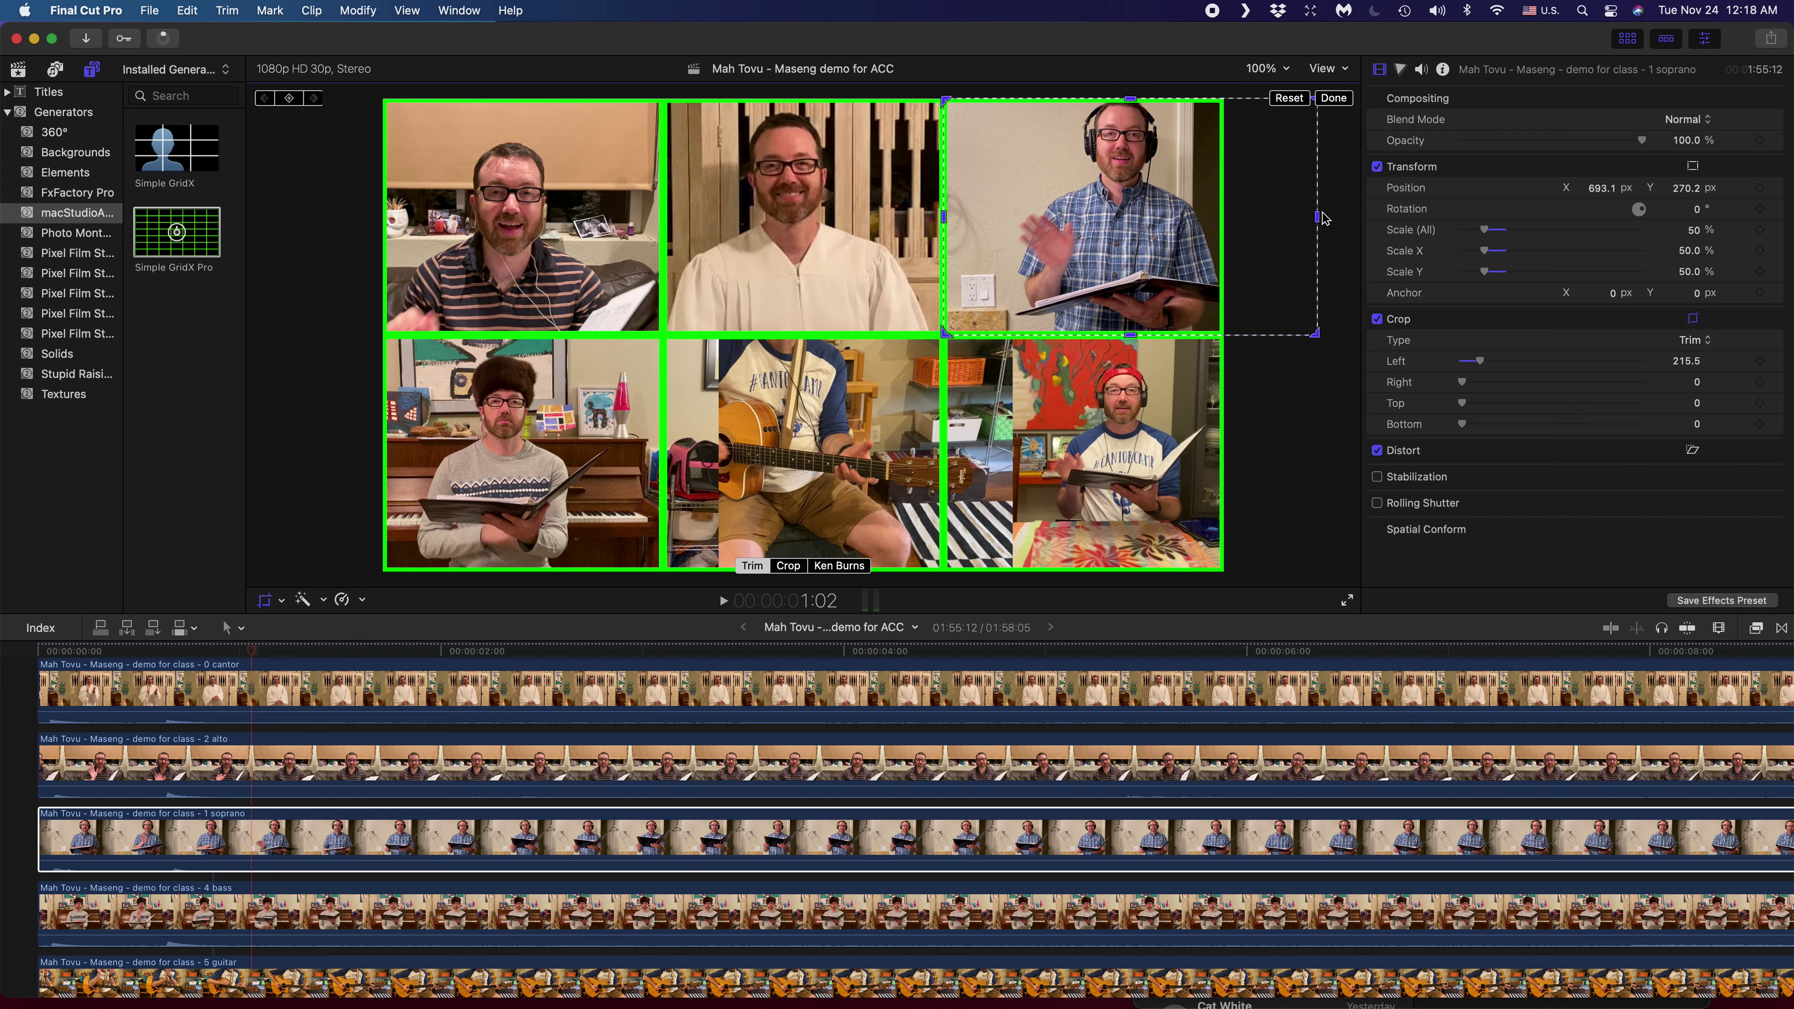
{"action": "left_click_drag", "start_coordinate": [1318, 218], "coordinate": [1267, 242]}
{"action": "right_click", "coordinate": [1108, 232]}
{"action": "left_click", "coordinate": [1144, 244]}
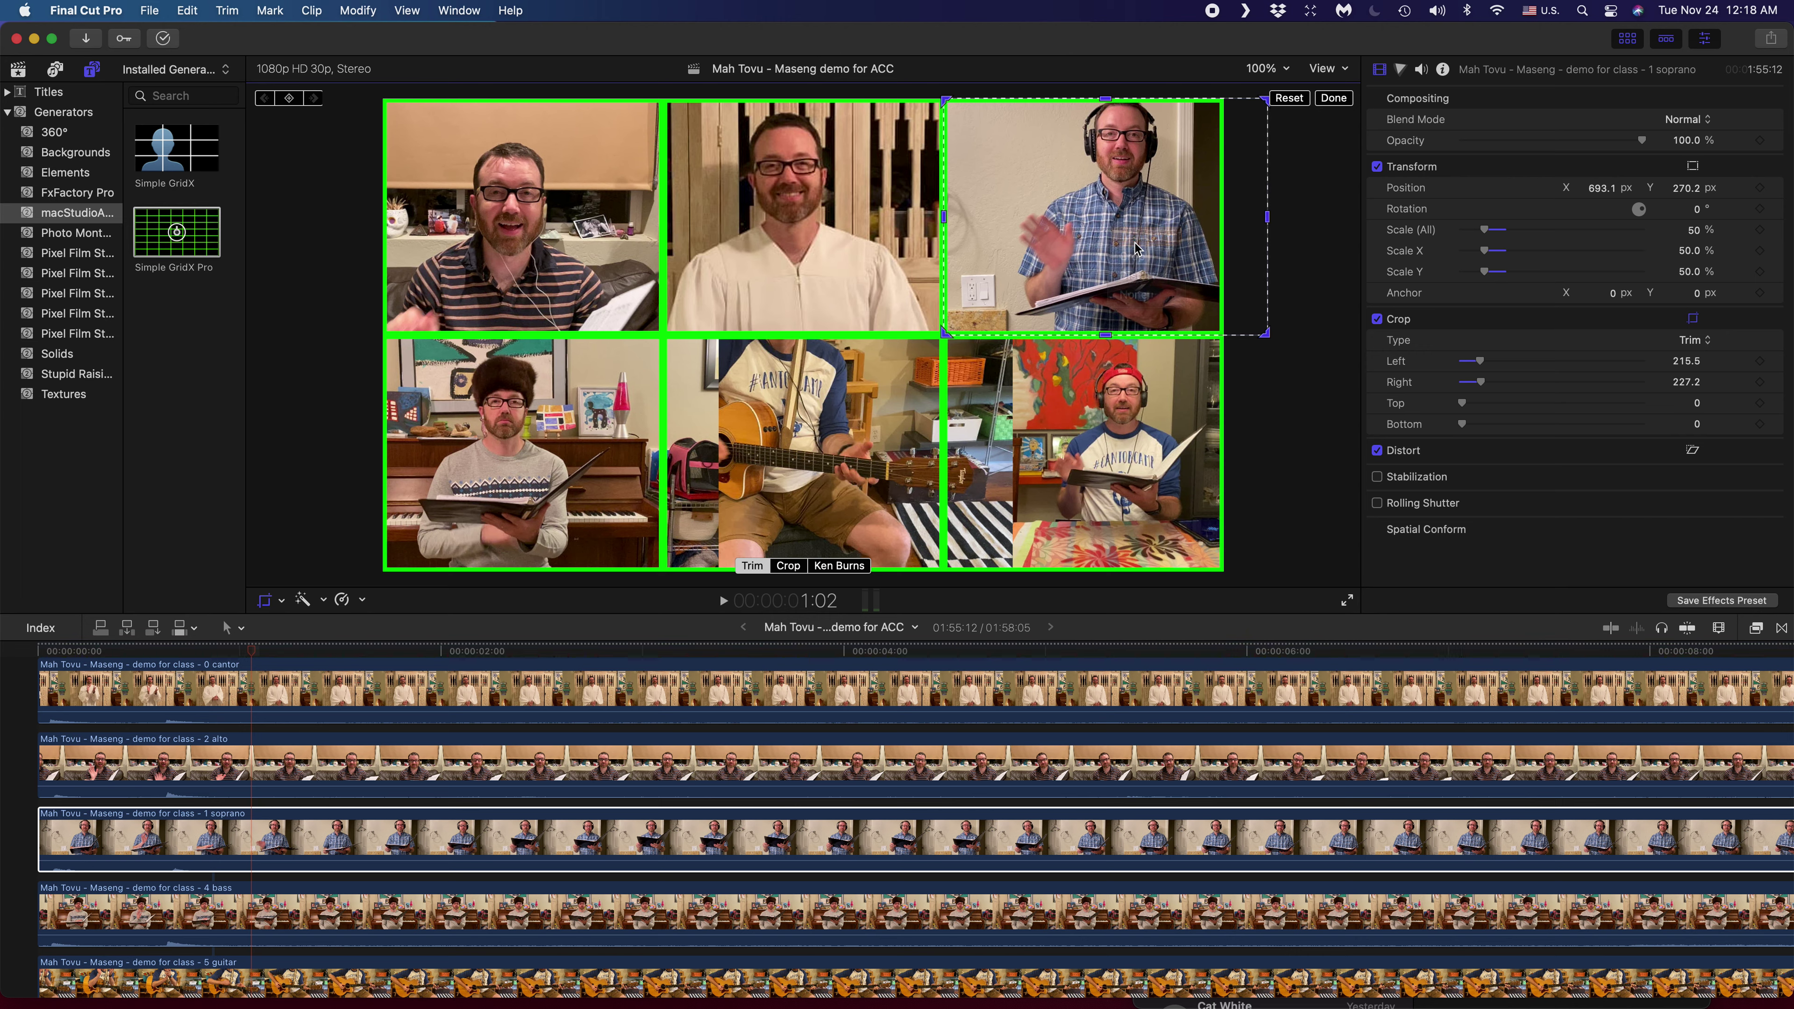
{"action": "left_click_drag", "start_coordinate": [1140, 231], "coordinate": [1096, 234]}
{"action": "right_click", "coordinate": [1095, 233]}
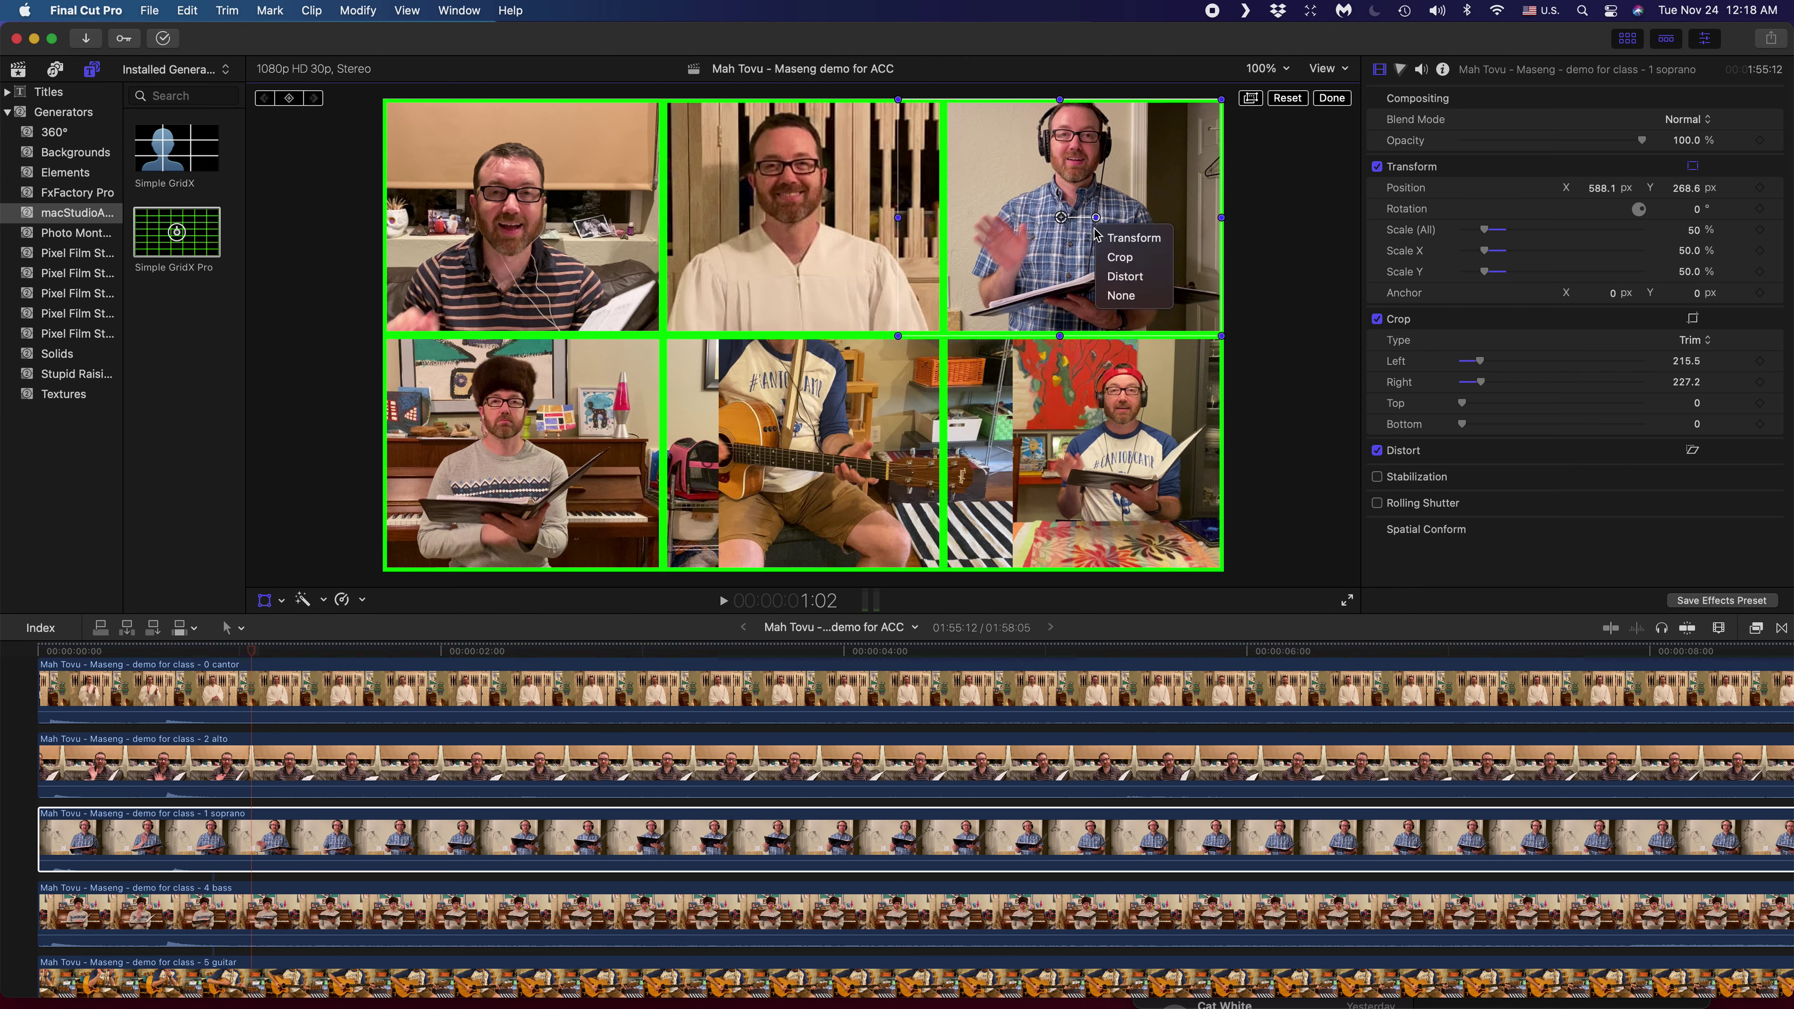
{"action": "left_click", "coordinate": [1131, 261]}
{"action": "left_click_drag", "start_coordinate": [899, 217], "coordinate": [951, 236]}
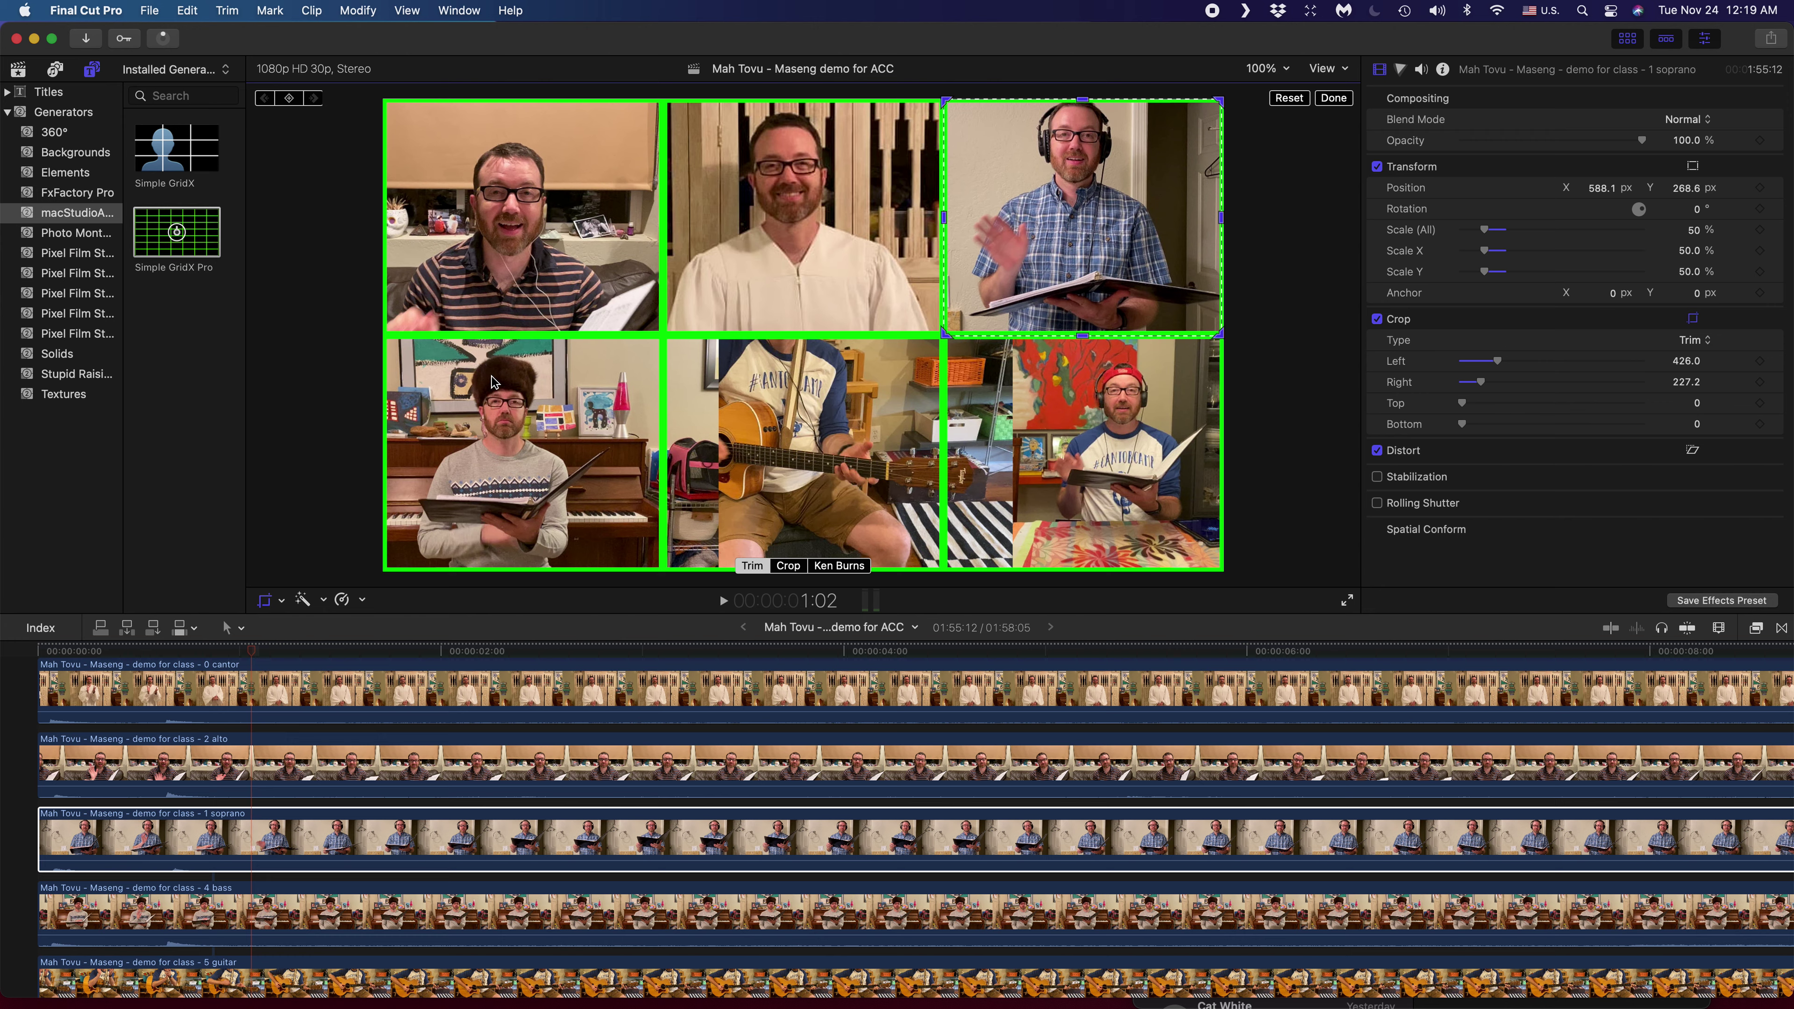
- Enlarge the bass clip to about 63.63% and move it down within its cell
{"action": "left_click", "coordinate": [312, 909]}
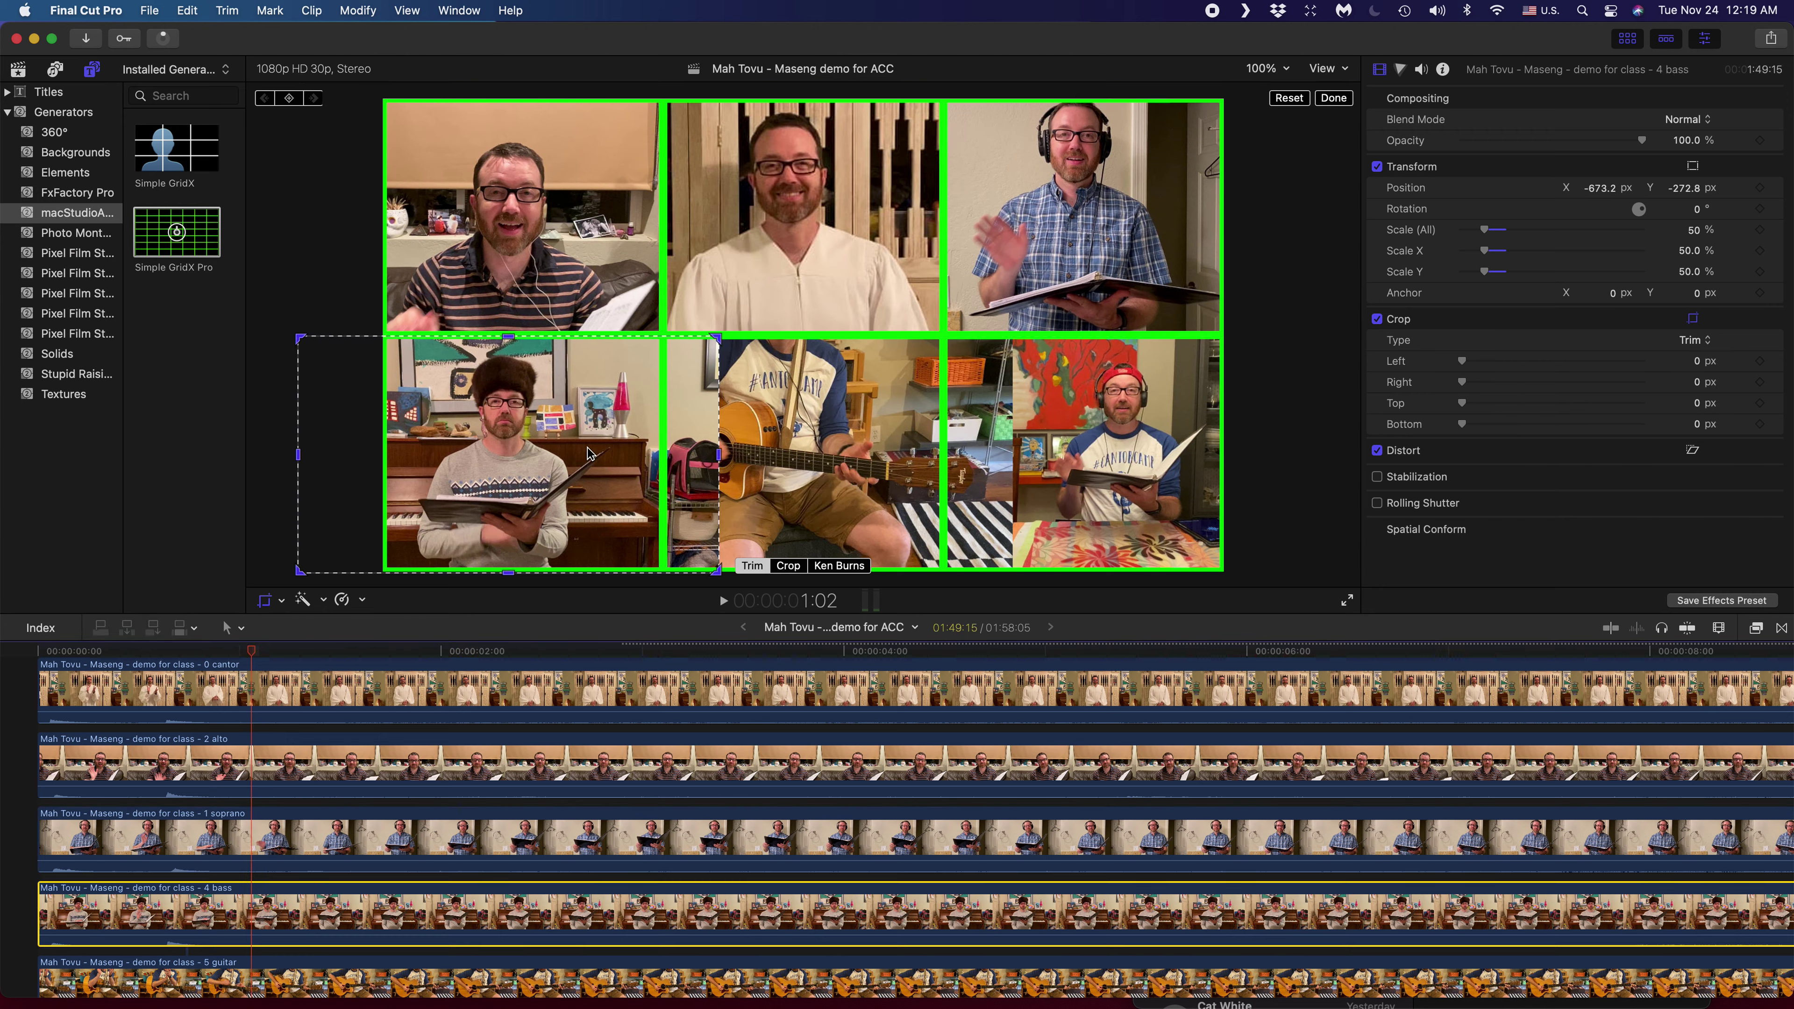
{"action": "left_click_drag", "start_coordinate": [719, 454], "coordinate": [664, 458]}
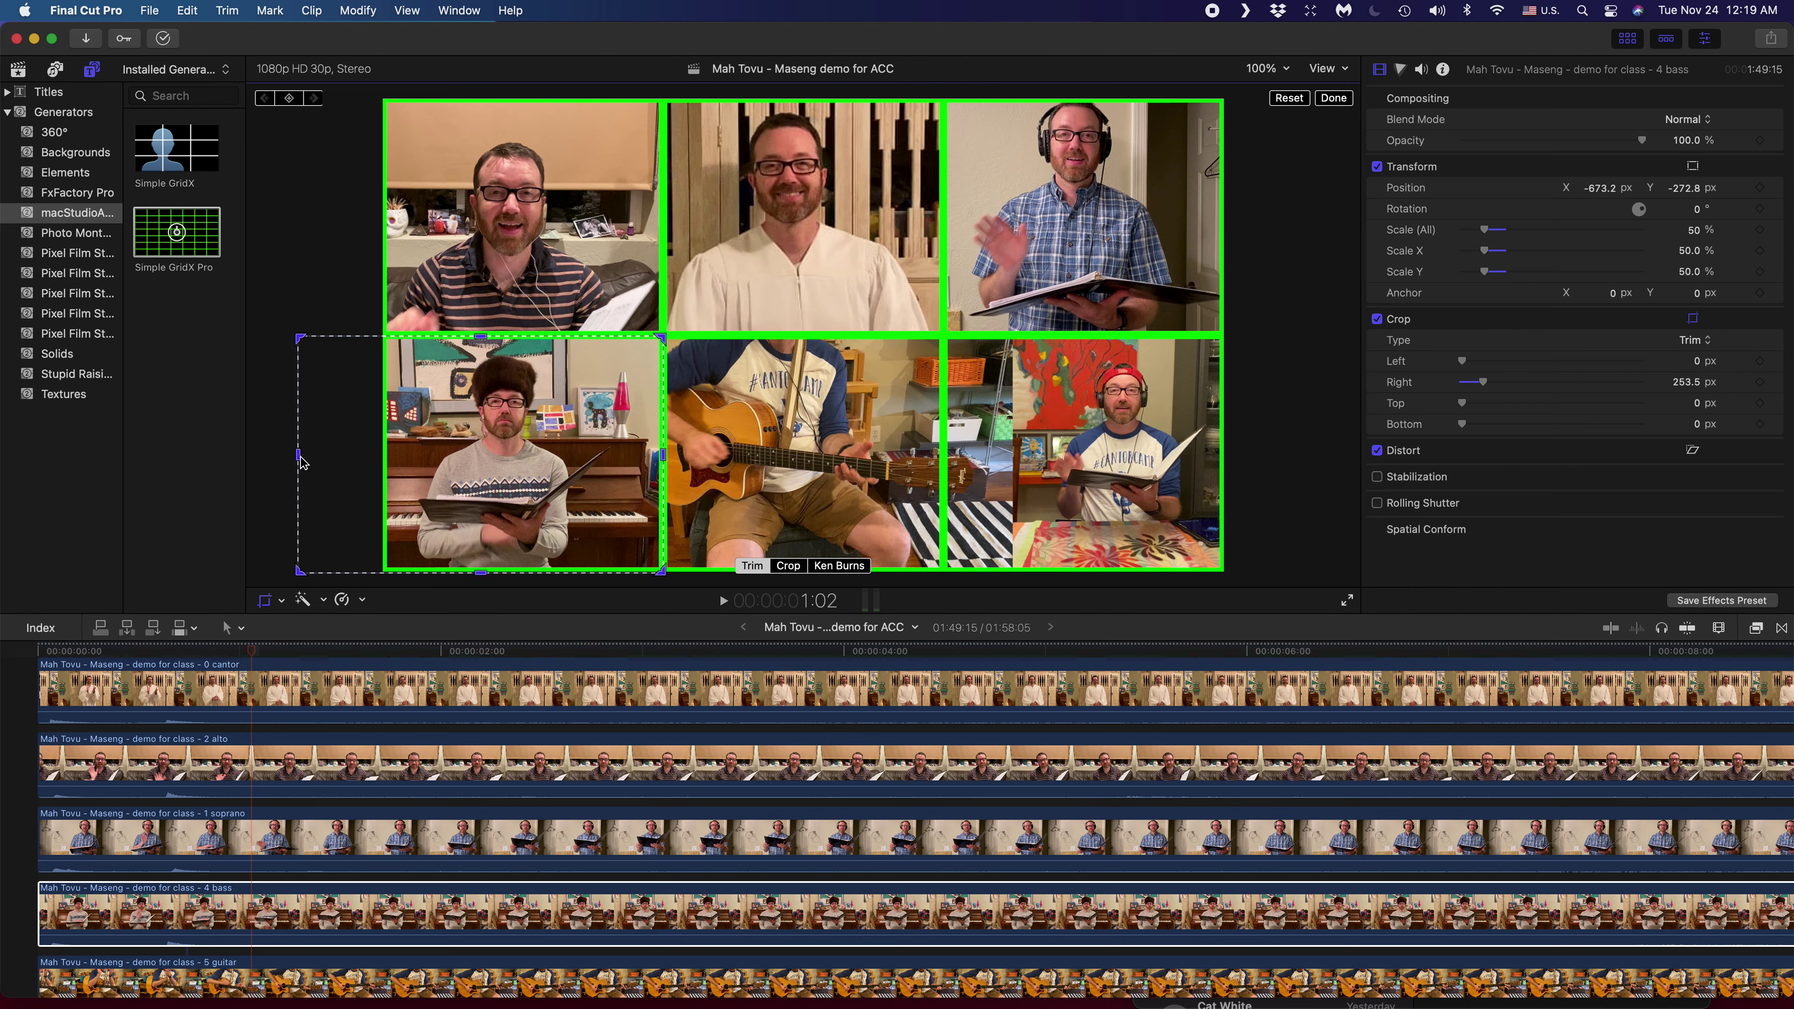
{"action": "right_click", "coordinate": [552, 436]}
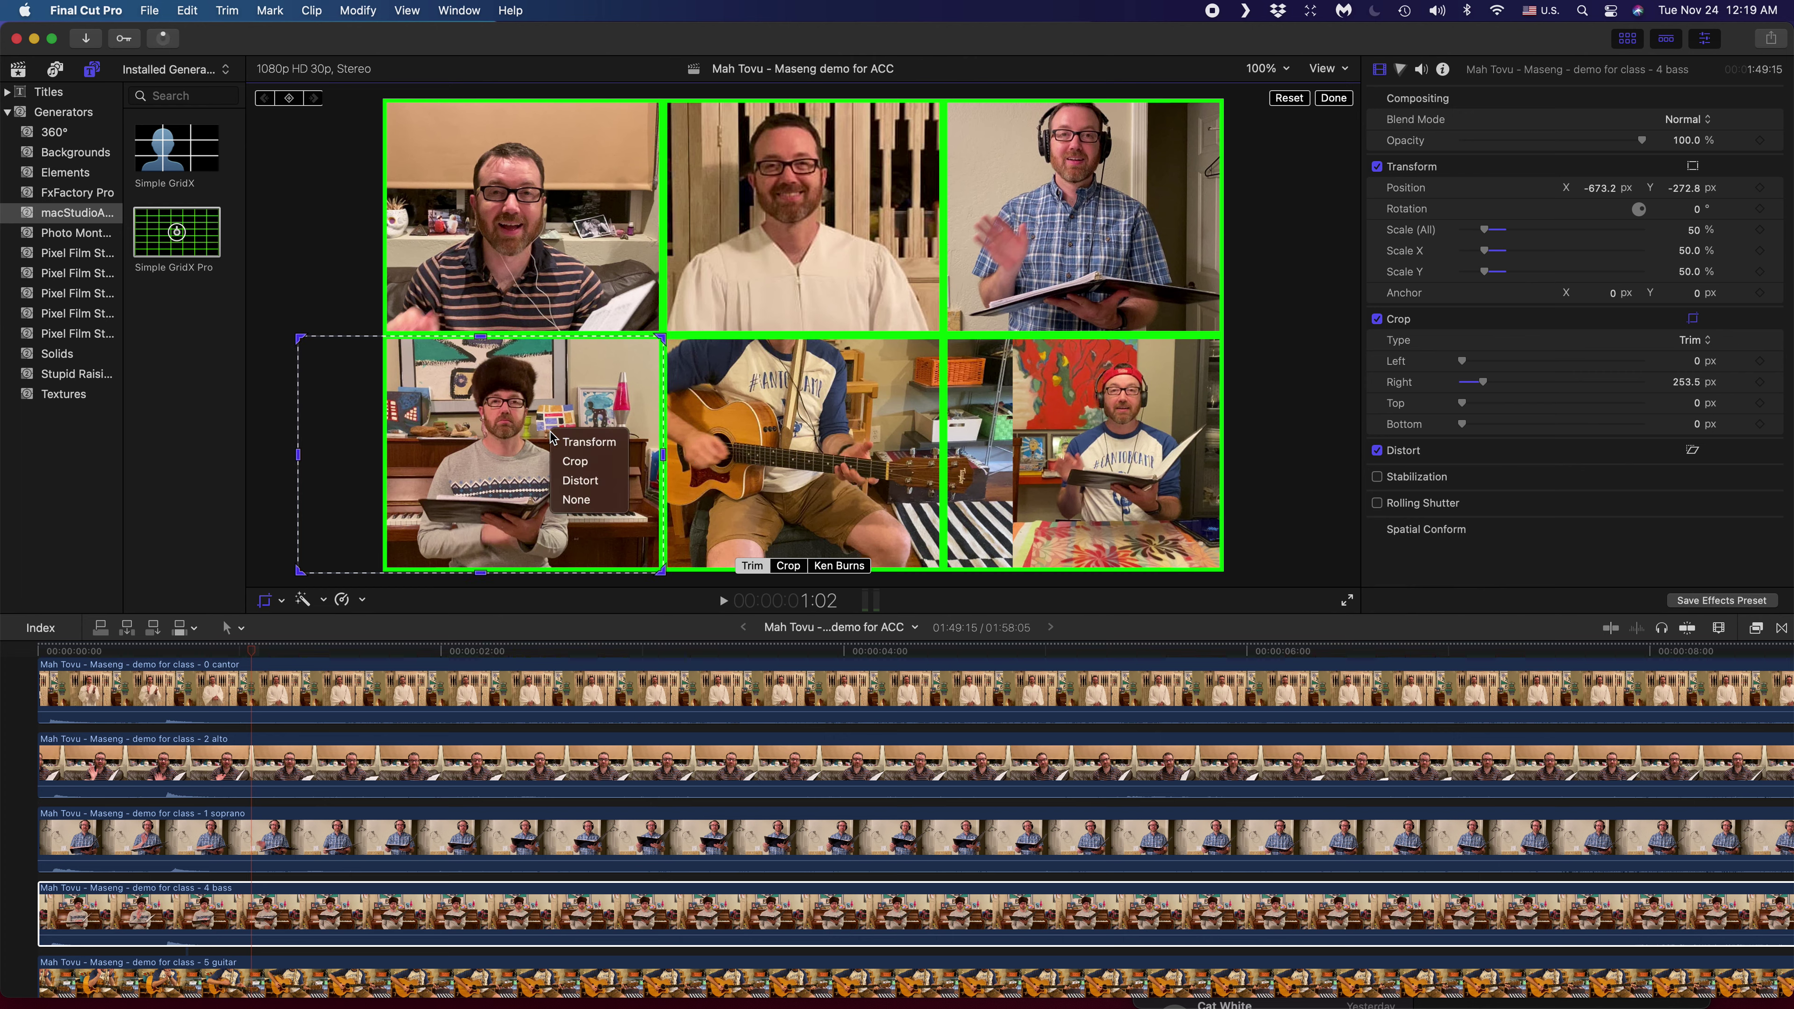
{"action": "left_click", "coordinate": [571, 445]}
{"action": "left_click_drag", "start_coordinate": [664, 338], "coordinate": [705, 304]}
{"action": "left_click_drag", "start_coordinate": [537, 425], "coordinate": [548, 463]}
- Crop the bass clip about 457.3 px left and 458.1 px right to fit the lower-left cell
{"action": "right_click", "coordinate": [548, 463]}
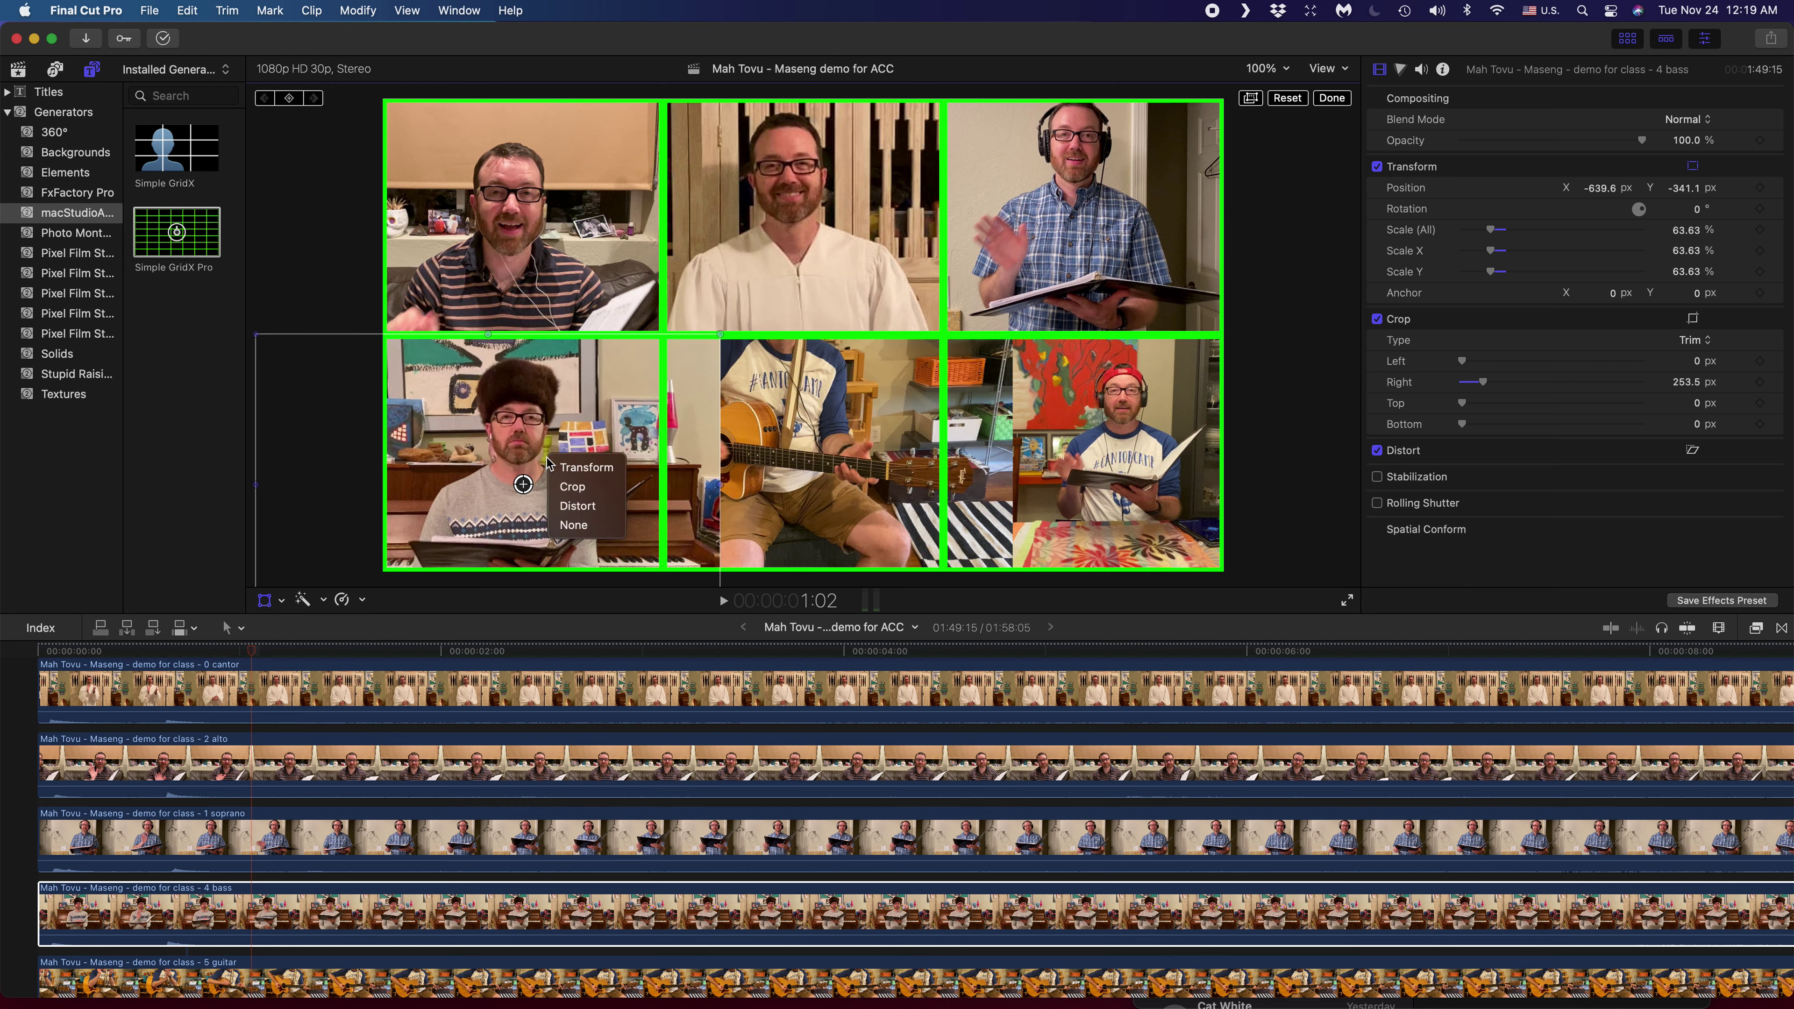
{"action": "left_click", "coordinate": [587, 487]}
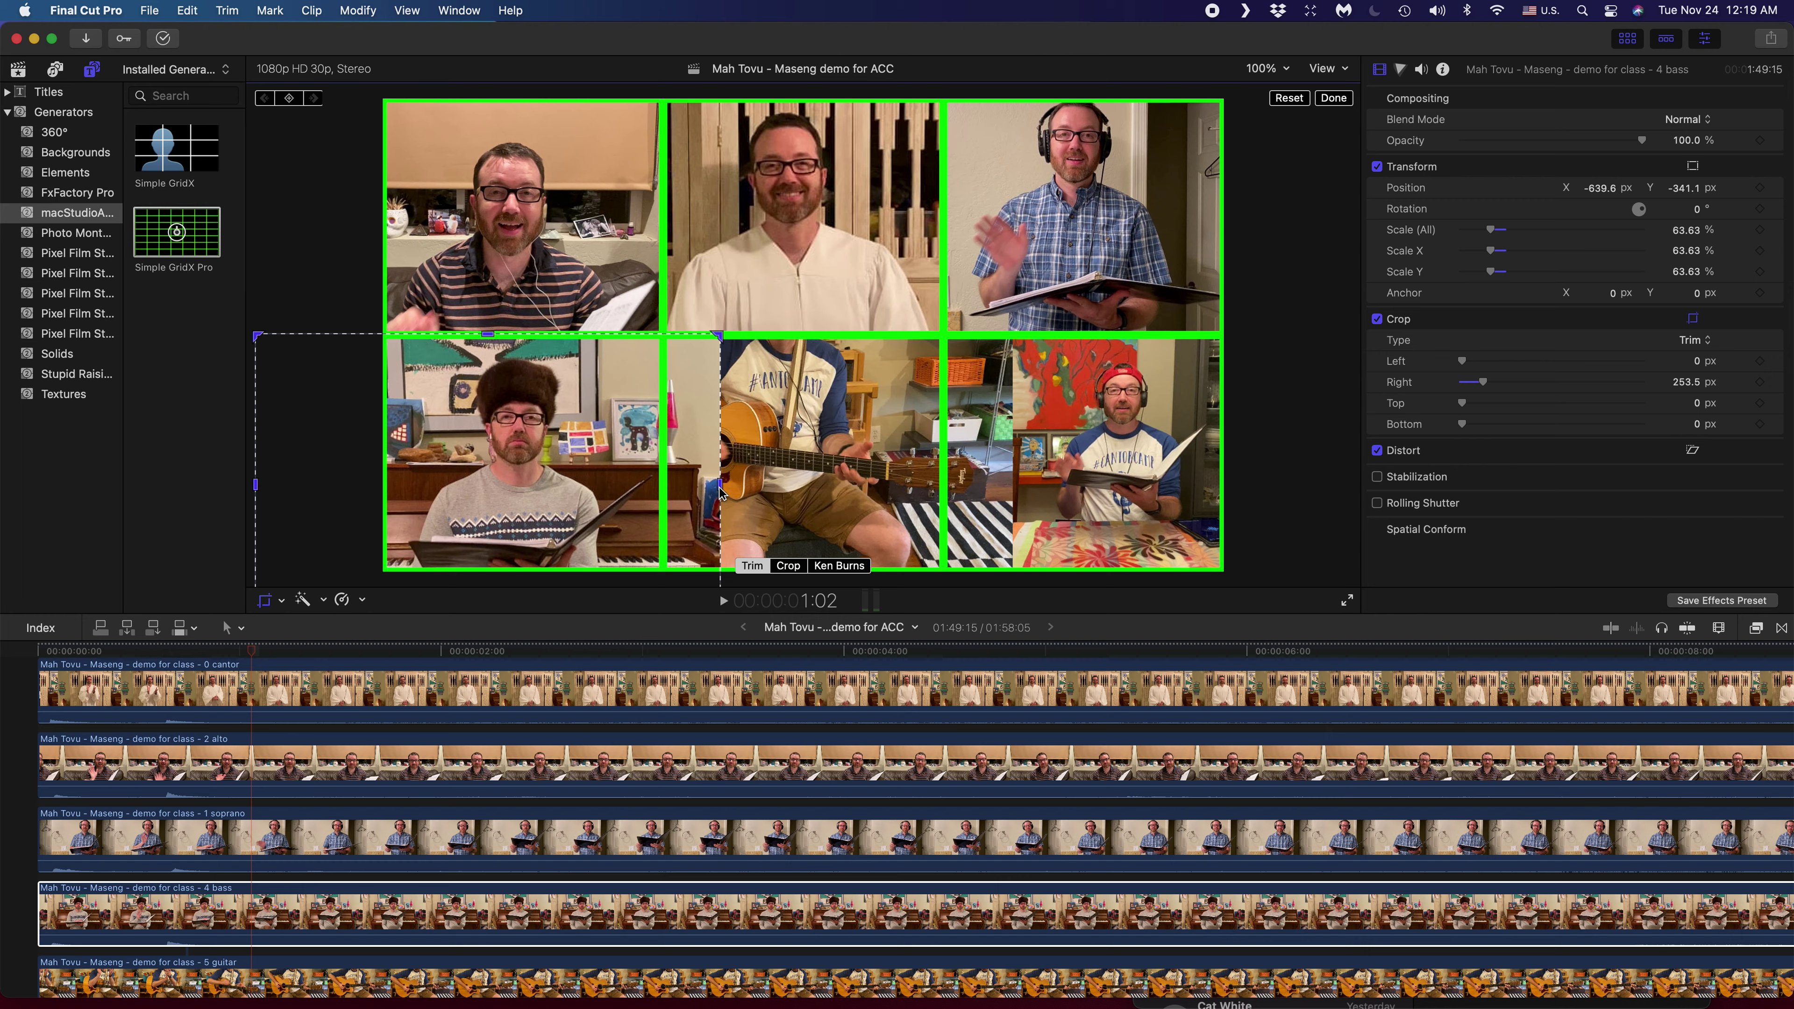
{"action": "left_click_drag", "start_coordinate": [719, 485], "coordinate": [663, 485]}
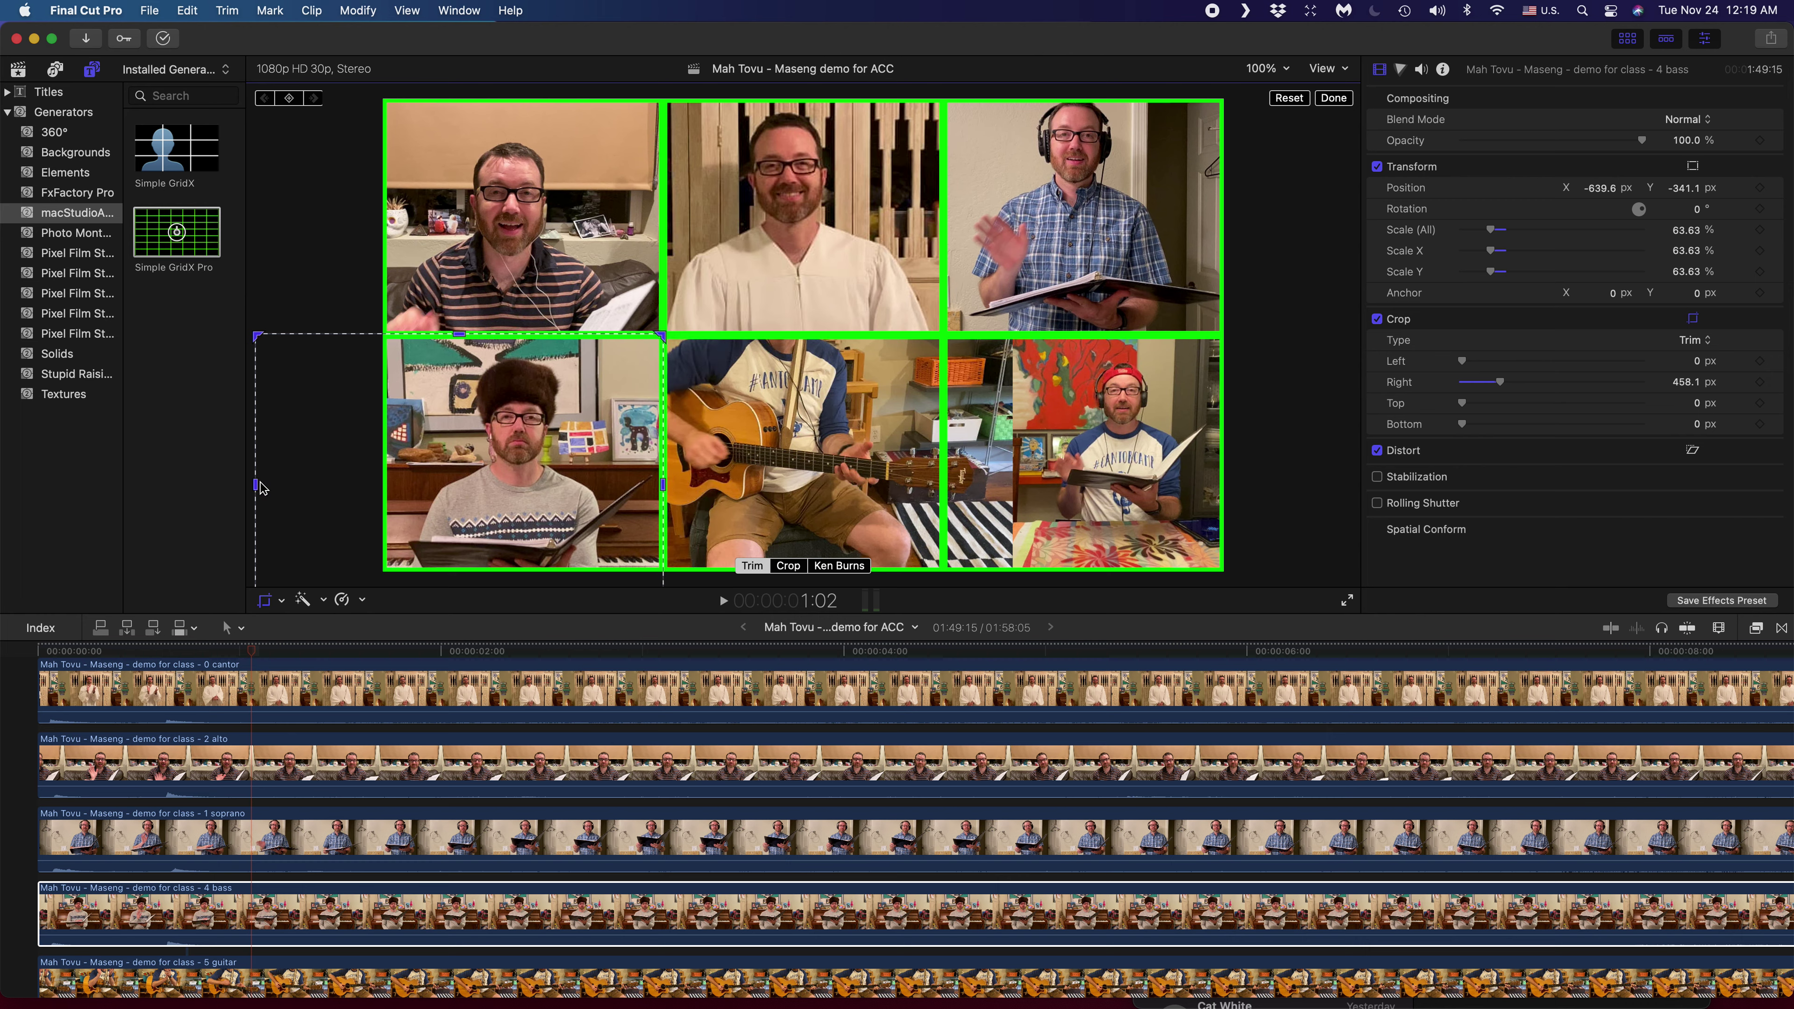
{"action": "left_click_drag", "start_coordinate": [258, 486], "coordinate": [392, 499]}
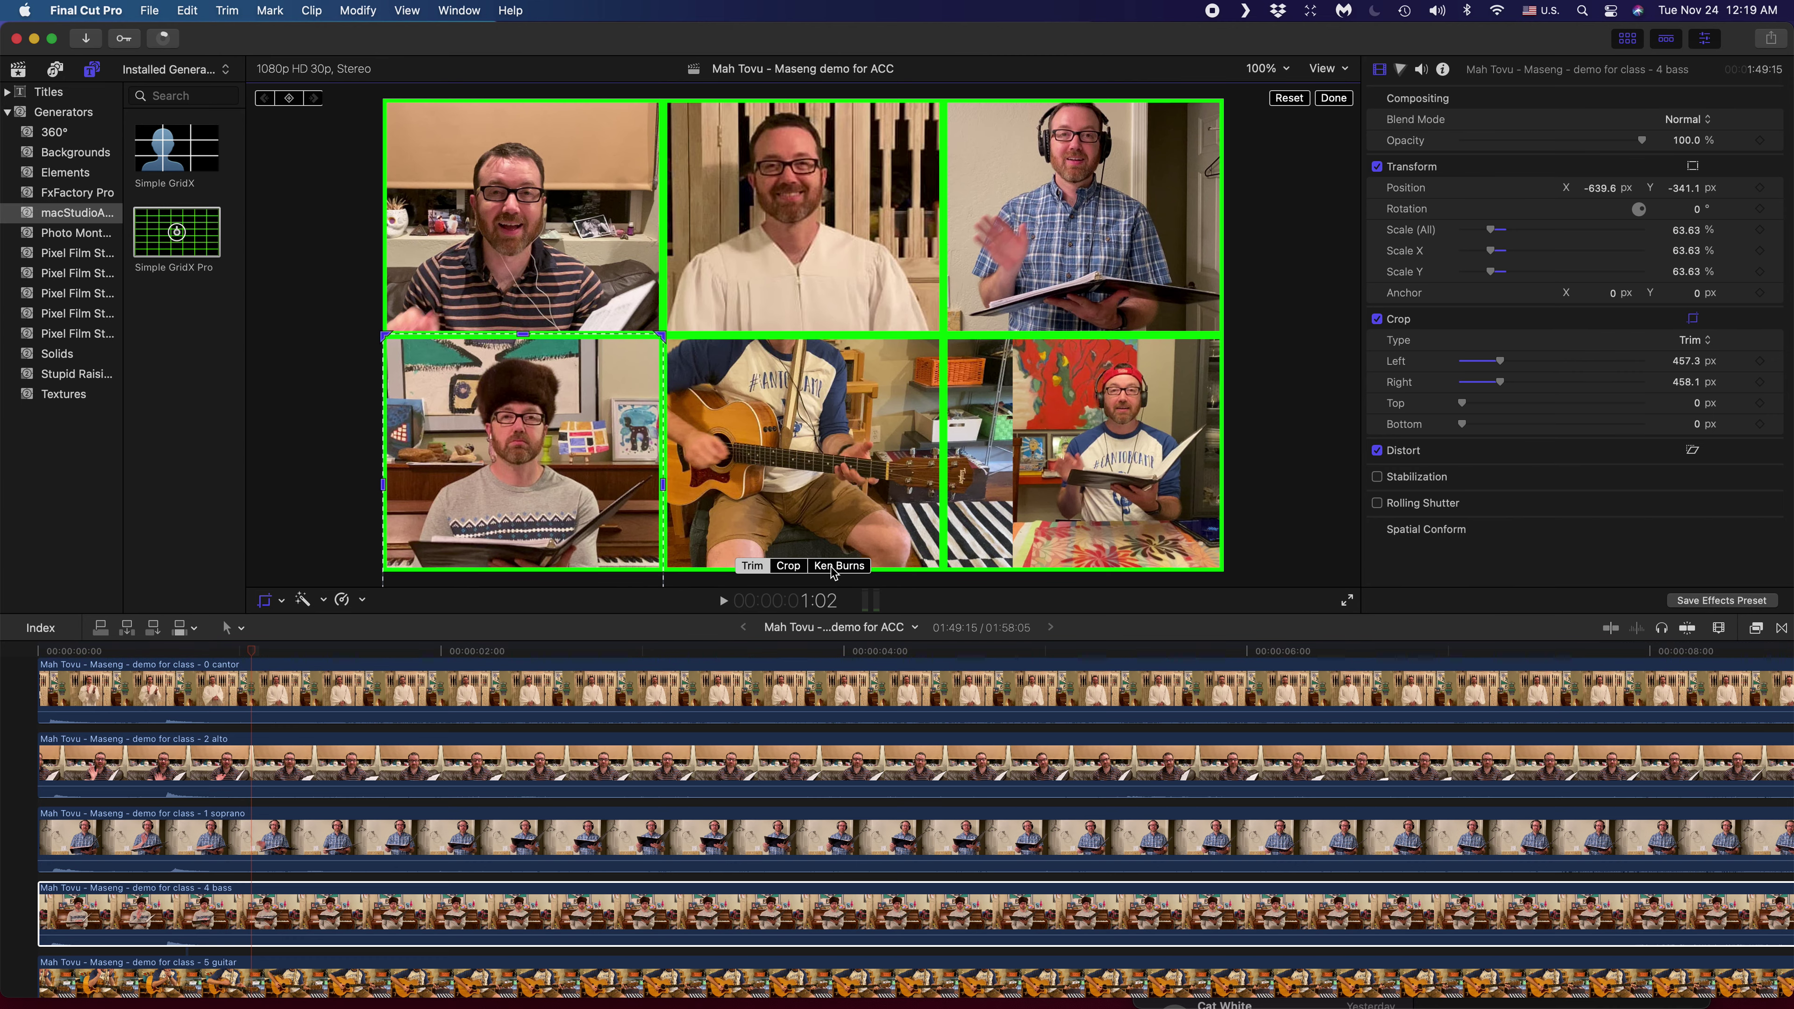
- Trim the guitar clip's right and top edges in the viewer
{"action": "scroll", "coordinate": [463, 838], "scroll_direction": "down", "scroll_amount": 3}
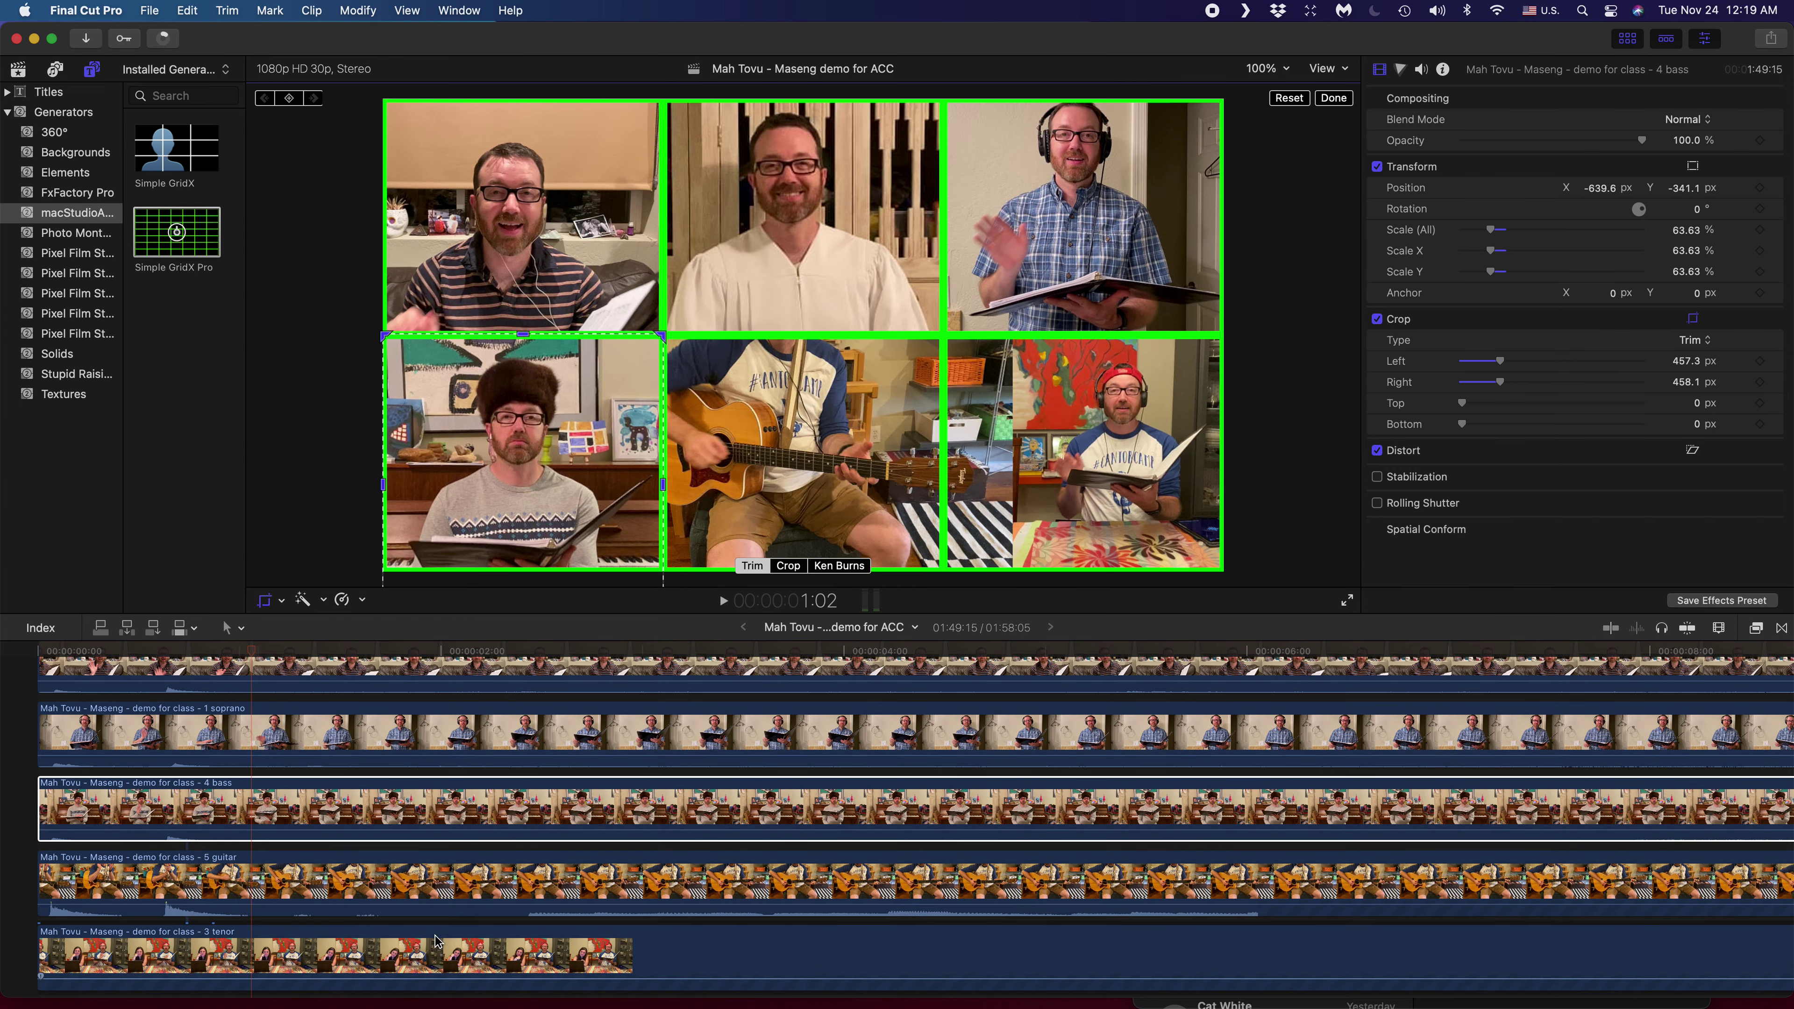
{"action": "left_click", "coordinate": [426, 956]}
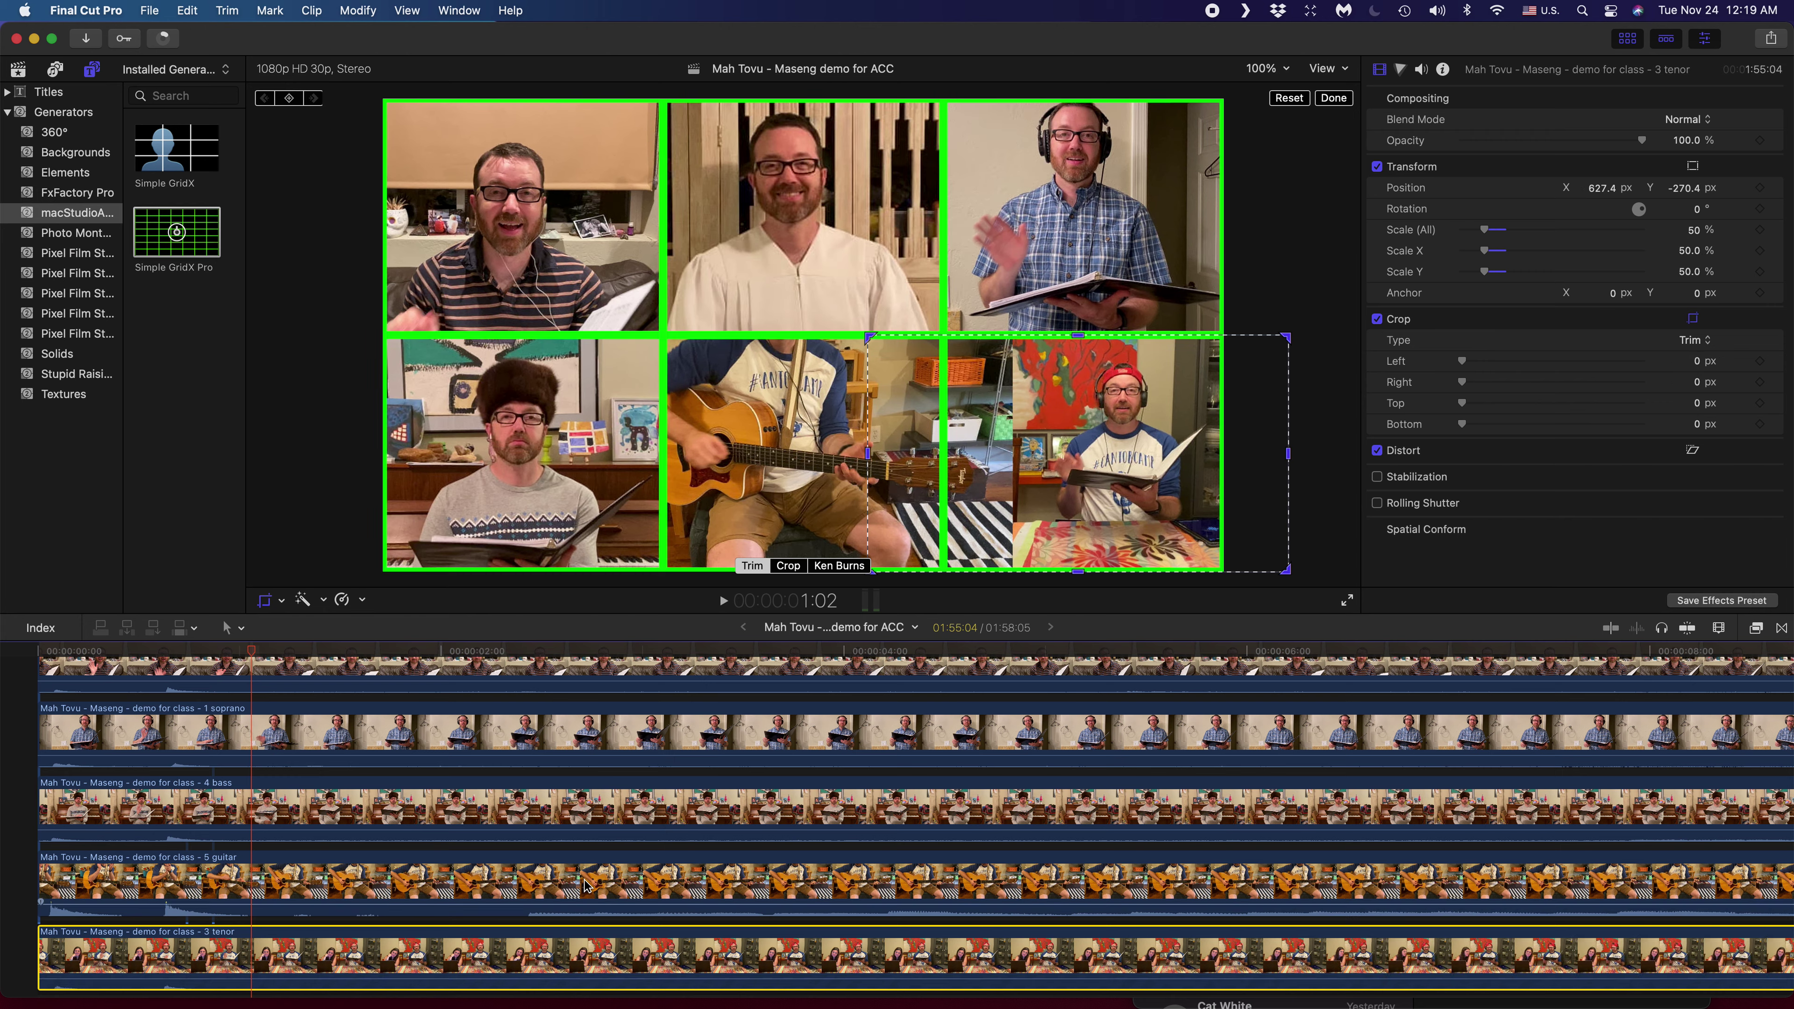
{"action": "left_click", "coordinate": [611, 863]}
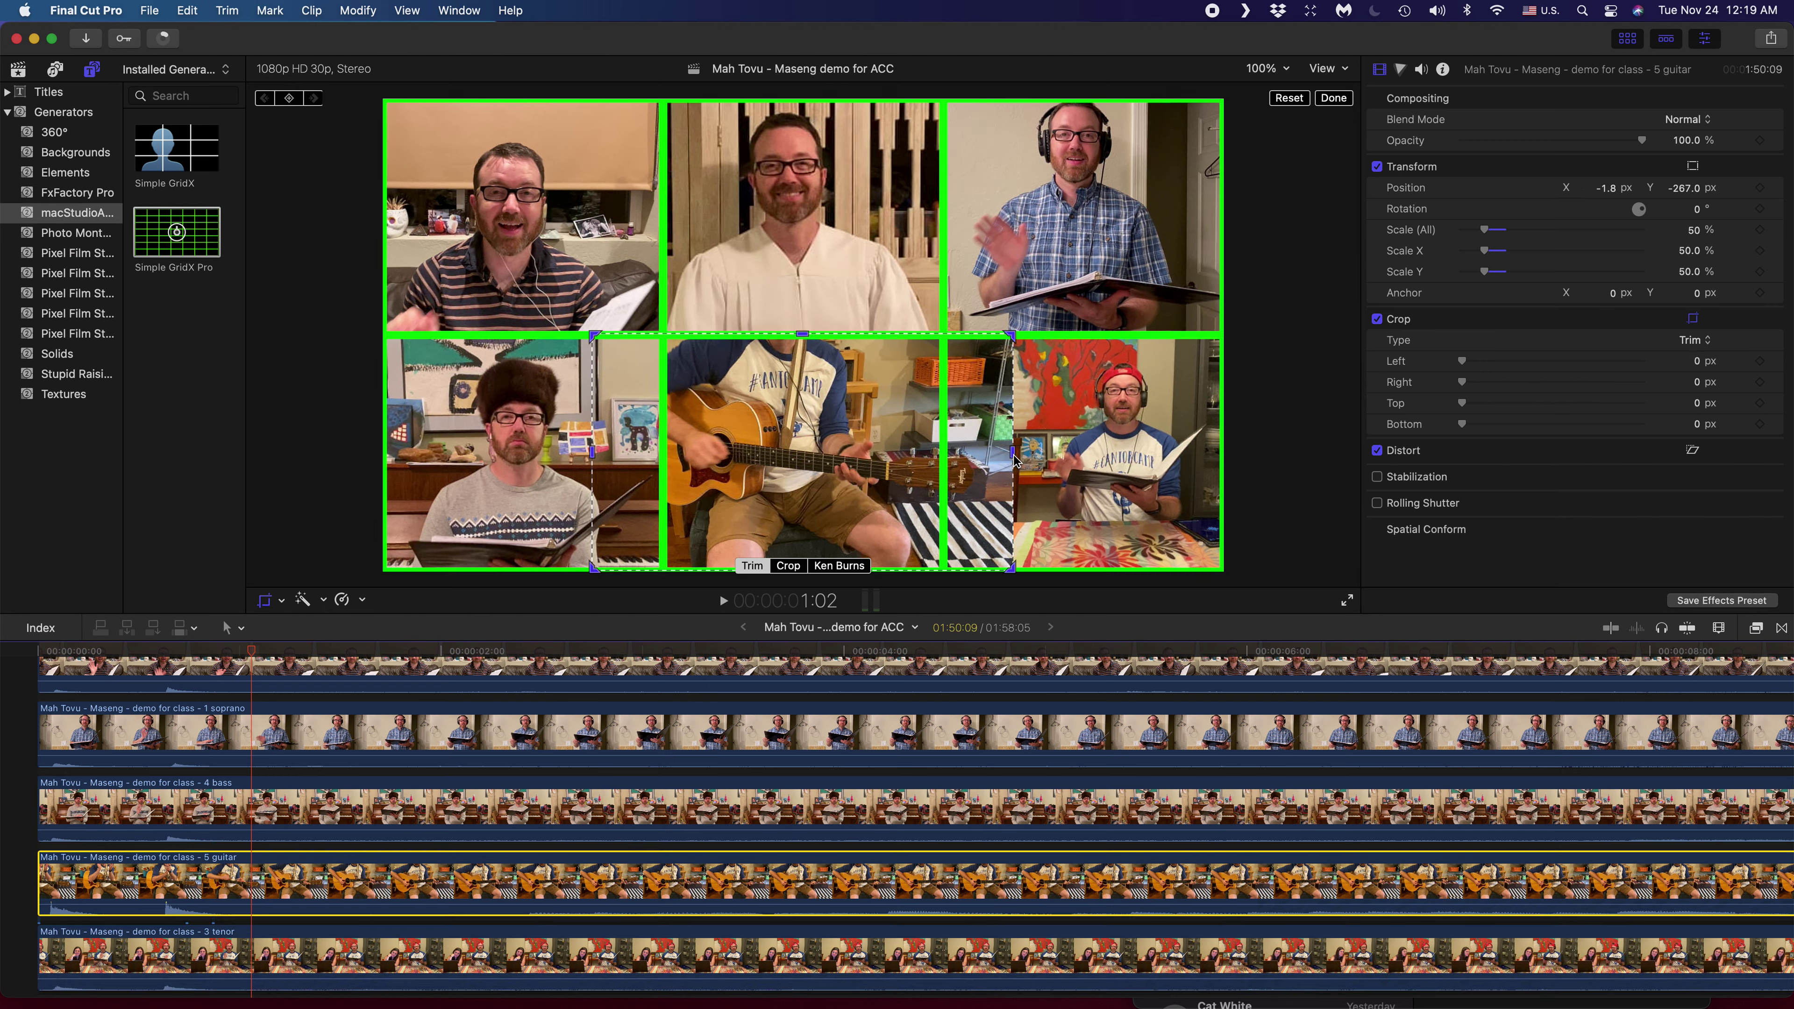
{"action": "left_click_drag", "start_coordinate": [1015, 460], "coordinate": [911, 459]}
{"action": "left_click_drag", "start_coordinate": [1012, 334], "coordinate": [943, 338]}
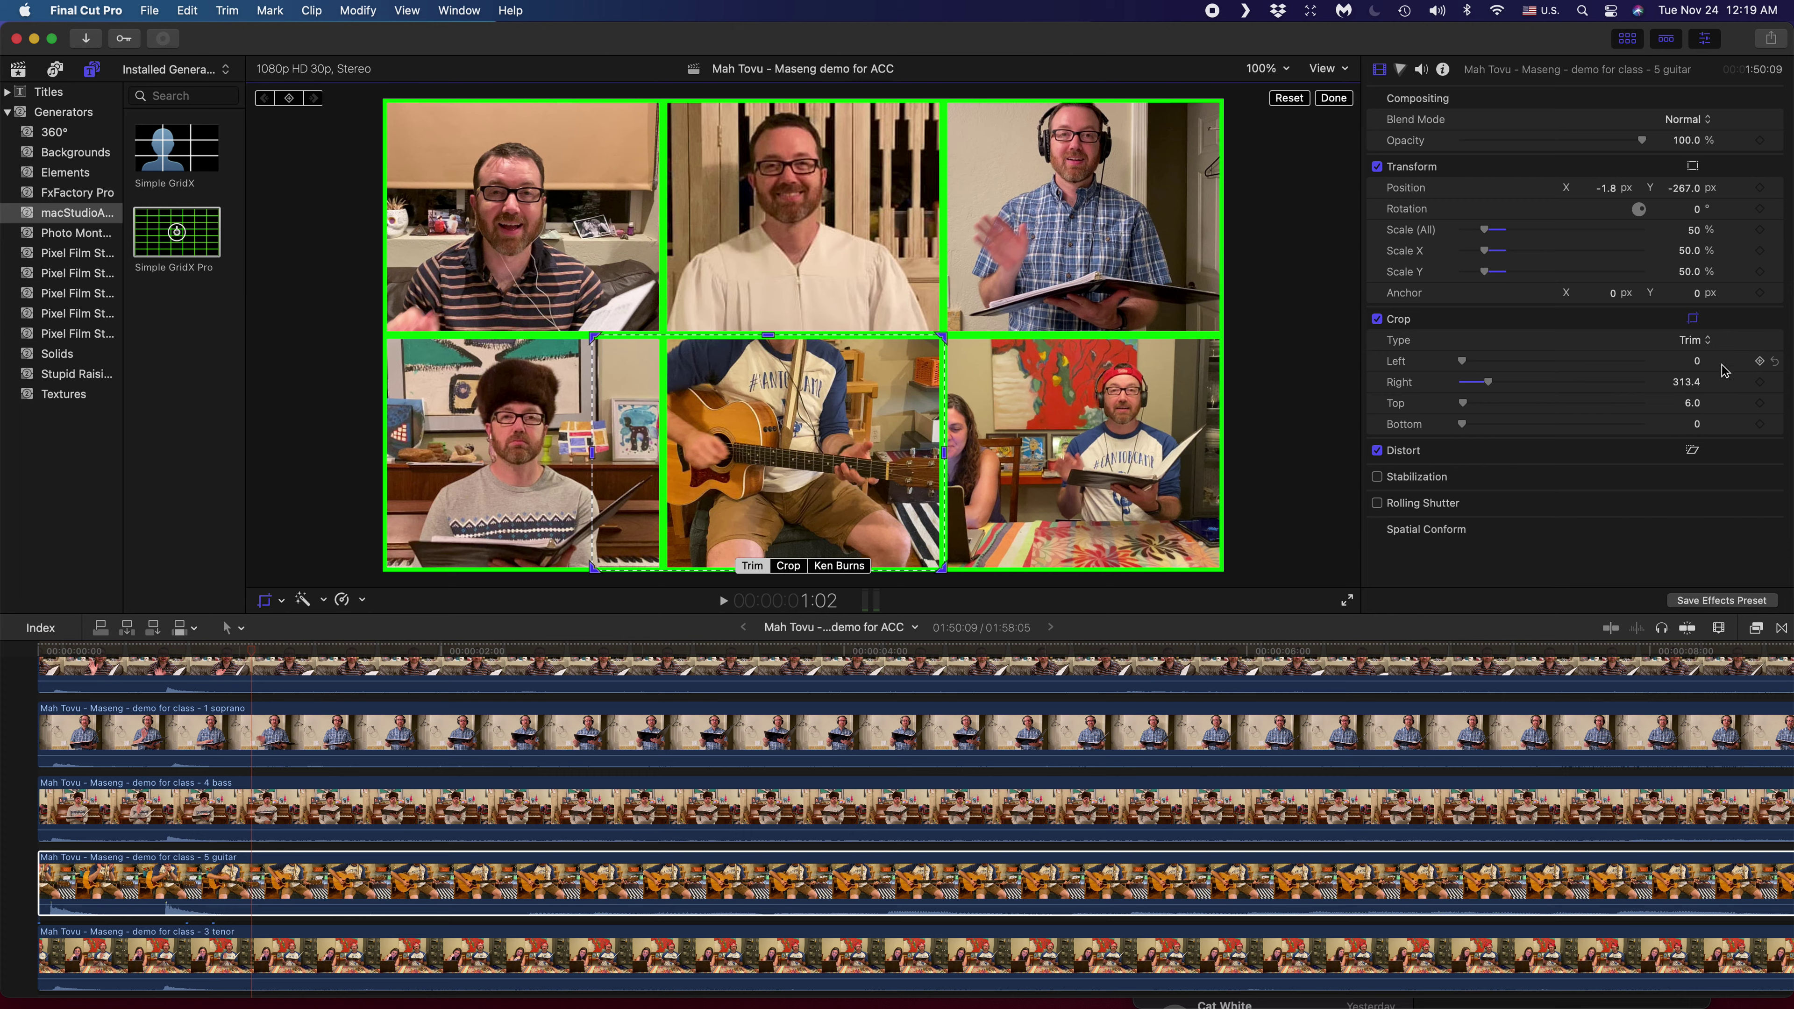
- Set the guitar clip's left crop to 200, then trim it further to about 324.4 px
{"action": "left_click", "coordinate": [1694, 361]}
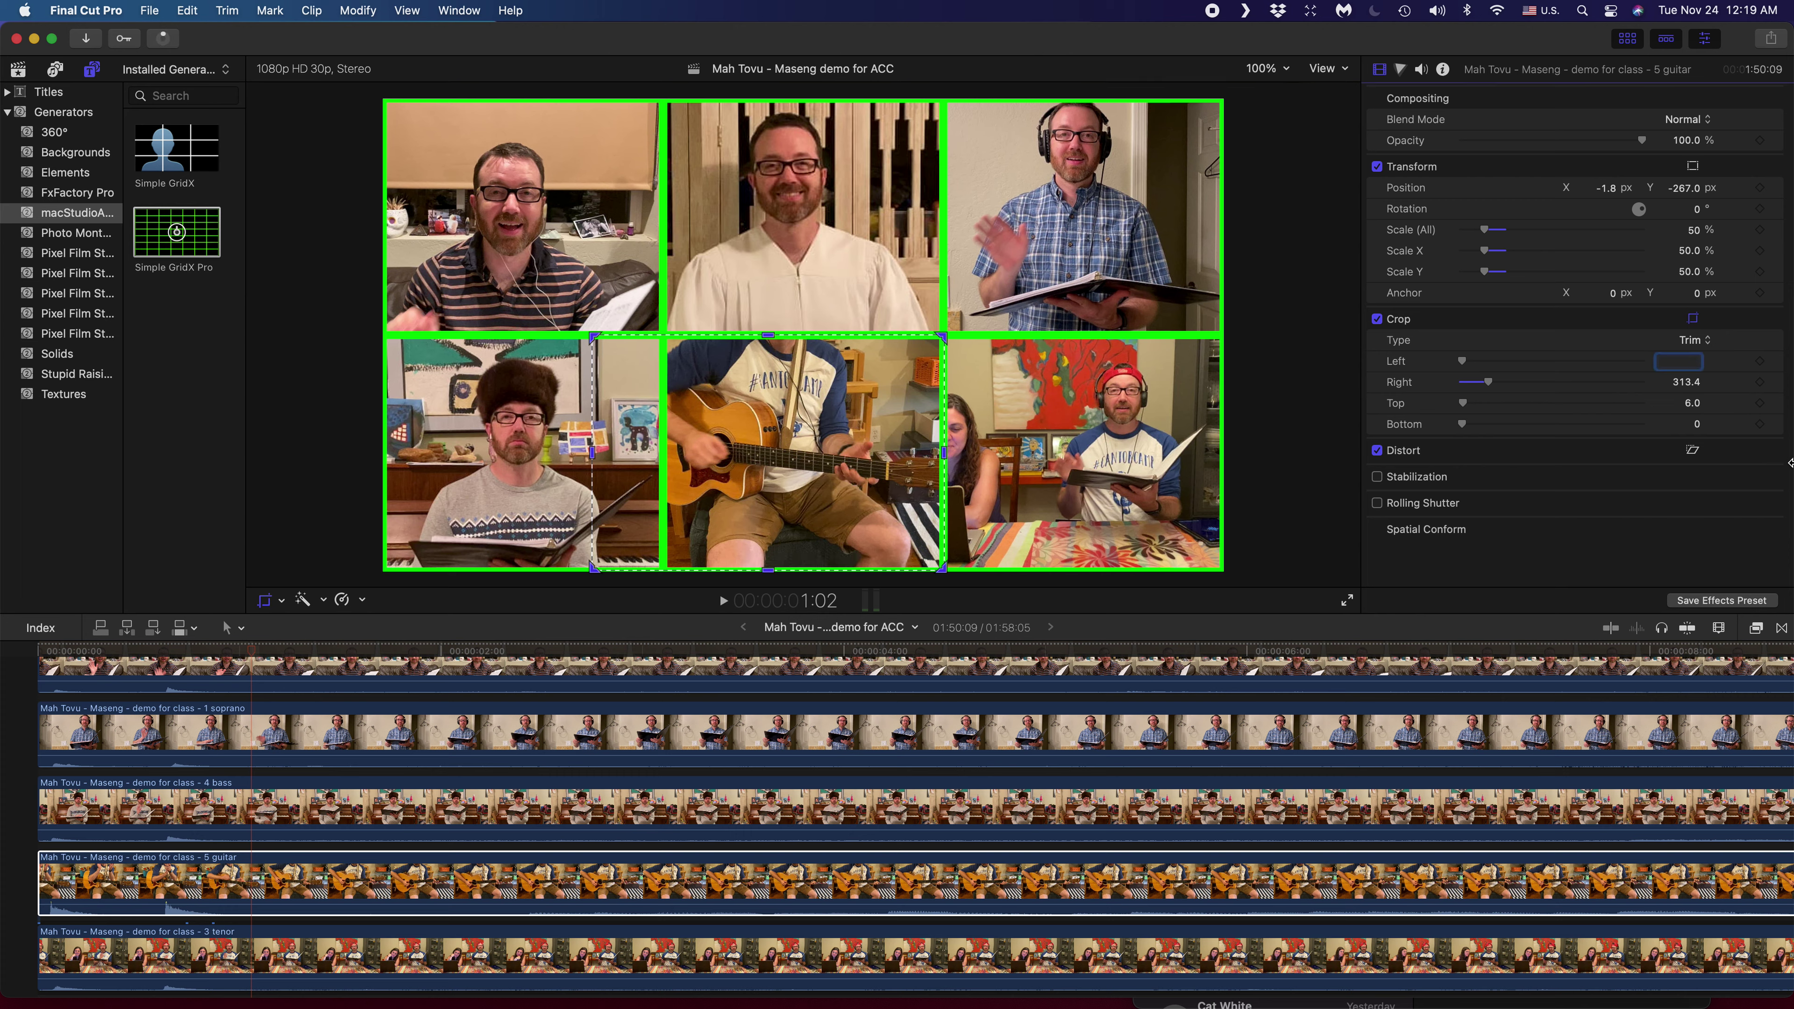
{"action": "type", "text": "200"}
{"action": "key", "text": "Return"}
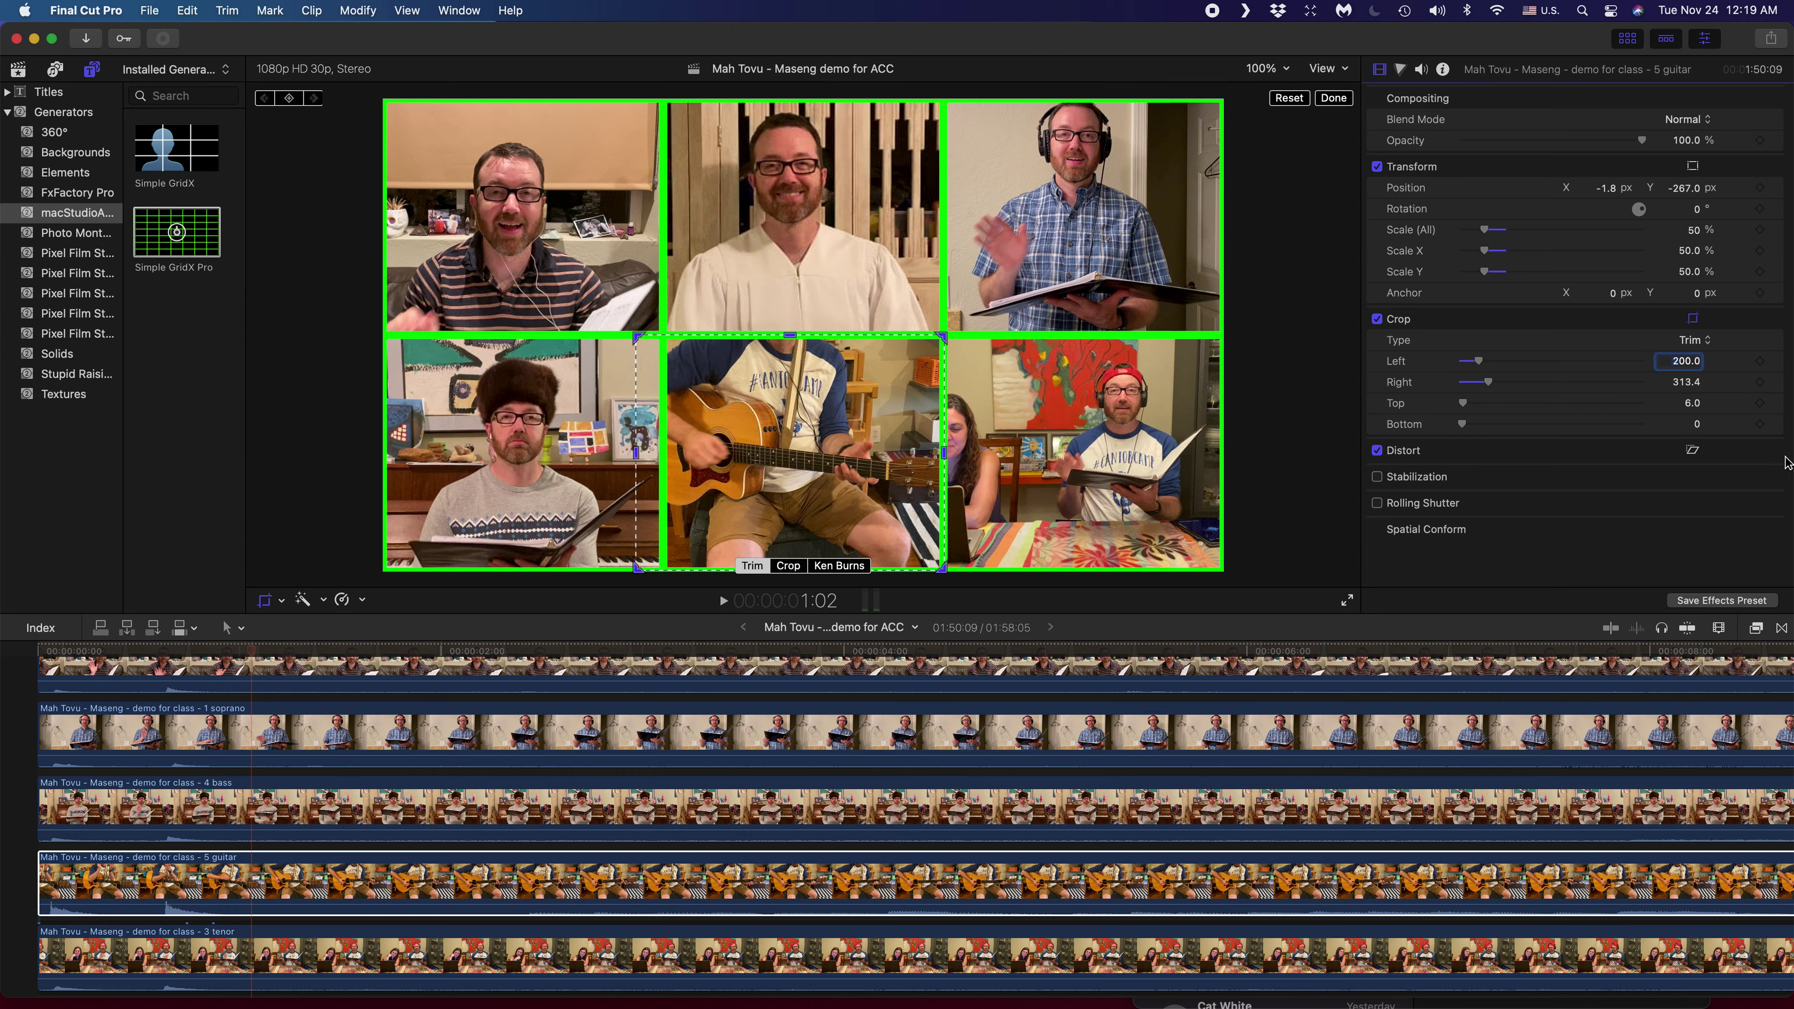
{"action": "type", "text": "0"}
{"action": "key", "text": "Return"}
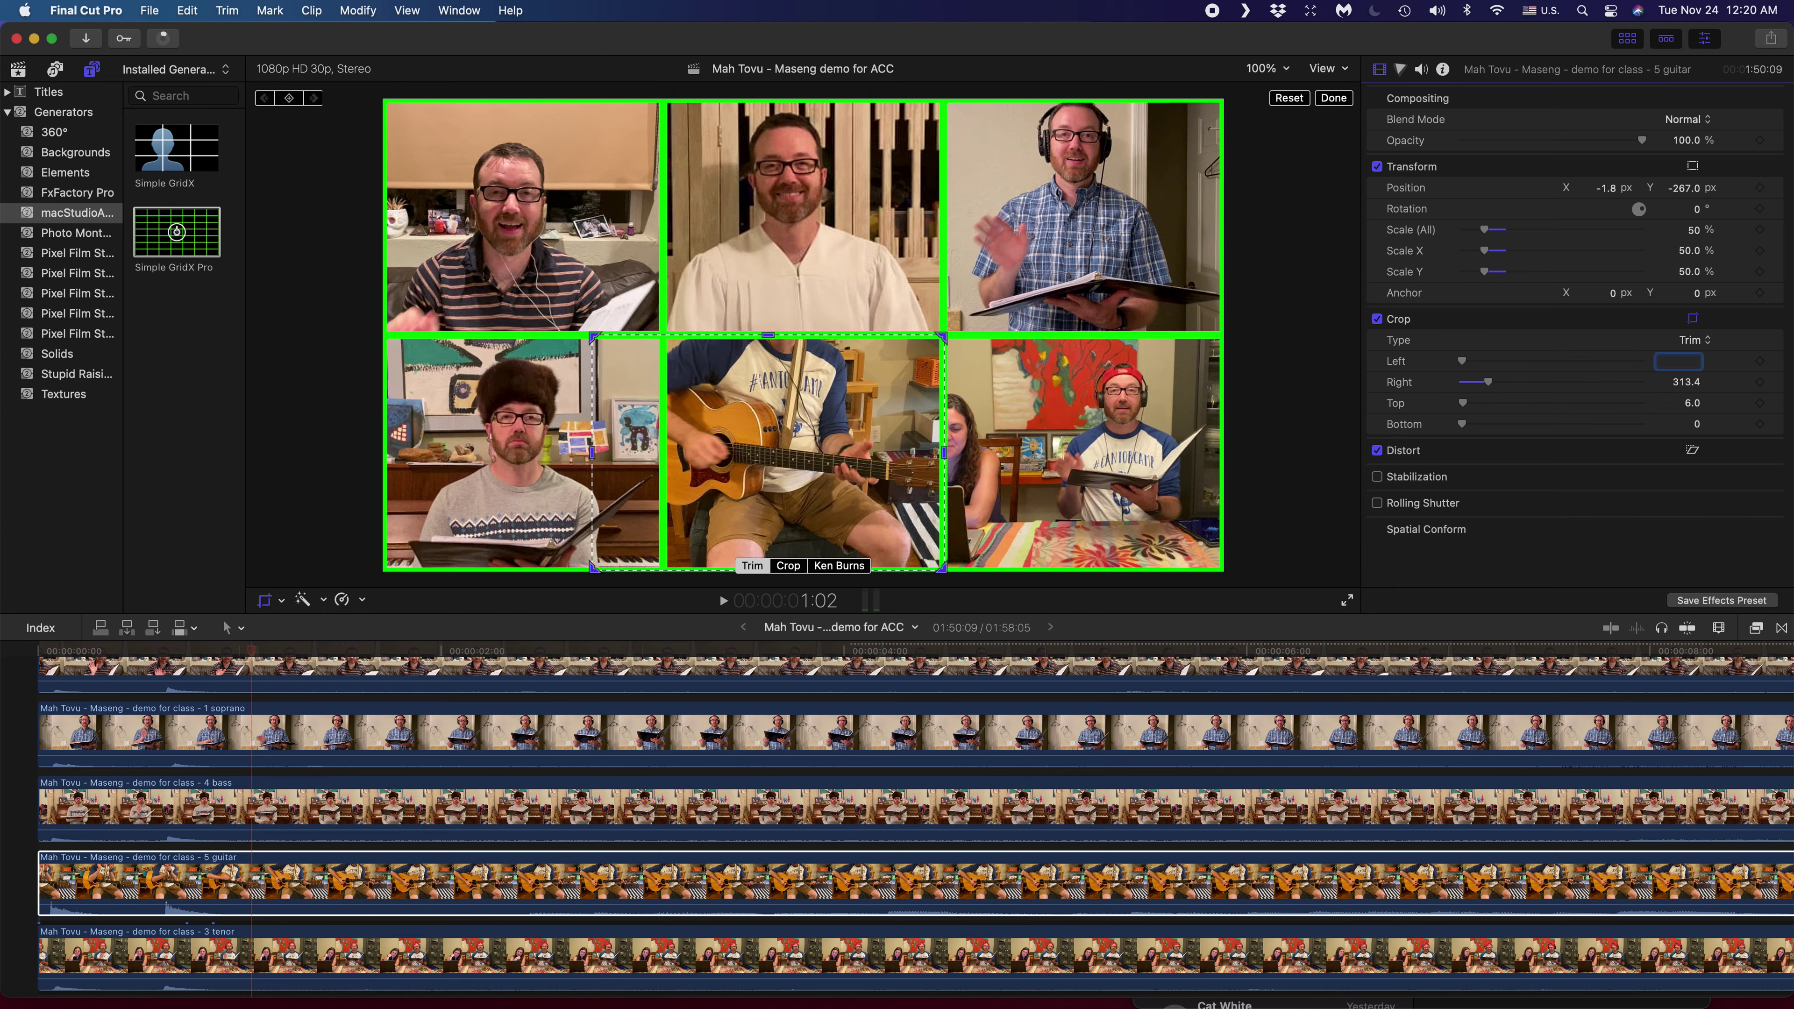
{"action": "type", "text": "200"}
{"action": "key", "text": "Return"}
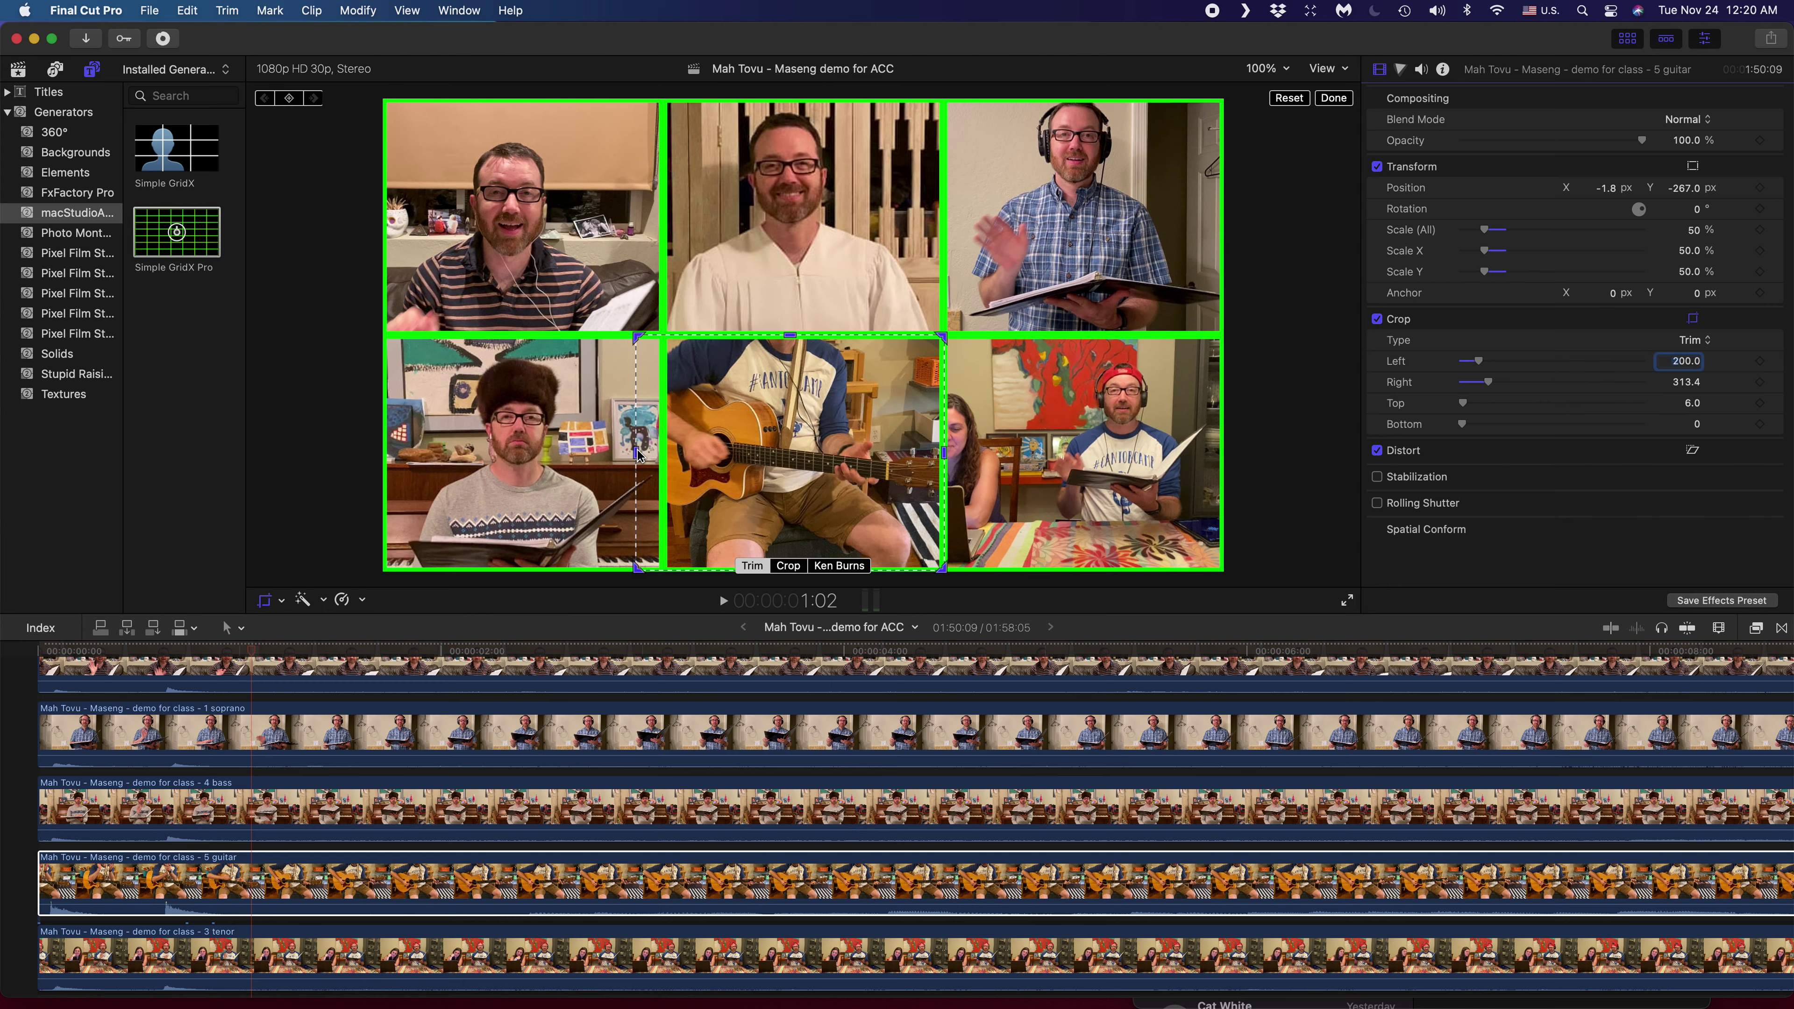
{"action": "mouse_move", "coordinate": [638, 454]}
{"action": "left_mouse_down"}
{"action": "mouse_move", "coordinate": [689, 456]}
{"action": "mouse_move", "coordinate": [664, 457]}
{"action": "left_mouse_up"}
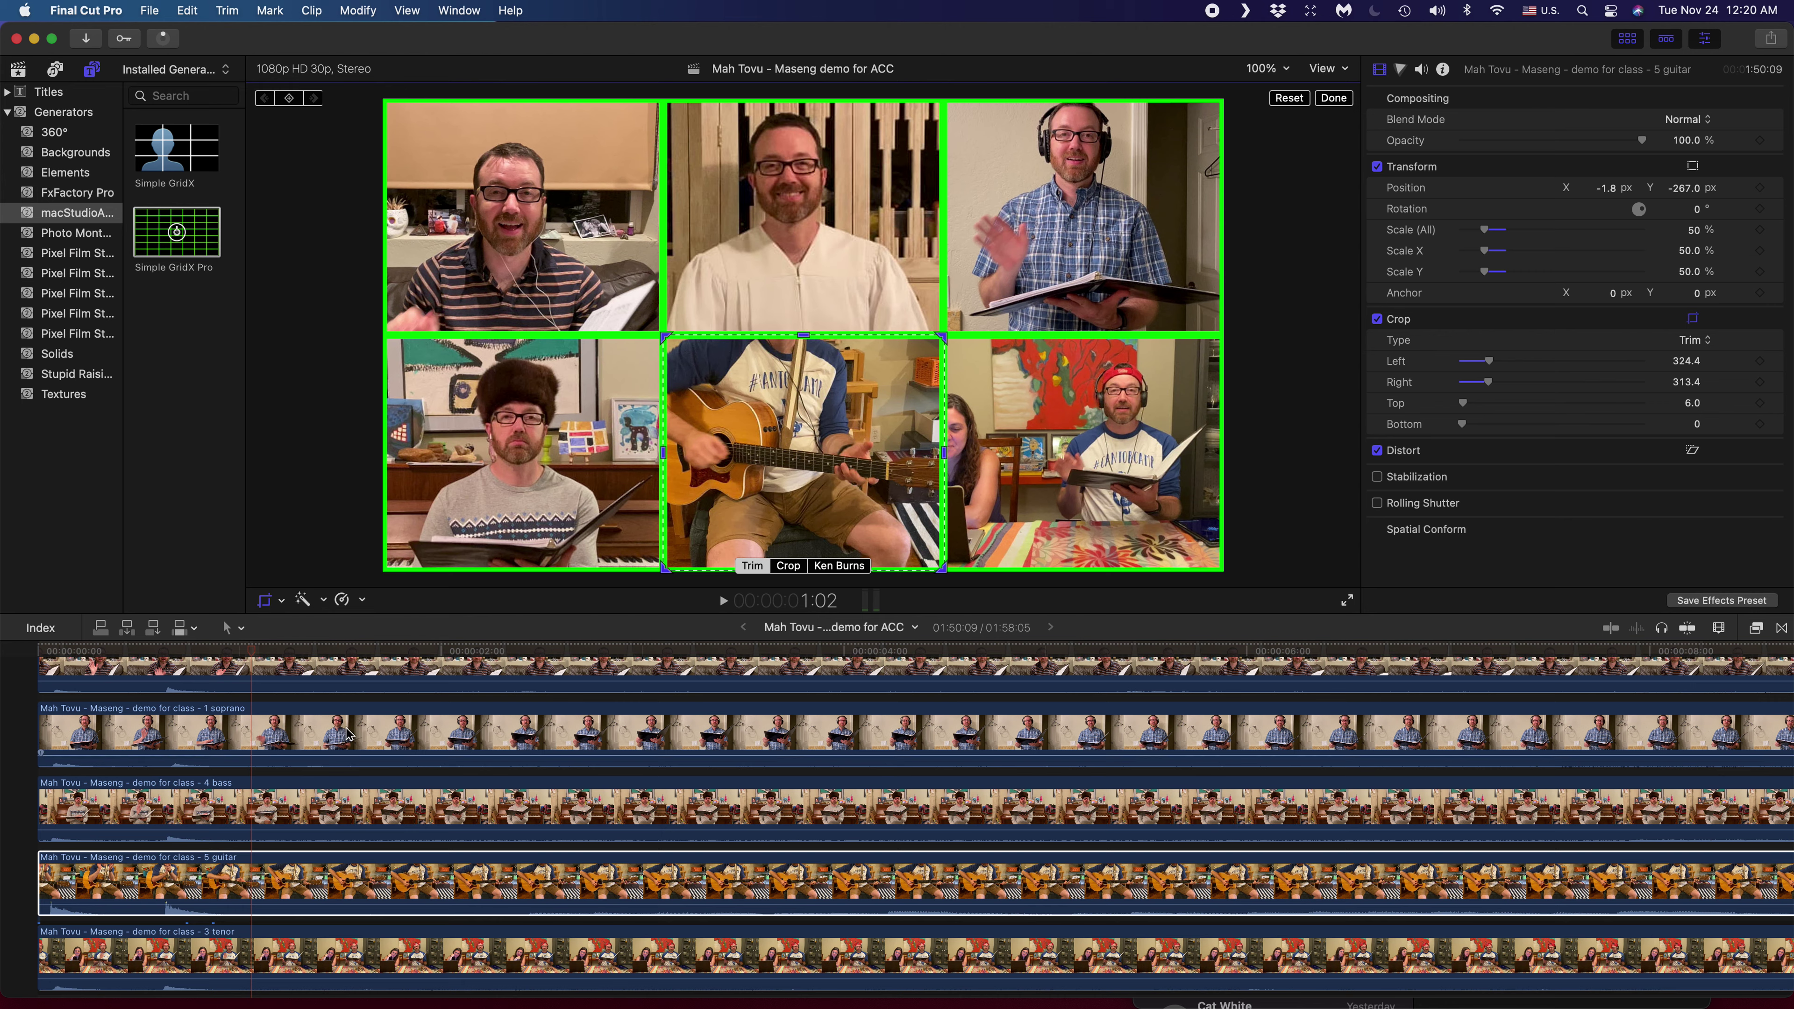
{"action": "right_click", "coordinate": [803, 404]}
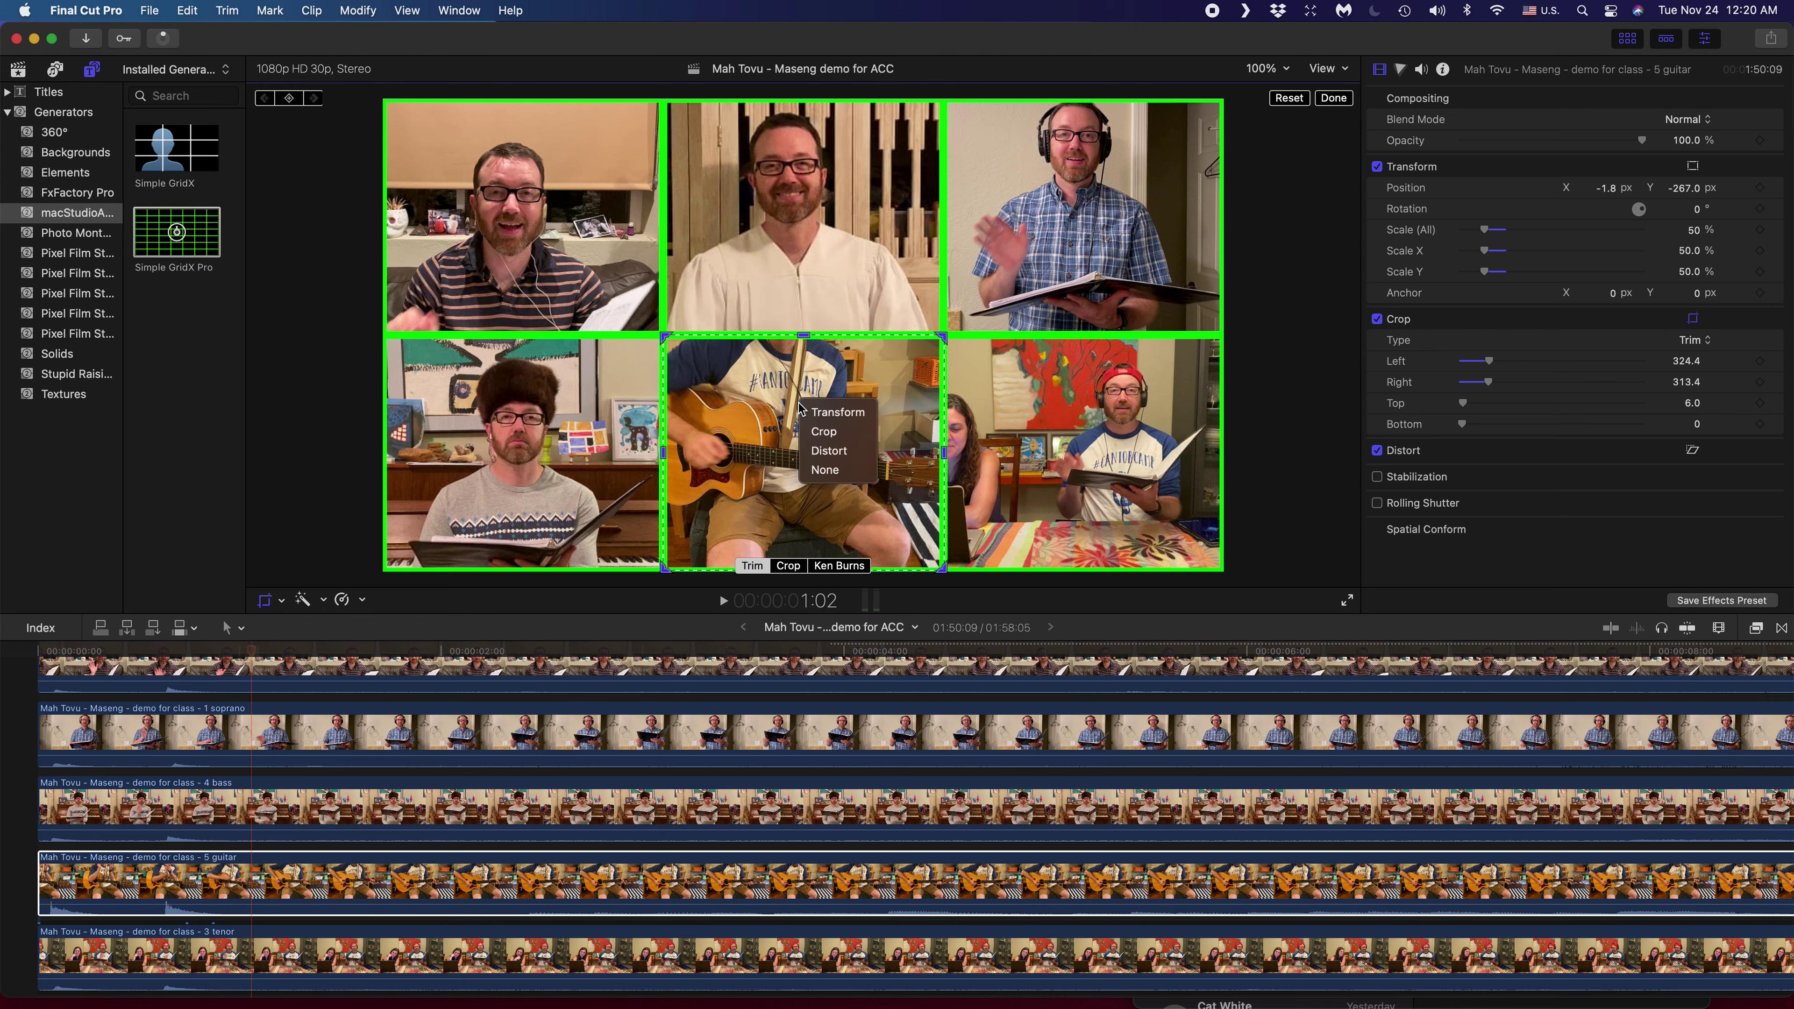
{"action": "left_click", "coordinate": [823, 414]}
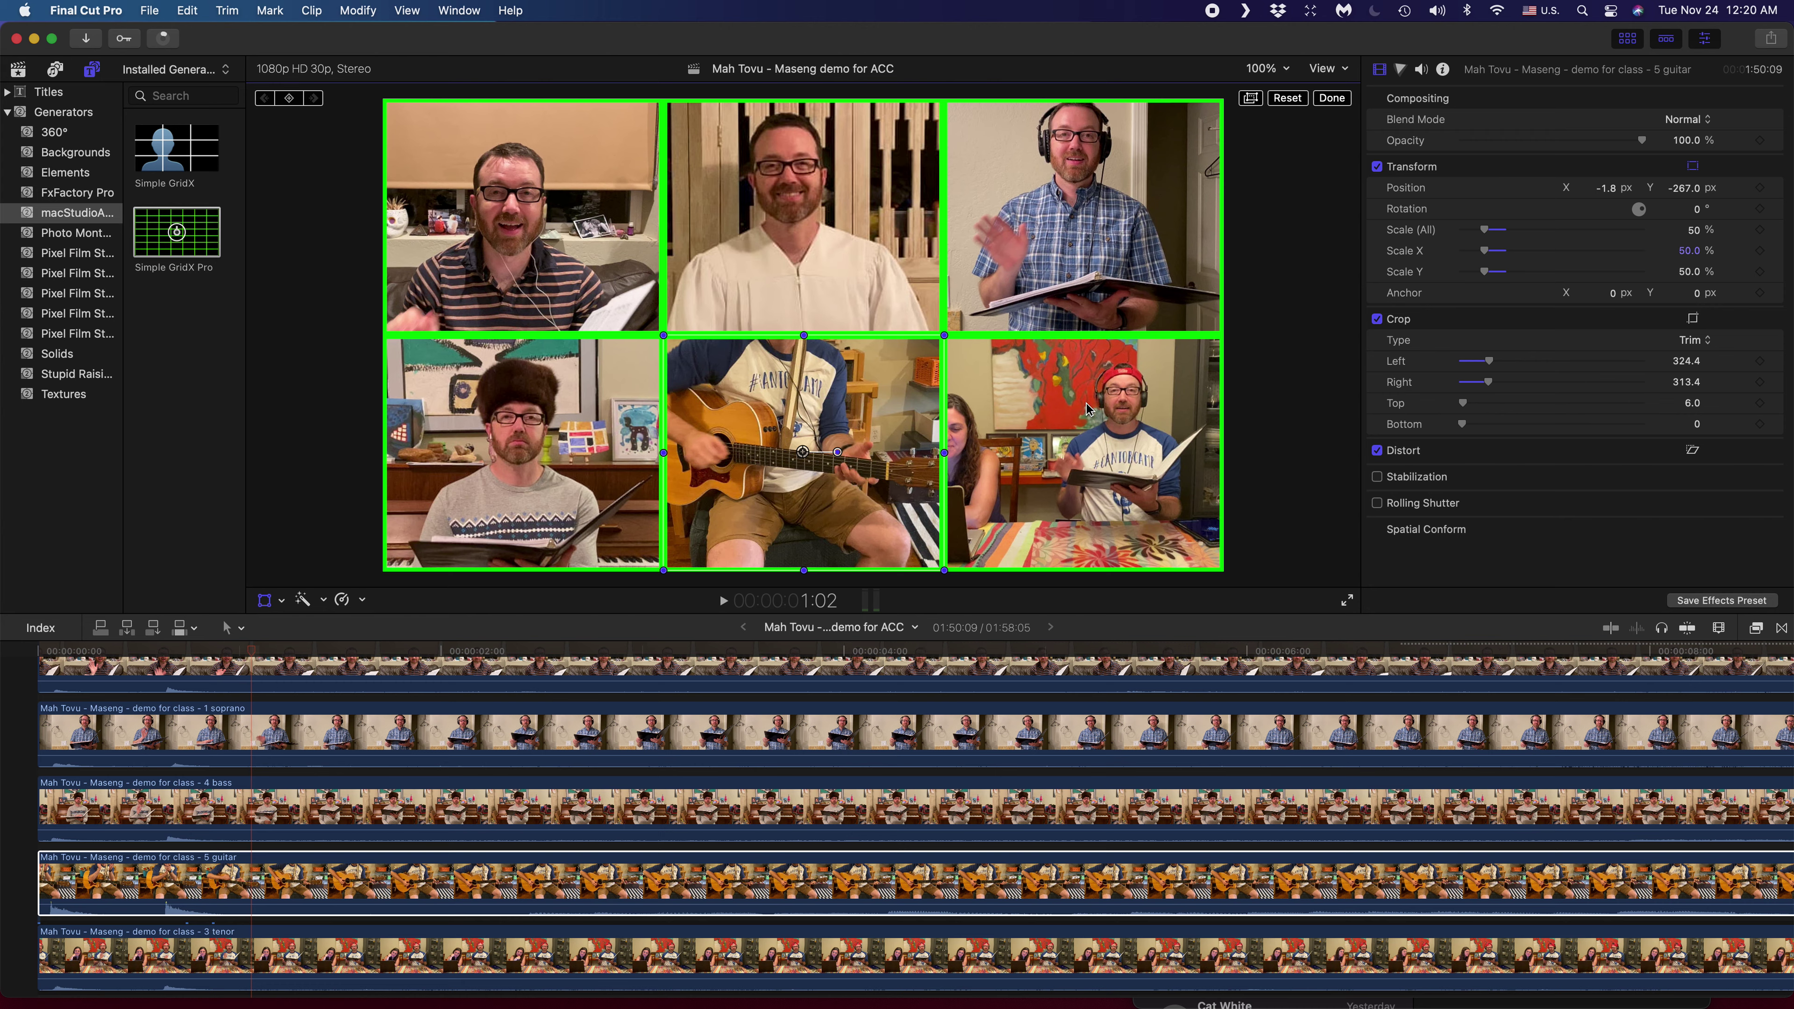
{"action": "left_click", "coordinate": [1020, 424]}
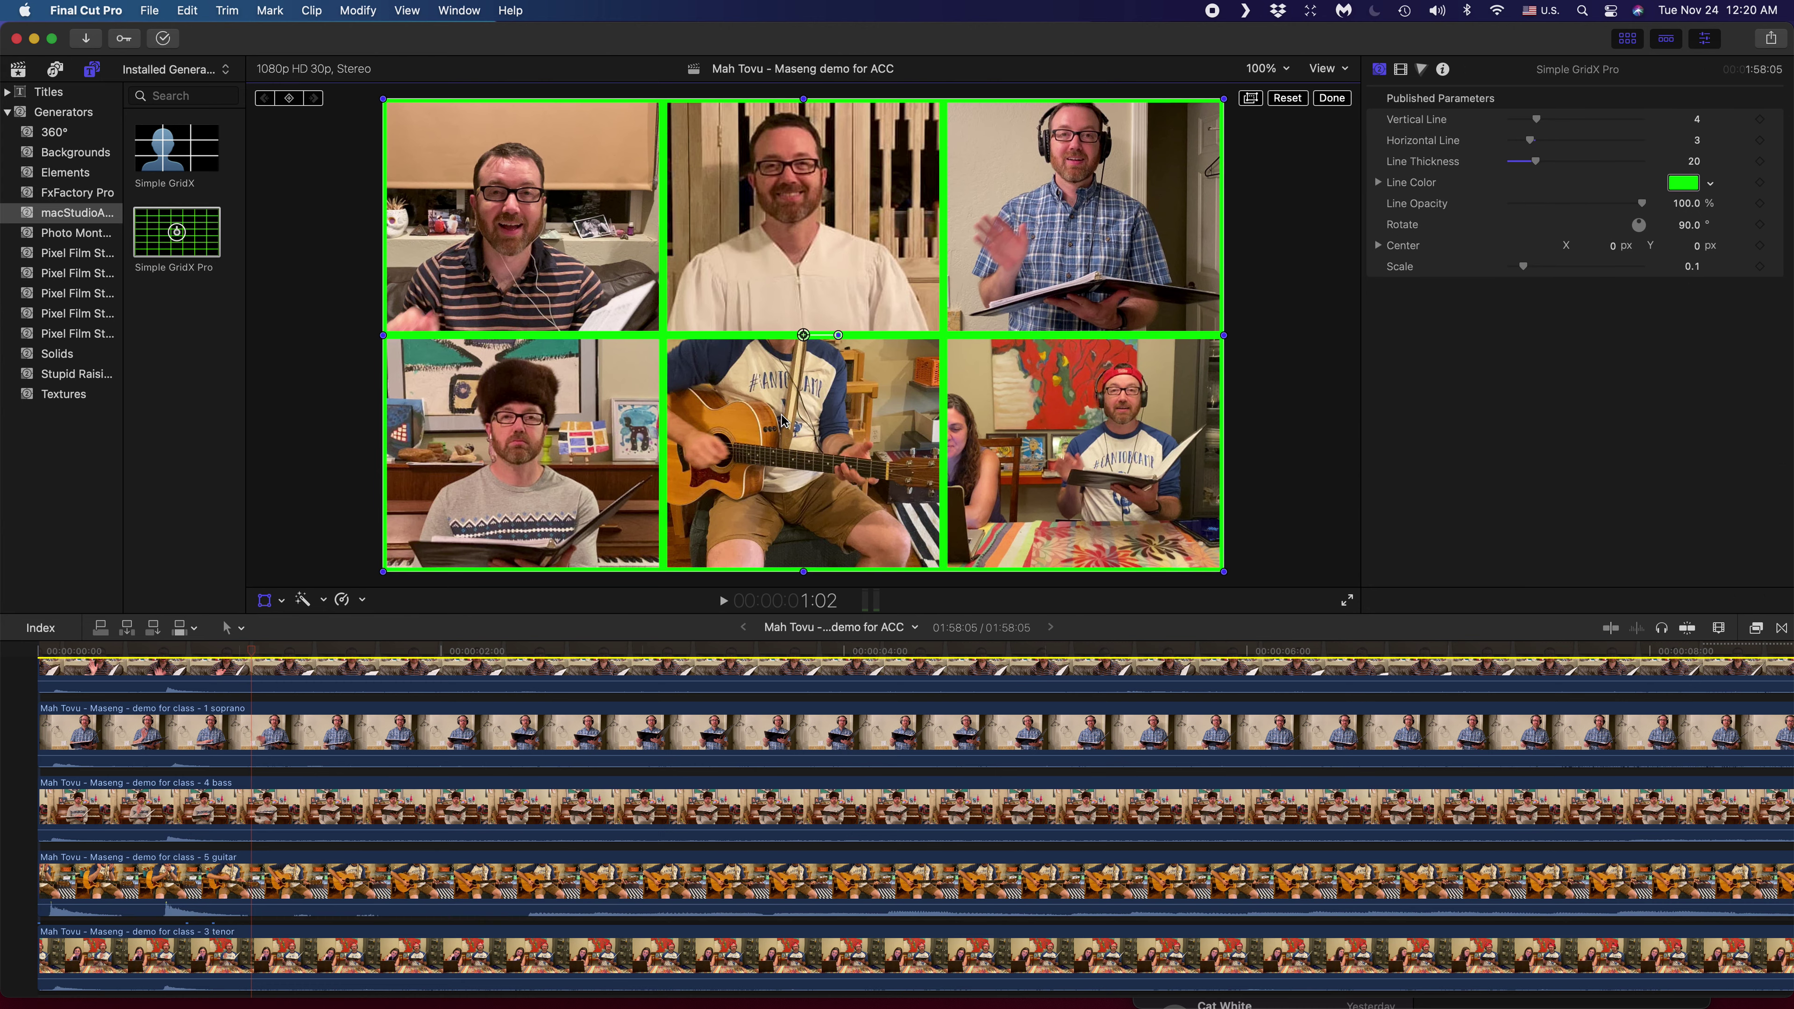
- Slide the guitar clip's crop window left, centring it at 61.6, -268.2 px with 199.1/438.8 px crops
{"action": "left_click", "coordinate": [376, 753]}
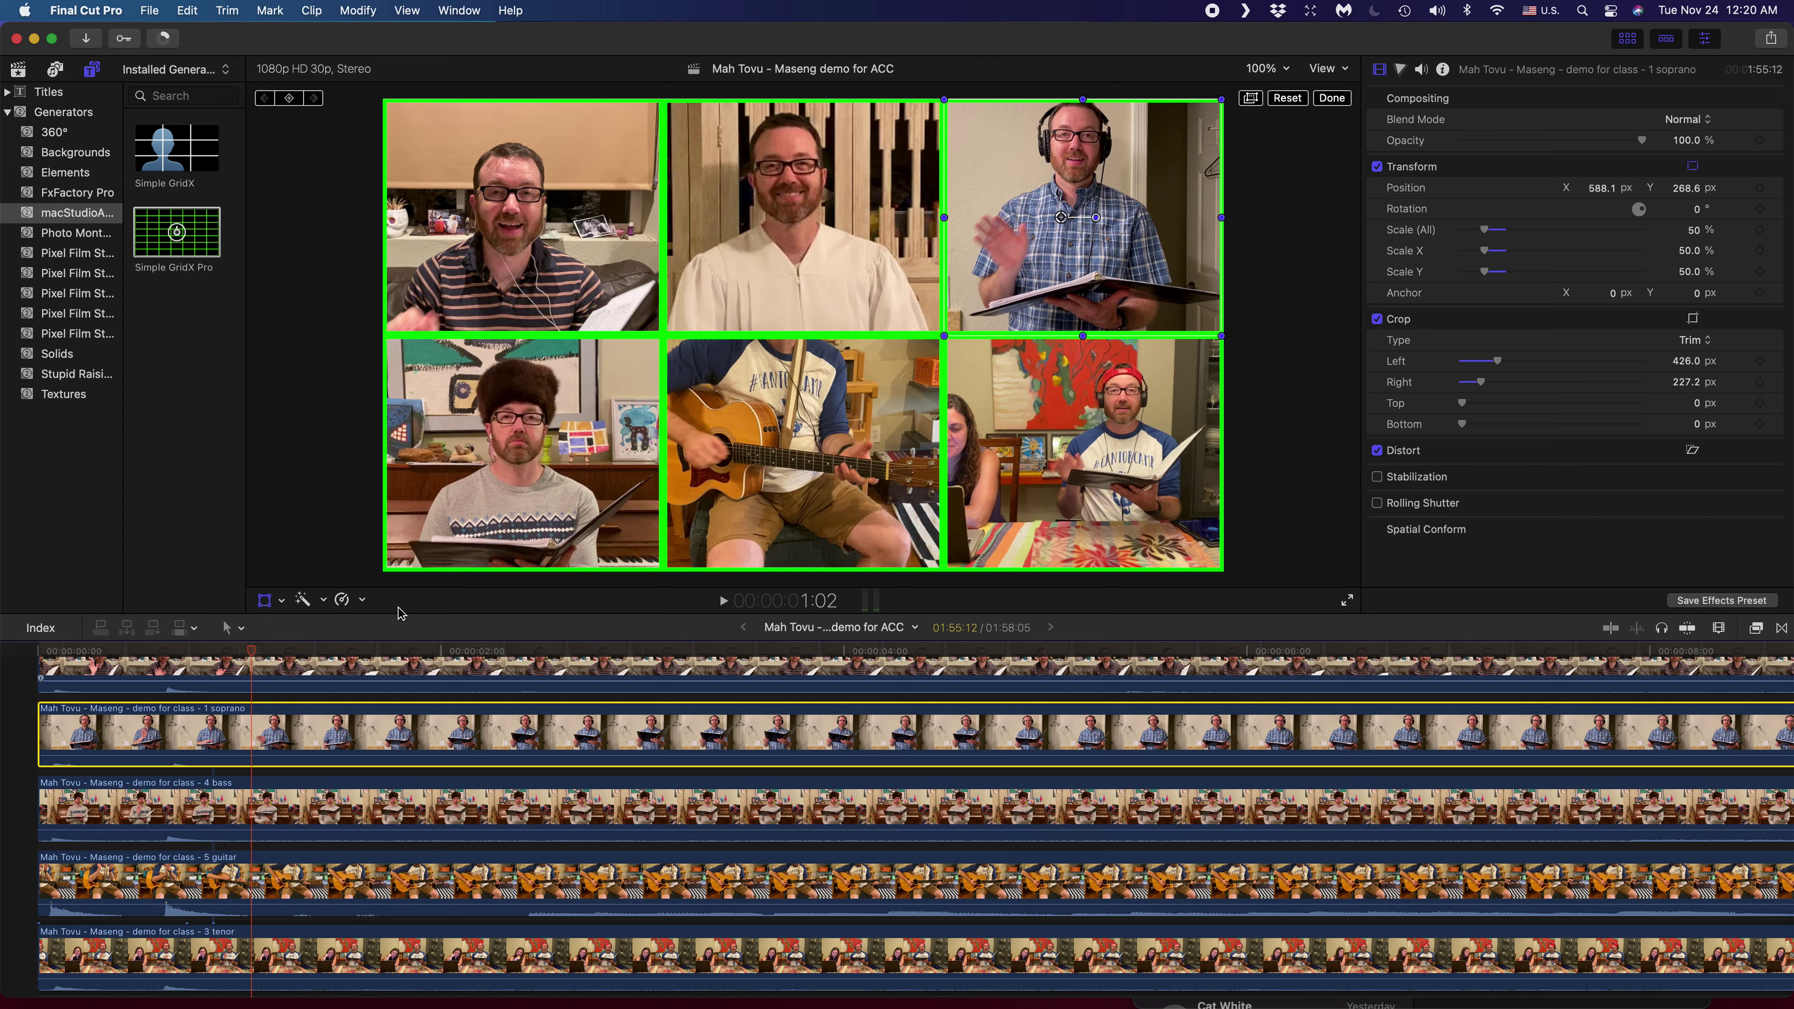
{"action": "scroll", "coordinate": [367, 777], "scroll_direction": "down", "scroll_amount": 3}
{"action": "left_click", "coordinate": [361, 805]}
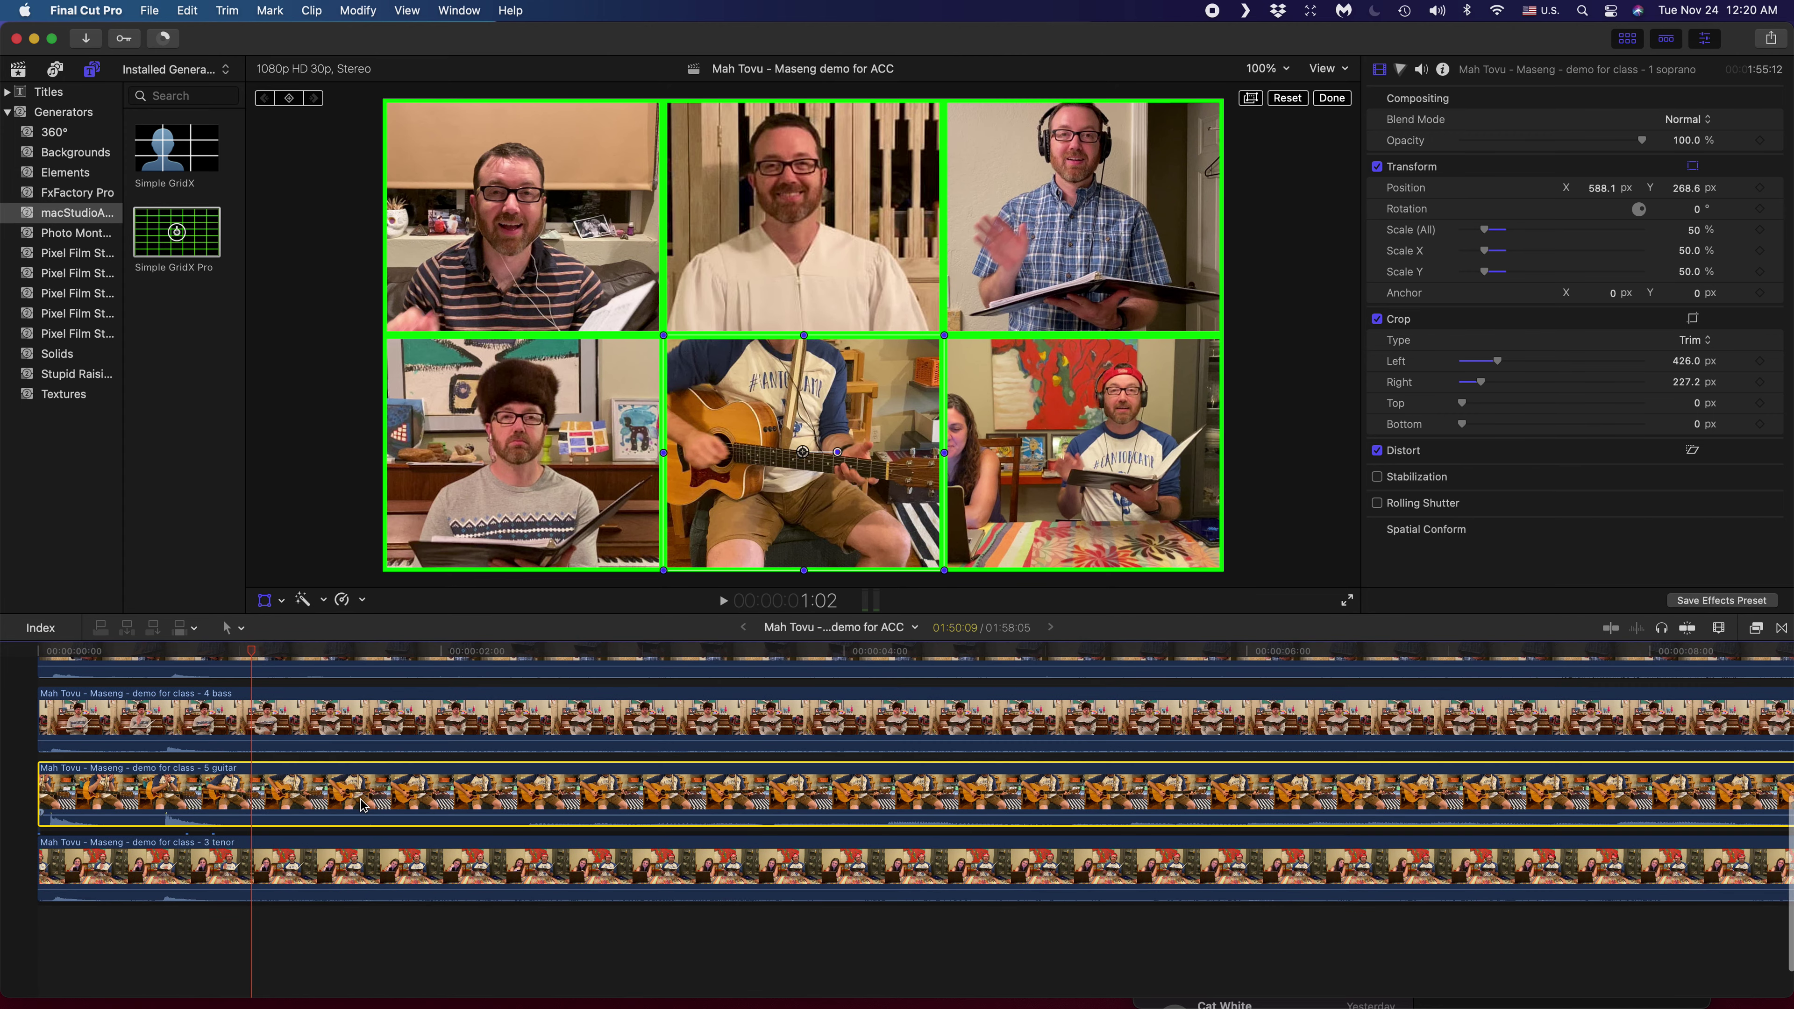
{"action": "right_click", "coordinate": [848, 413]}
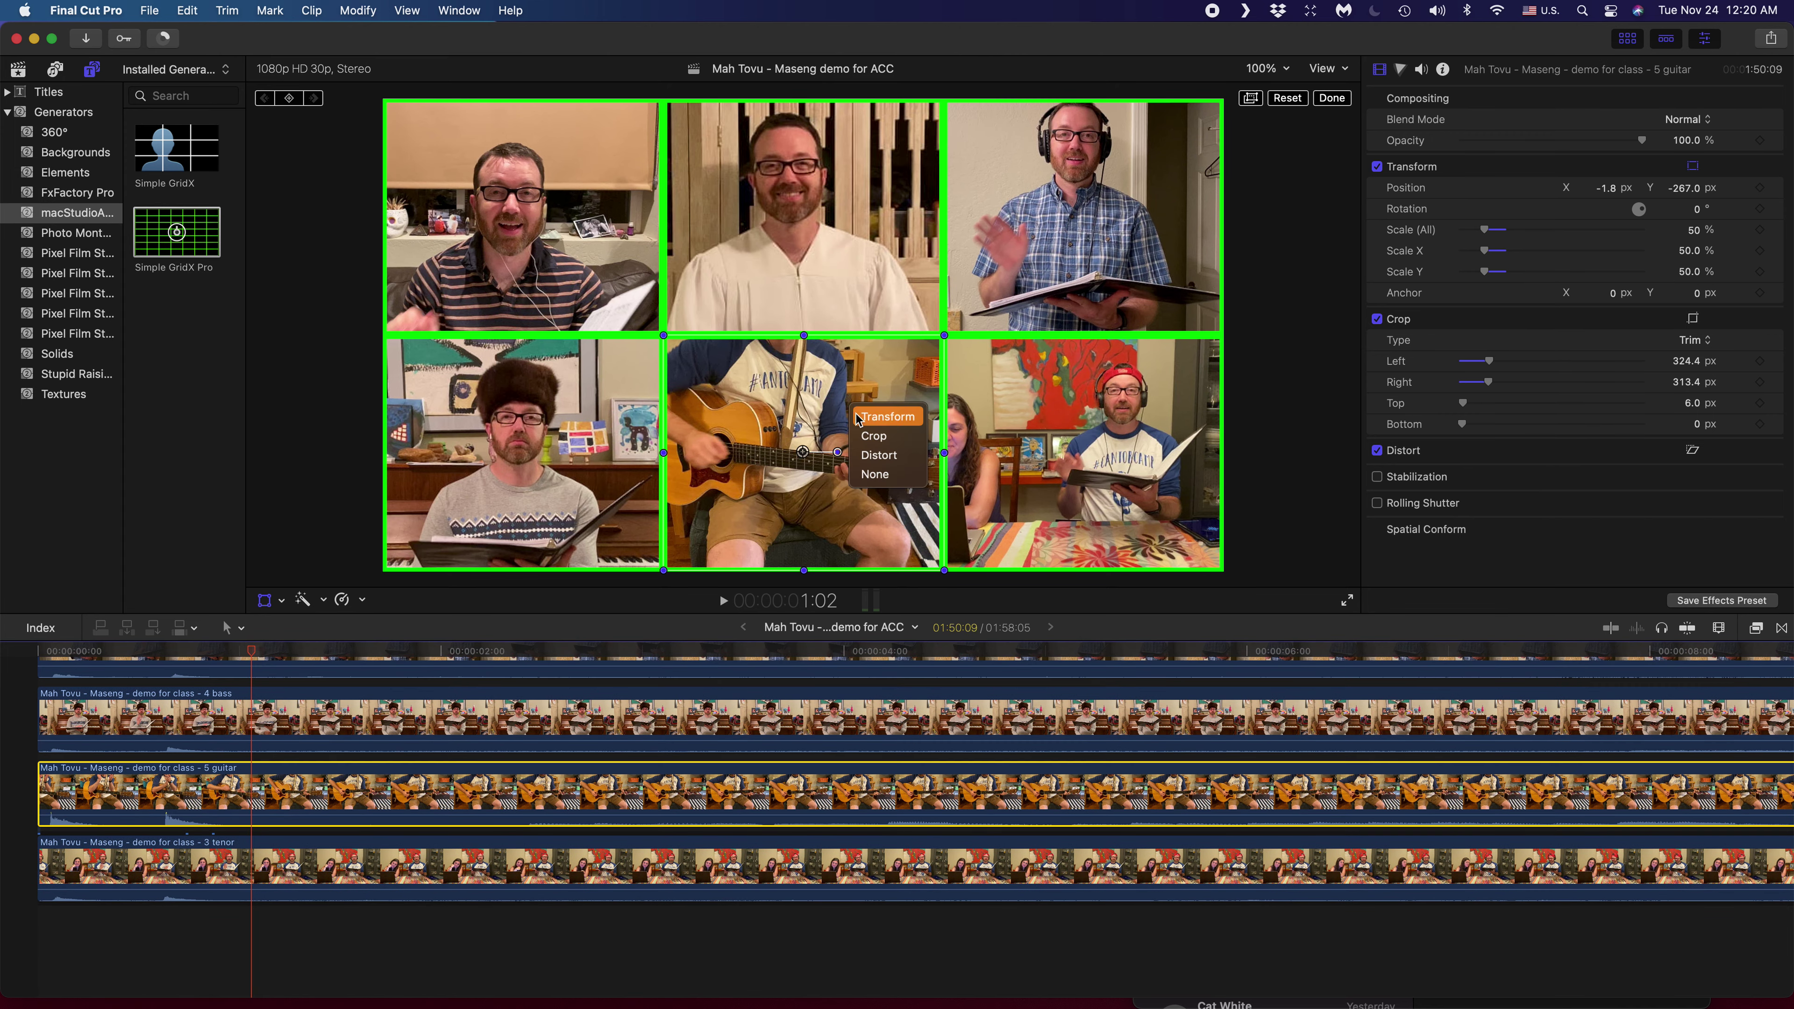
{"action": "left_click", "coordinate": [850, 442]}
{"action": "left_click_drag", "start_coordinate": [850, 442], "coordinate": [816, 437]}
{"action": "right_click", "coordinate": [812, 428]}
{"action": "left_click", "coordinate": [823, 443]}
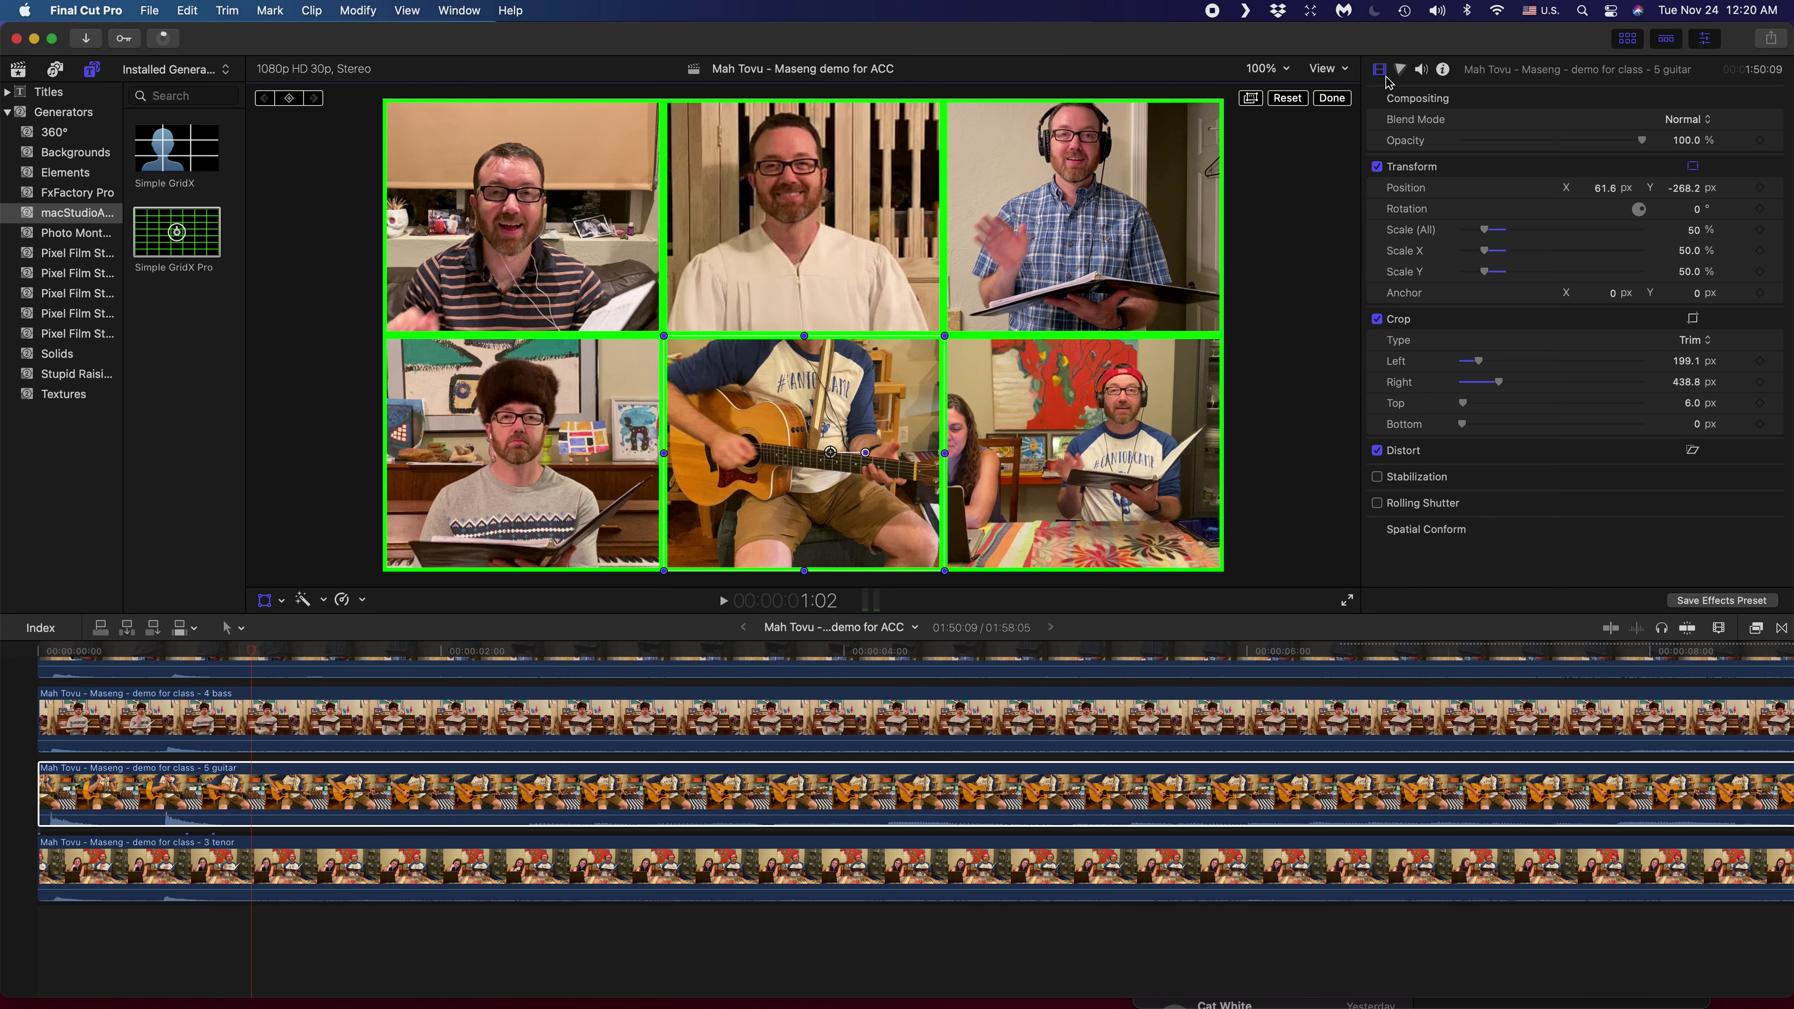
{"action": "scroll", "coordinate": [339, 707], "scroll_direction": "up", "scroll_amount": 8}
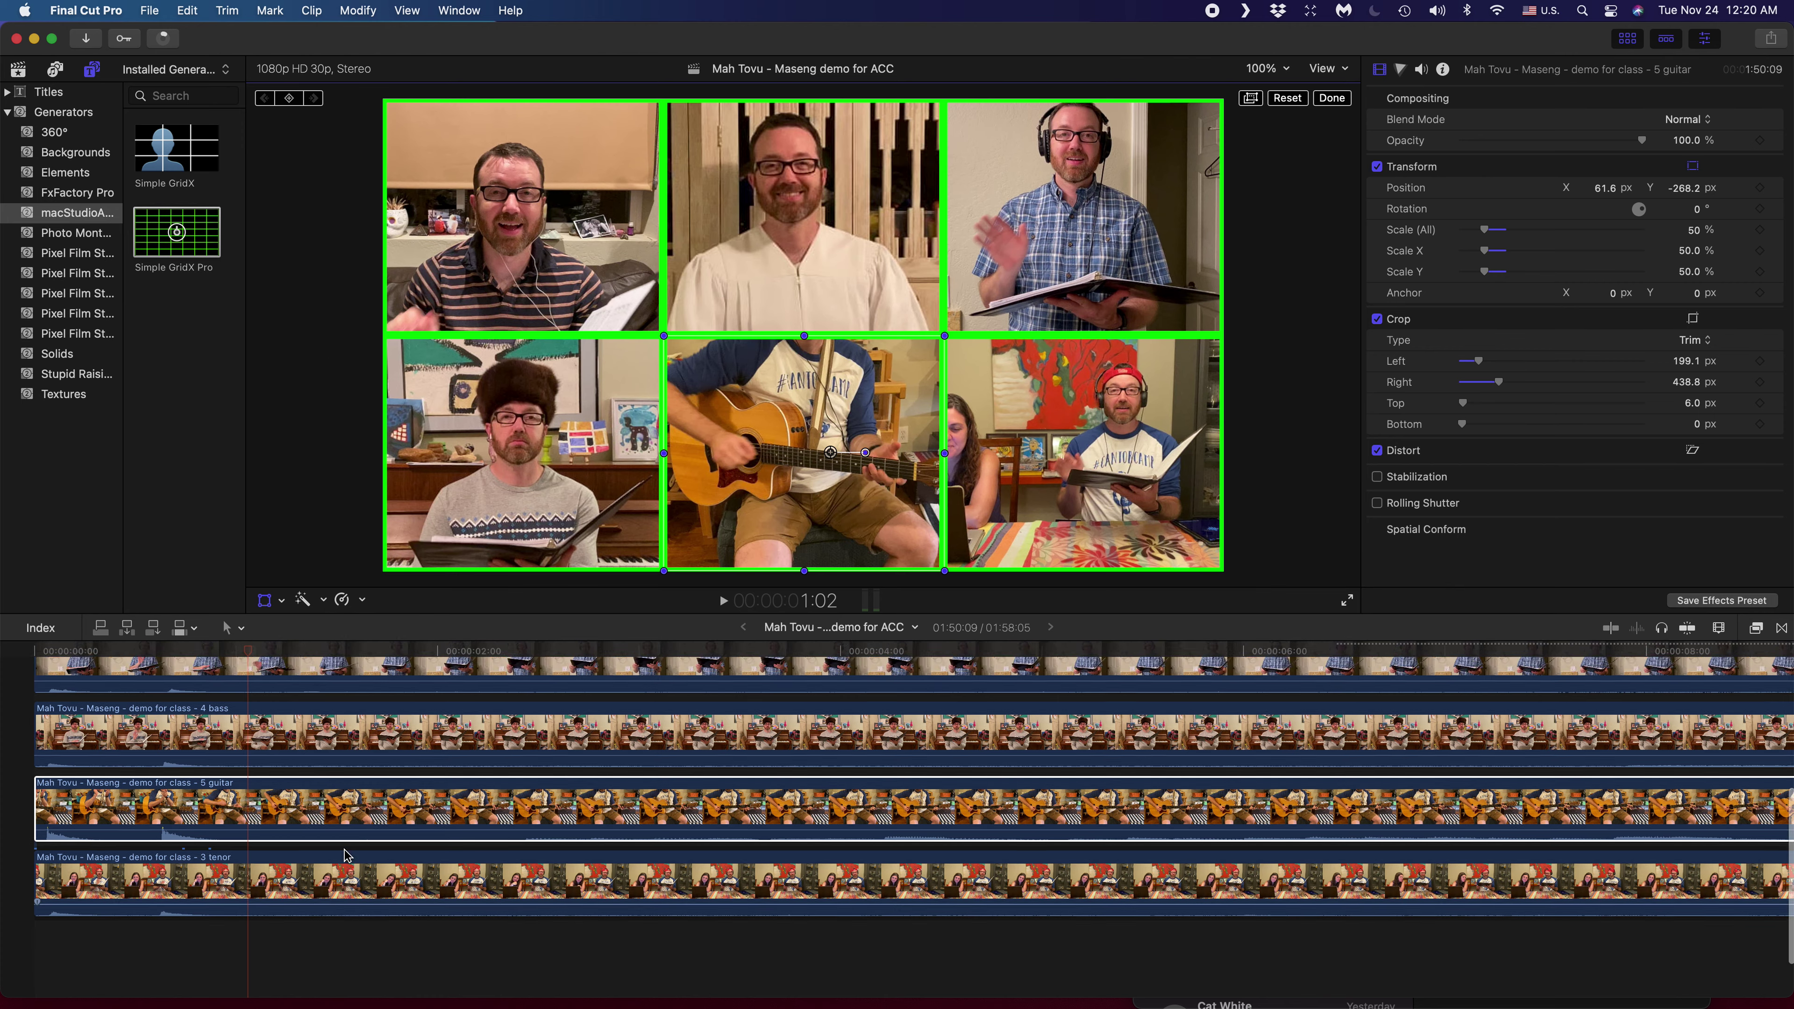
{"action": "left_click", "coordinate": [385, 725]}
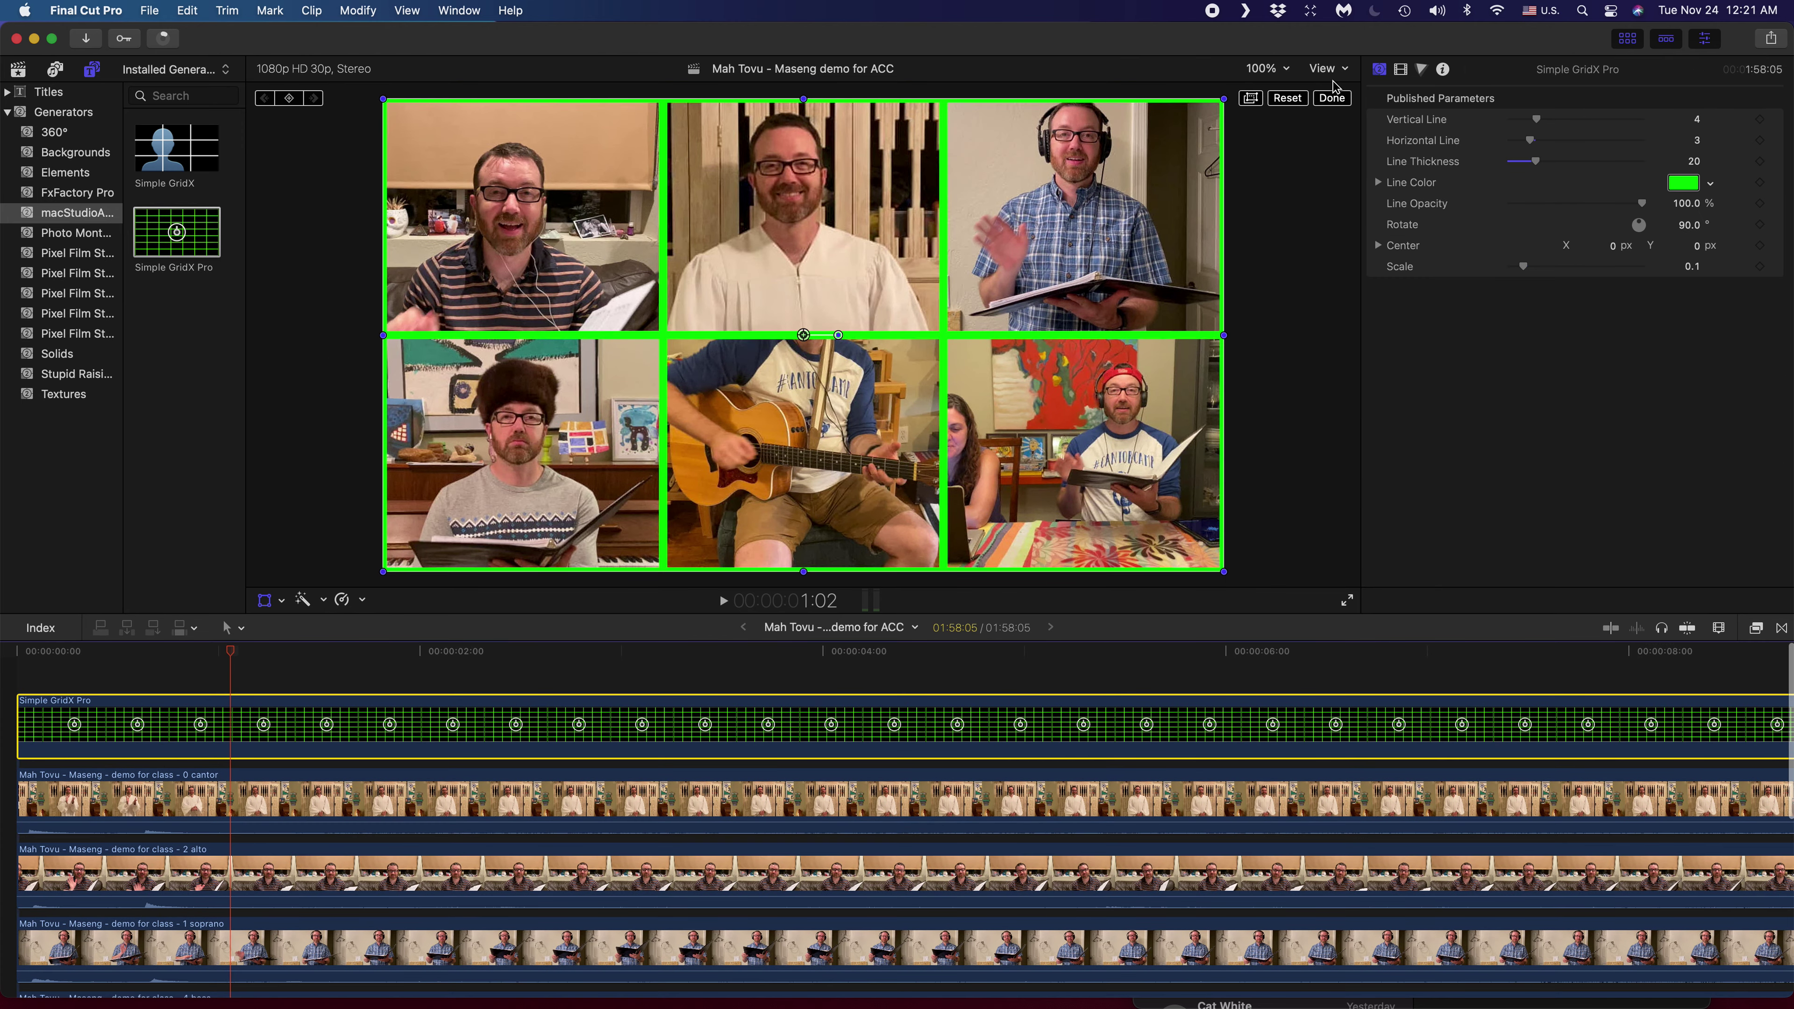
- Change the Simple GridX Pro Line Color to black and play the project from the start
{"action": "left_click", "coordinate": [1401, 69]}
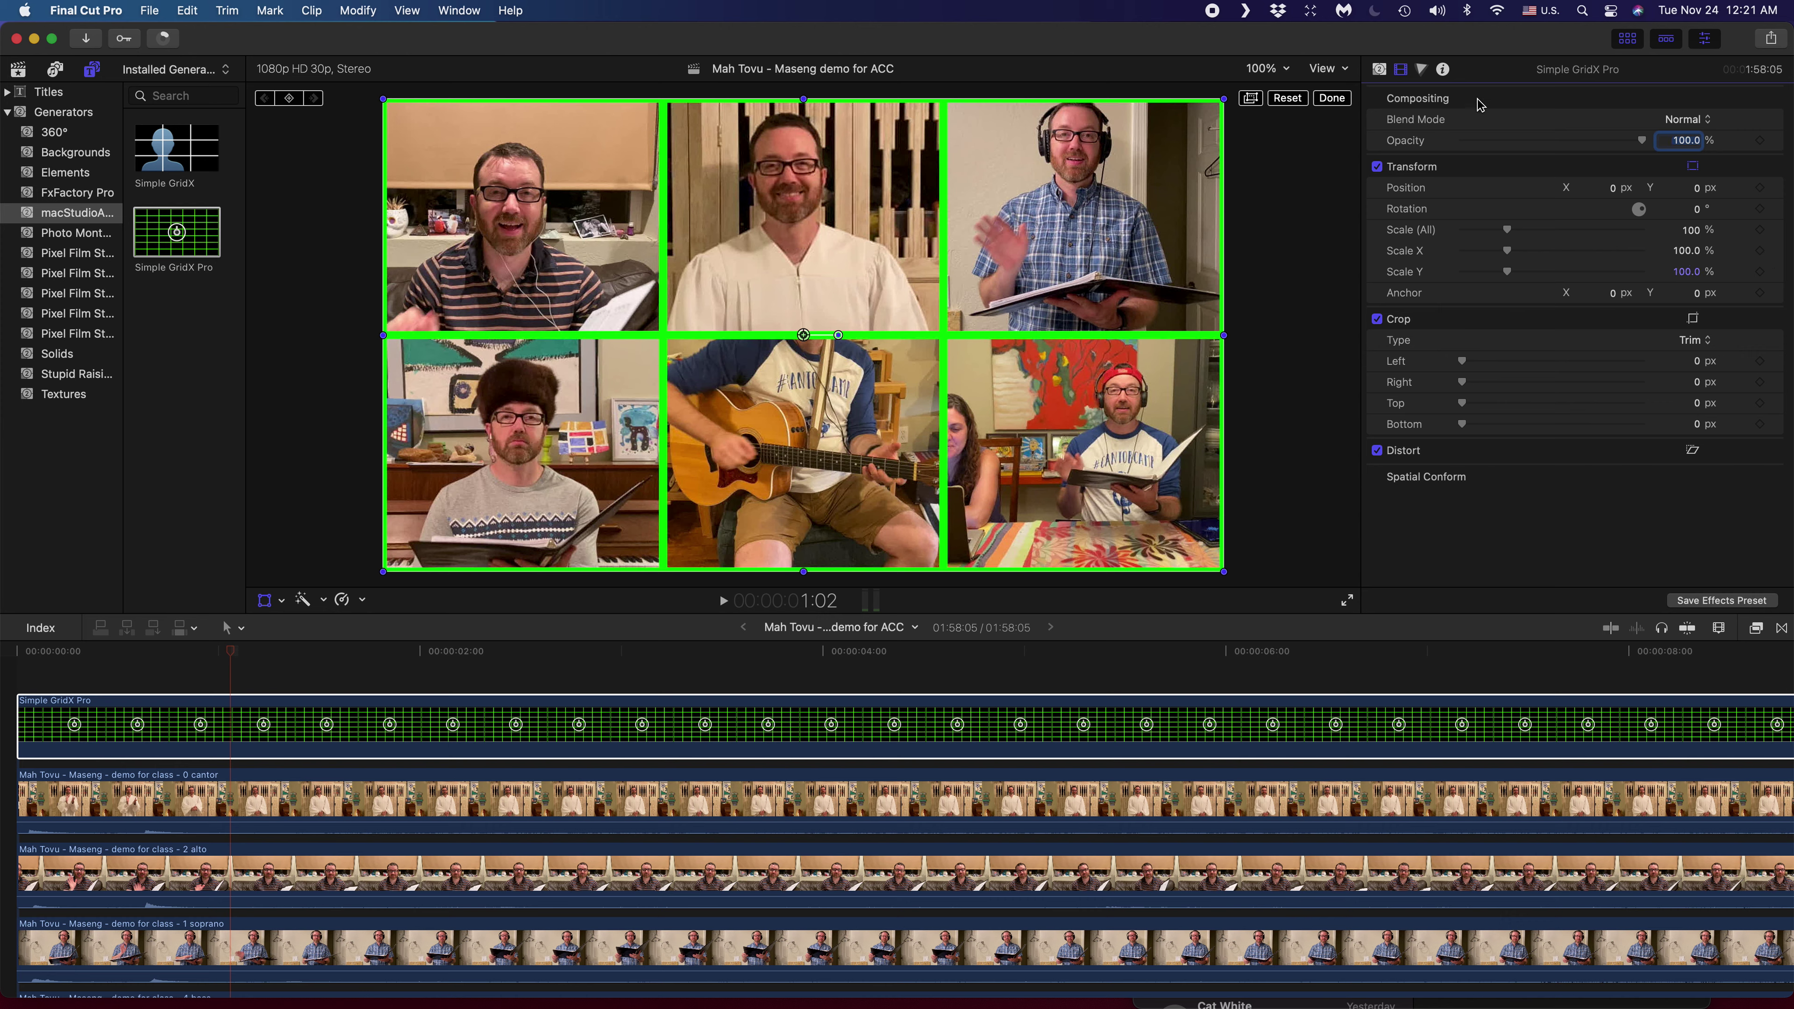
{"action": "left_click", "coordinate": [1380, 69]}
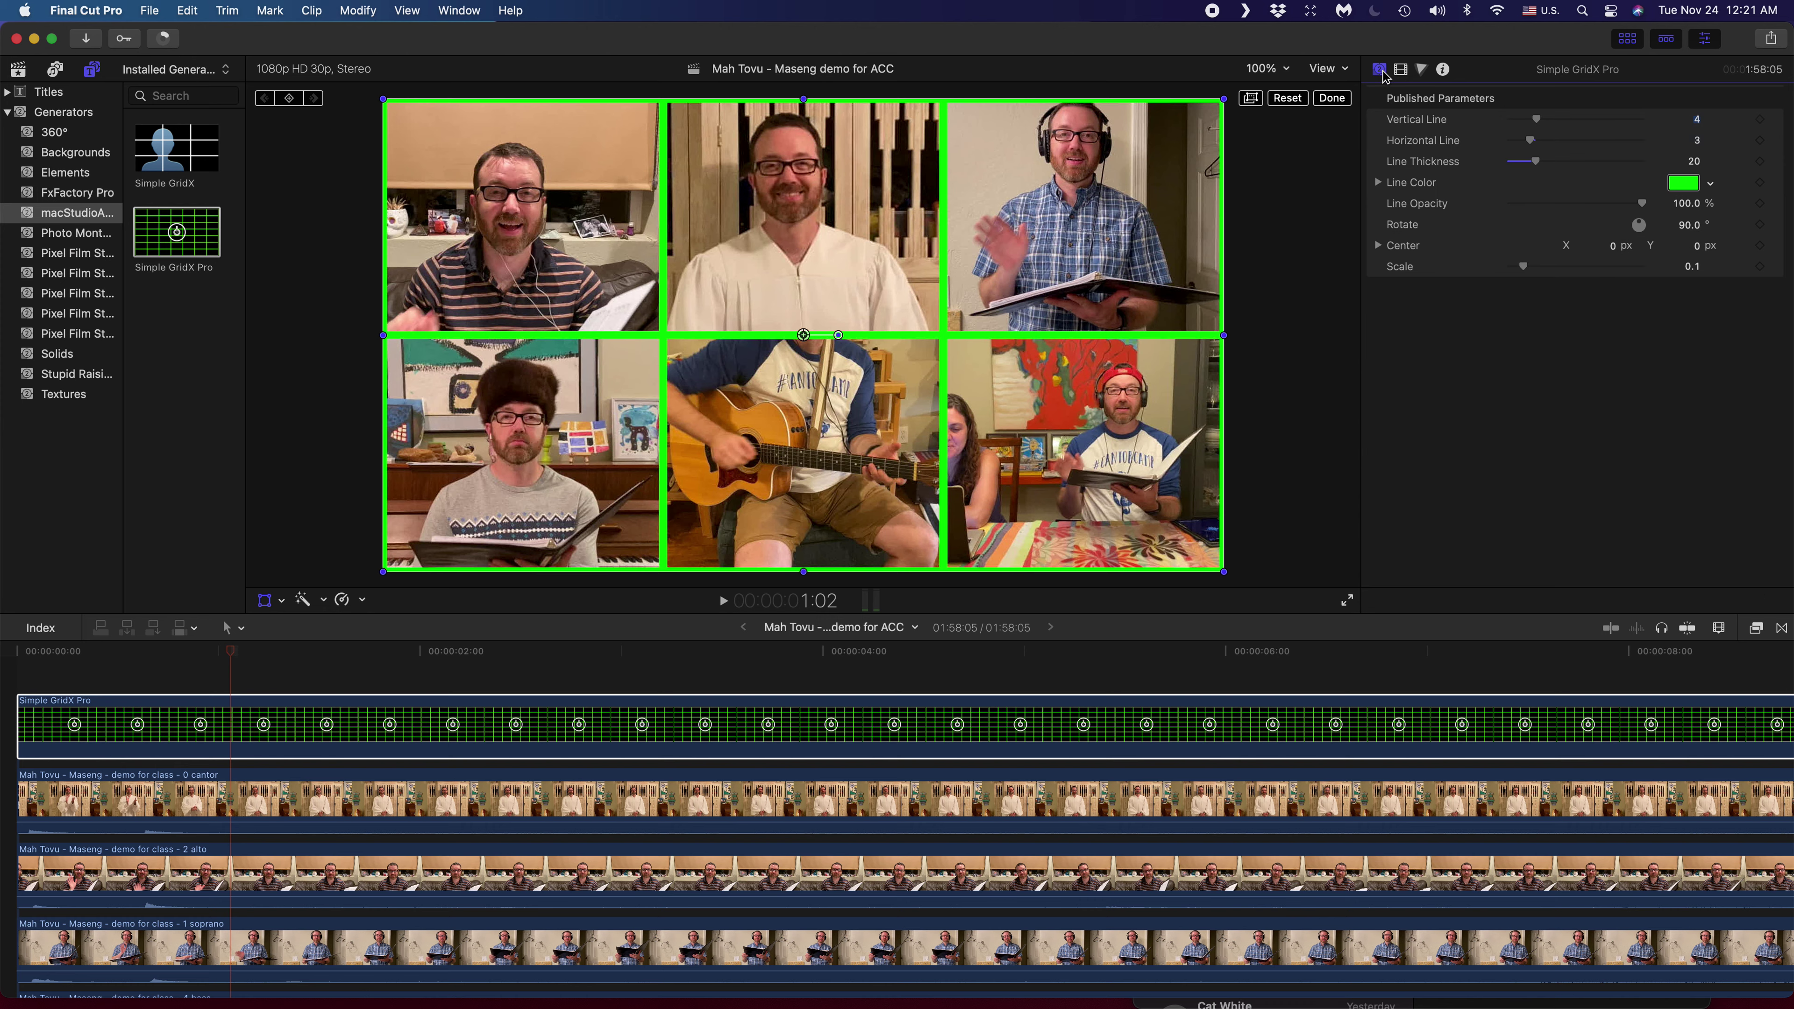
{"action": "left_click", "coordinate": [1690, 183]}
{"action": "left_click", "coordinate": [1527, 307]}
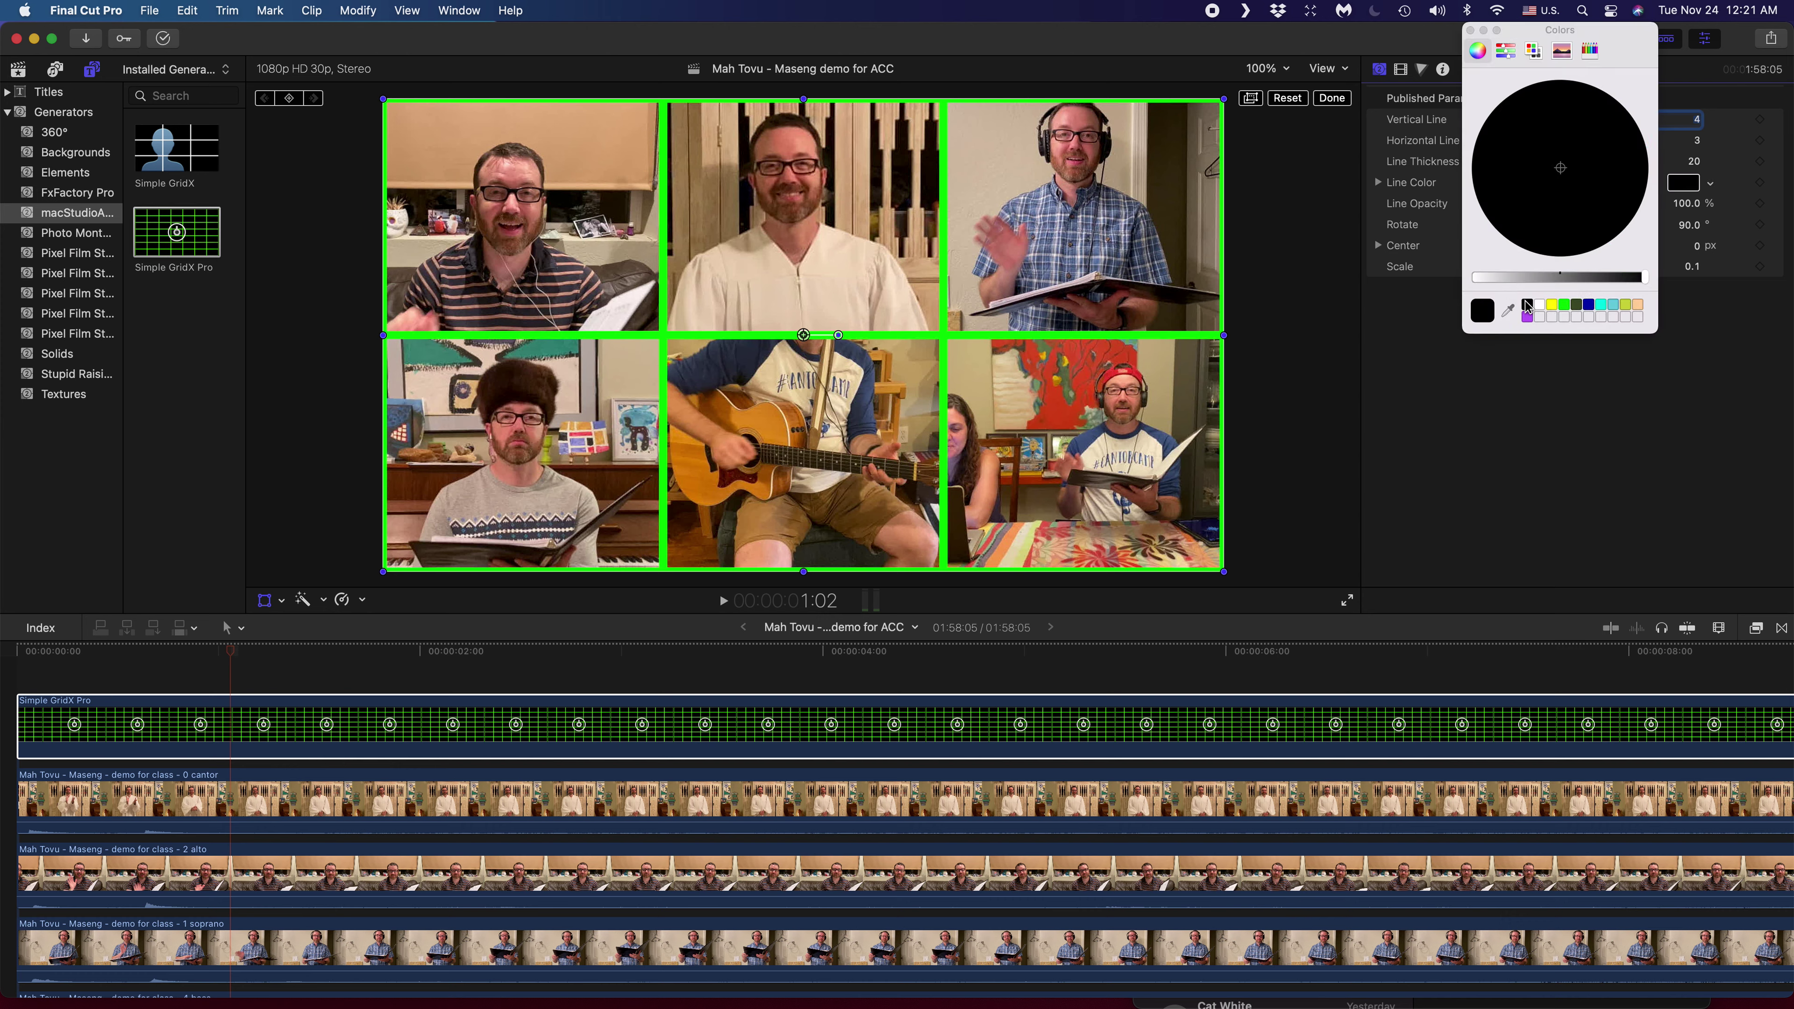
{"action": "left_click", "coordinate": [1470, 29]}
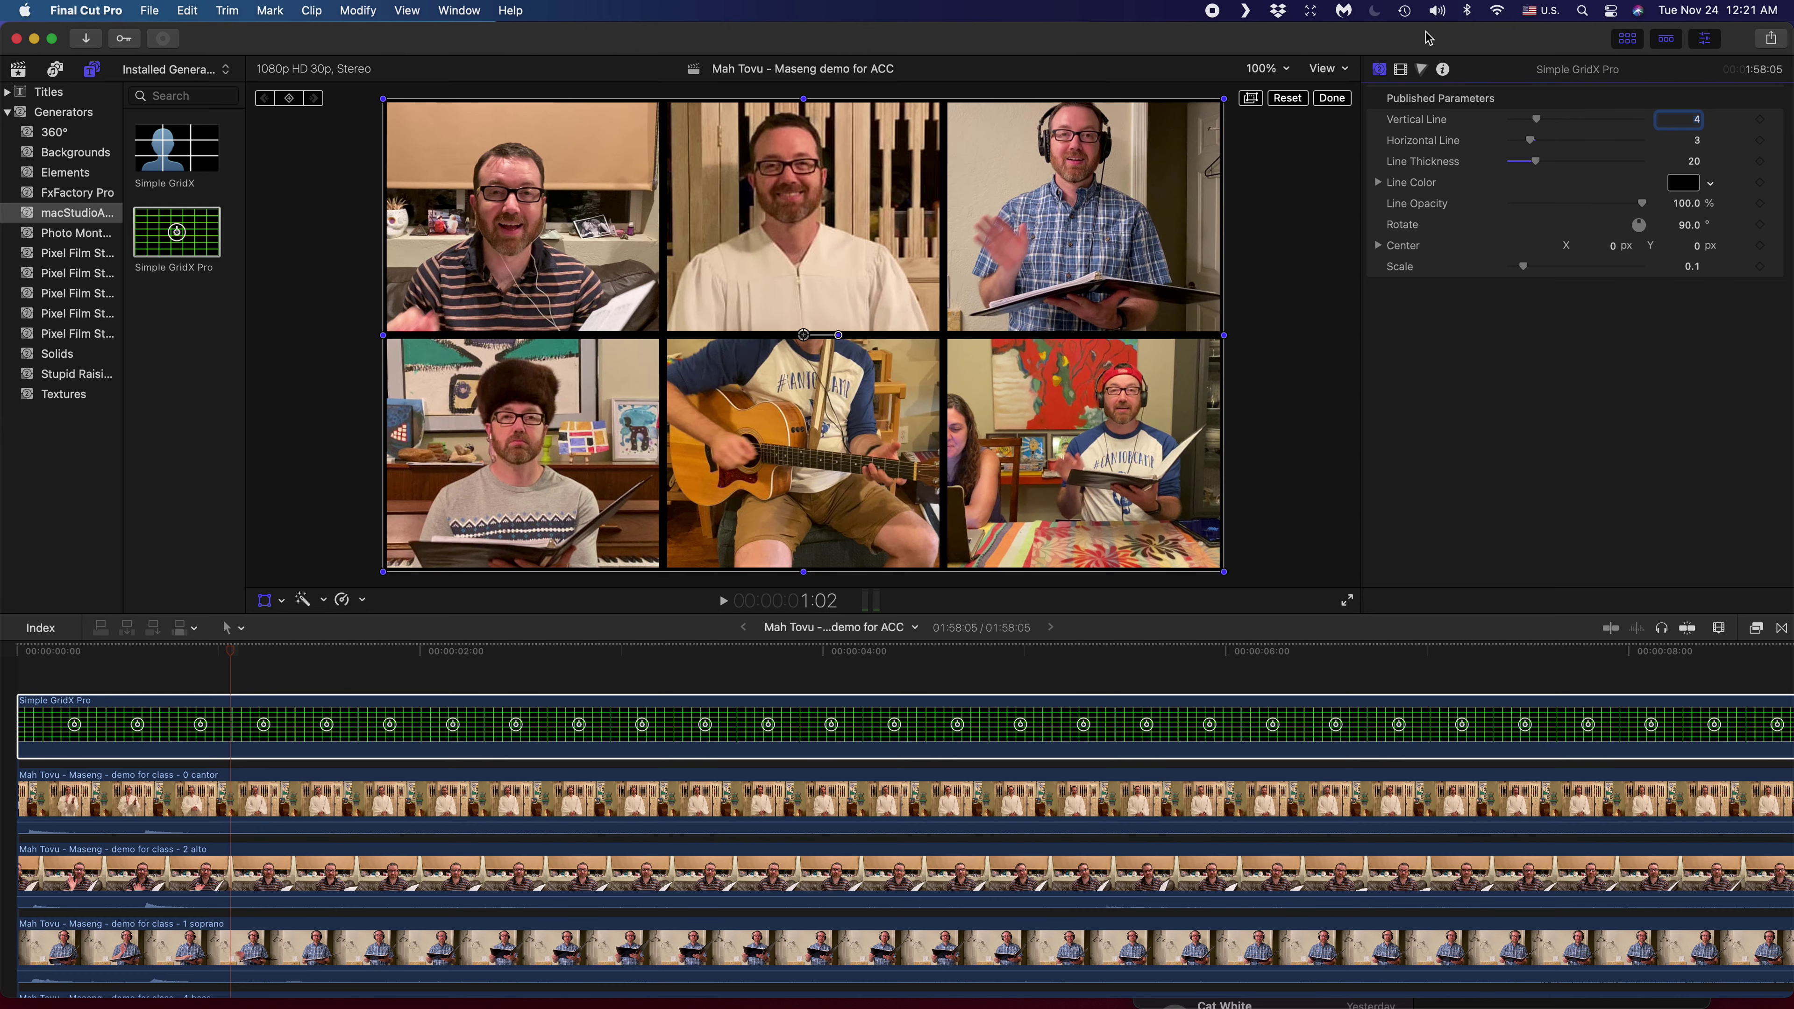
{"action": "left_click", "coordinate": [17, 658]}
{"action": "key", "text": "space"}
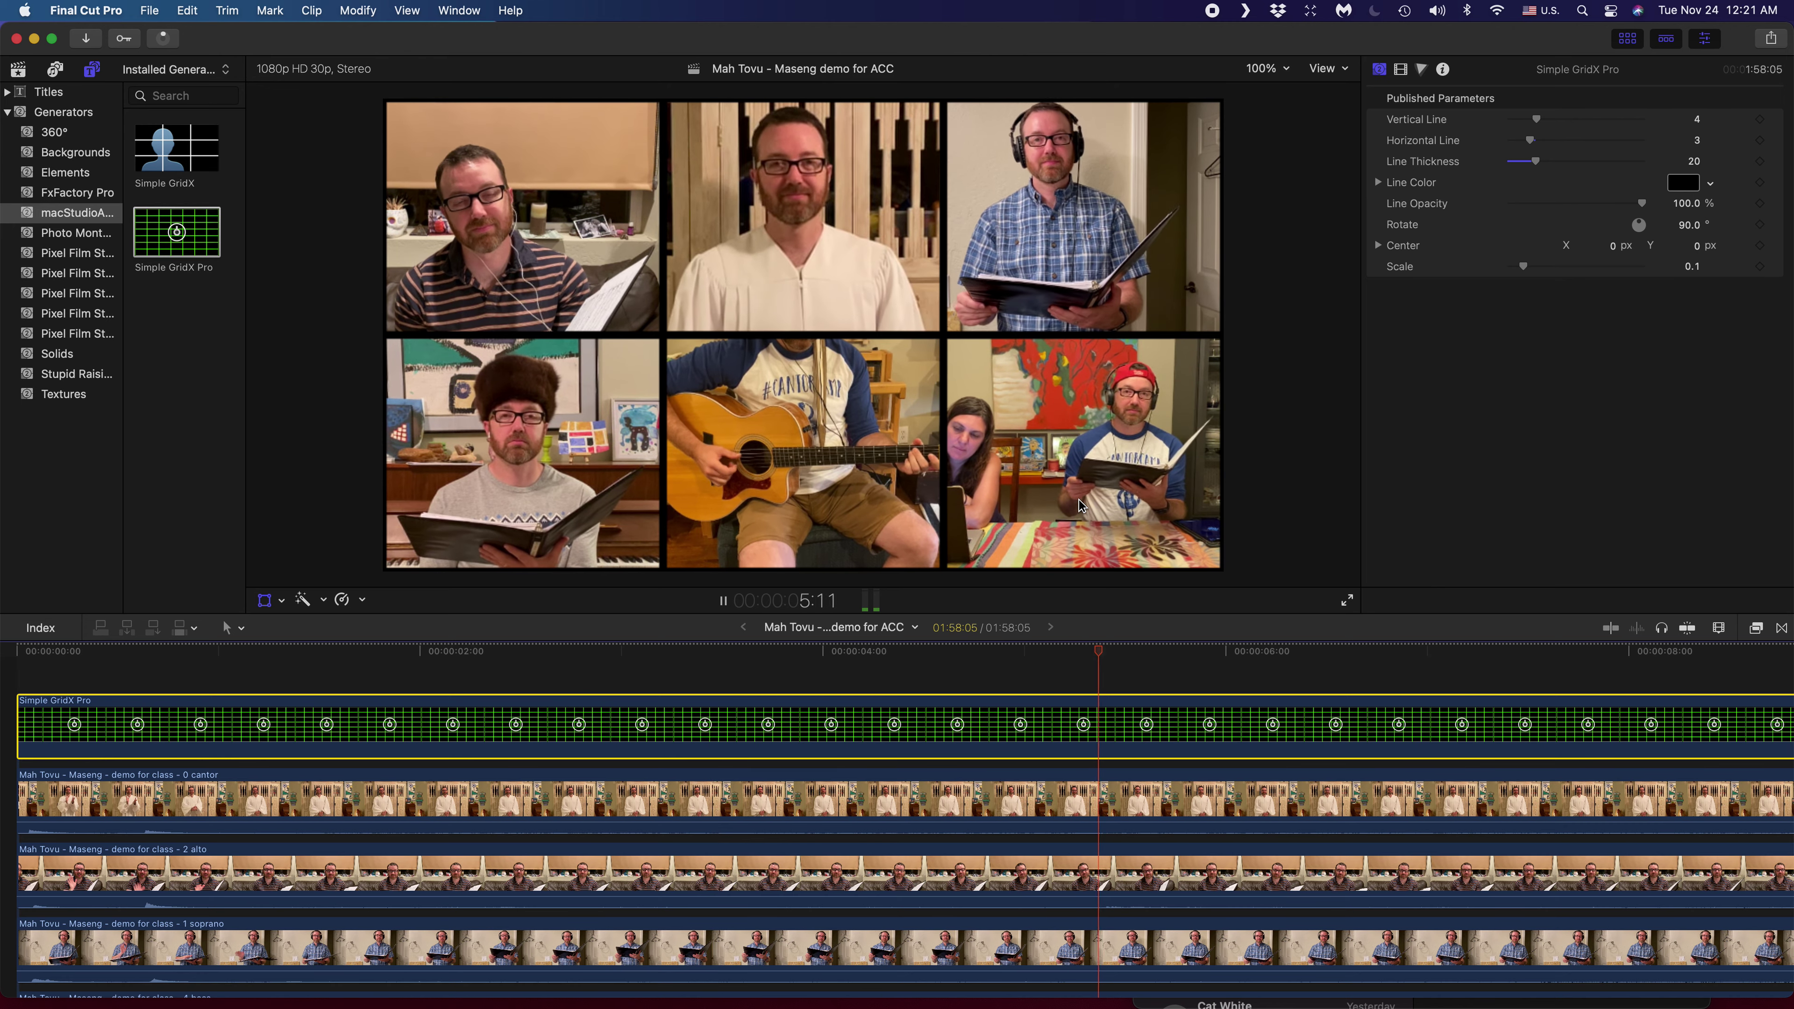
{"action": "scroll", "coordinate": [1009, 683], "scroll_direction": "right", "scroll_amount": 5}
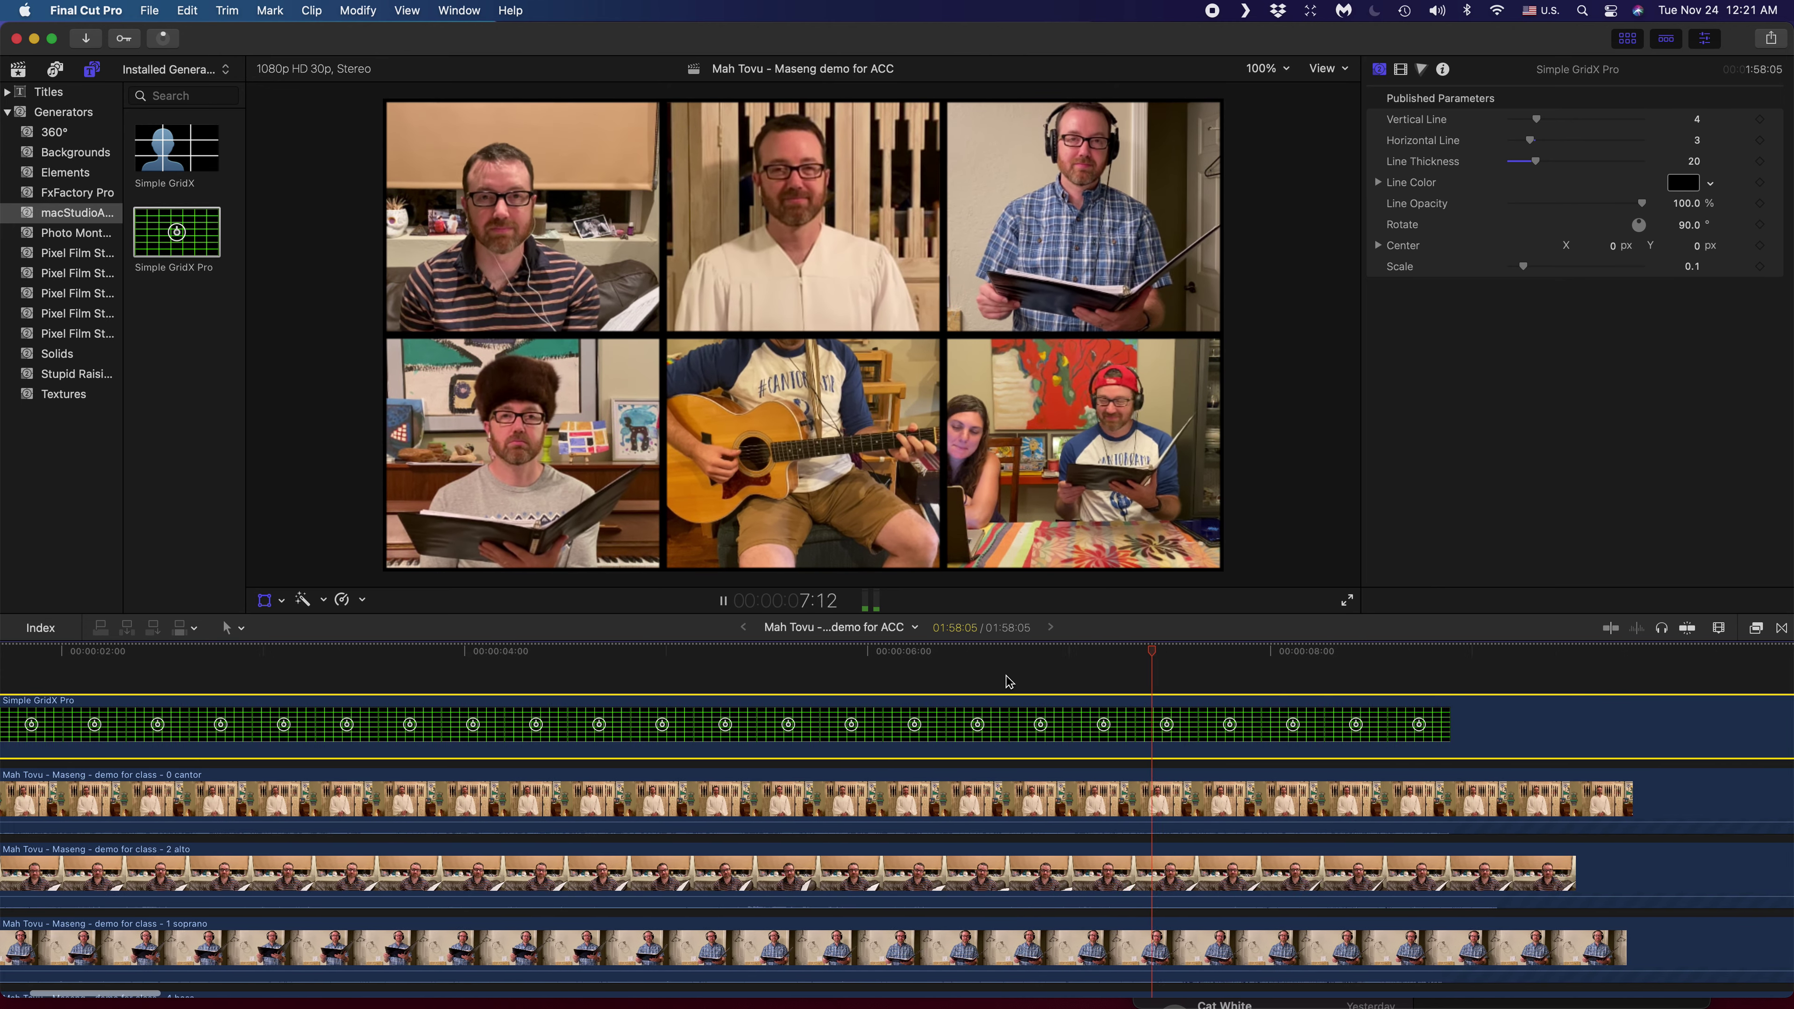
{"action": "scroll", "coordinate": [1009, 682], "scroll_direction": "down", "scroll_amount": 3}
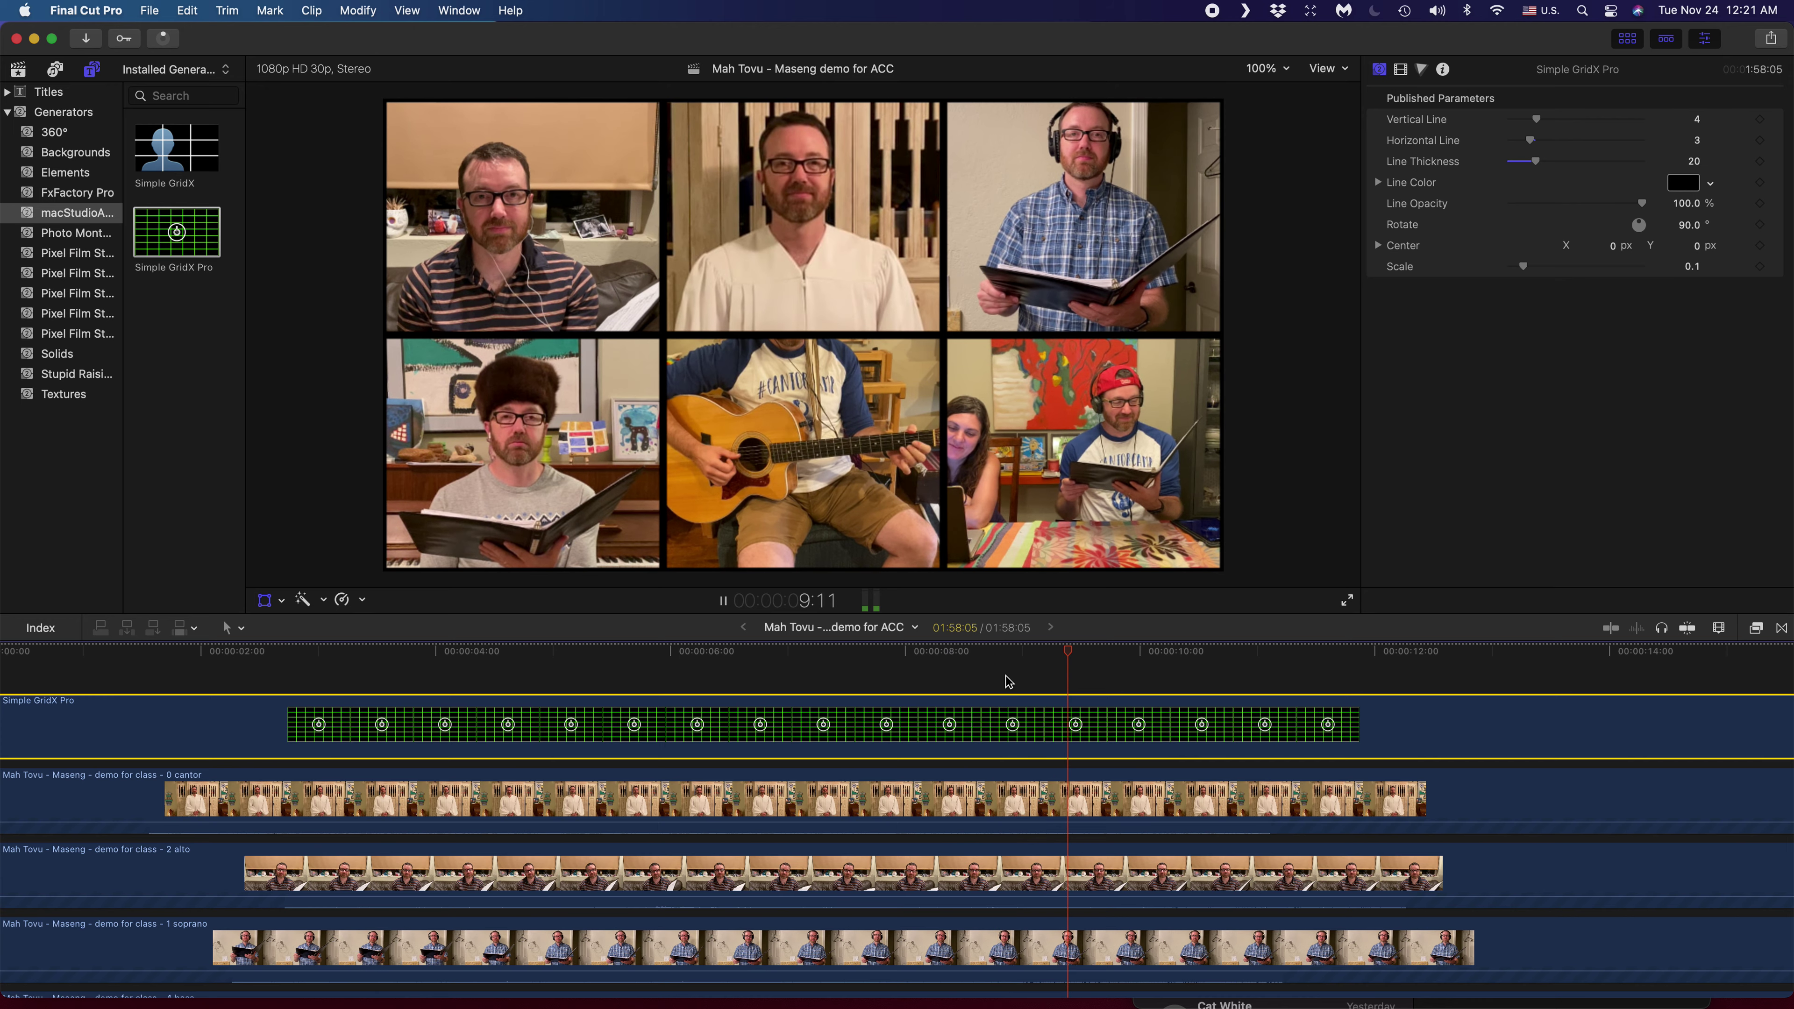
{"action": "scroll", "coordinate": [1009, 682], "scroll_direction": "right", "scroll_amount": 10}
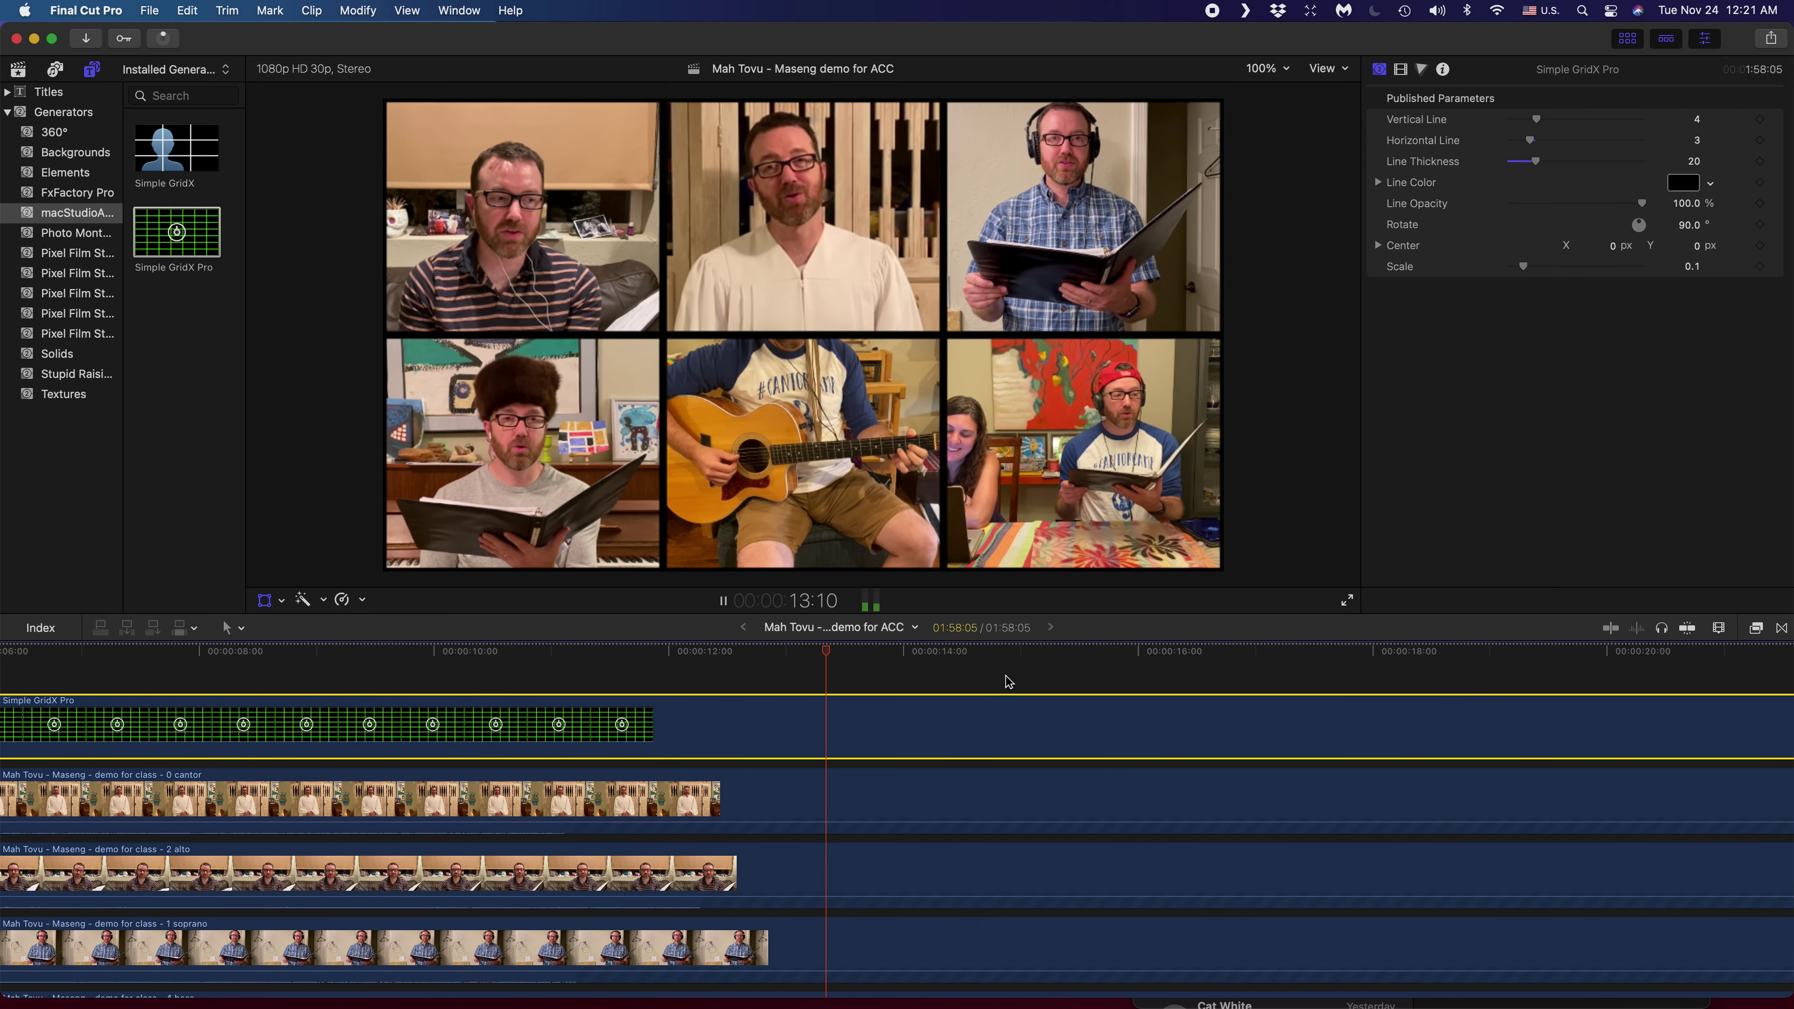
{"action": "scroll", "coordinate": [1009, 683], "scroll_direction": "right", "scroll_amount": 6}
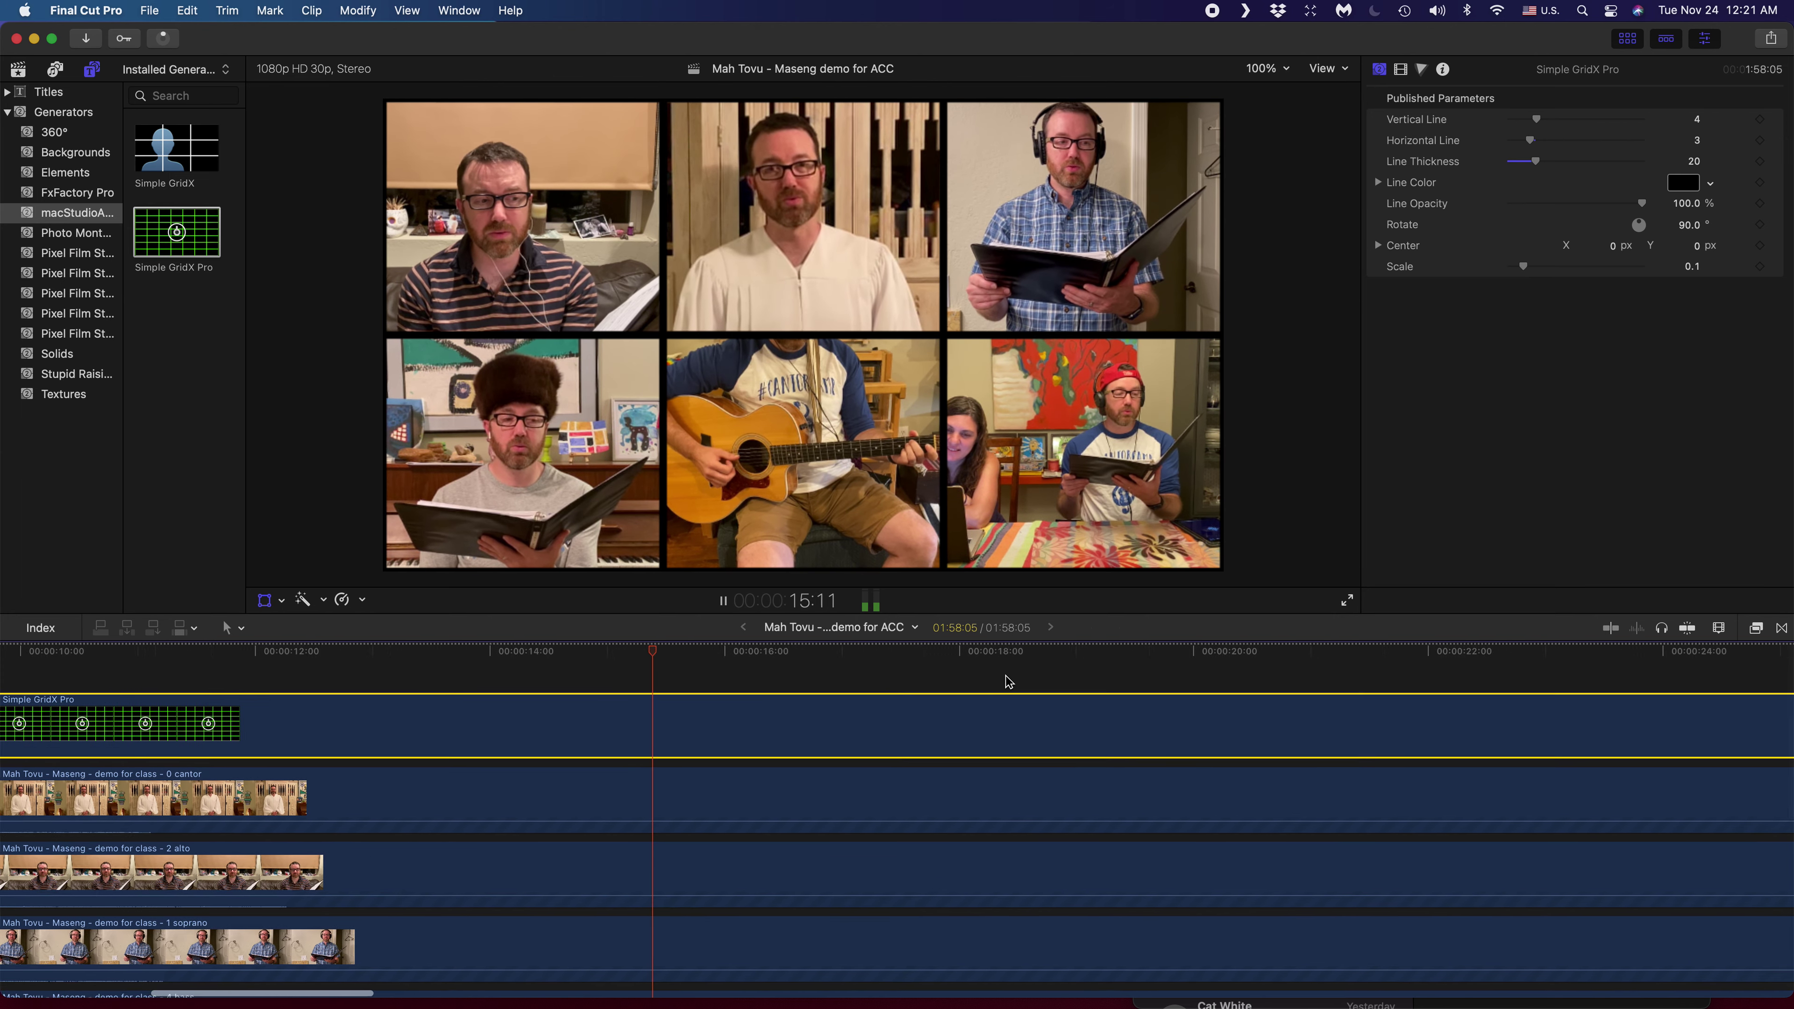
{"action": "scroll", "coordinate": [1009, 682], "scroll_direction": "right", "scroll_amount": 1}
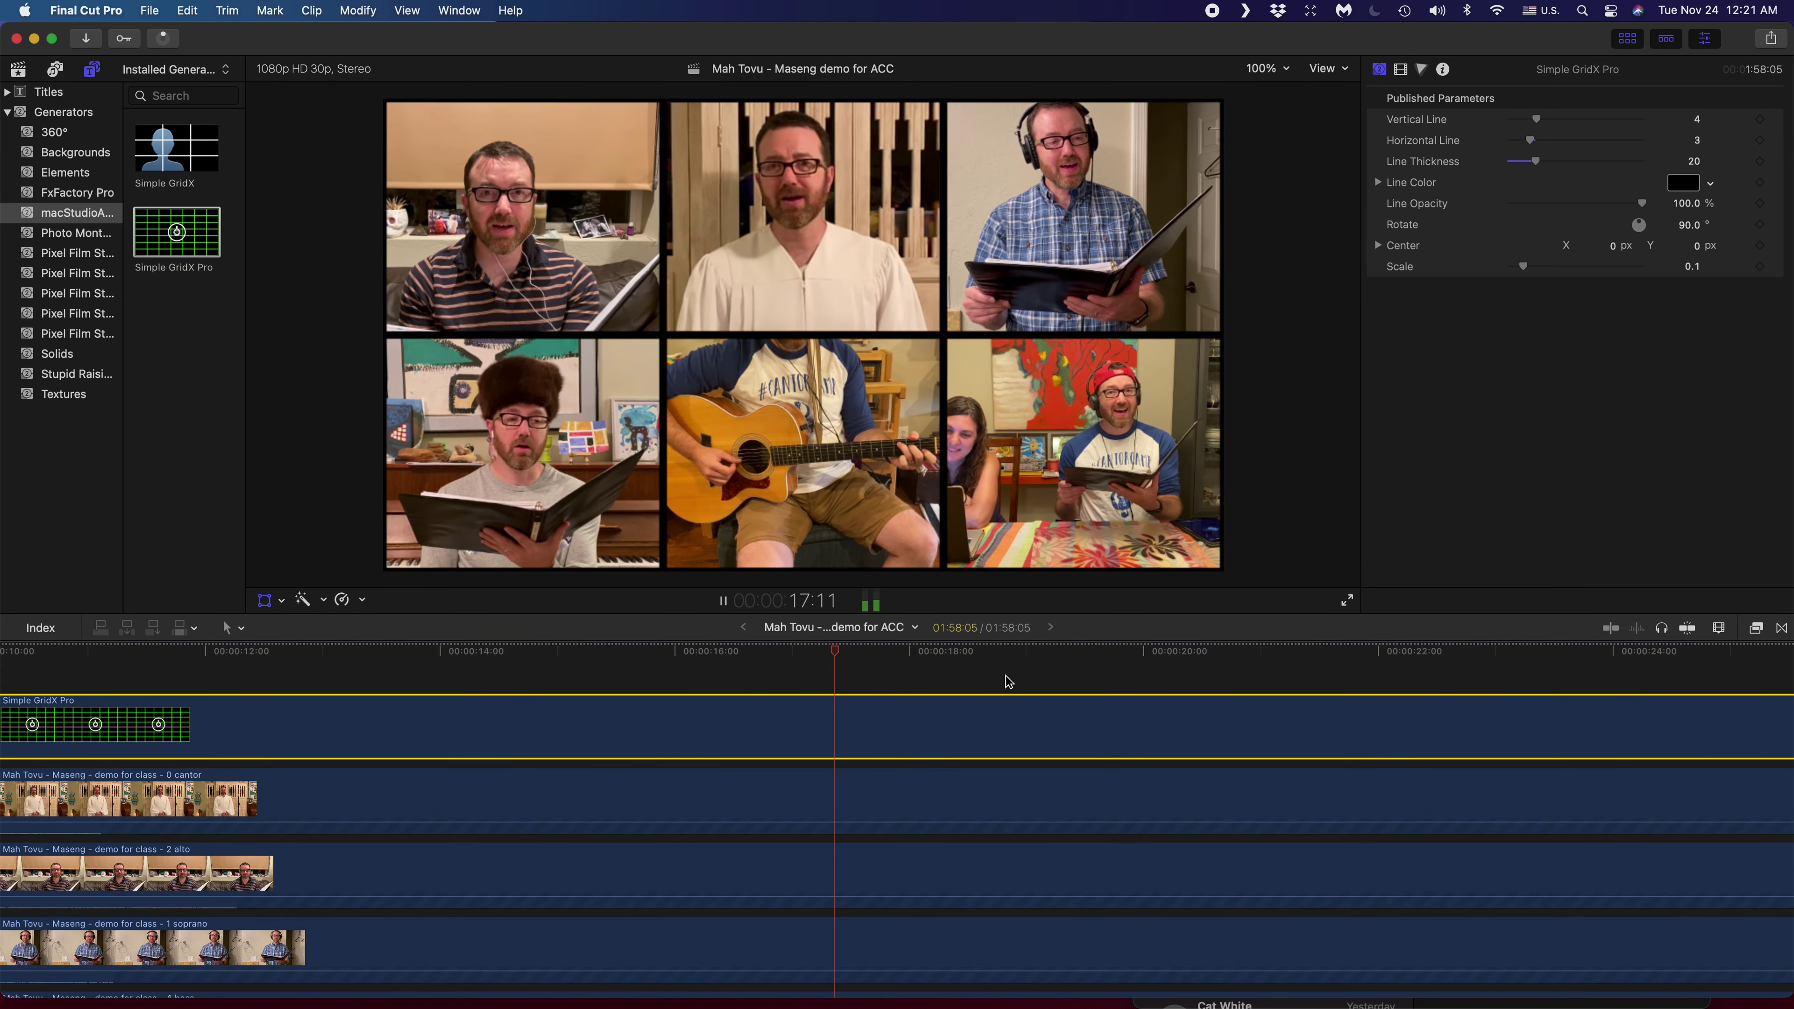
{"action": "key", "text": "space"}
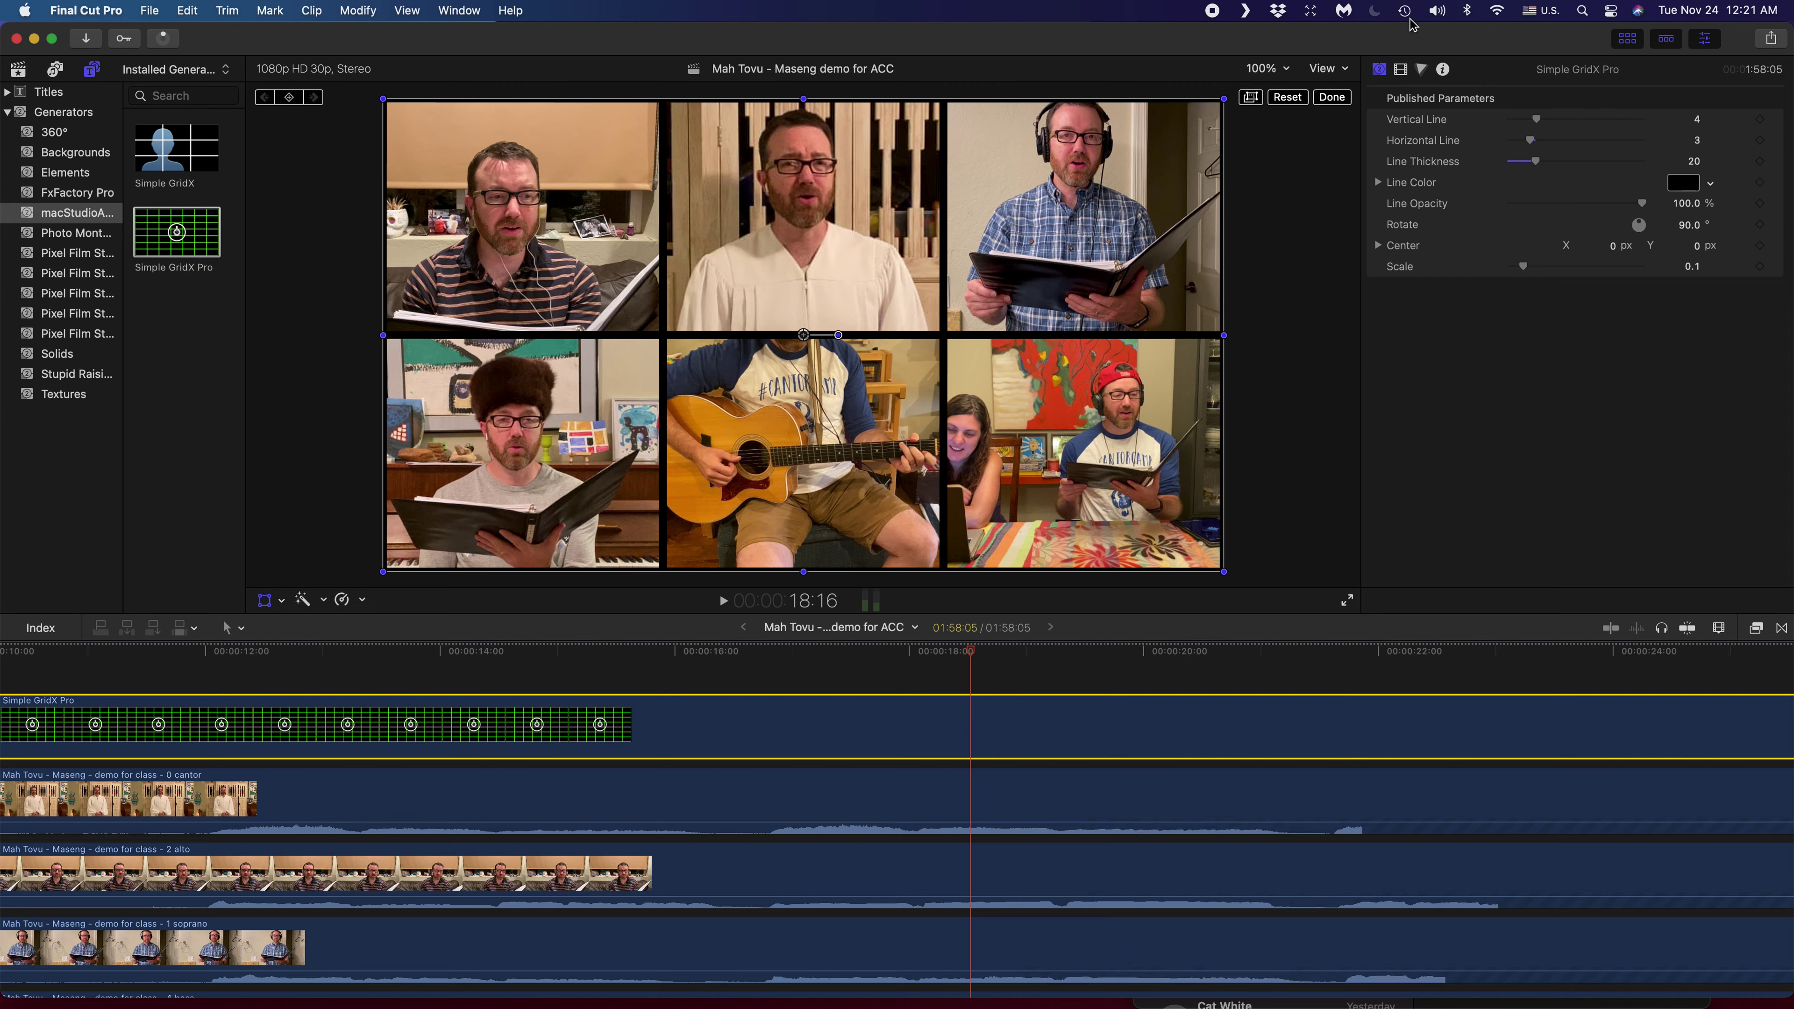
{"action": "left_click", "coordinate": [1329, 68]}
{"action": "left_click", "coordinate": [1339, 71]}
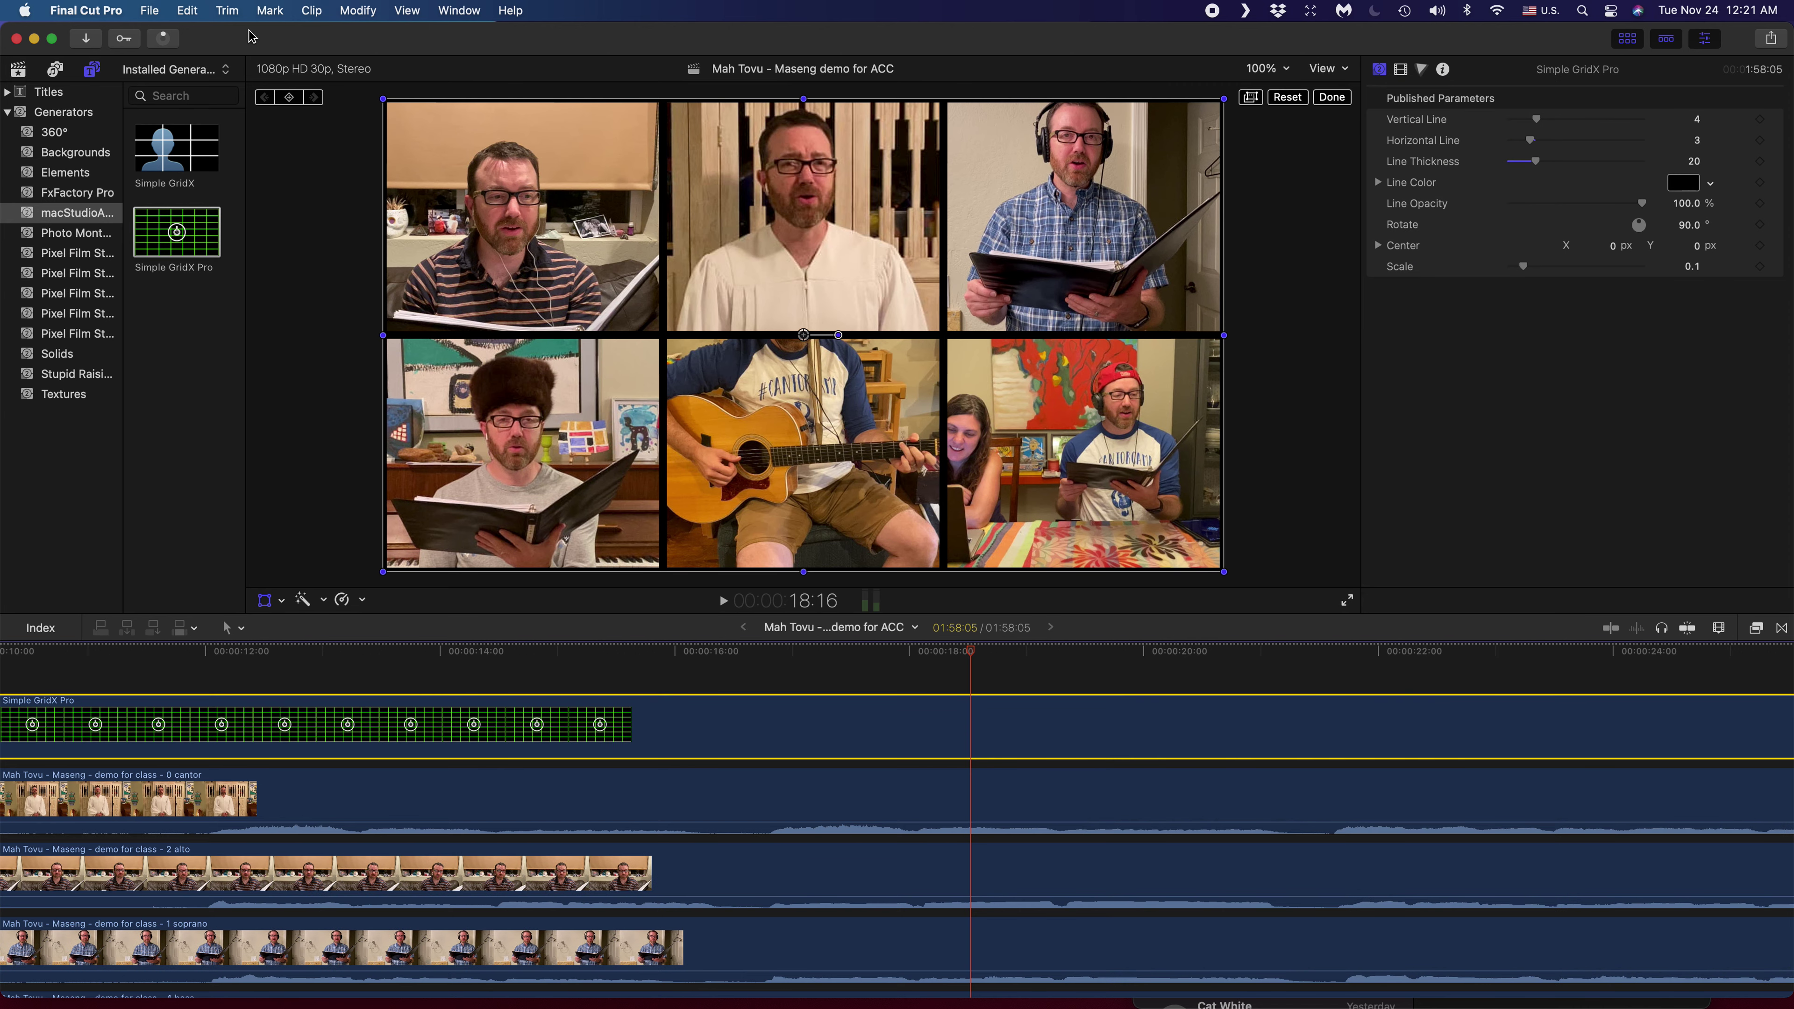
{"action": "left_click", "coordinate": [162, 39]}
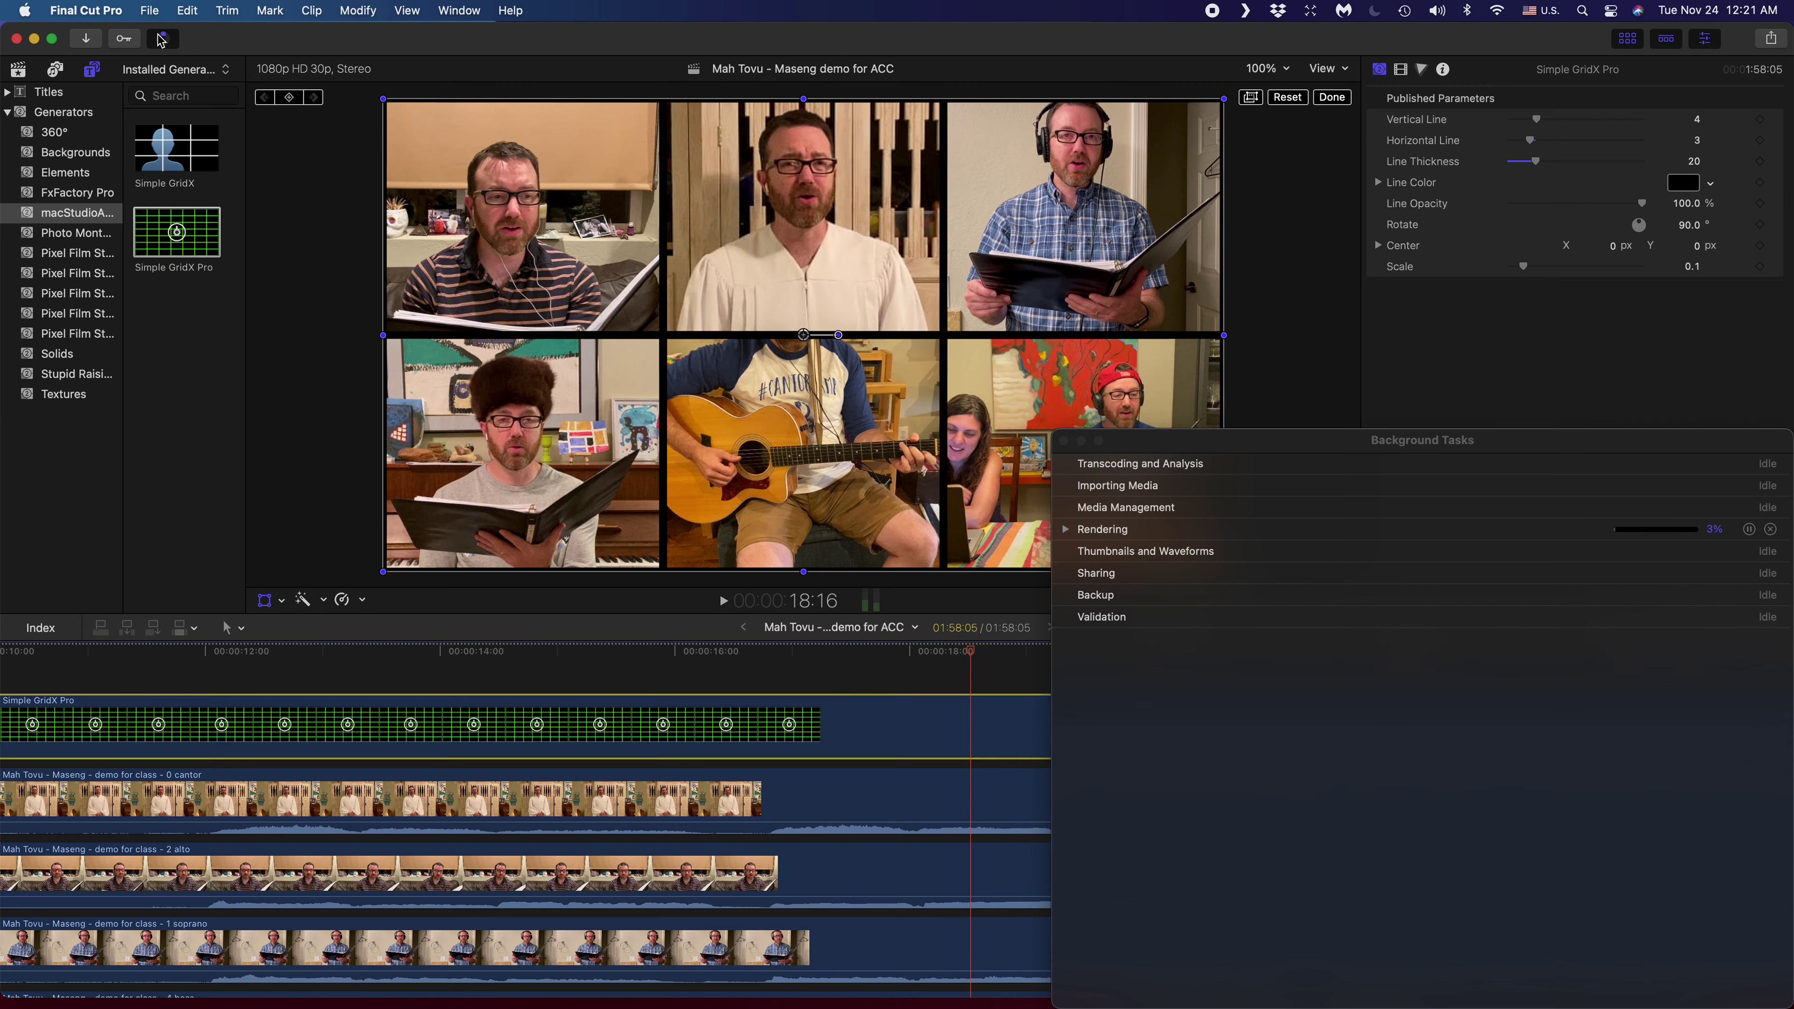
{"action": "left_click", "coordinate": [1063, 440]}
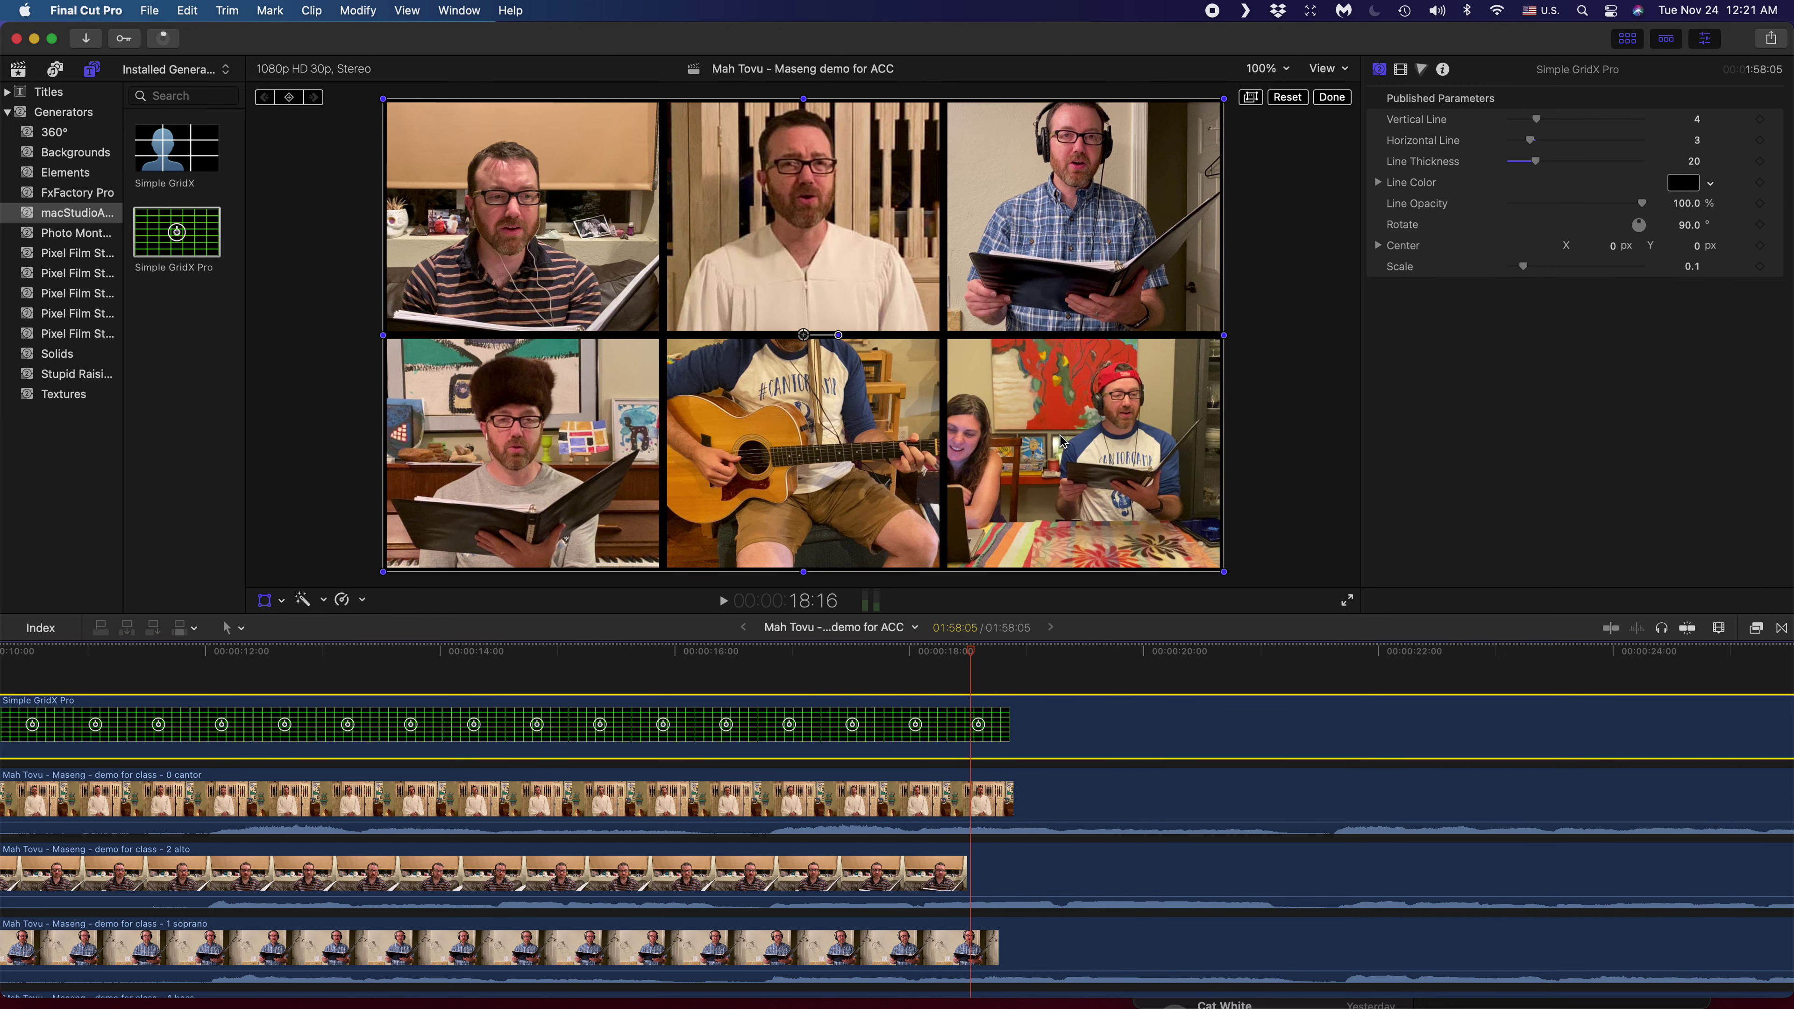
{"action": "left_click", "coordinate": [1081, 656]}
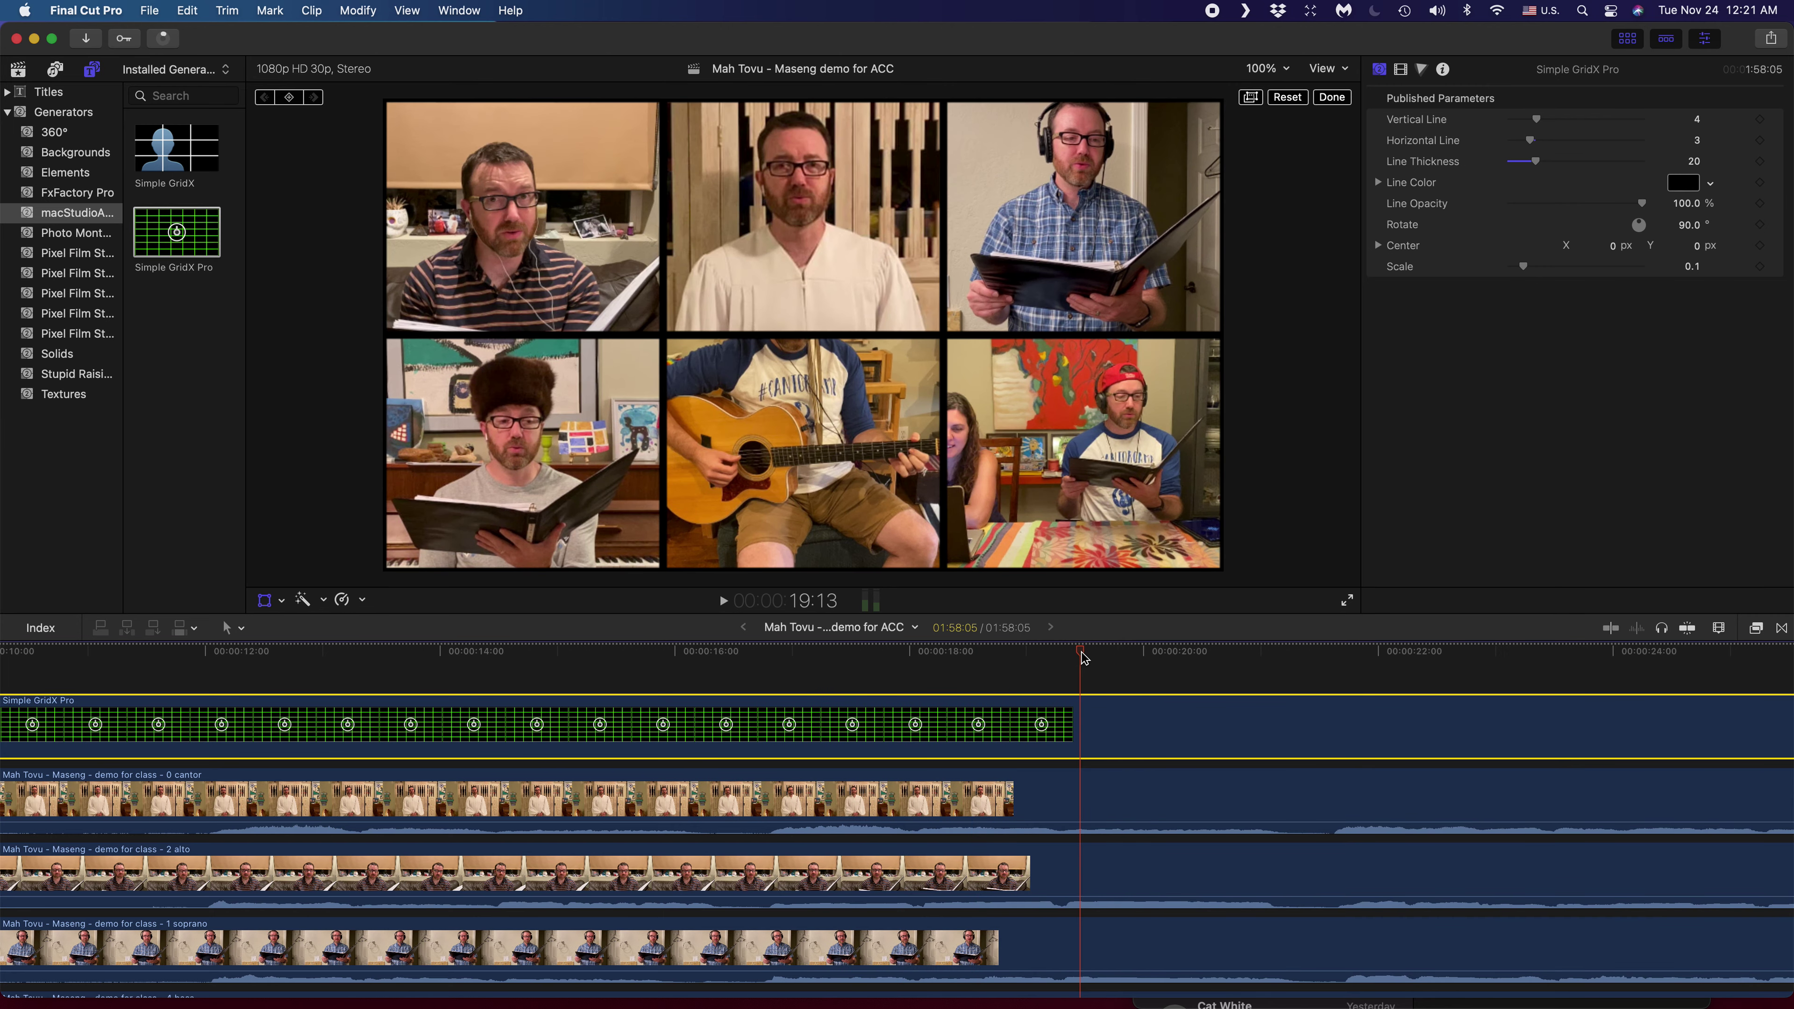
{"action": "key", "text": "space"}
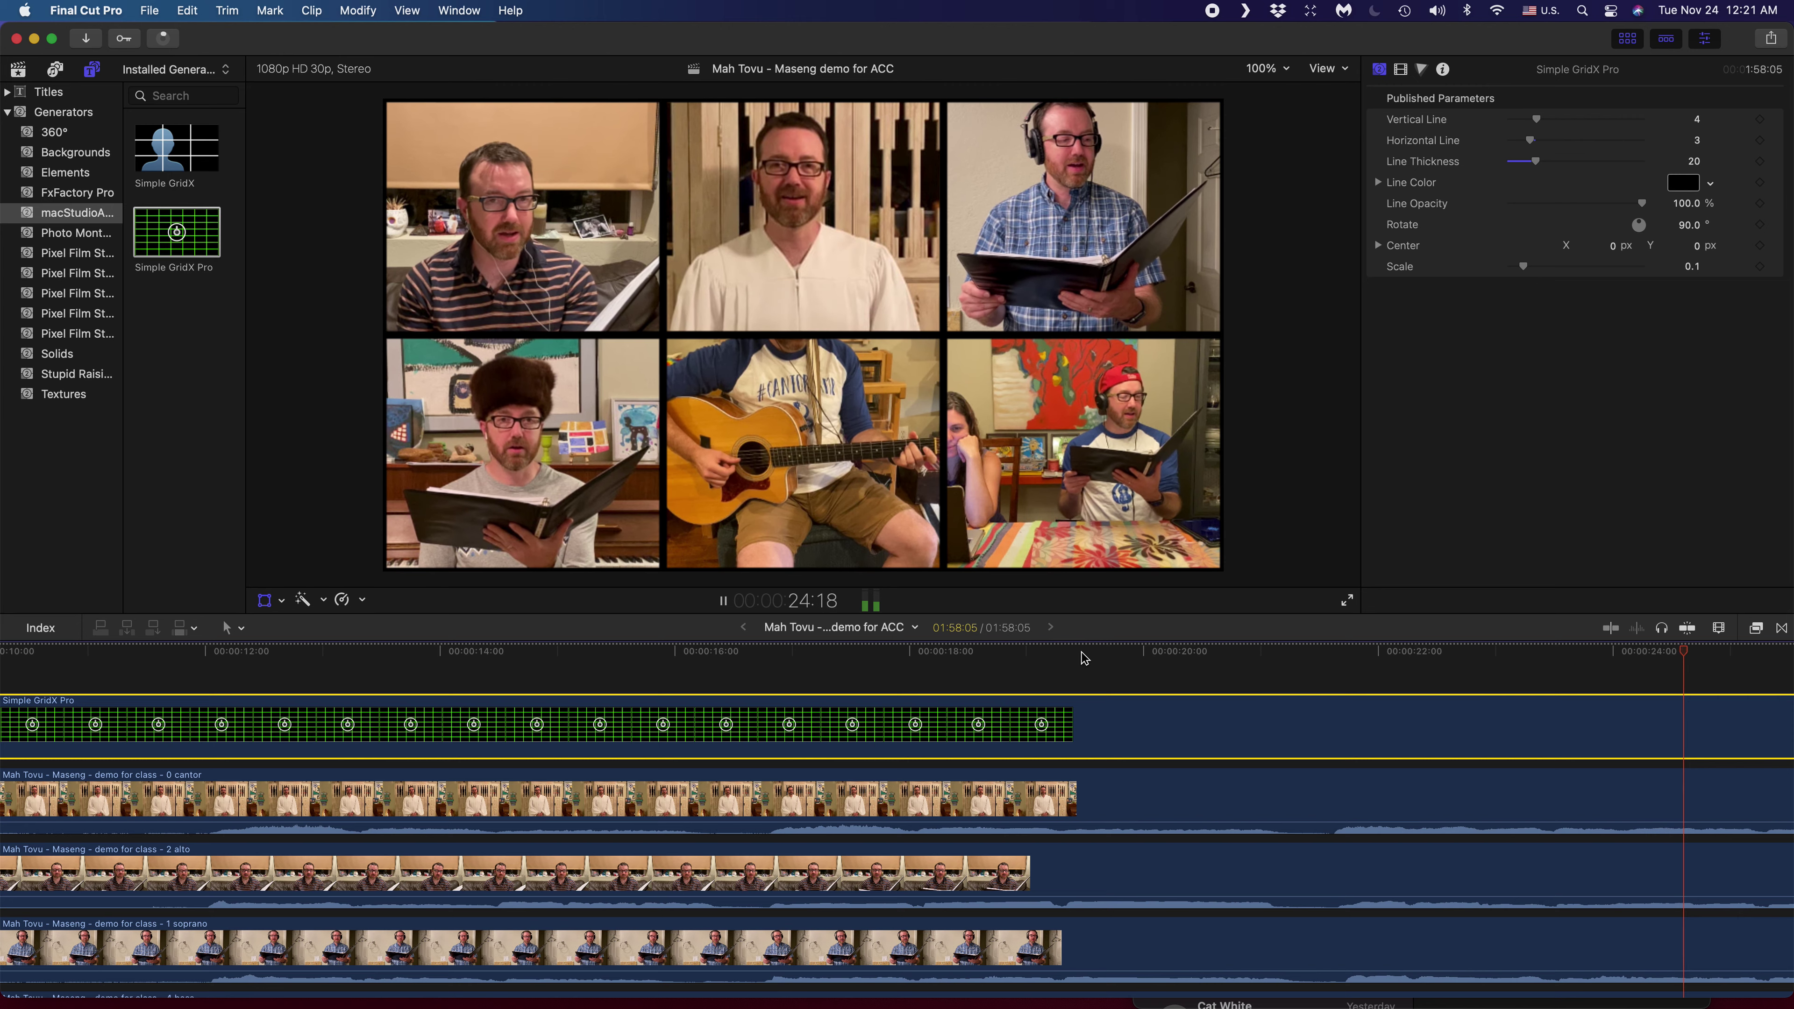
{"action": "key", "text": "space"}
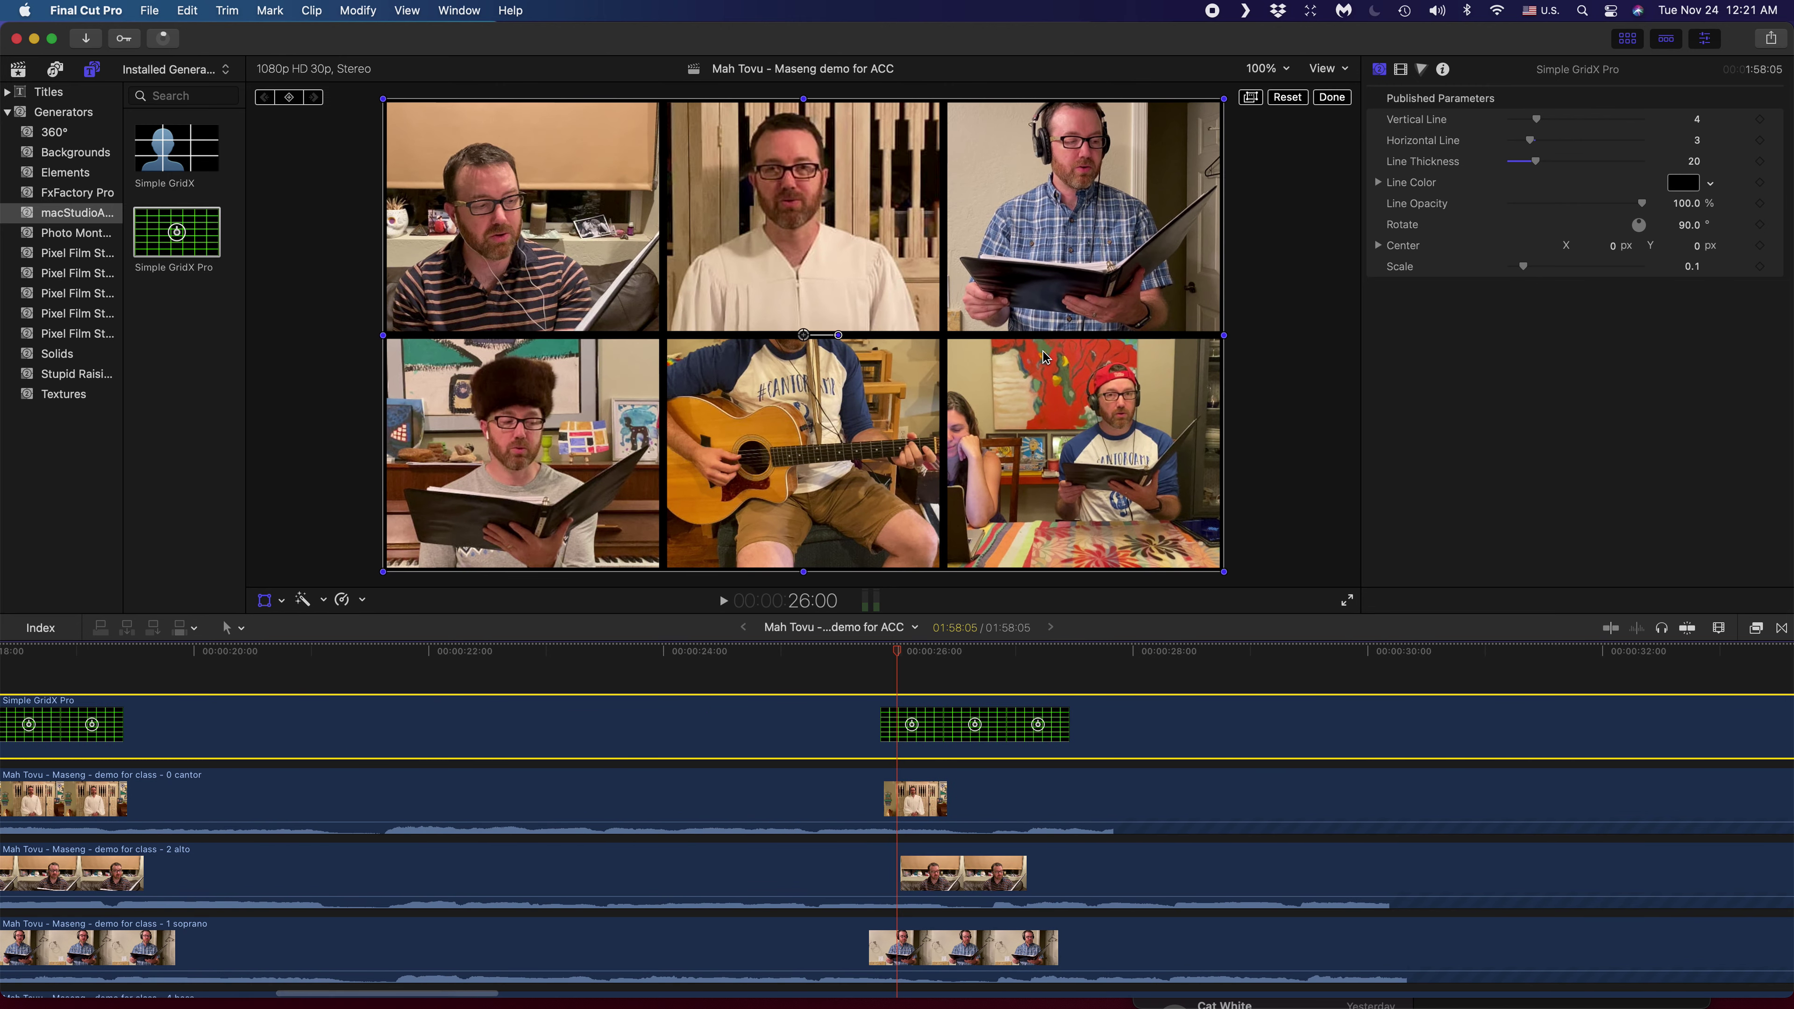
{"action": "scroll", "coordinate": [255, 876], "scroll_direction": "down", "scroll_amount": 5}
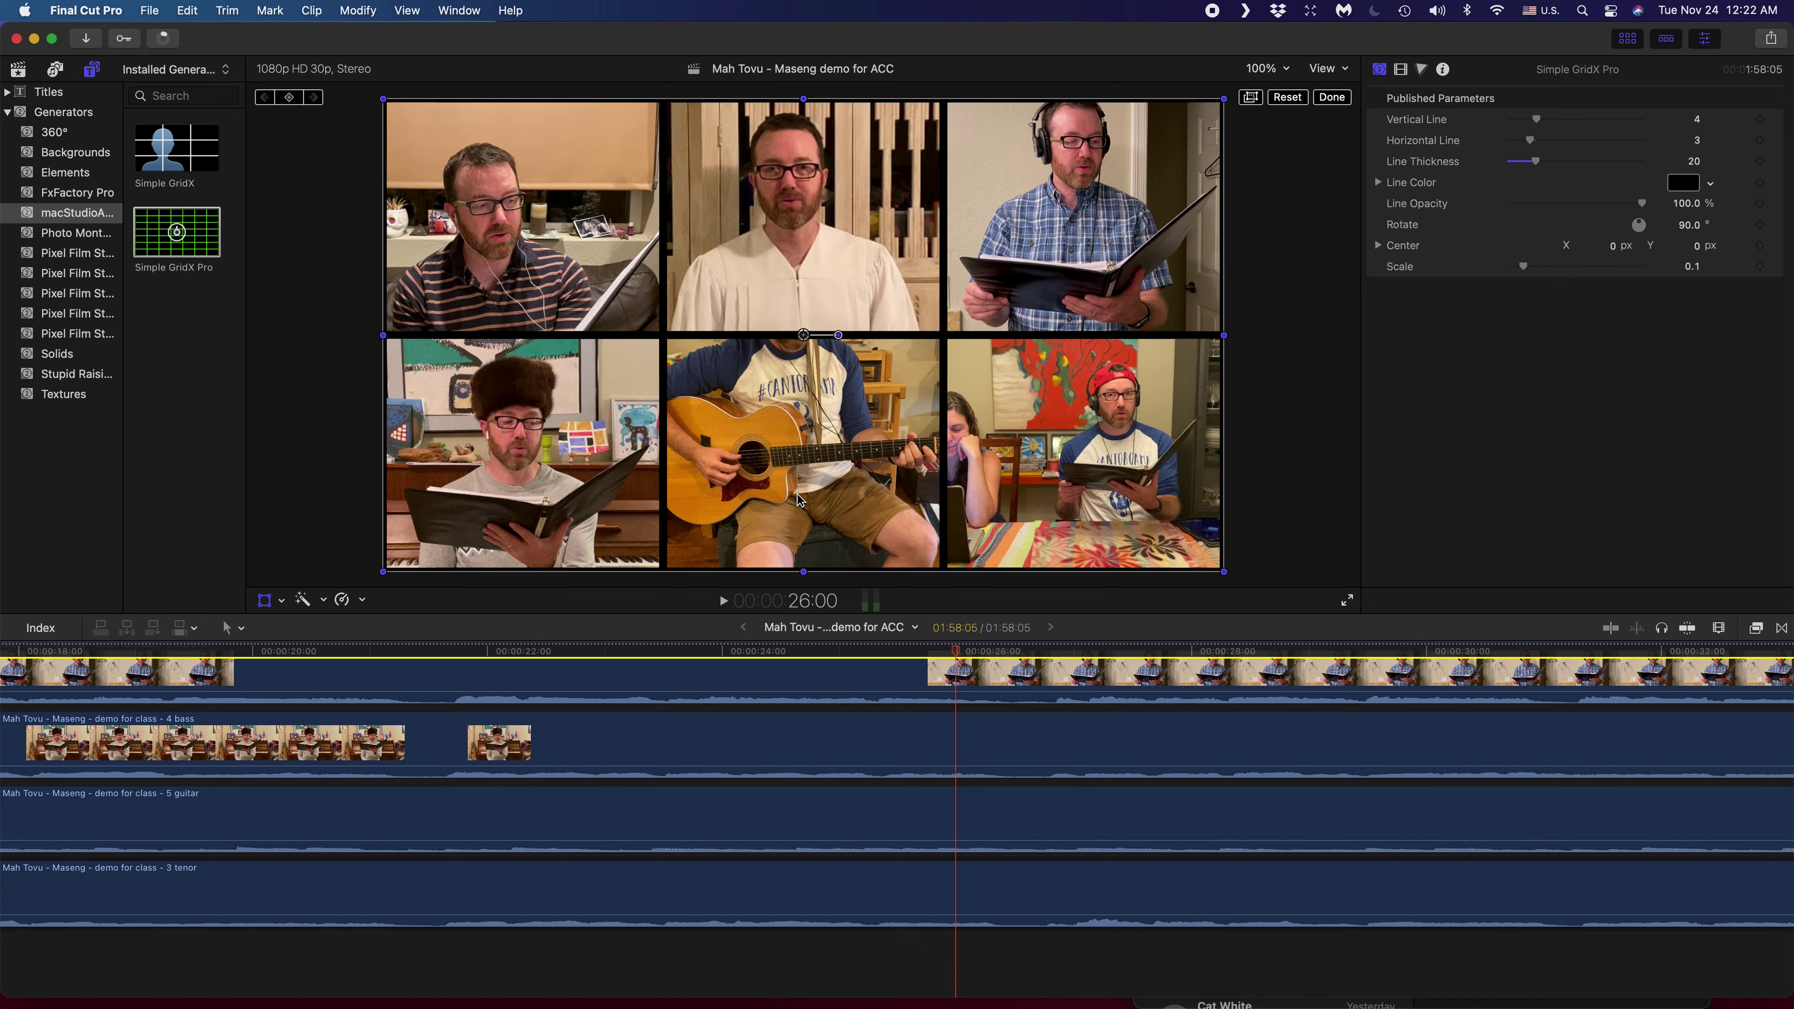
- Delete the guitar clip from the timeline, leaving the bottom-middle grid cell black
{"action": "scroll", "coordinate": [571, 749], "scroll_direction": "up", "scroll_amount": 5}
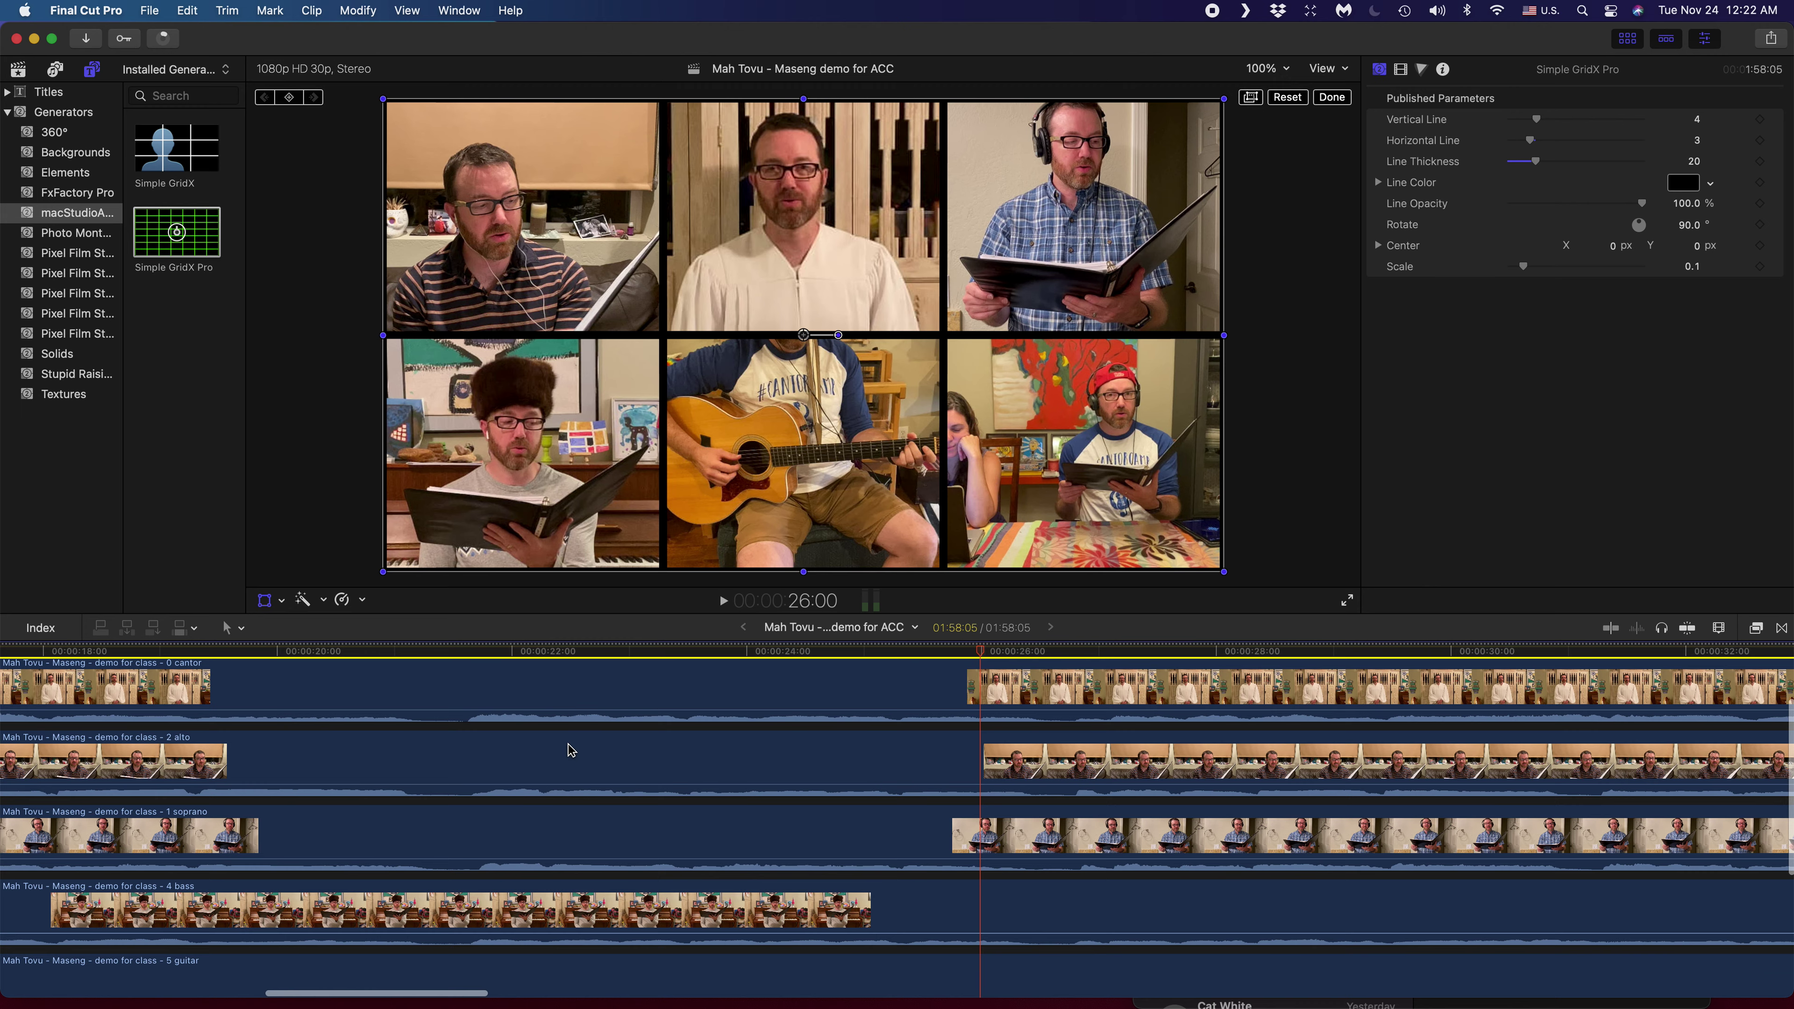
{"action": "scroll", "coordinate": [571, 749], "scroll_direction": "left", "scroll_amount": 10}
{"action": "scroll", "coordinate": [571, 749], "scroll_direction": "down", "scroll_amount": 2}
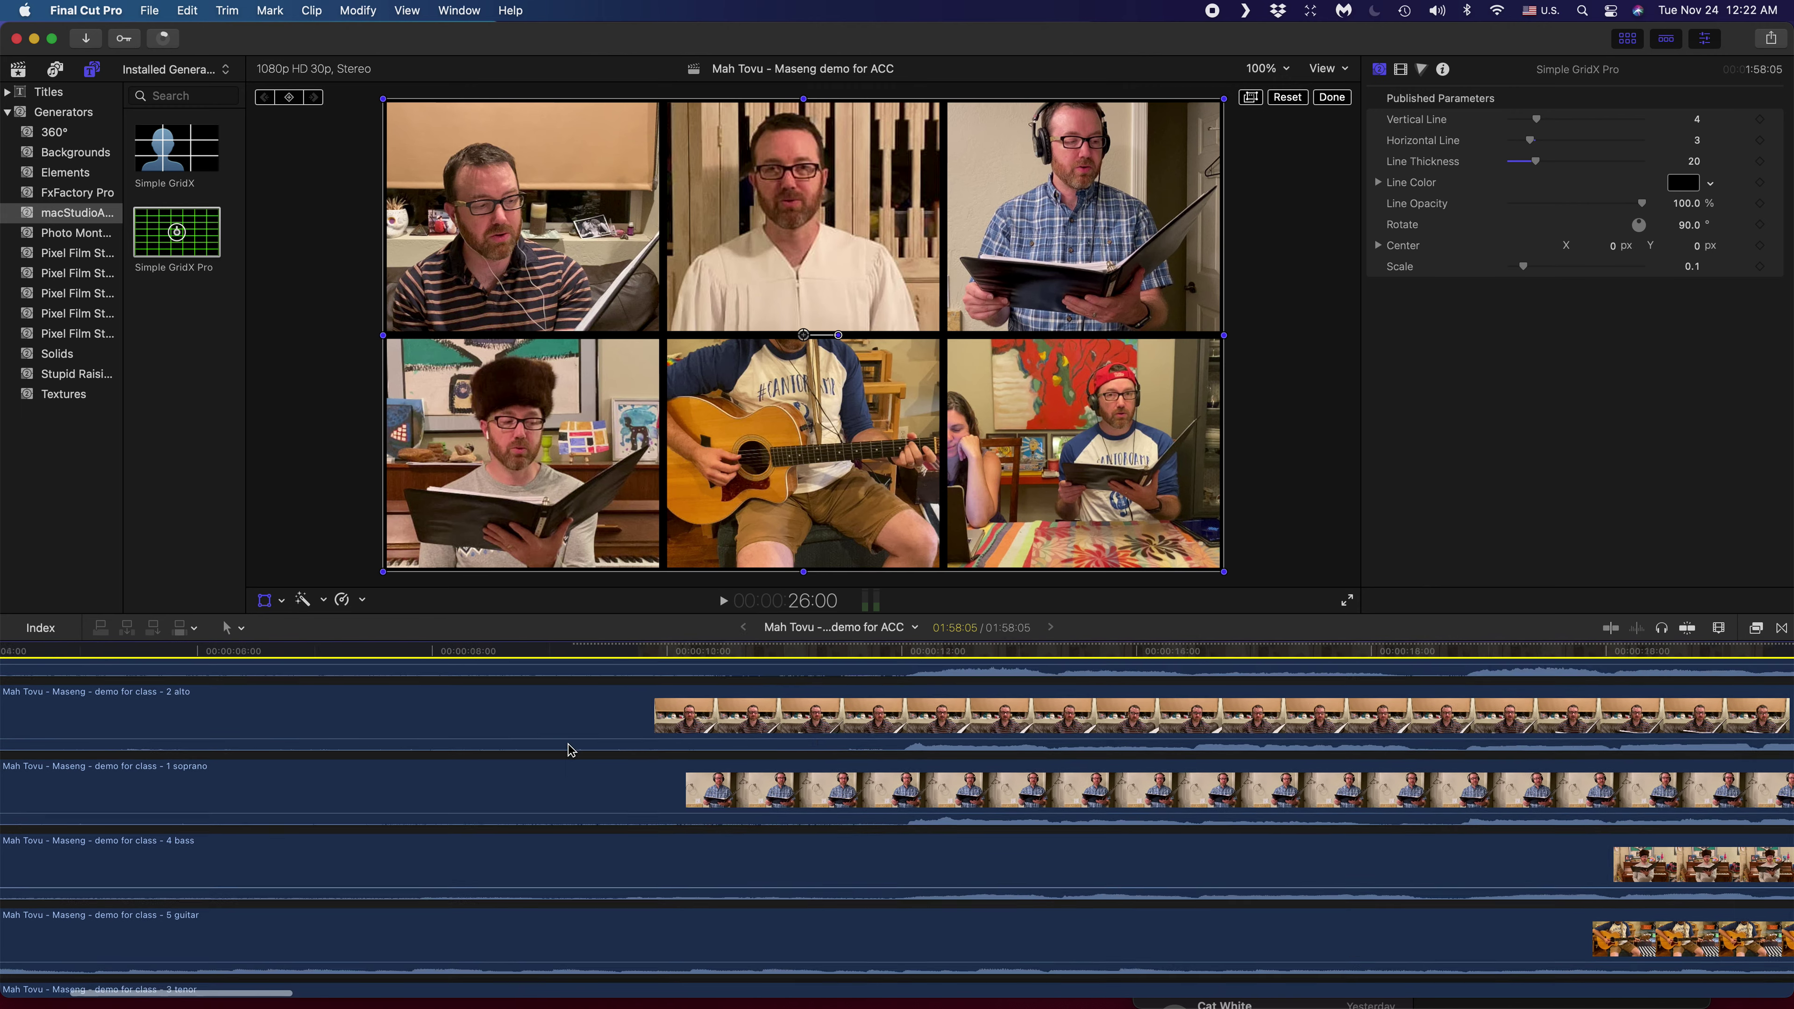
{"action": "scroll", "coordinate": [572, 750], "scroll_direction": "left", "scroll_amount": 3}
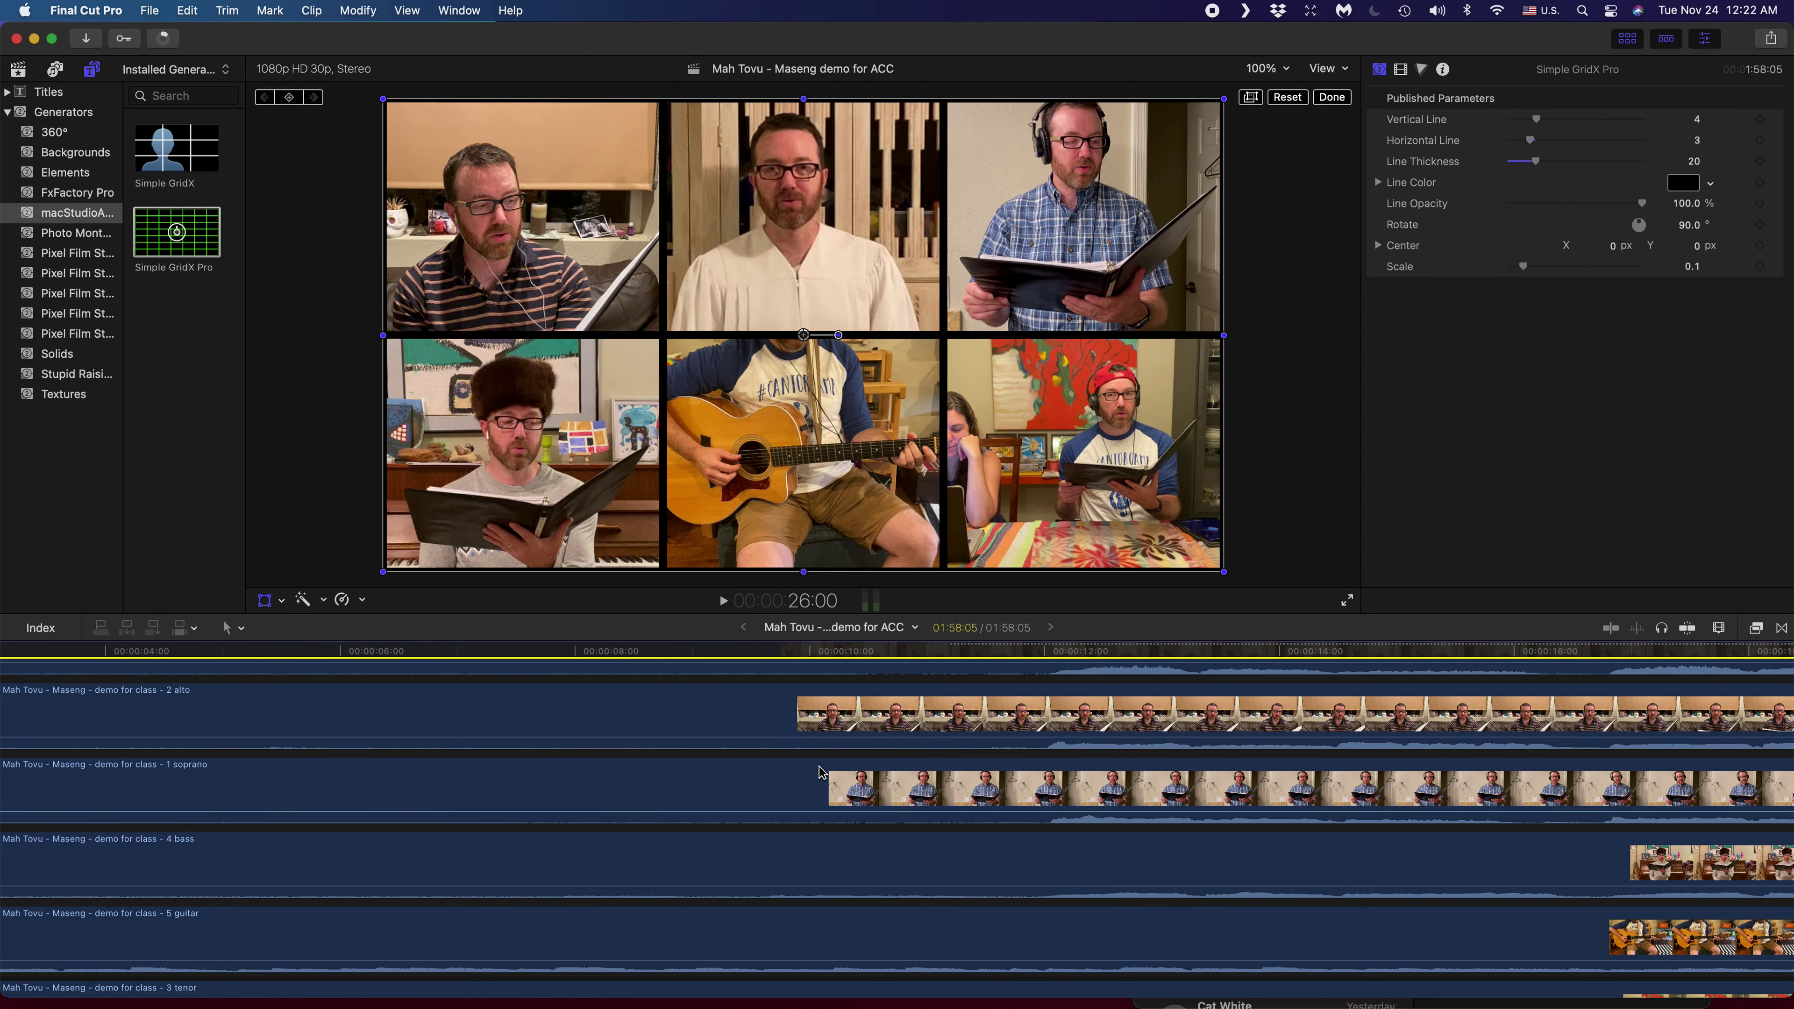
{"action": "scroll", "coordinate": [820, 773], "scroll_direction": "left", "scroll_amount": 5}
{"action": "scroll", "coordinate": [820, 778], "scroll_direction": "down", "scroll_amount": 4}
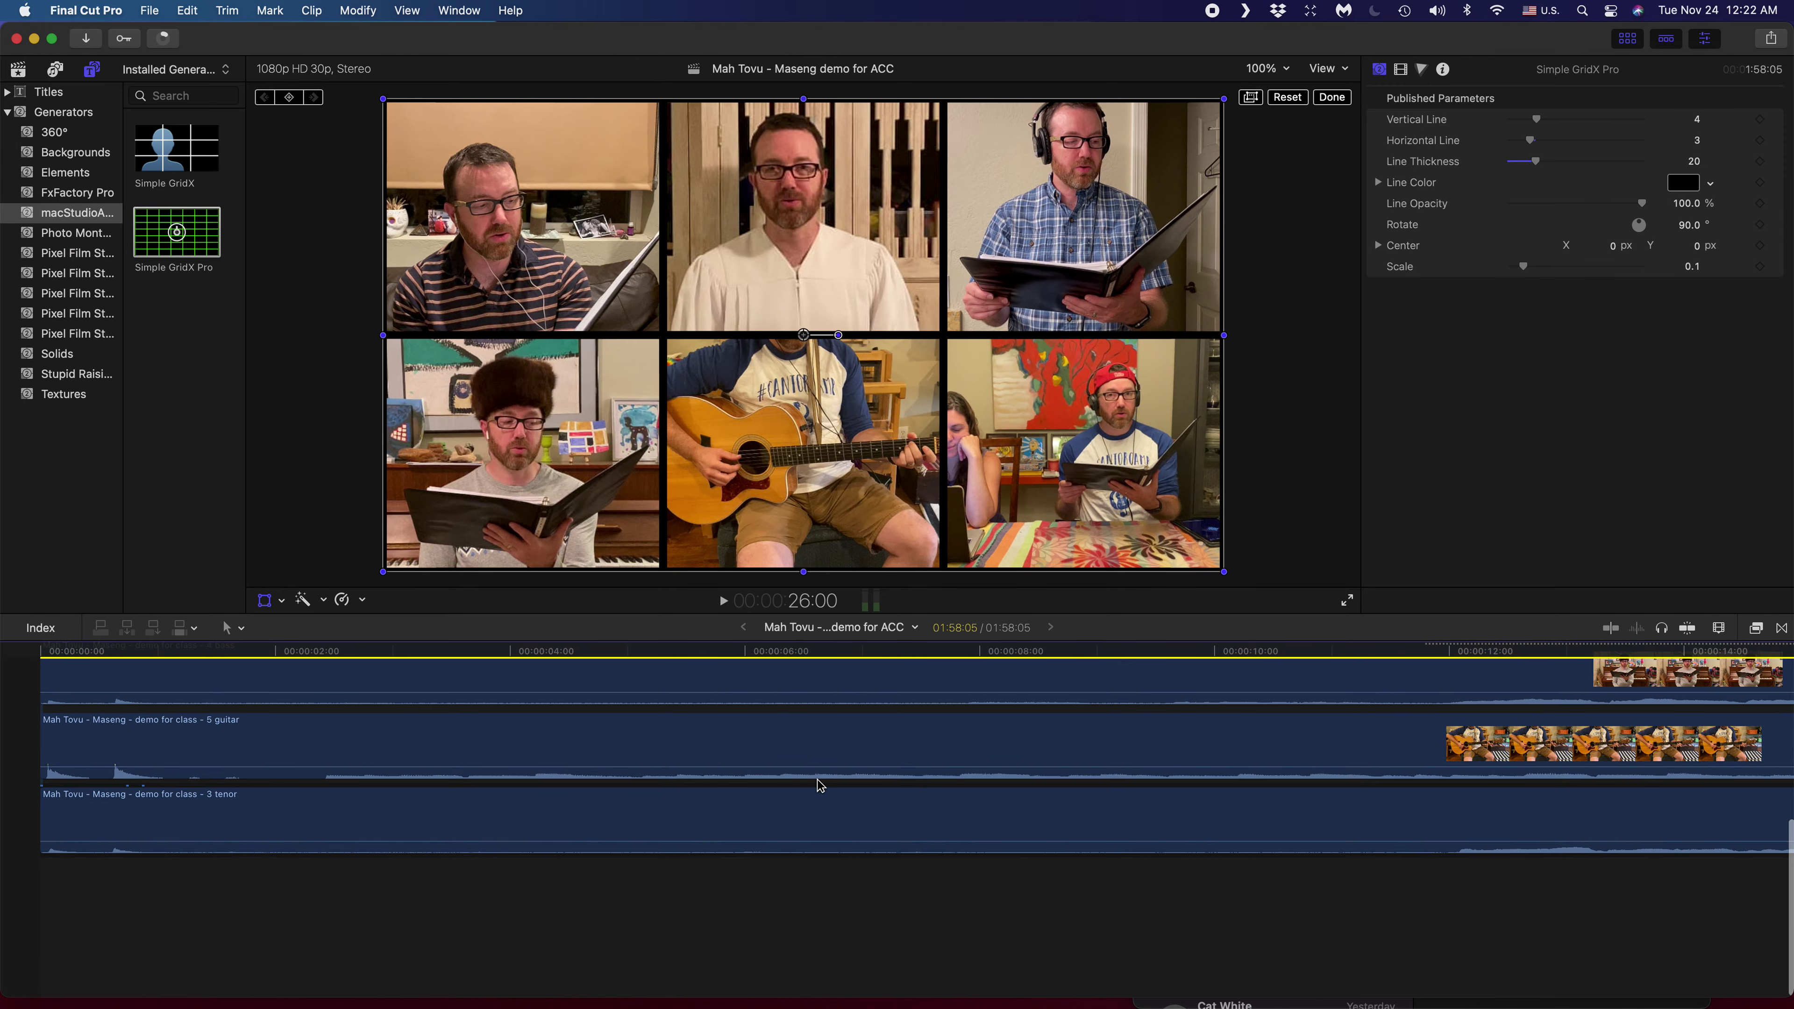
{"action": "scroll", "coordinate": [820, 785], "scroll_direction": "up", "scroll_amount": 3}
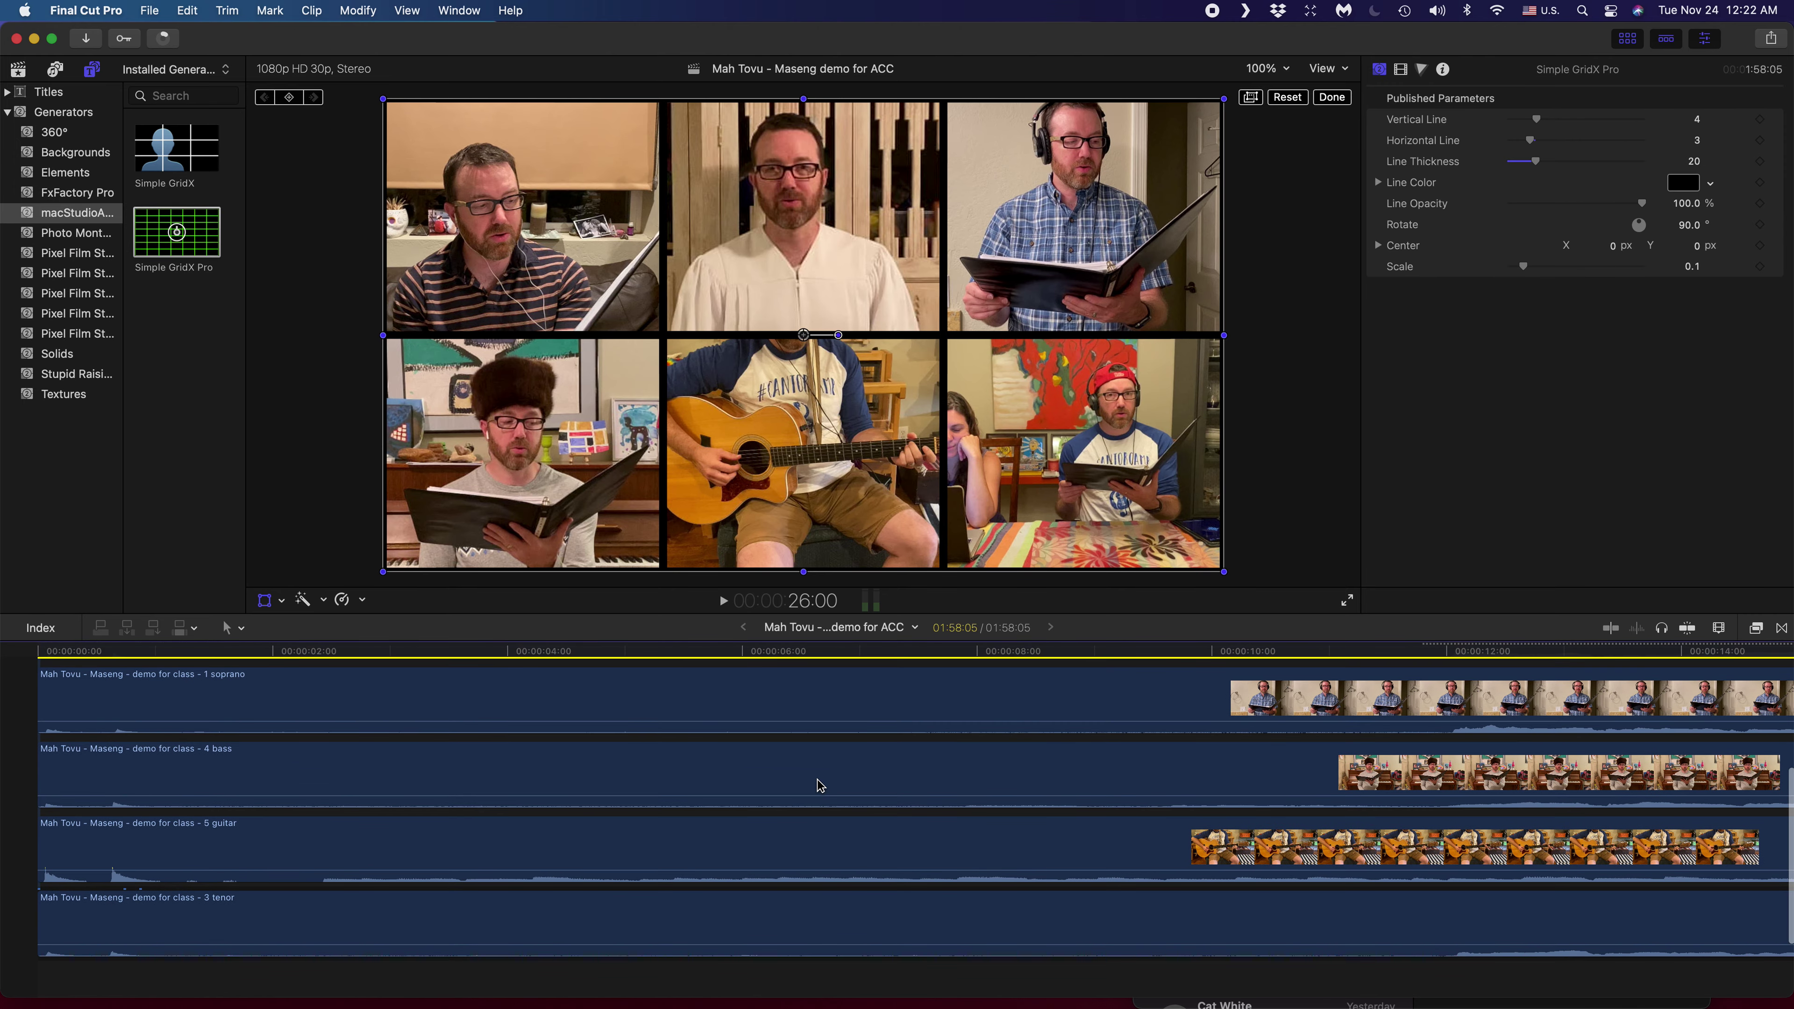
{"action": "left_click", "coordinate": [625, 834]}
{"action": "scroll", "coordinate": [629, 837], "scroll_direction": "up", "scroll_amount": 2}
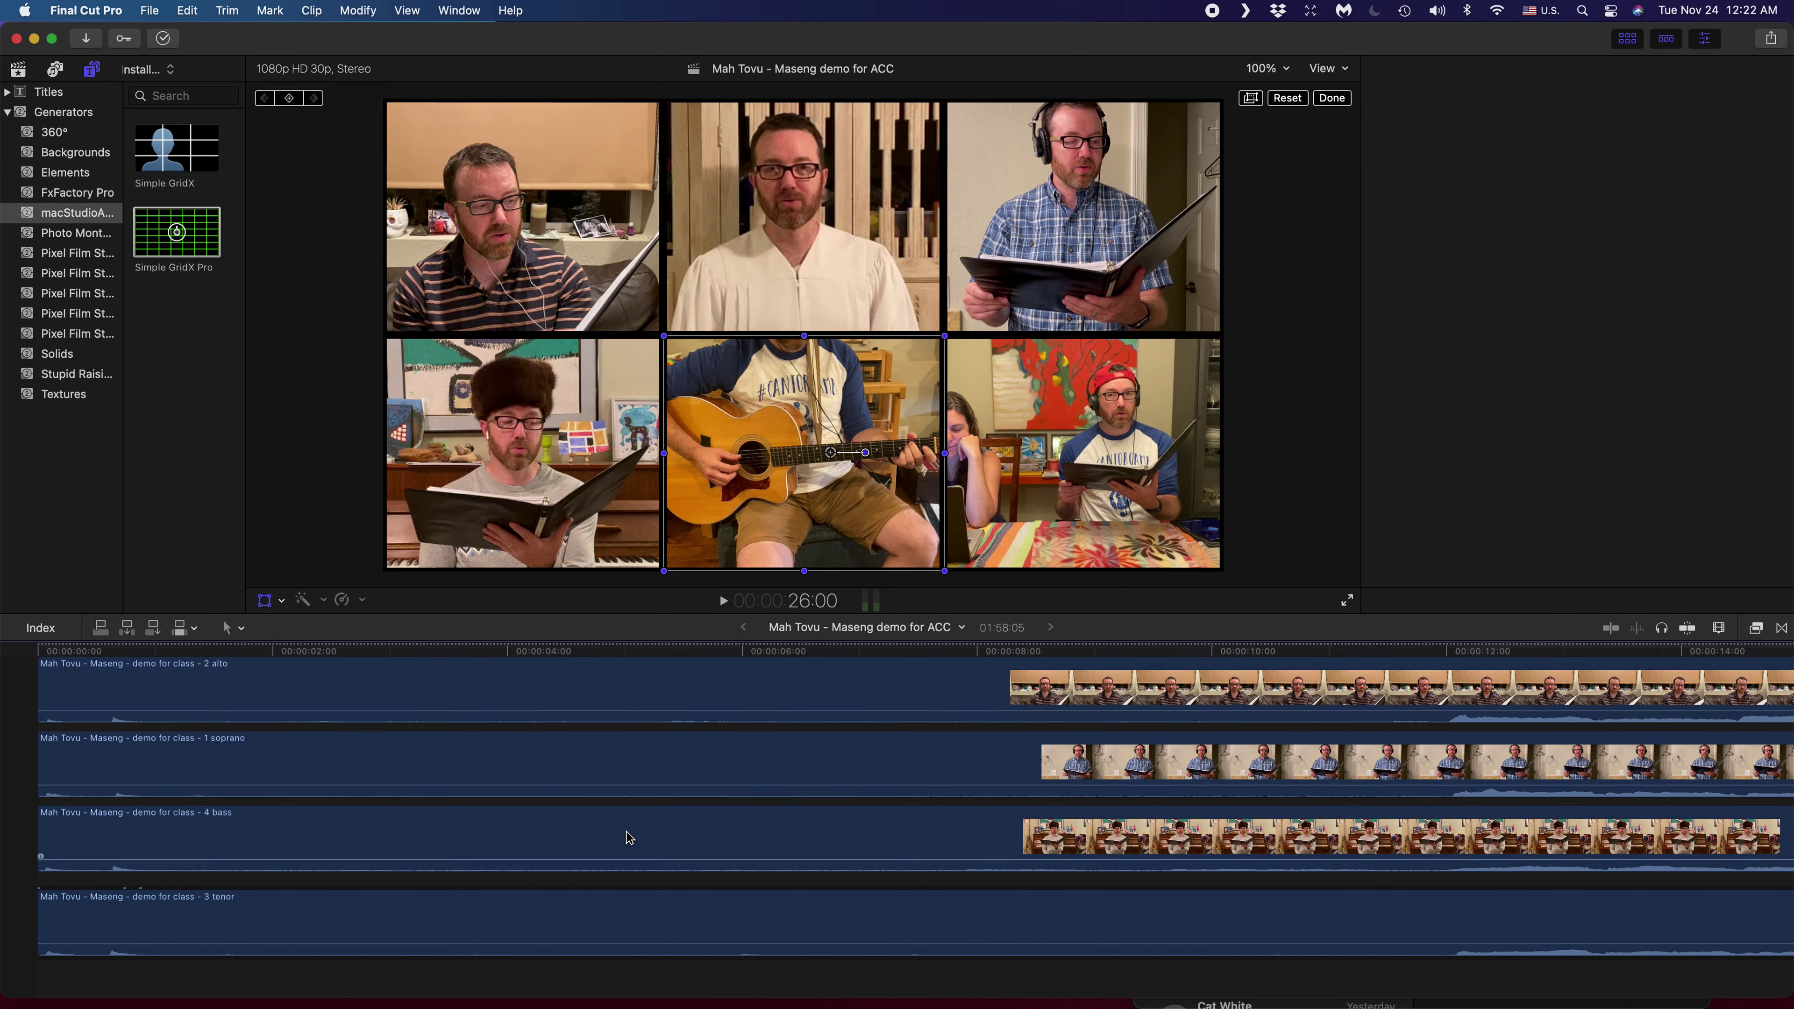
{"action": "key", "text": "Delete"}
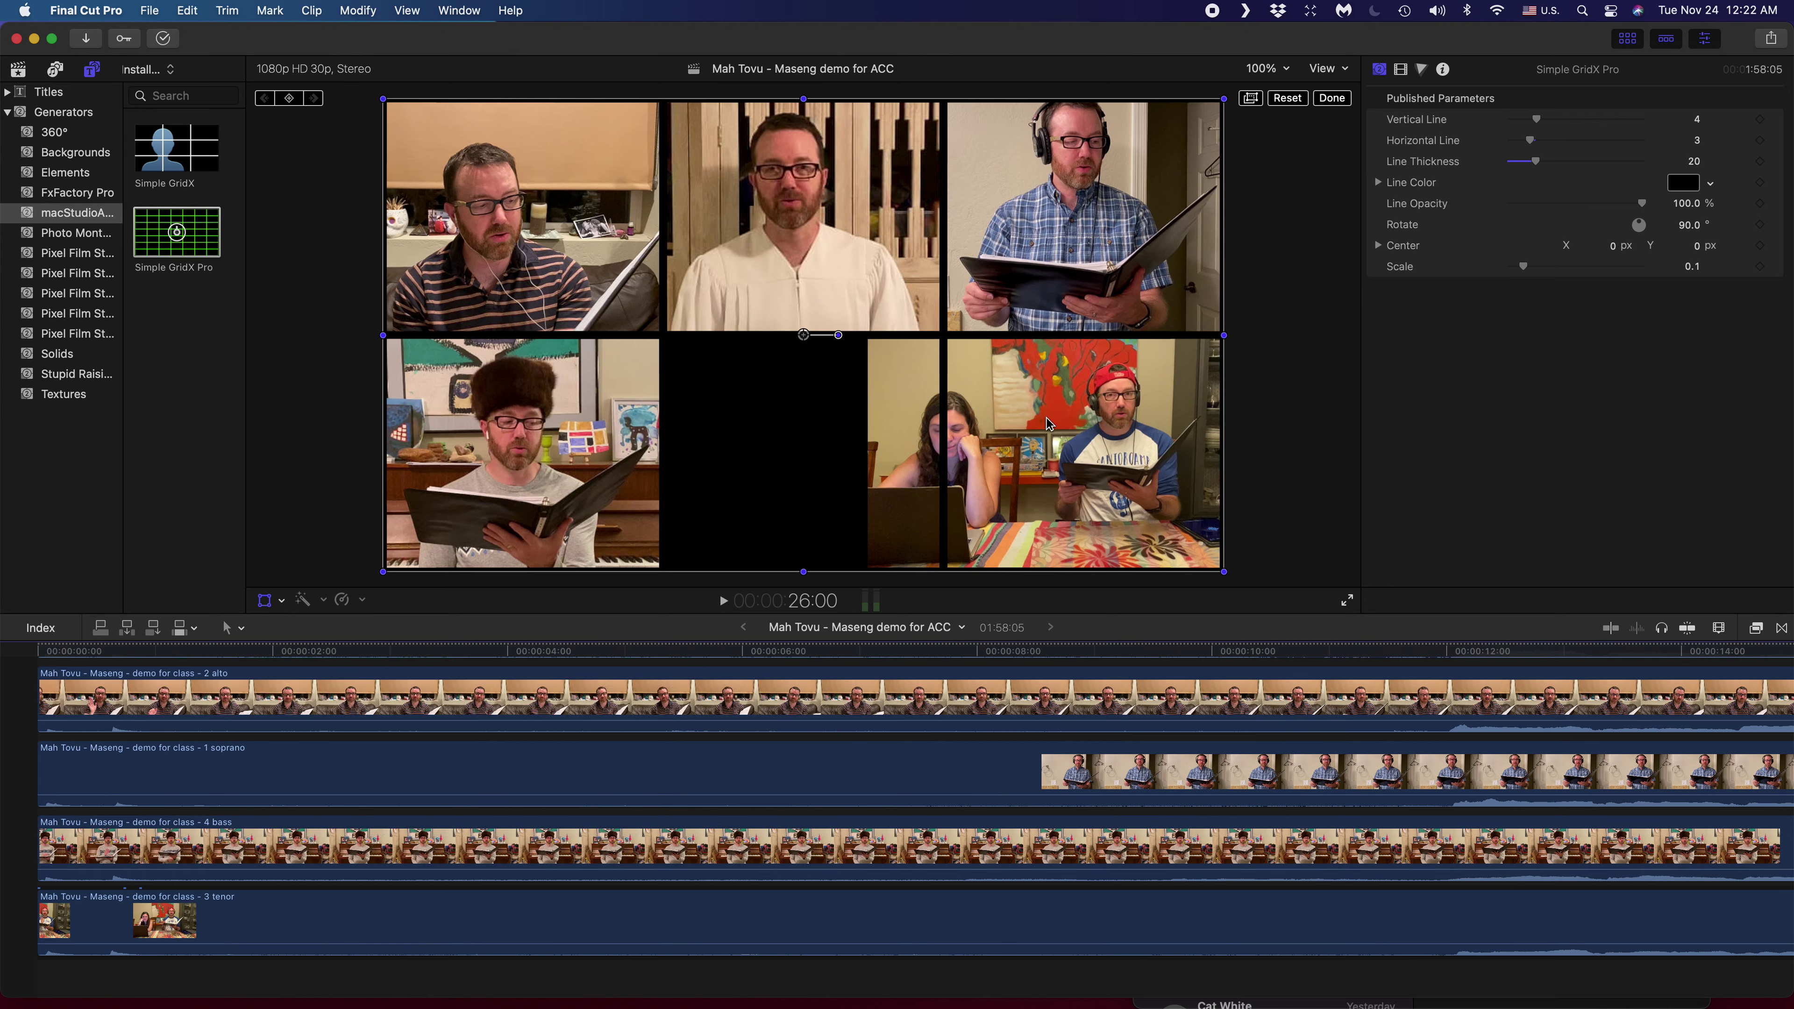
- Switch the viewer to Transform and set the bass clip's Crop Left and Right to 0
{"action": "left_click", "coordinate": [322, 867]}
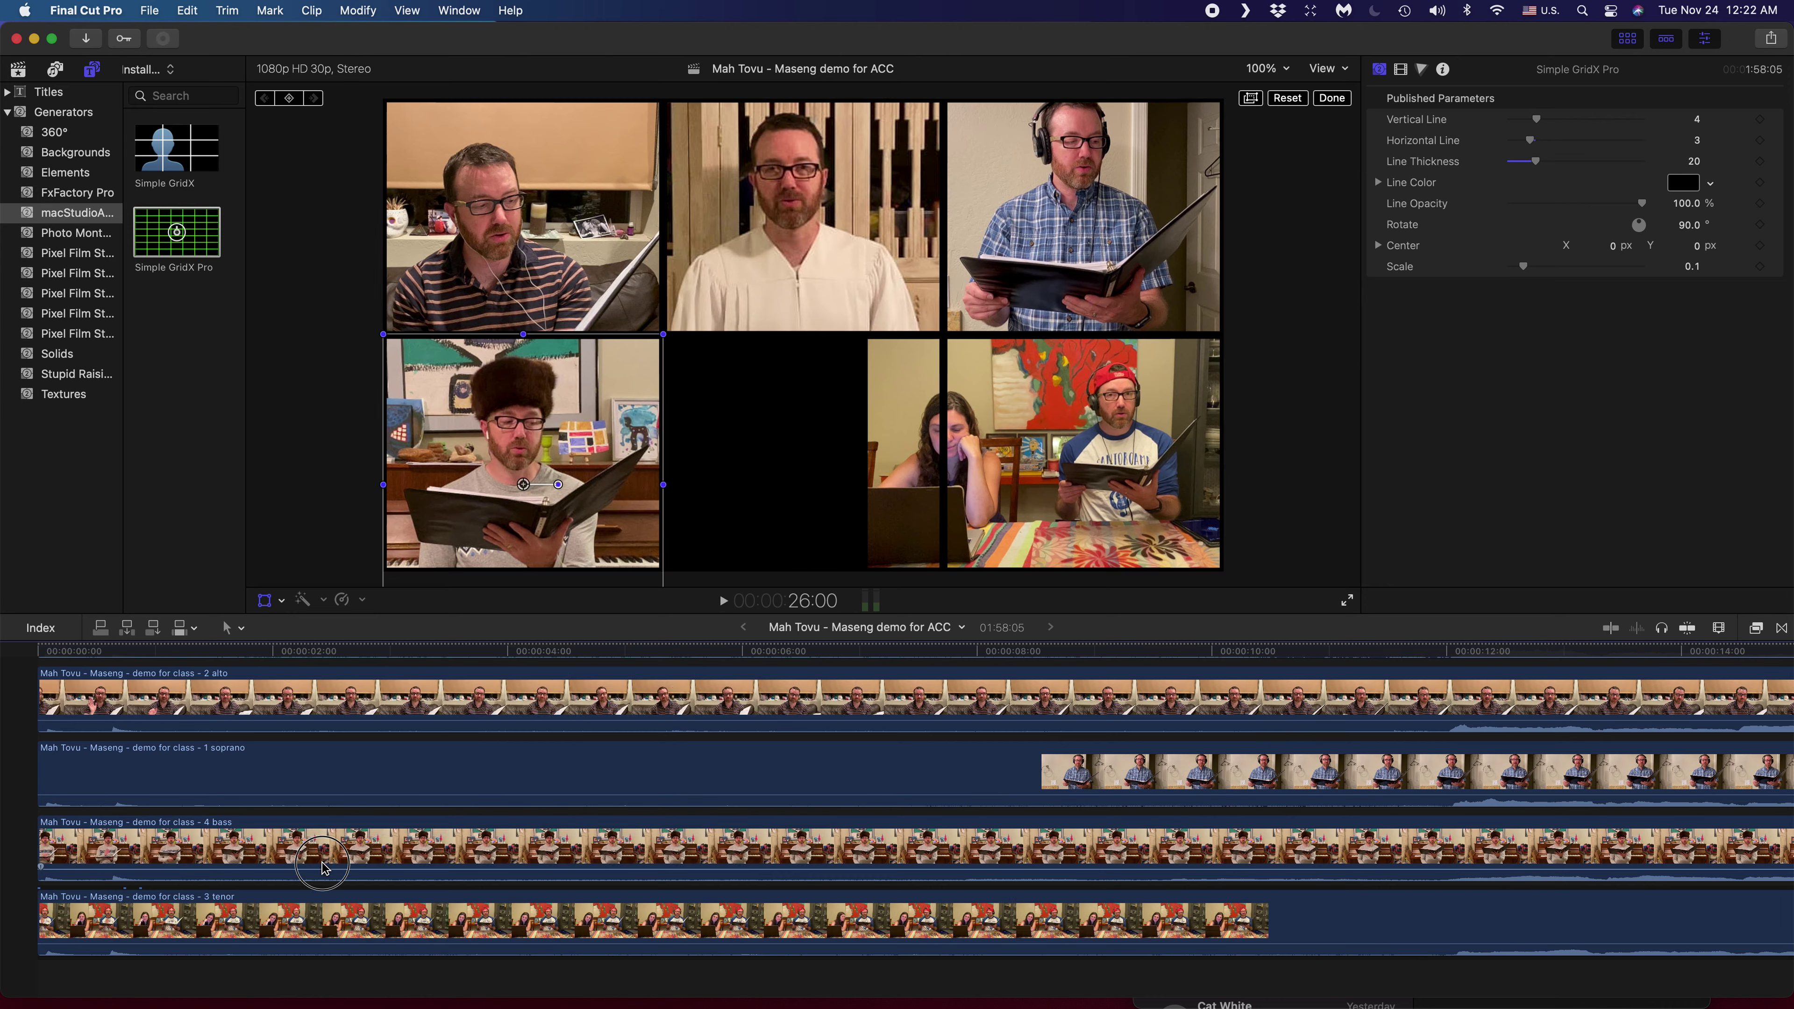
{"action": "right_click", "coordinate": [562, 434]}
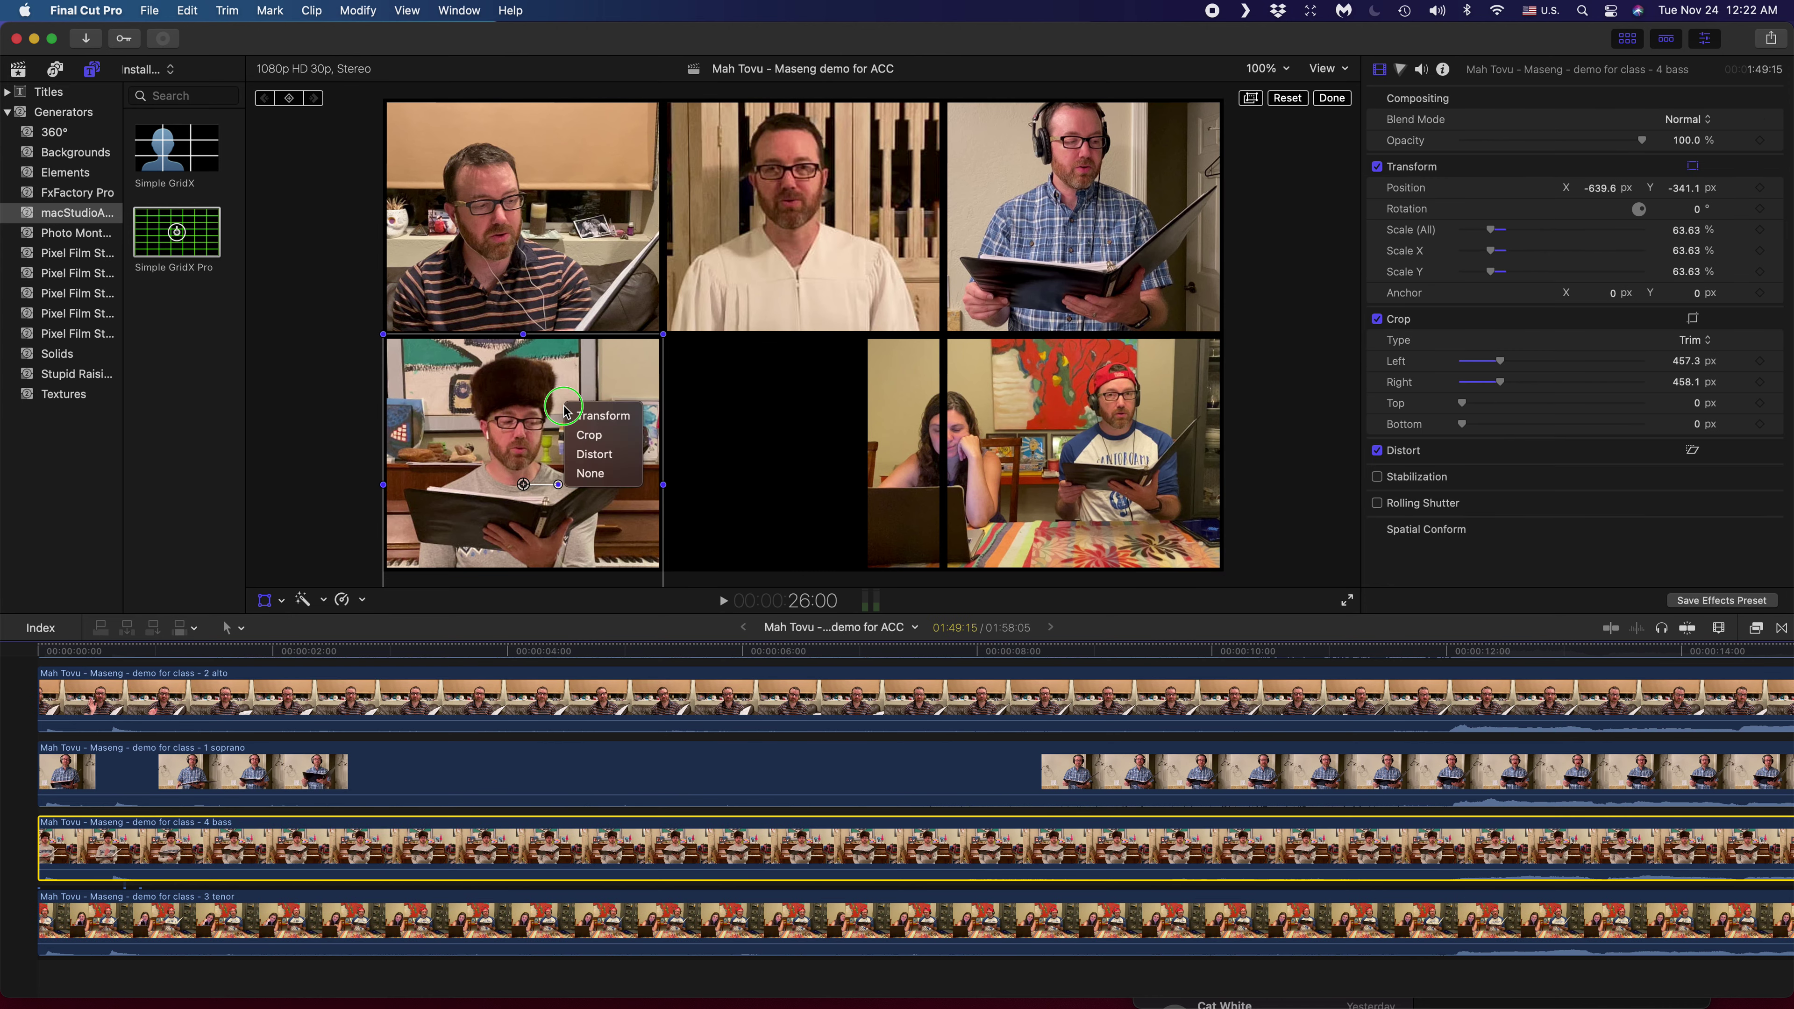
{"action": "left_click", "coordinate": [606, 422]}
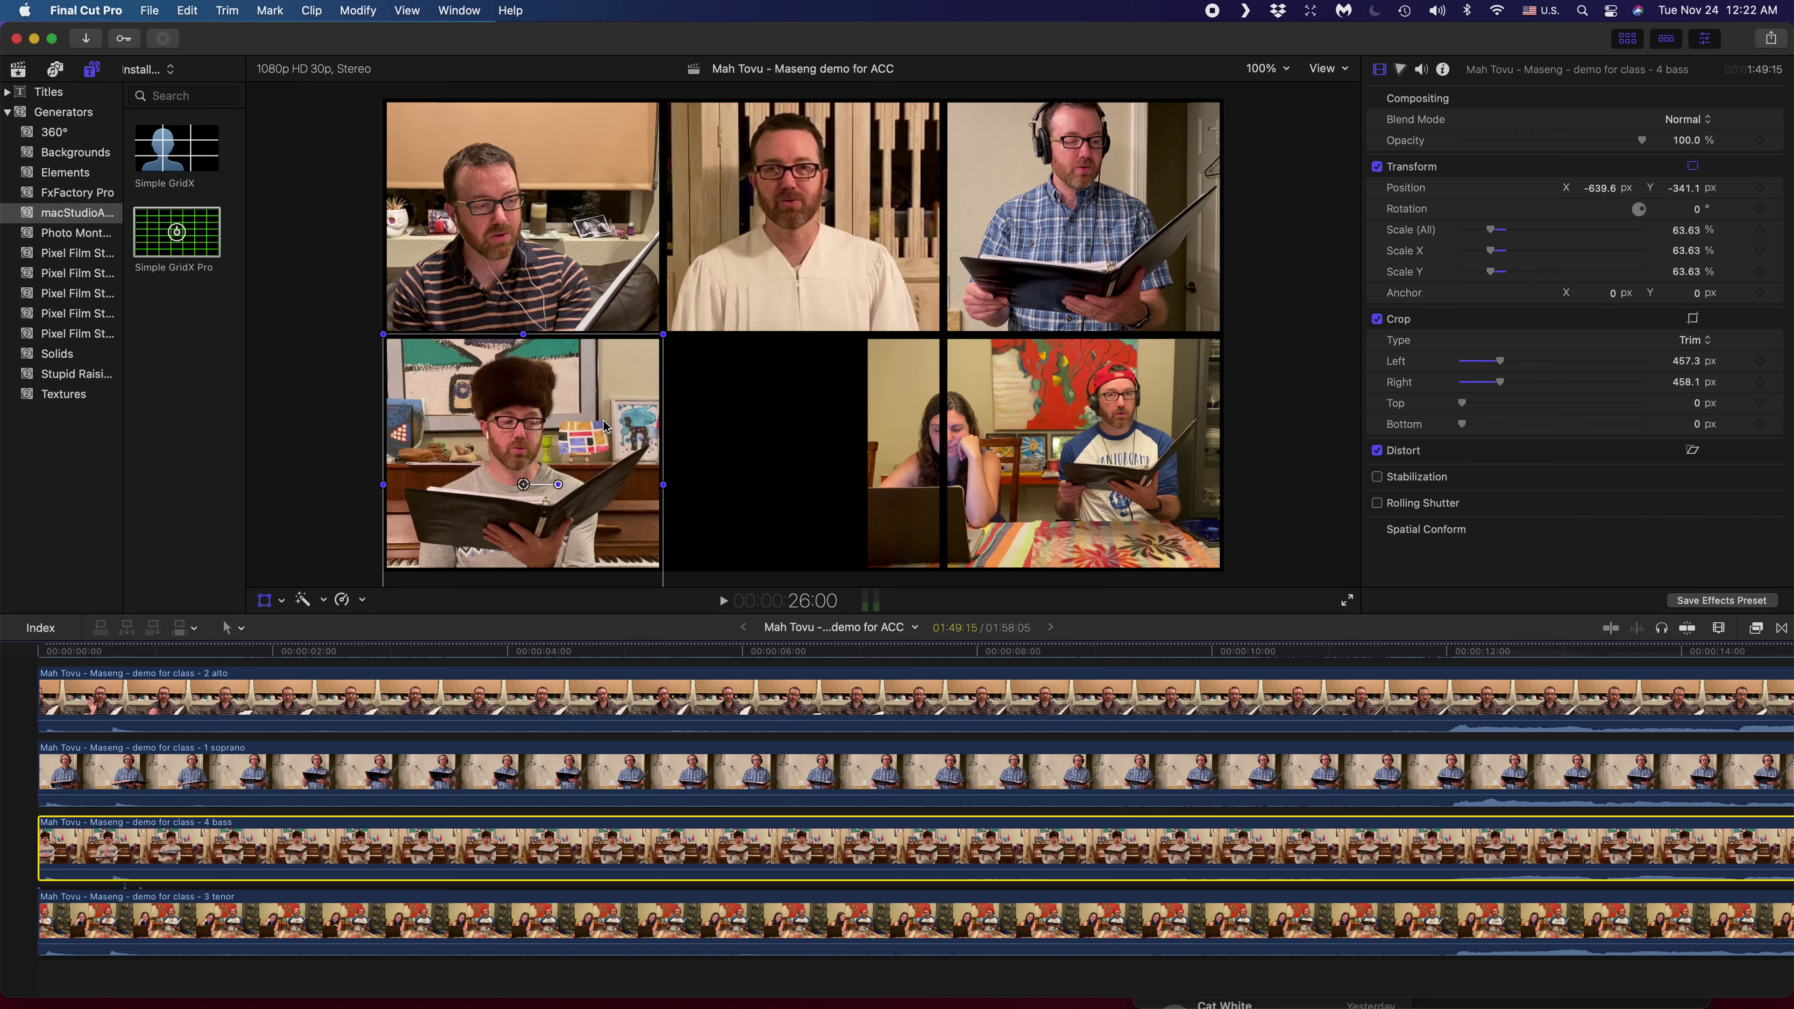
{"action": "left_click", "coordinate": [1683, 361]}
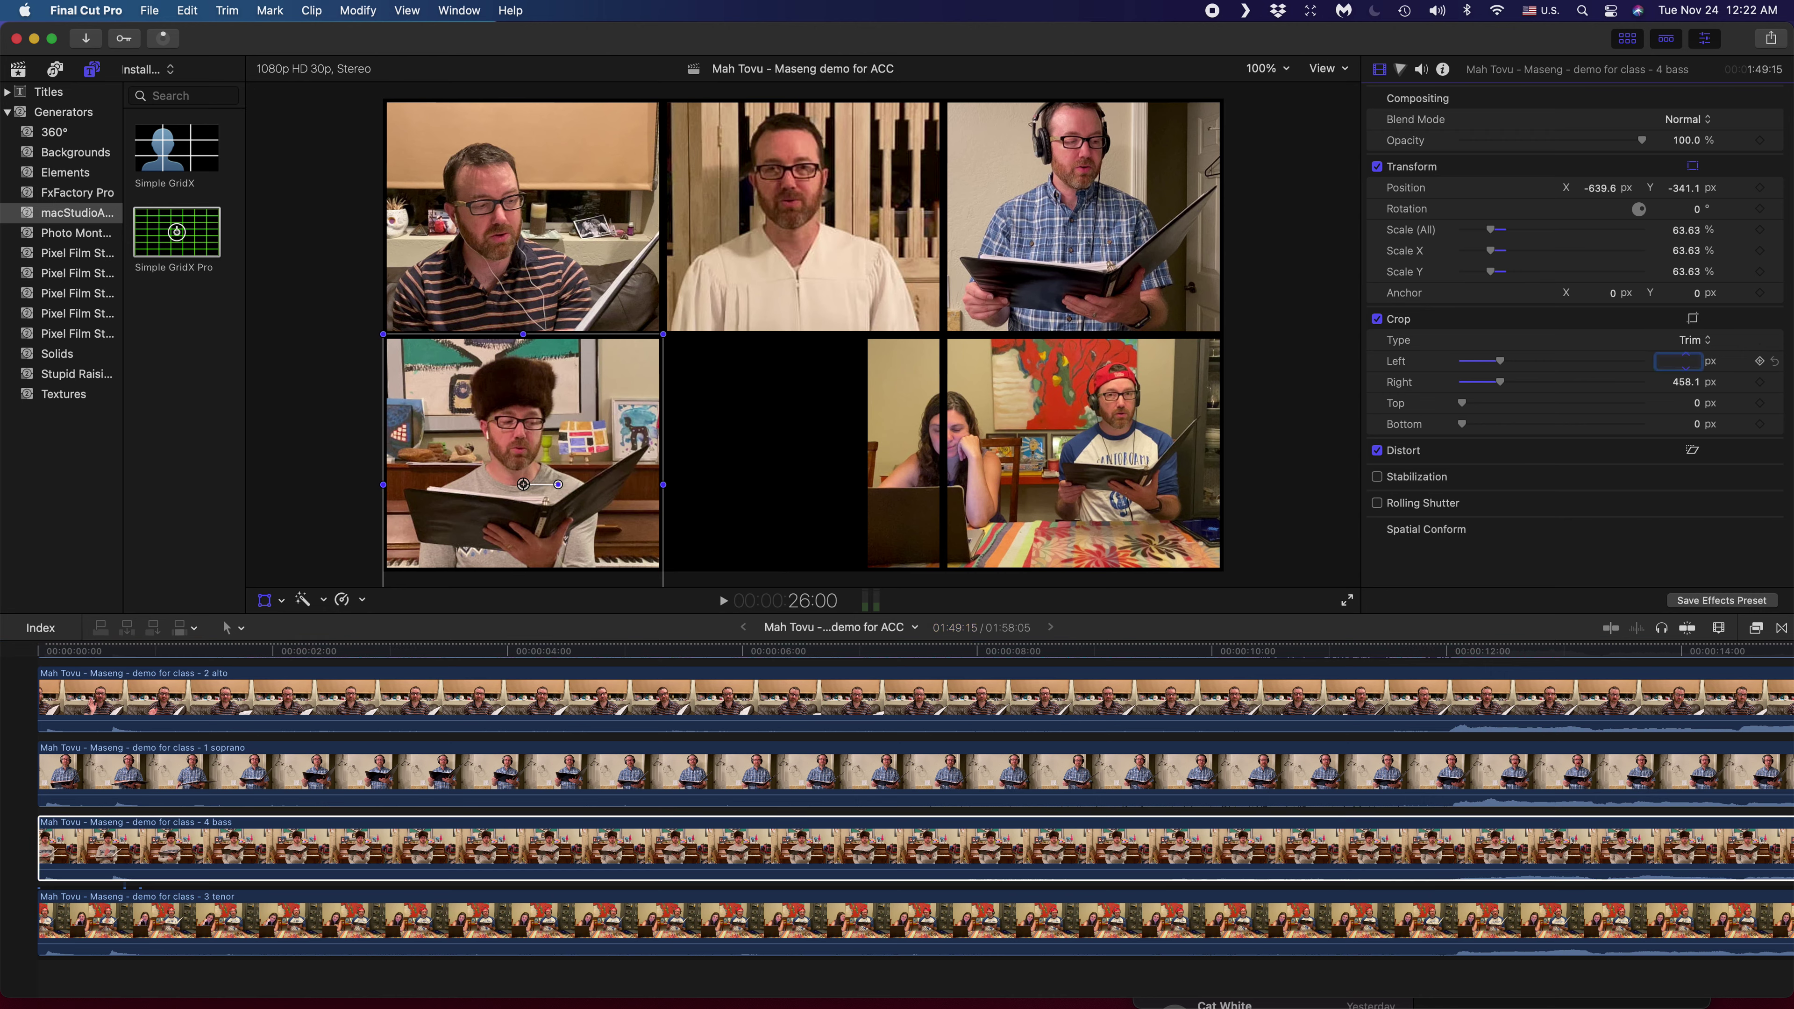
{"action": "type", "text": "0"}
{"action": "key", "text": "Return"}
{"action": "left_click", "coordinate": [1685, 381]}
{"action": "type", "text": "0"}
{"action": "key", "text": "Return"}
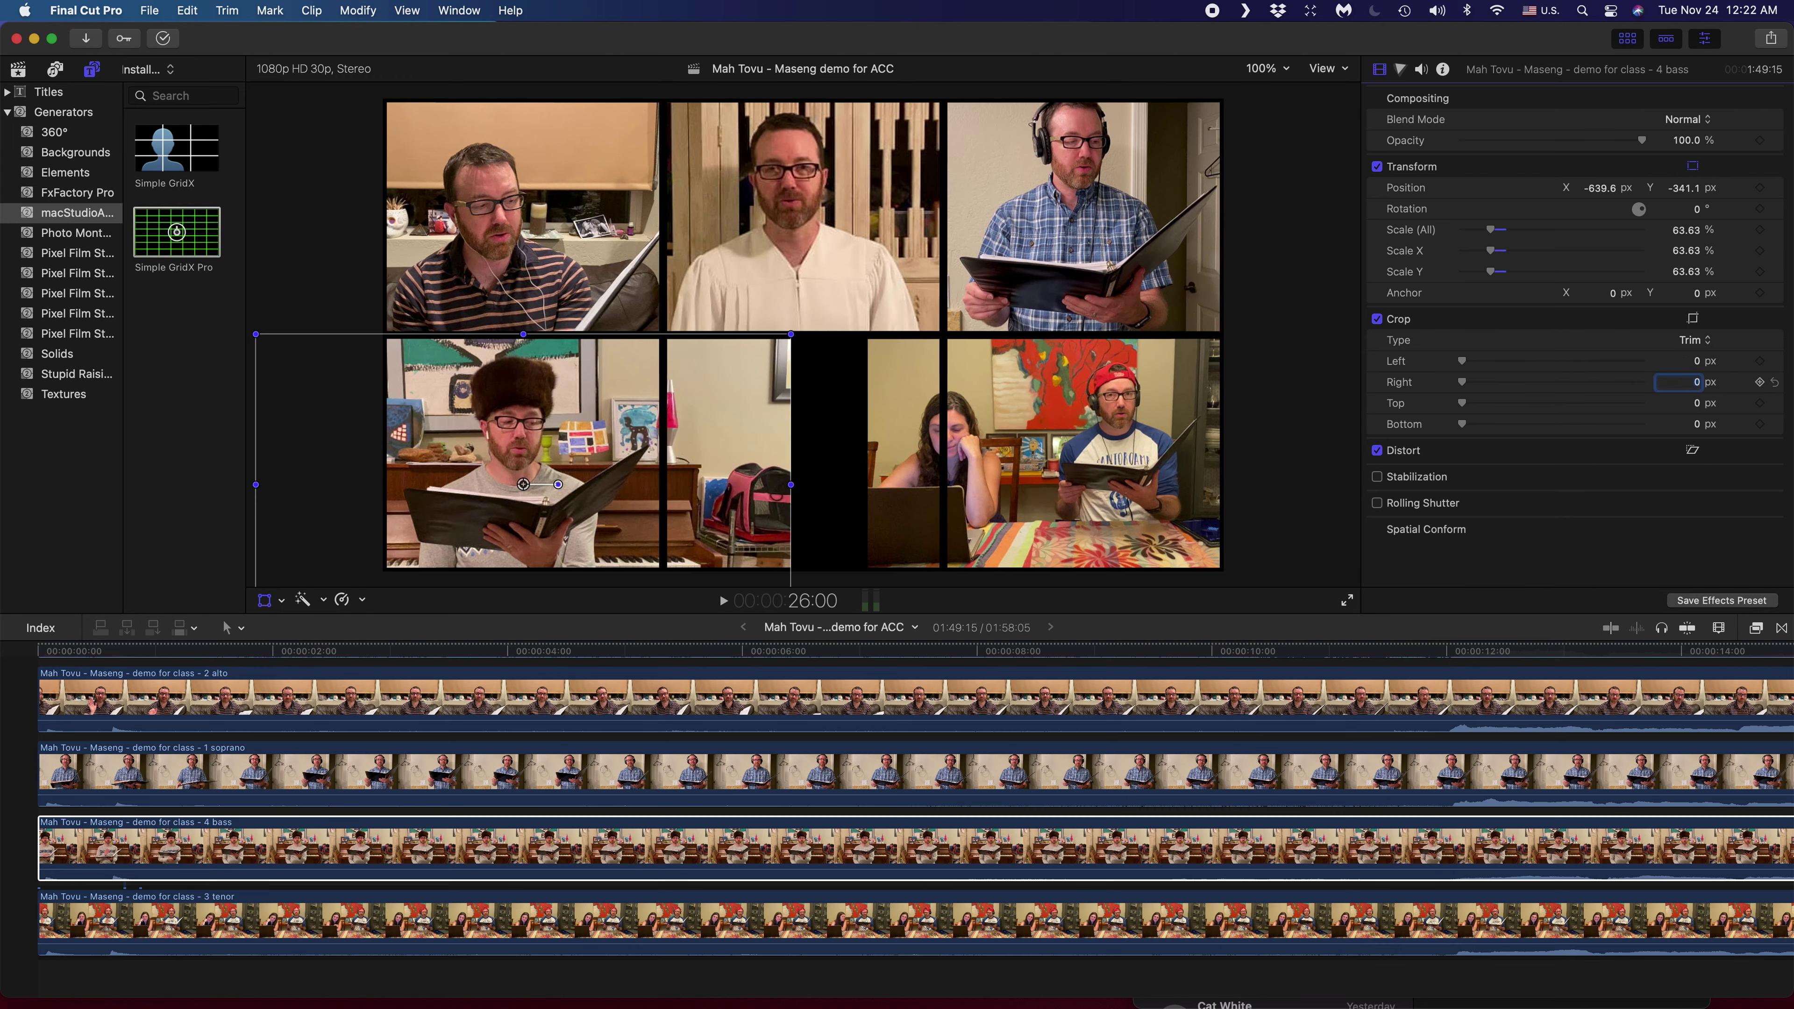
- Select the tenor clip in the timeline
{"action": "scroll", "coordinate": [706, 919], "scroll_direction": "down", "scroll_amount": 3}
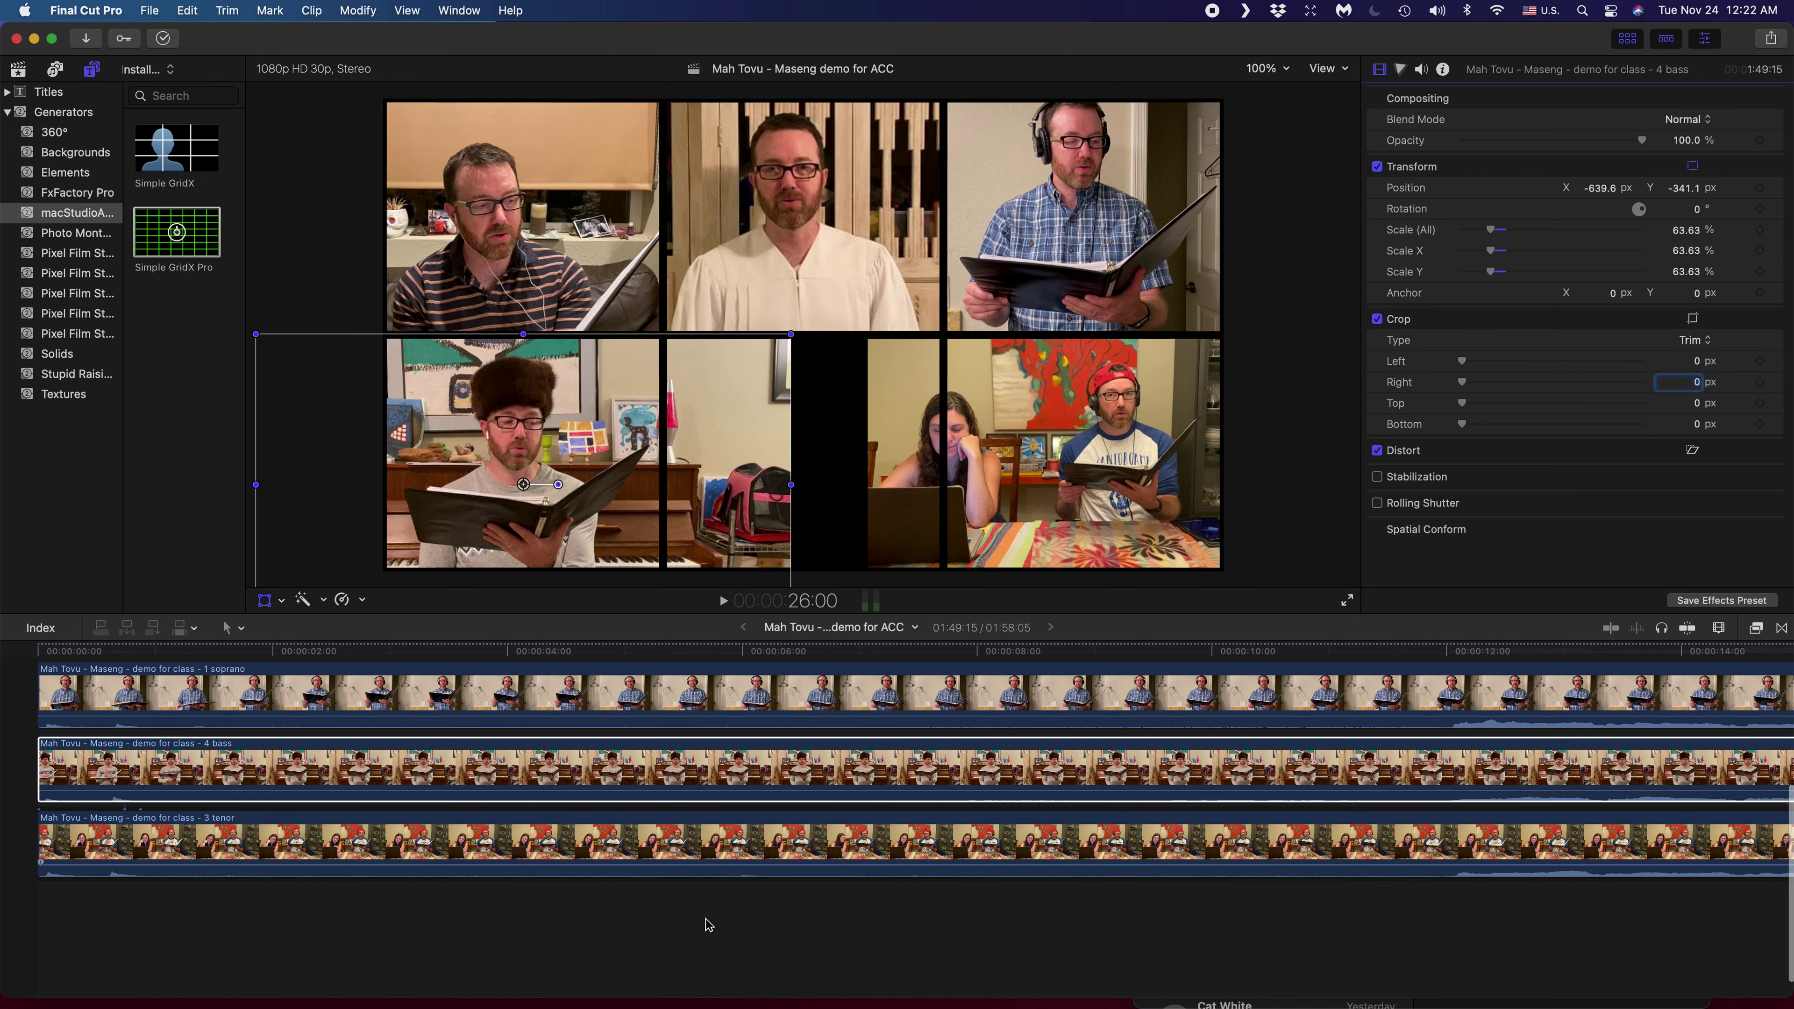
{"action": "left_click", "coordinate": [690, 852]}
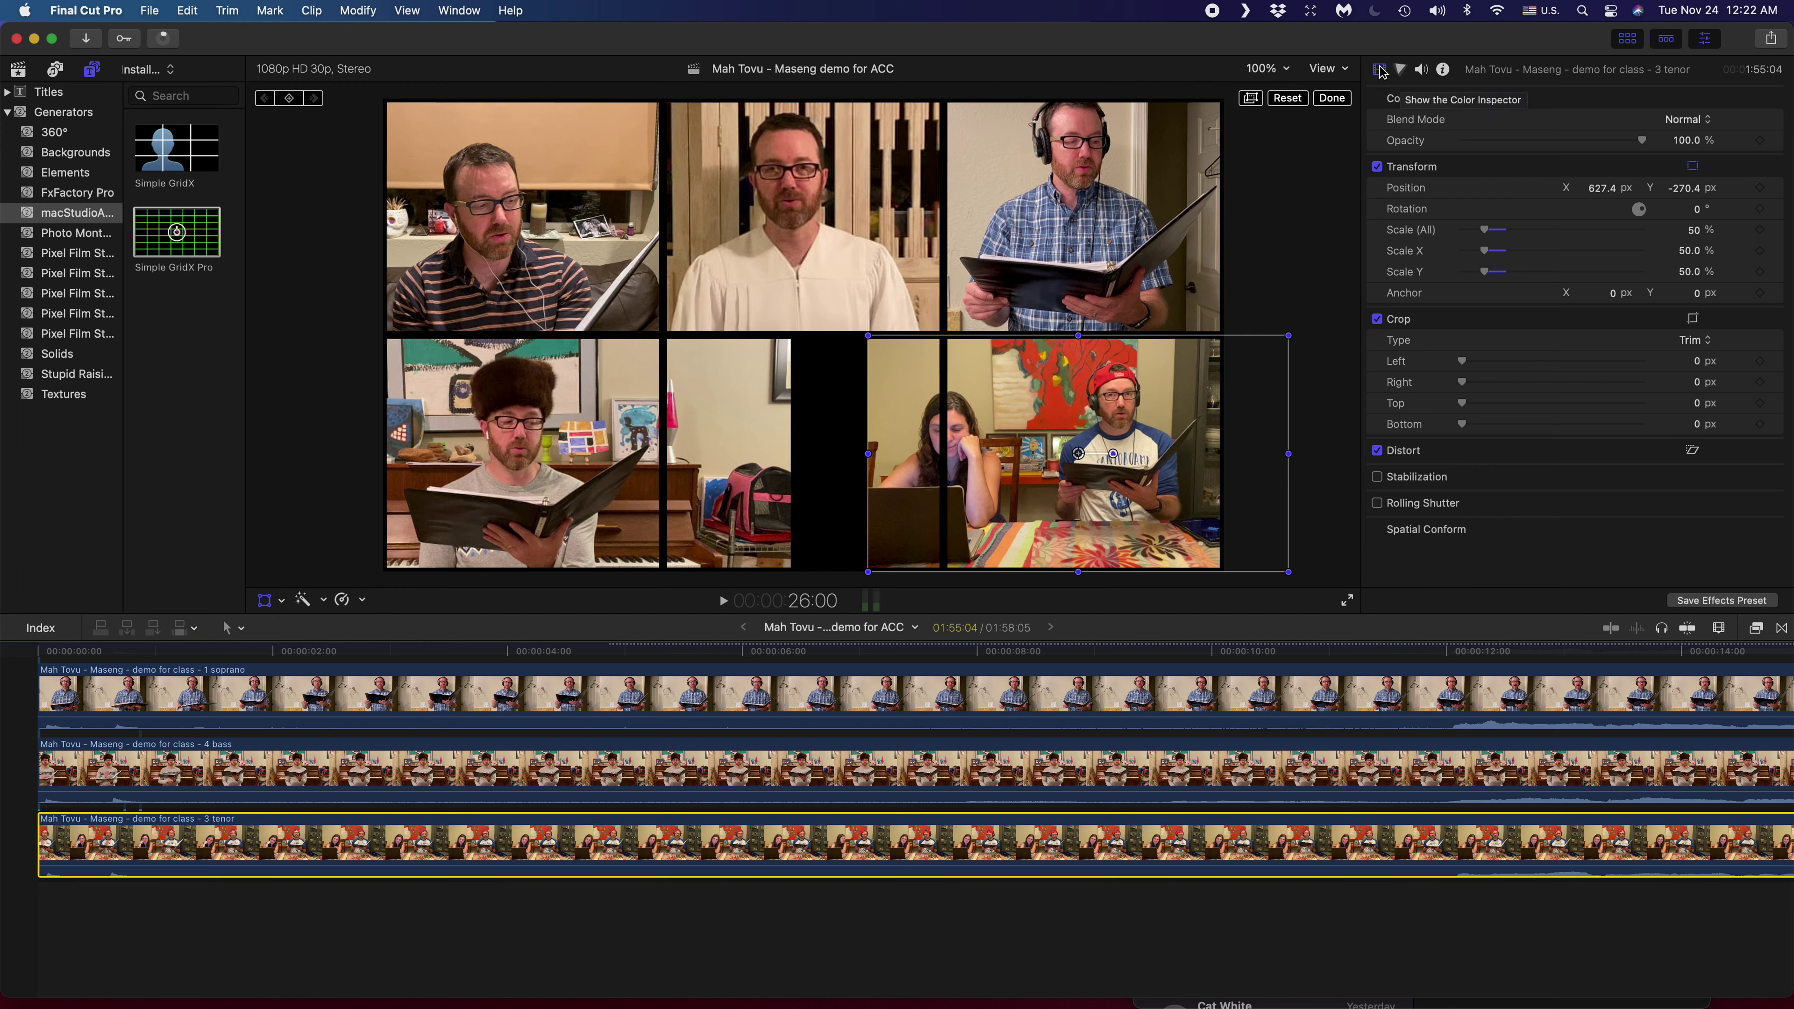
{"action": "scroll", "coordinate": [426, 867], "scroll_direction": "up", "scroll_amount": 1}
- Select the Simple GridX Pro clip and set Vertical Line to 4 and Horizontal Line to 2
{"action": "scroll", "coordinate": [426, 868], "scroll_direction": "up", "scroll_amount": 5}
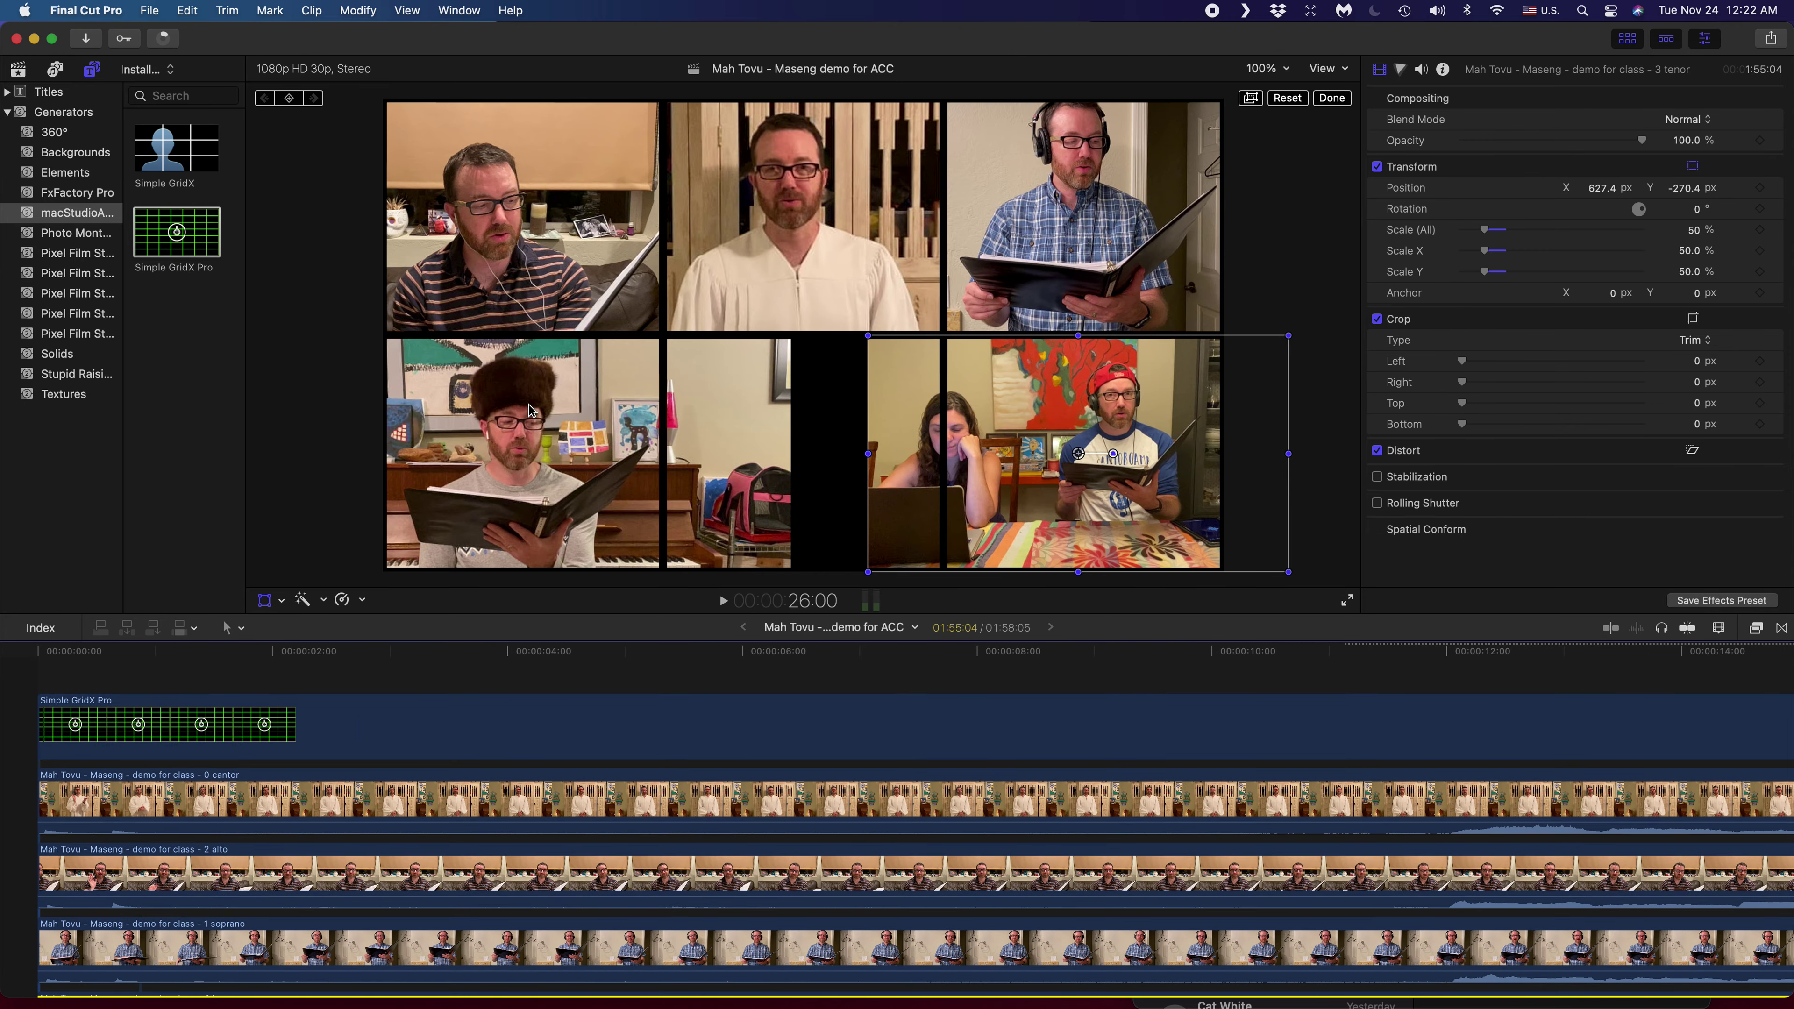
{"action": "left_click", "coordinate": [445, 724]}
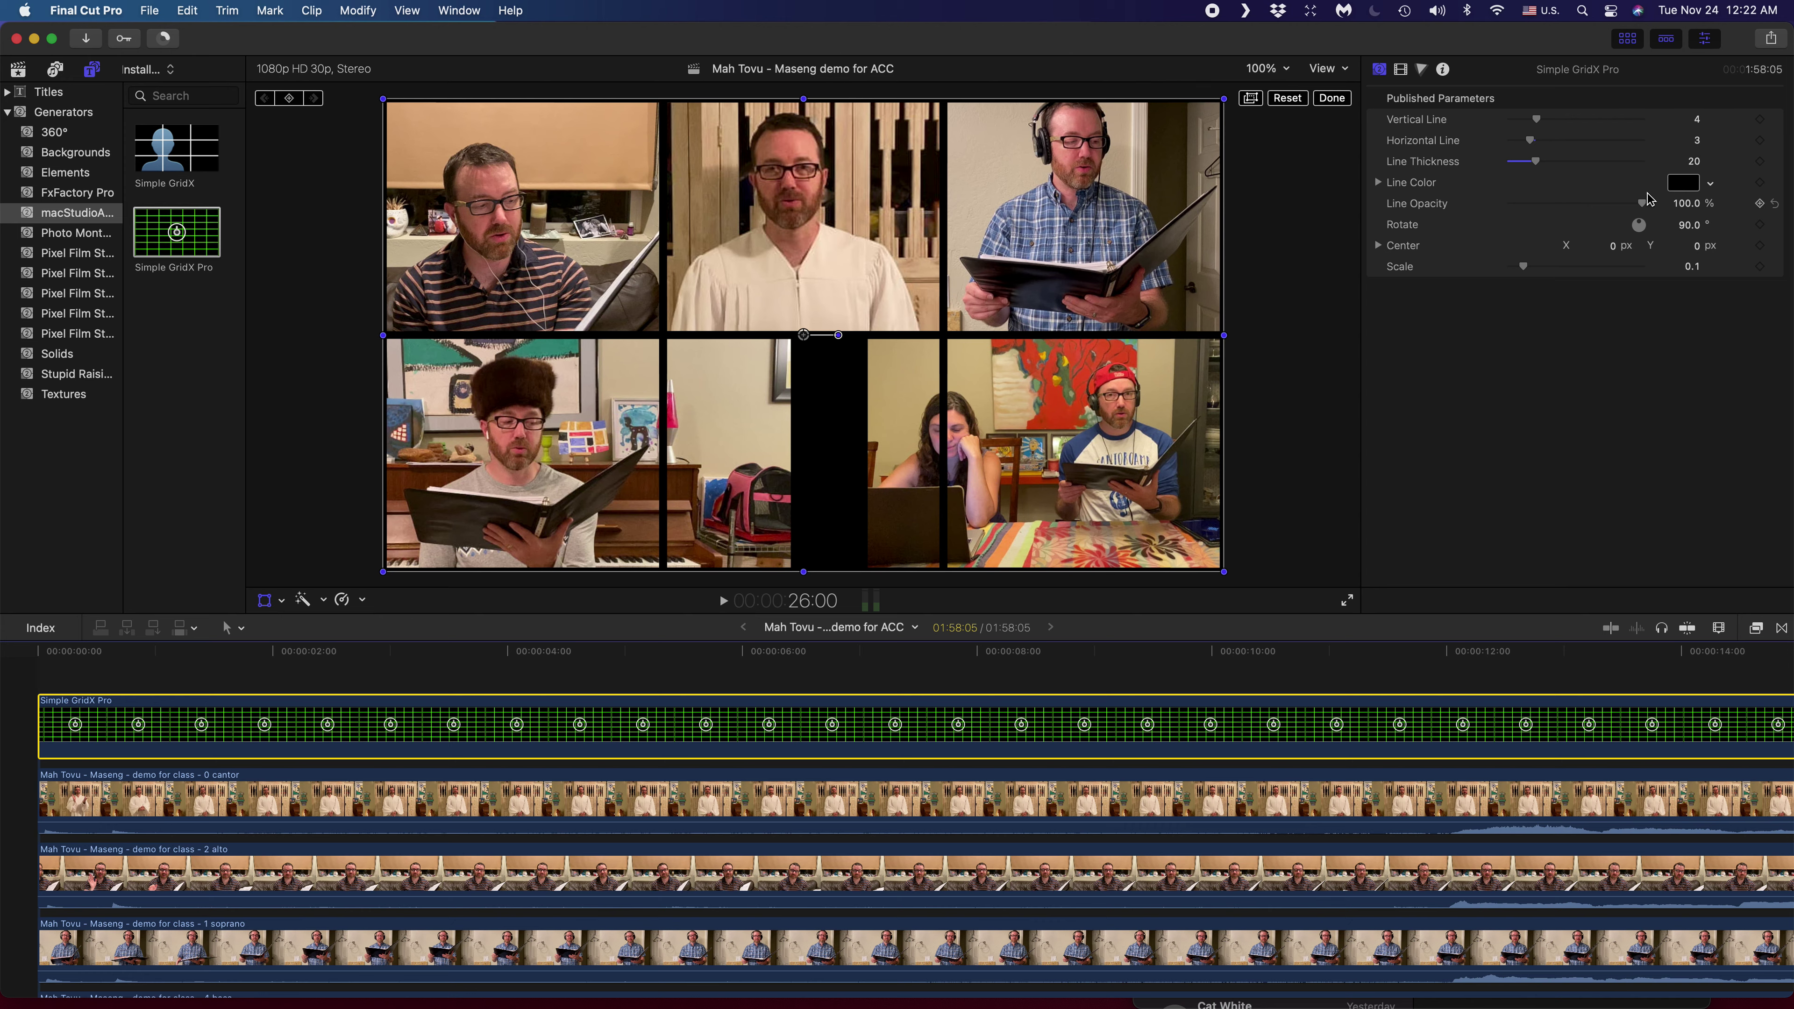
{"action": "left_click", "coordinate": [1699, 126]}
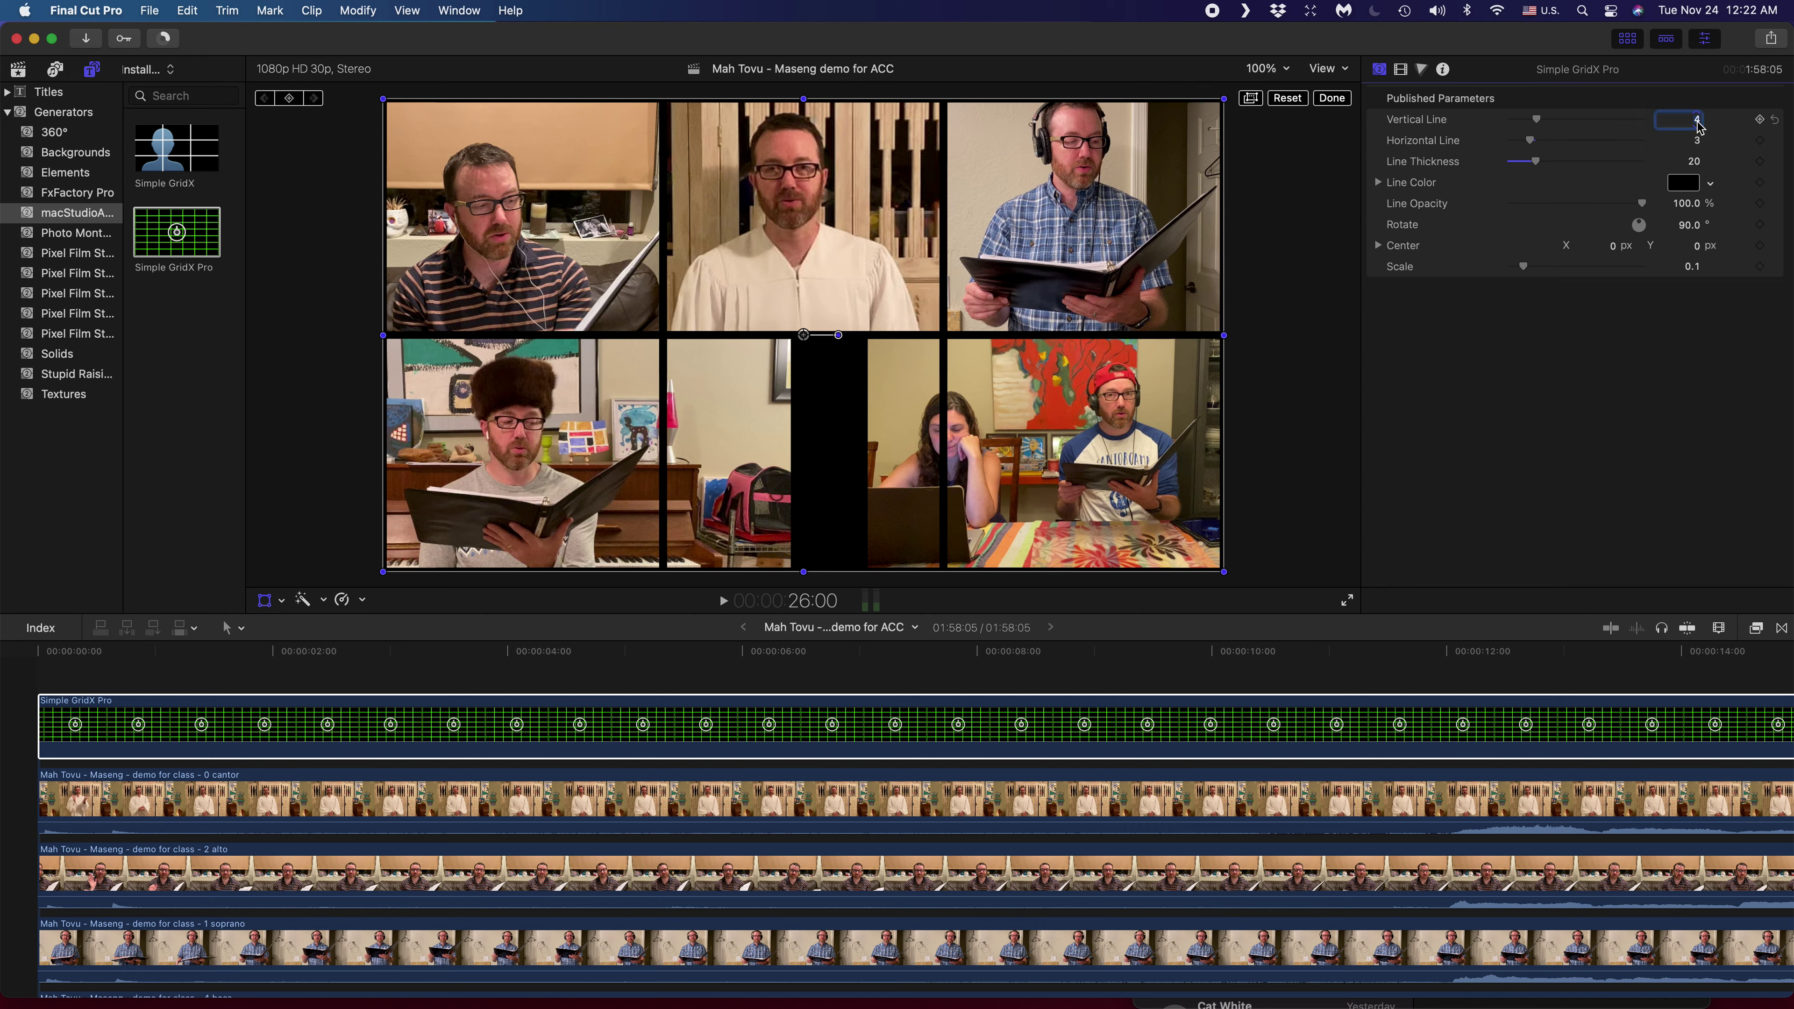
{"action": "type", "text": "3"}
{"action": "key", "text": "Return"}
{"action": "type", "text": "4"}
{"action": "key", "text": "Return"}
{"action": "left_click", "coordinate": [1699, 140]}
{"action": "type", "text": "2"}
{"action": "key", "text": "Return"}
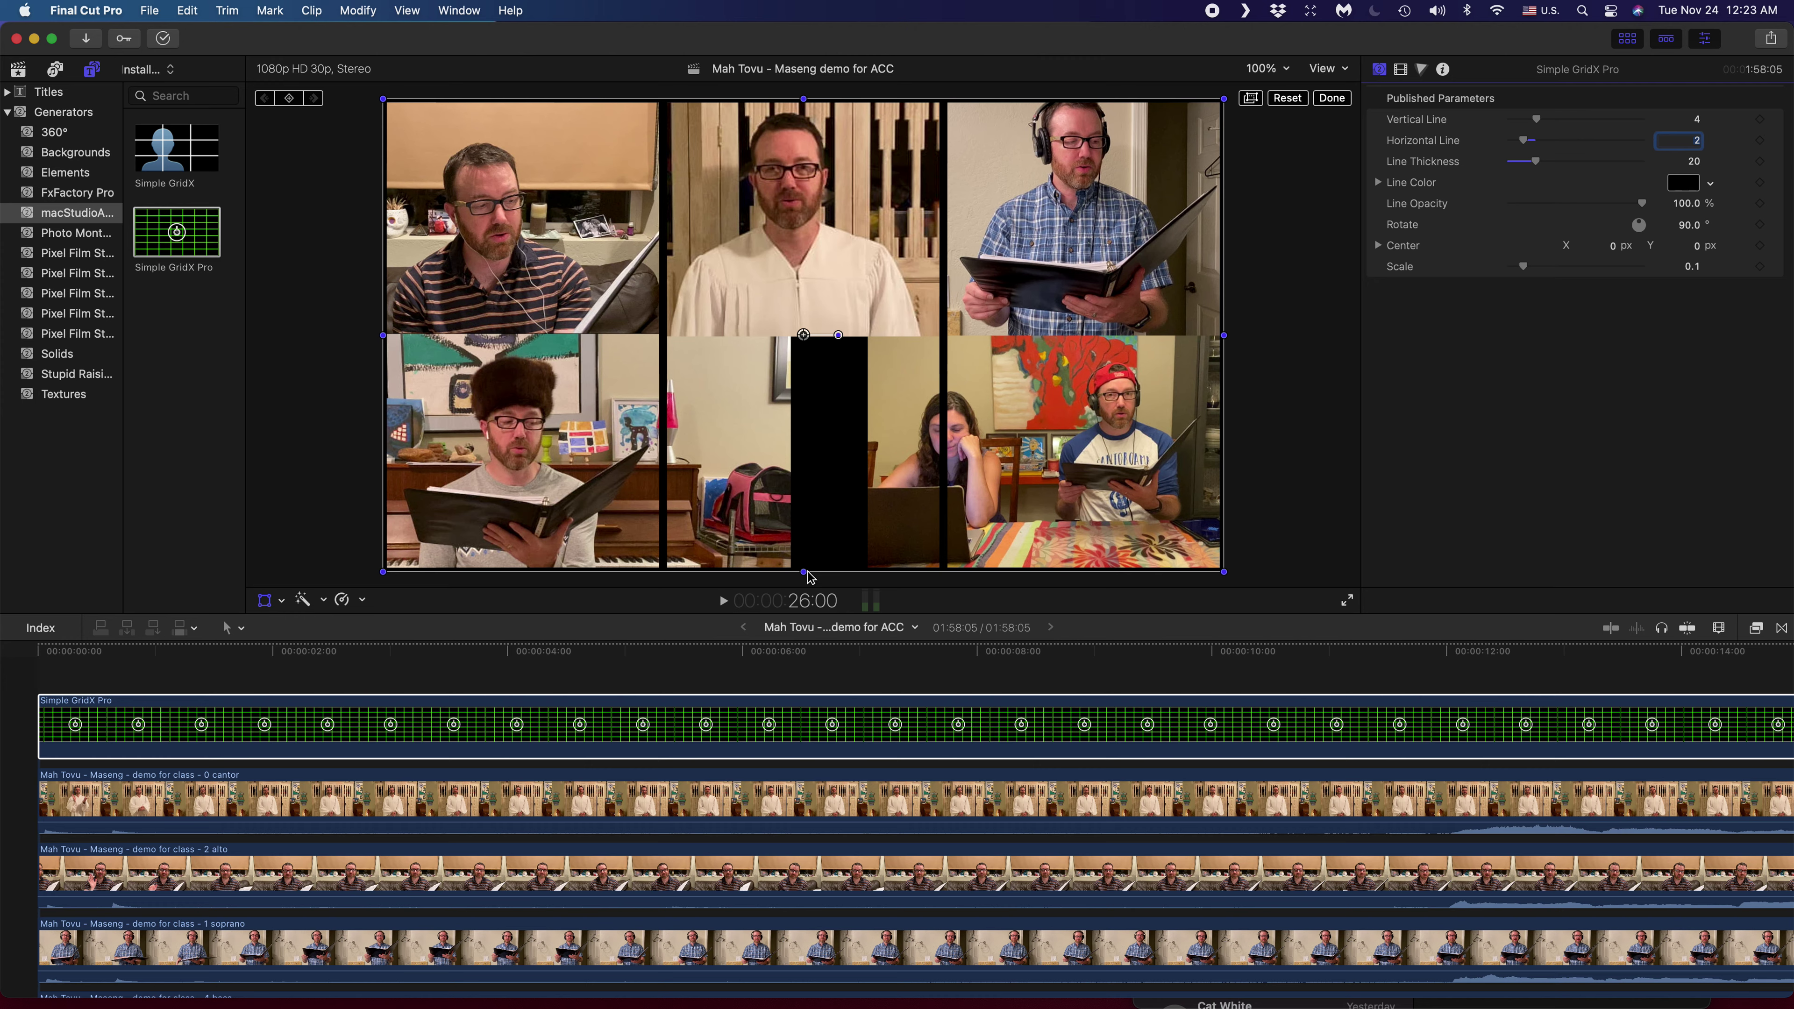
- Squash the grid to about half its height and move it up over the top row
{"action": "left_click_drag", "start_coordinate": [806, 572], "coordinate": [804, 467]}
{"action": "left_click_drag", "start_coordinate": [940, 355], "coordinate": [948, 253]}
{"action": "left_click_drag", "start_coordinate": [808, 367], "coordinate": [807, 352]}
{"action": "left_click_drag", "start_coordinate": [844, 289], "coordinate": [847, 247]}
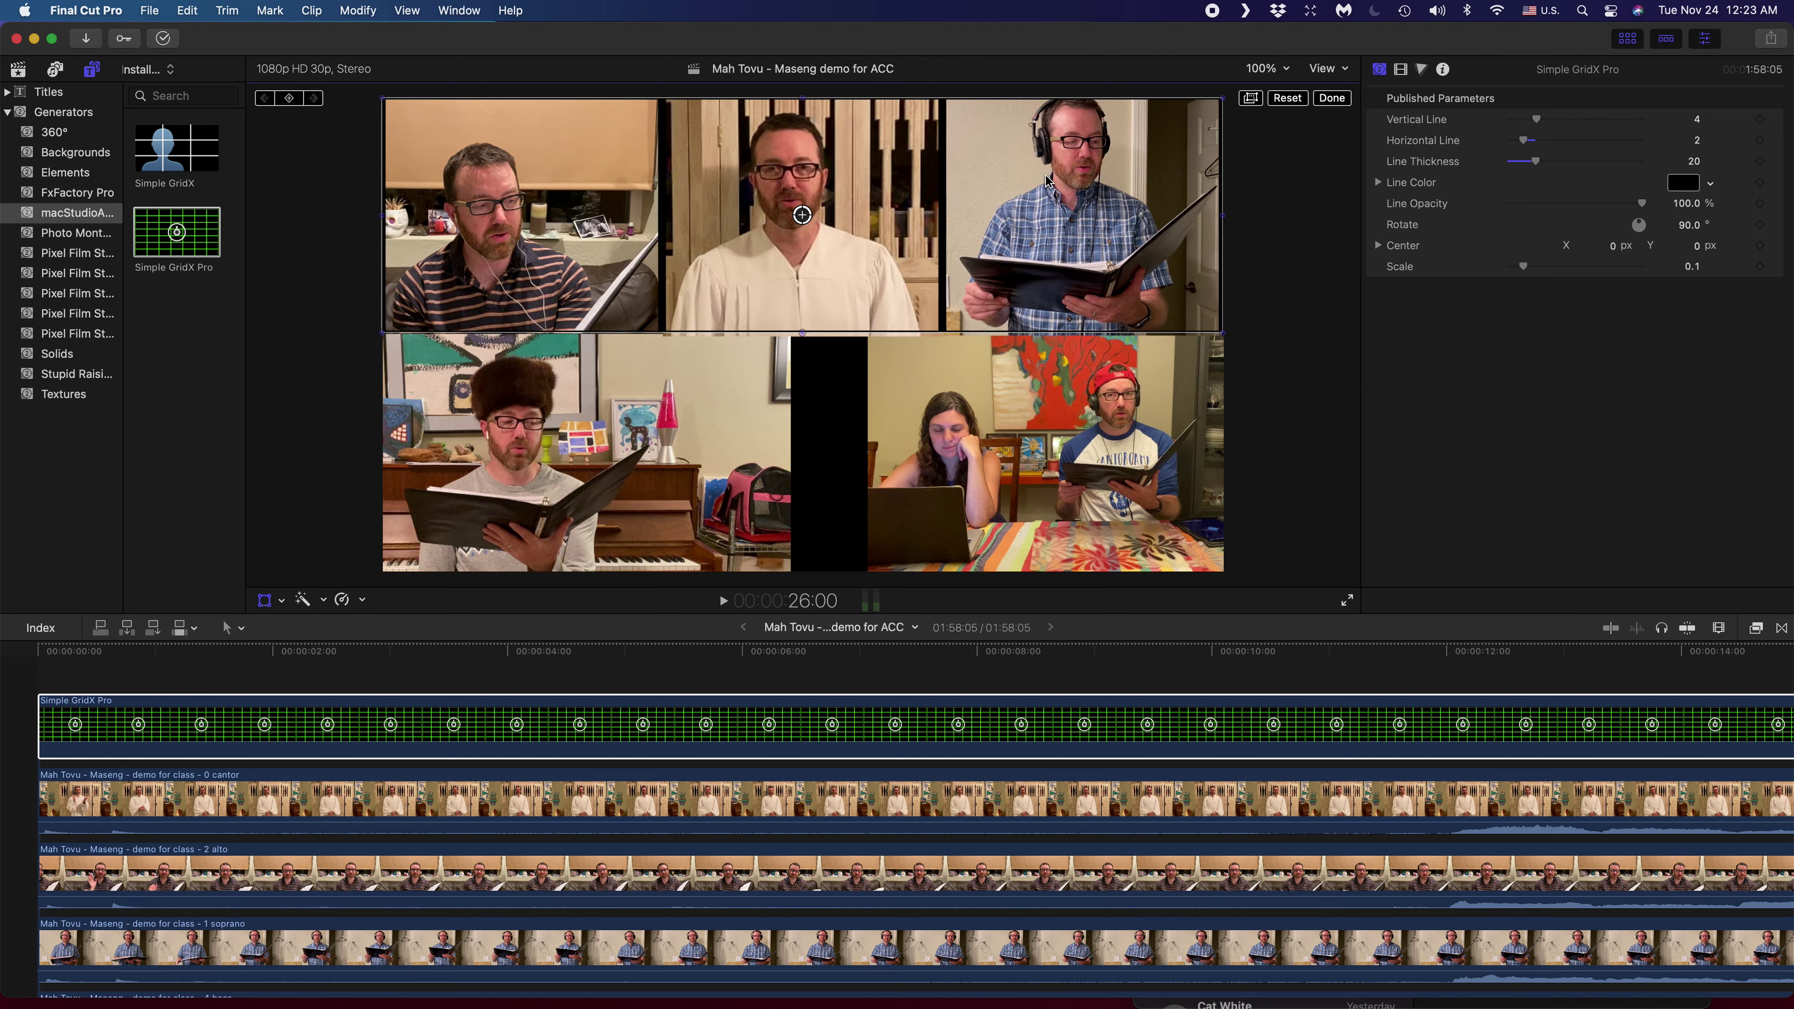
- Center the grid at Position X 0, fine-tune its height and width, and duplicate it onto a new layer
{"action": "left_click", "coordinate": [1400, 68]}
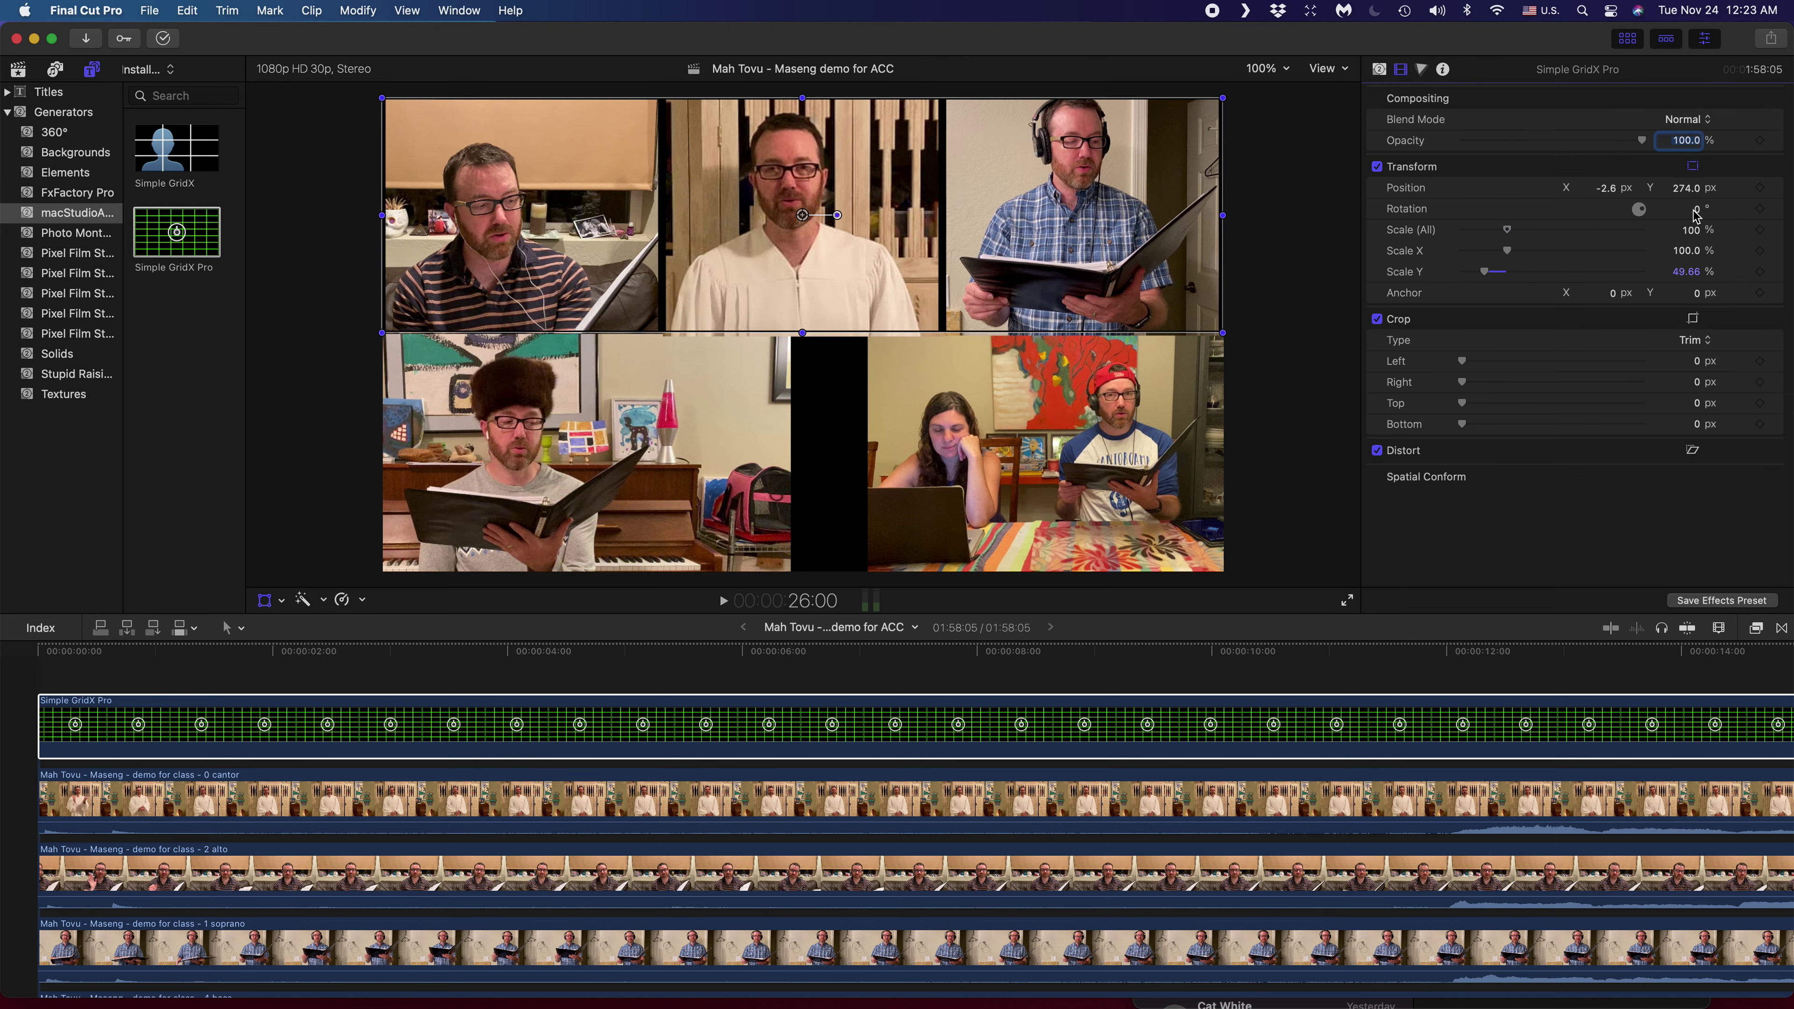
{"action": "left_click", "coordinate": [1606, 191]}
{"action": "key", "text": "Return"}
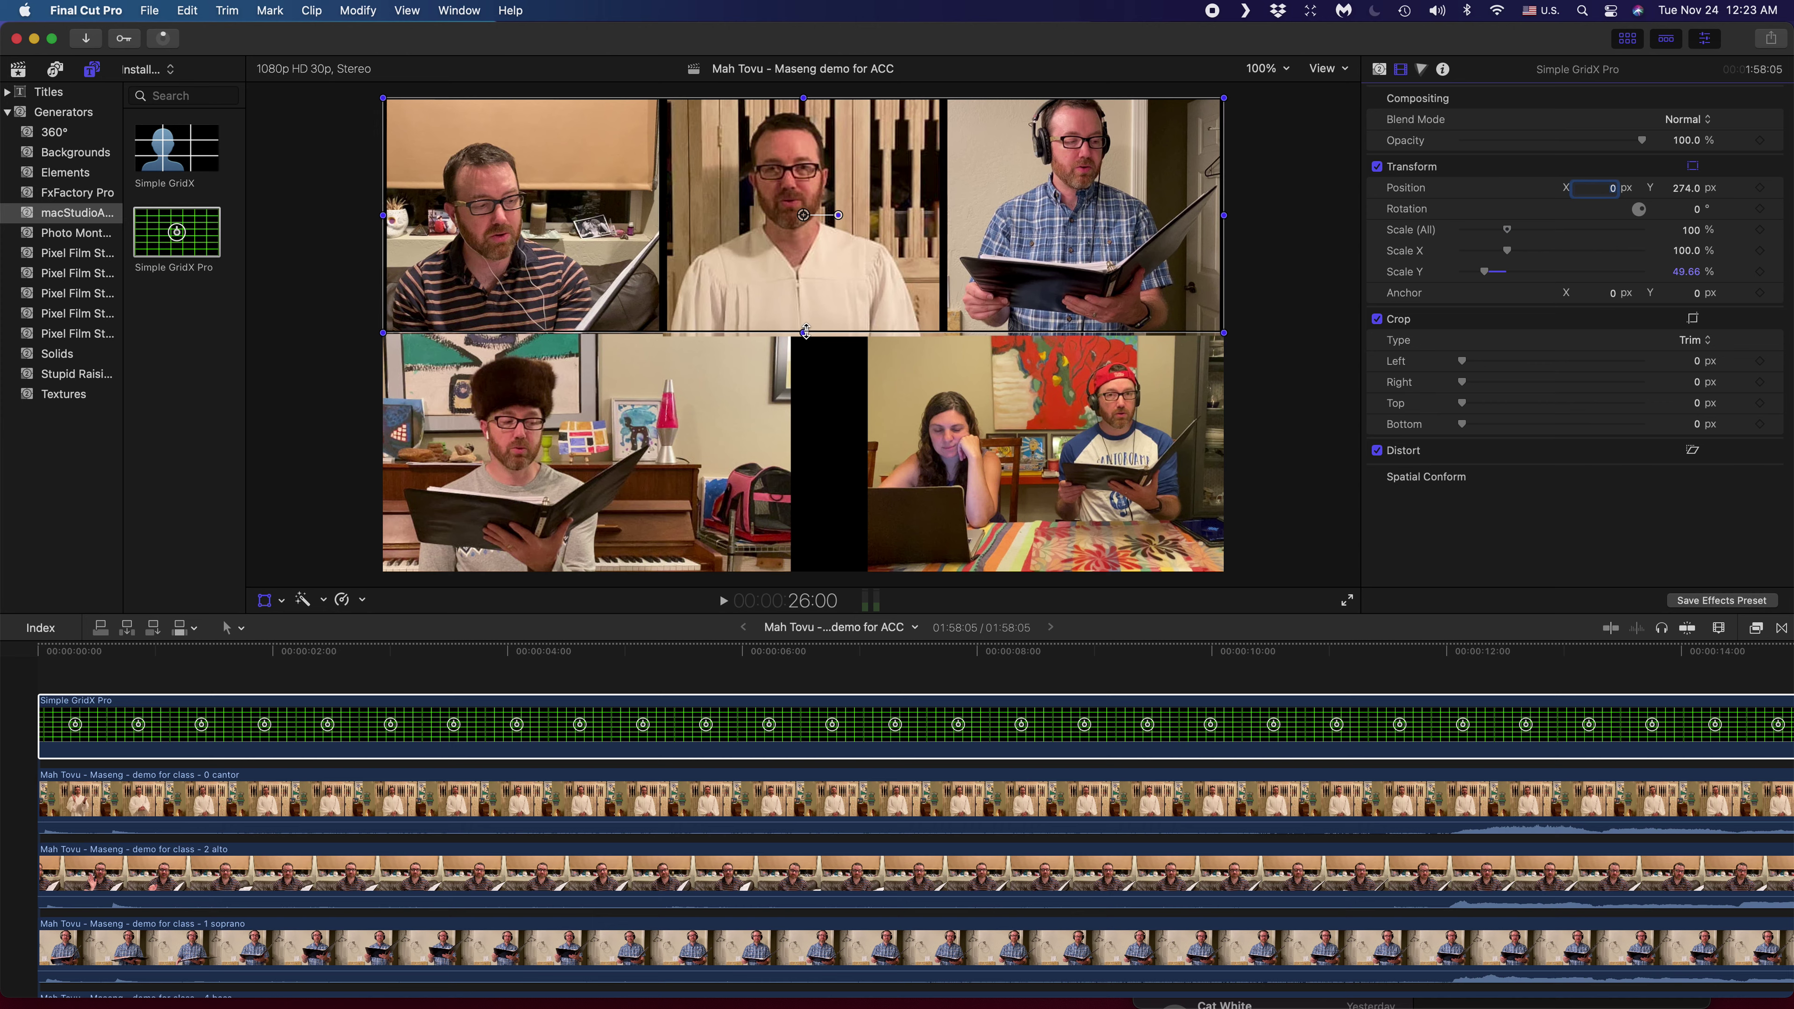
{"action": "mouse_move", "coordinate": [806, 331]}
{"action": "left_mouse_down"}
{"action": "mouse_move", "coordinate": [789, 473]}
{"action": "mouse_move", "coordinate": [785, 340]}
{"action": "mouse_move", "coordinate": [806, 338]}
{"action": "left_mouse_up"}
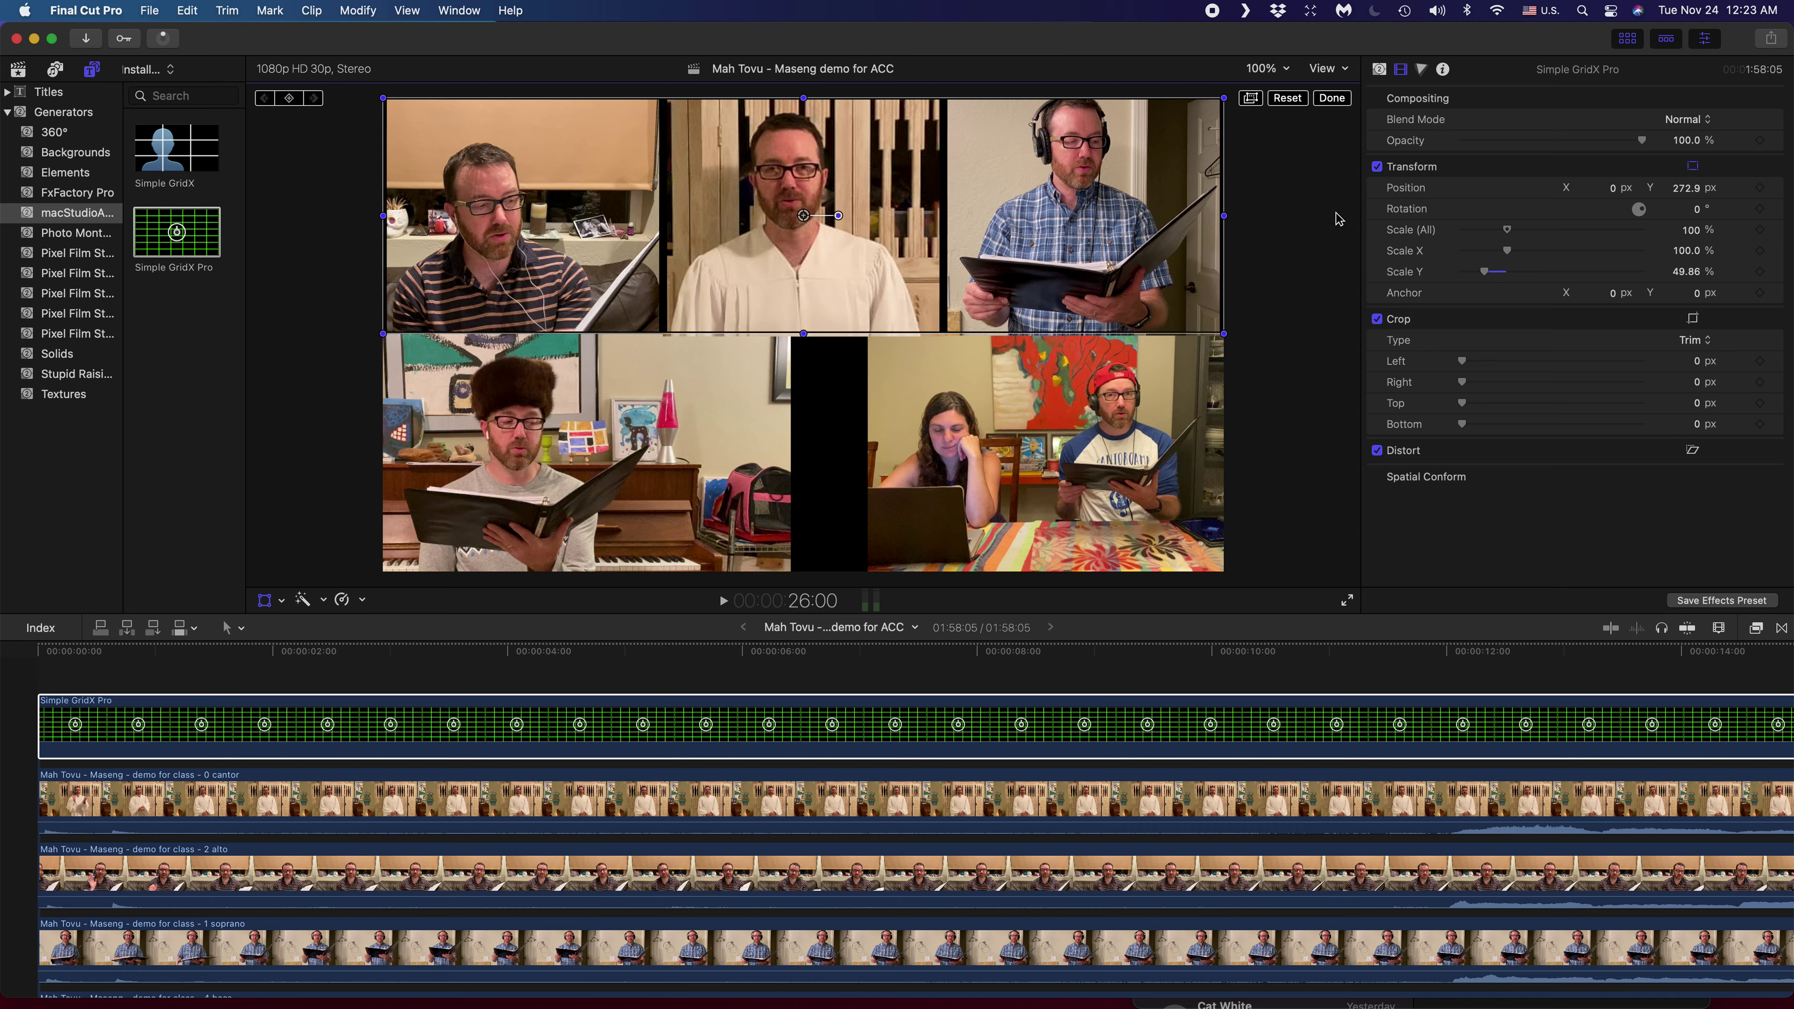
{"action": "mouse_move", "coordinate": [1224, 218]}
{"action": "left_mouse_down"}
{"action": "mouse_move", "coordinate": [1198, 218]}
{"action": "mouse_move", "coordinate": [1225, 225]}
{"action": "left_mouse_up"}
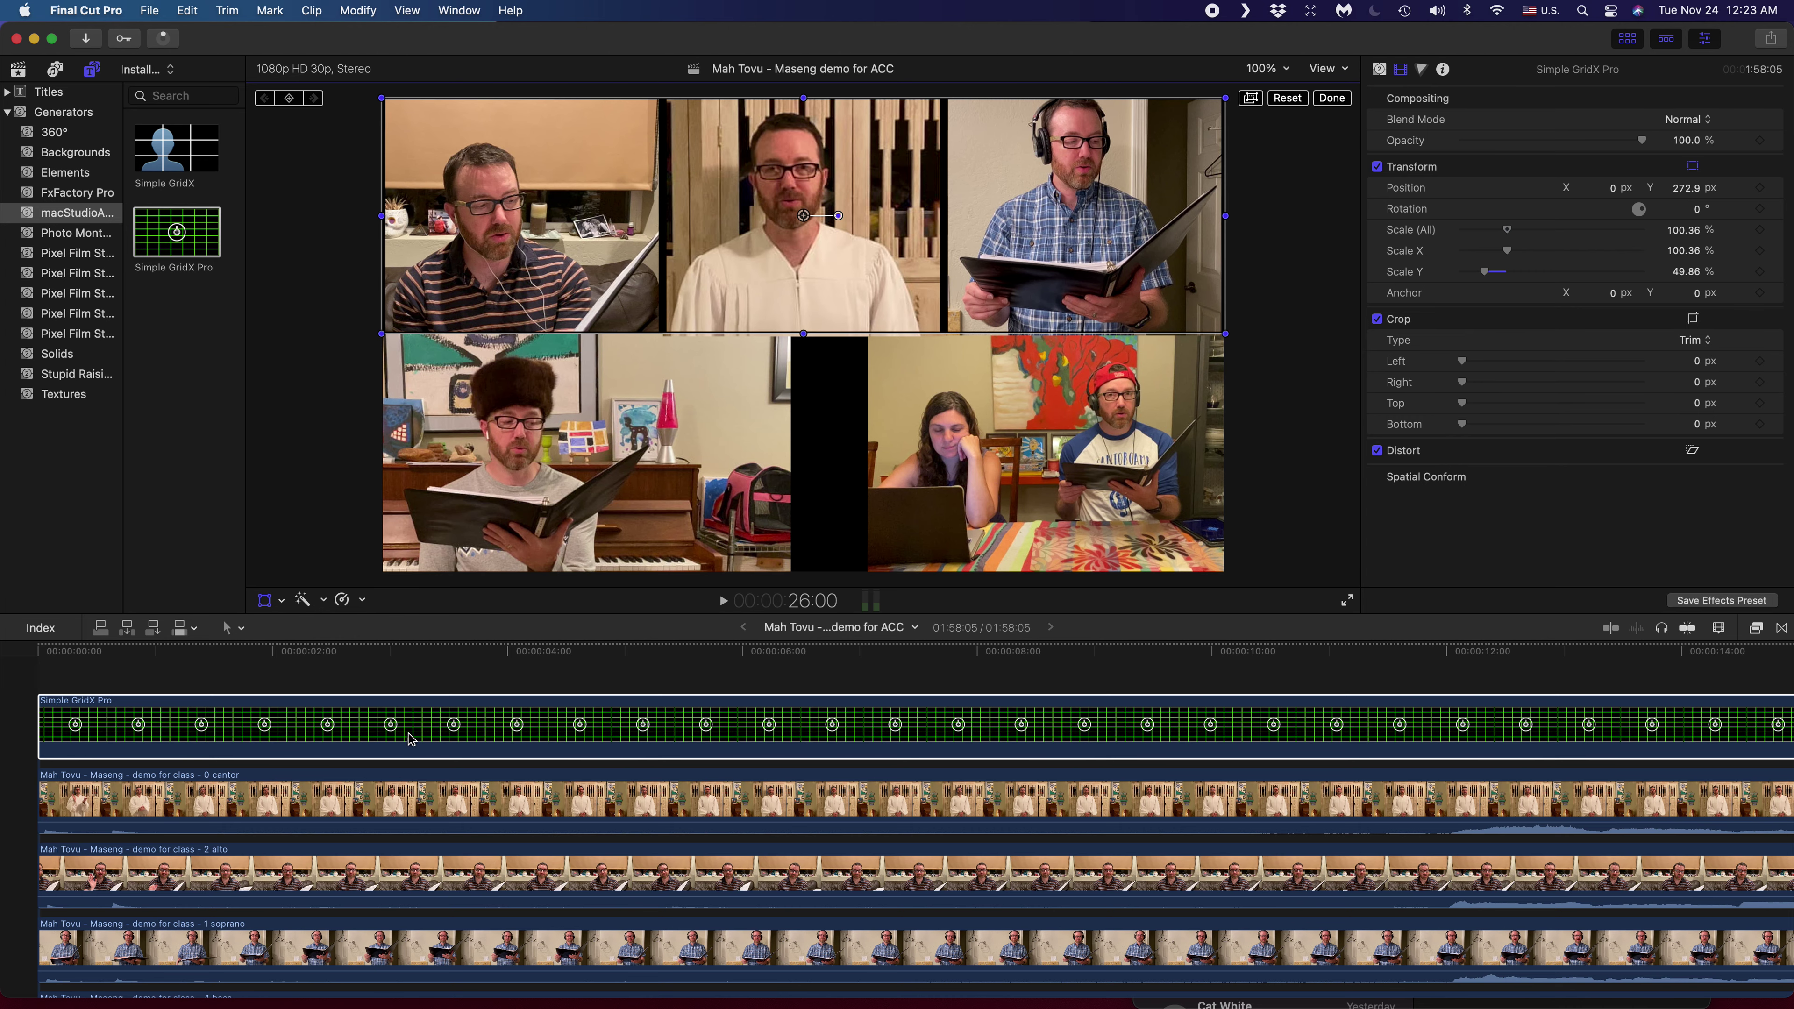
{"action": "left_click_drag", "start_coordinate": [410, 739], "coordinate": [435, 691]}
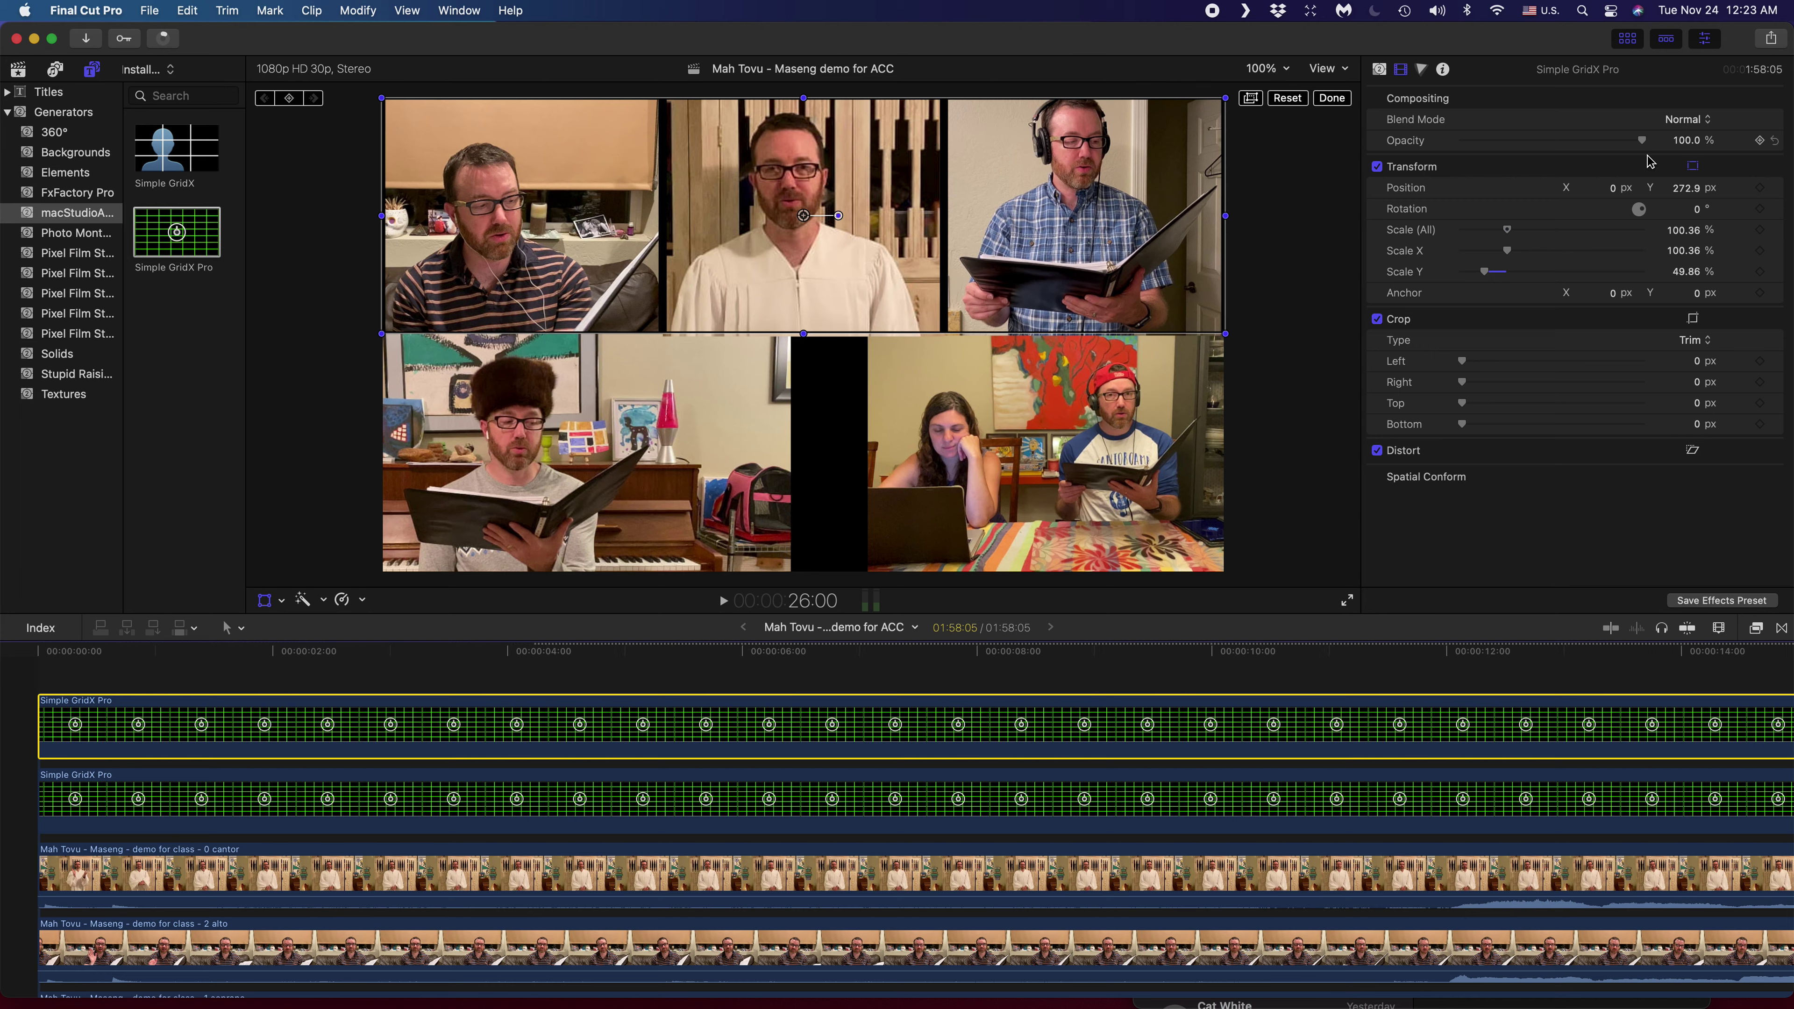
- Move the copied grid down to Position Y -272.9 over the bottom row
{"action": "left_click", "coordinate": [1687, 189]}
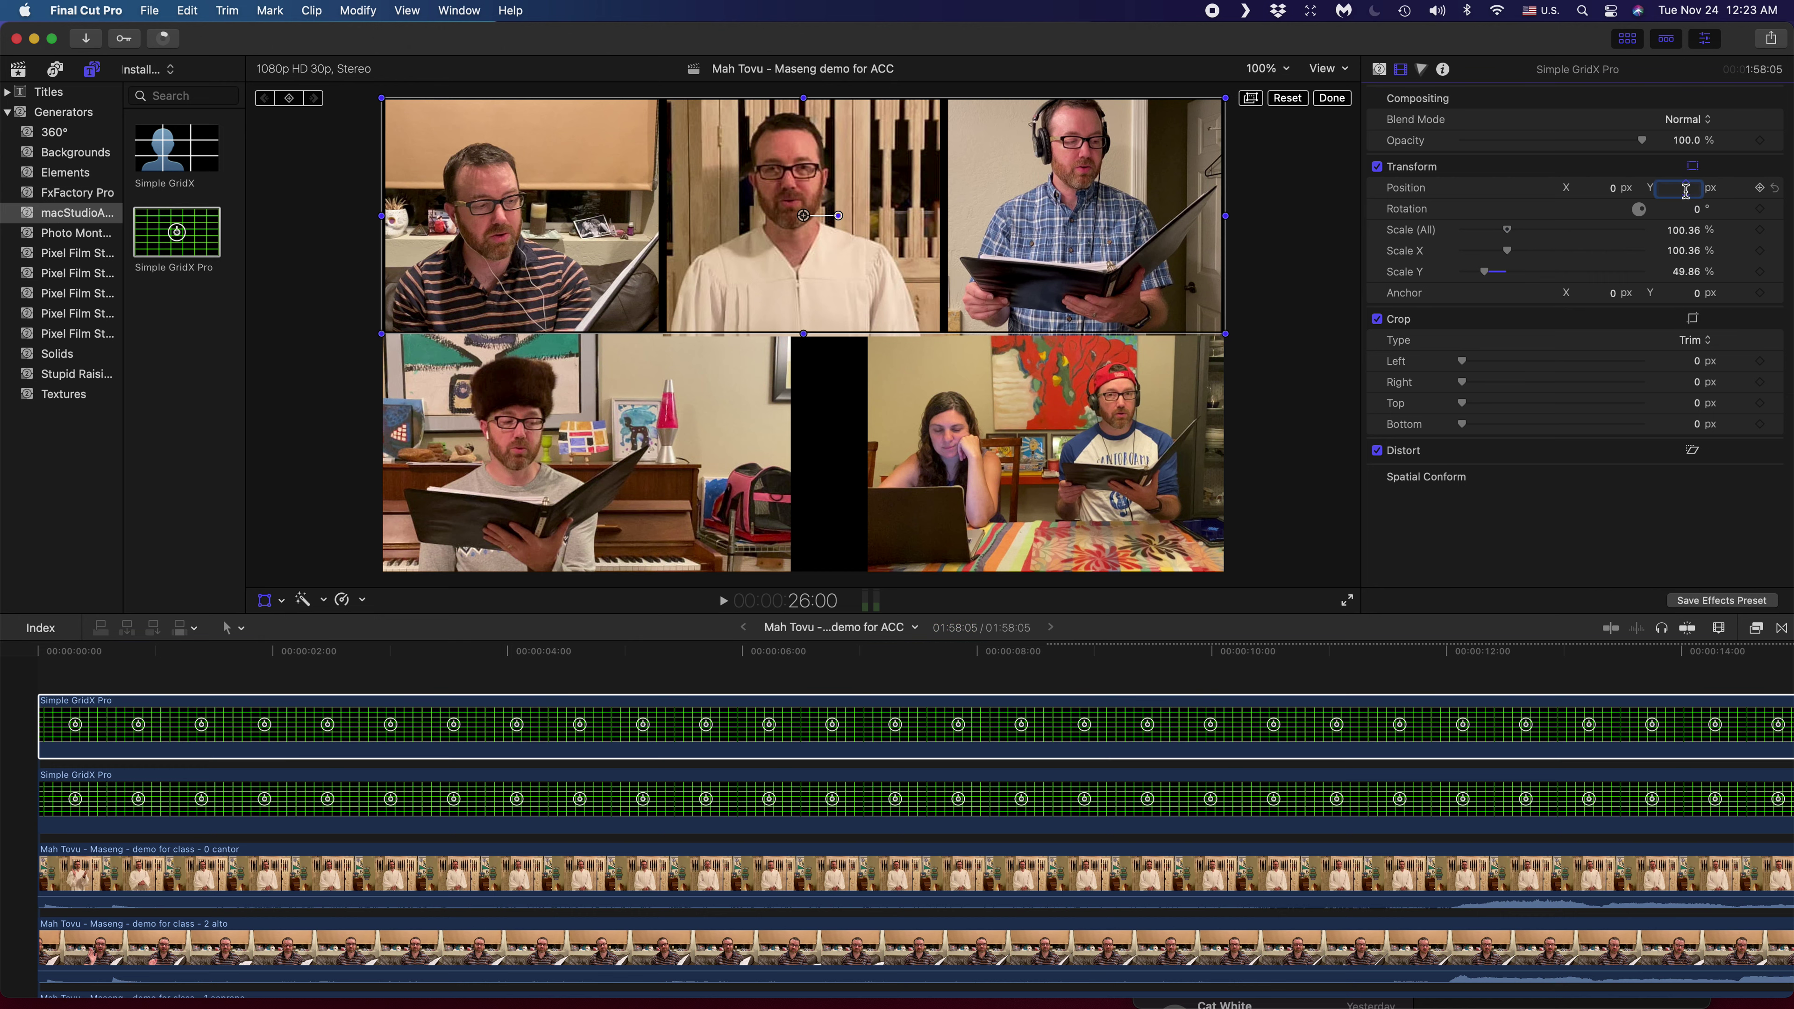
{"action": "key", "text": "Return"}
{"action": "left_click", "coordinate": [1686, 190]}
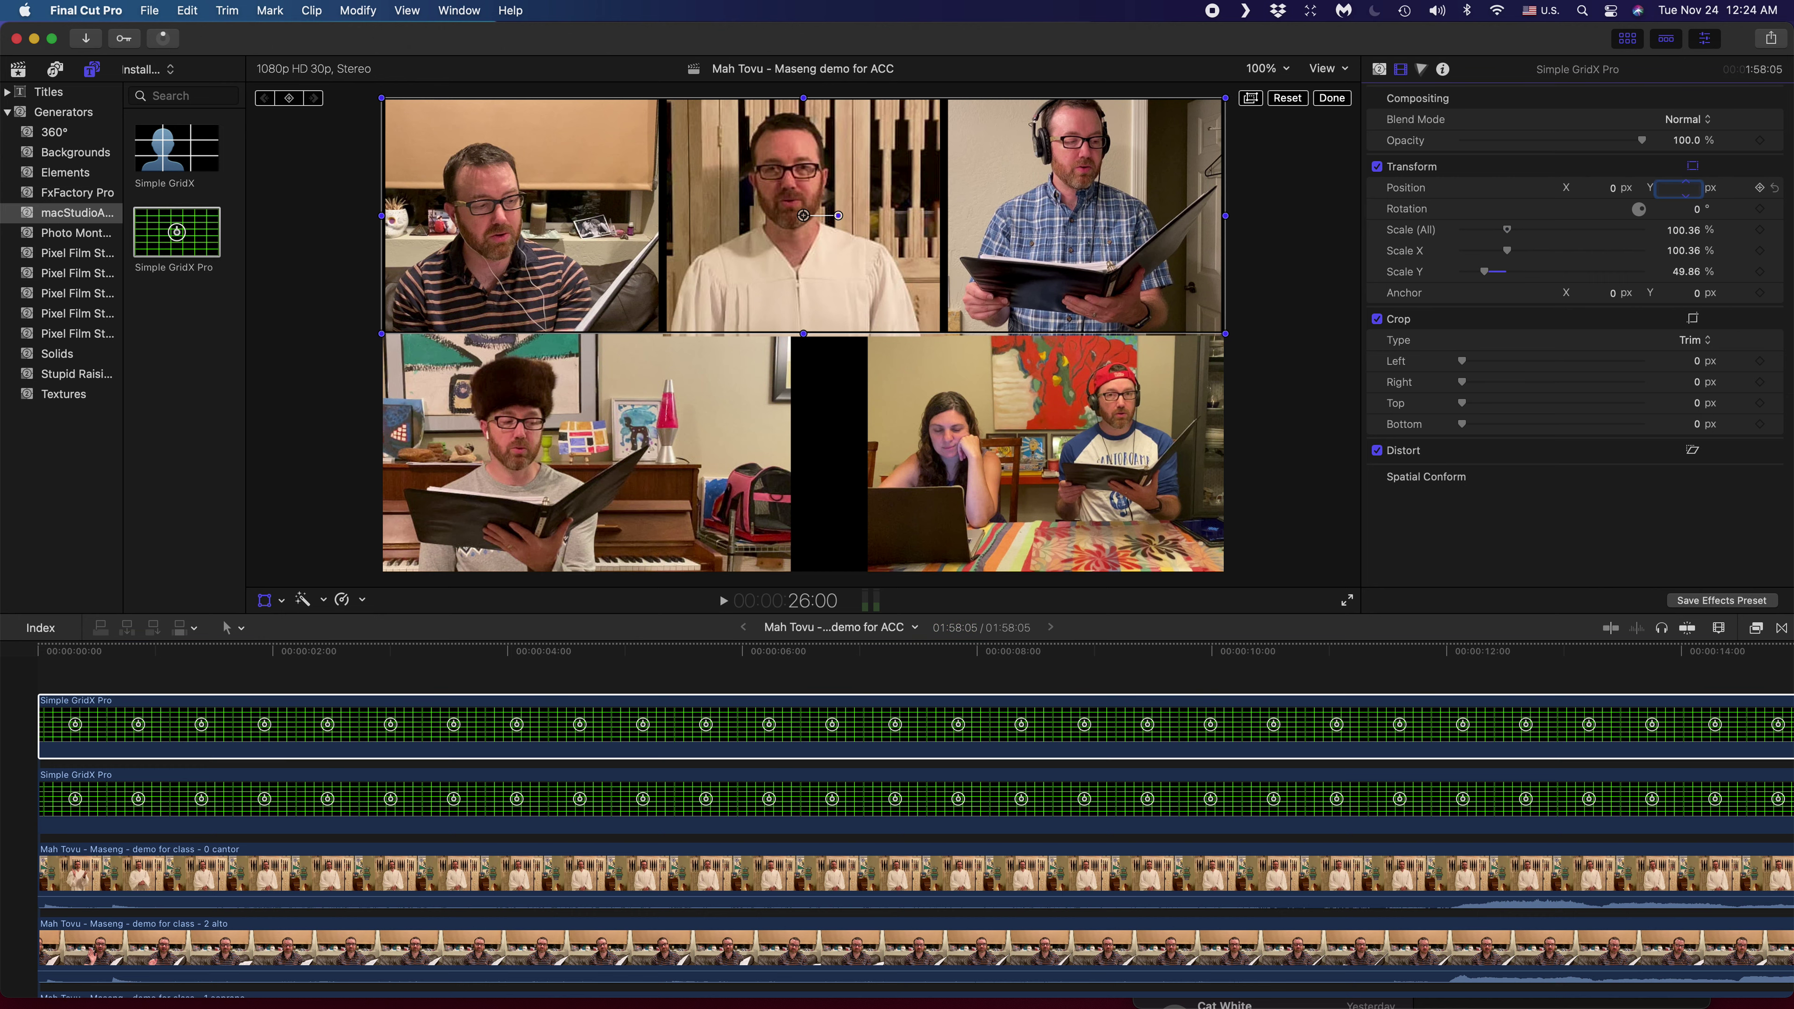
{"action": "type", "text": "-272.9"}
{"action": "key", "text": "Return"}
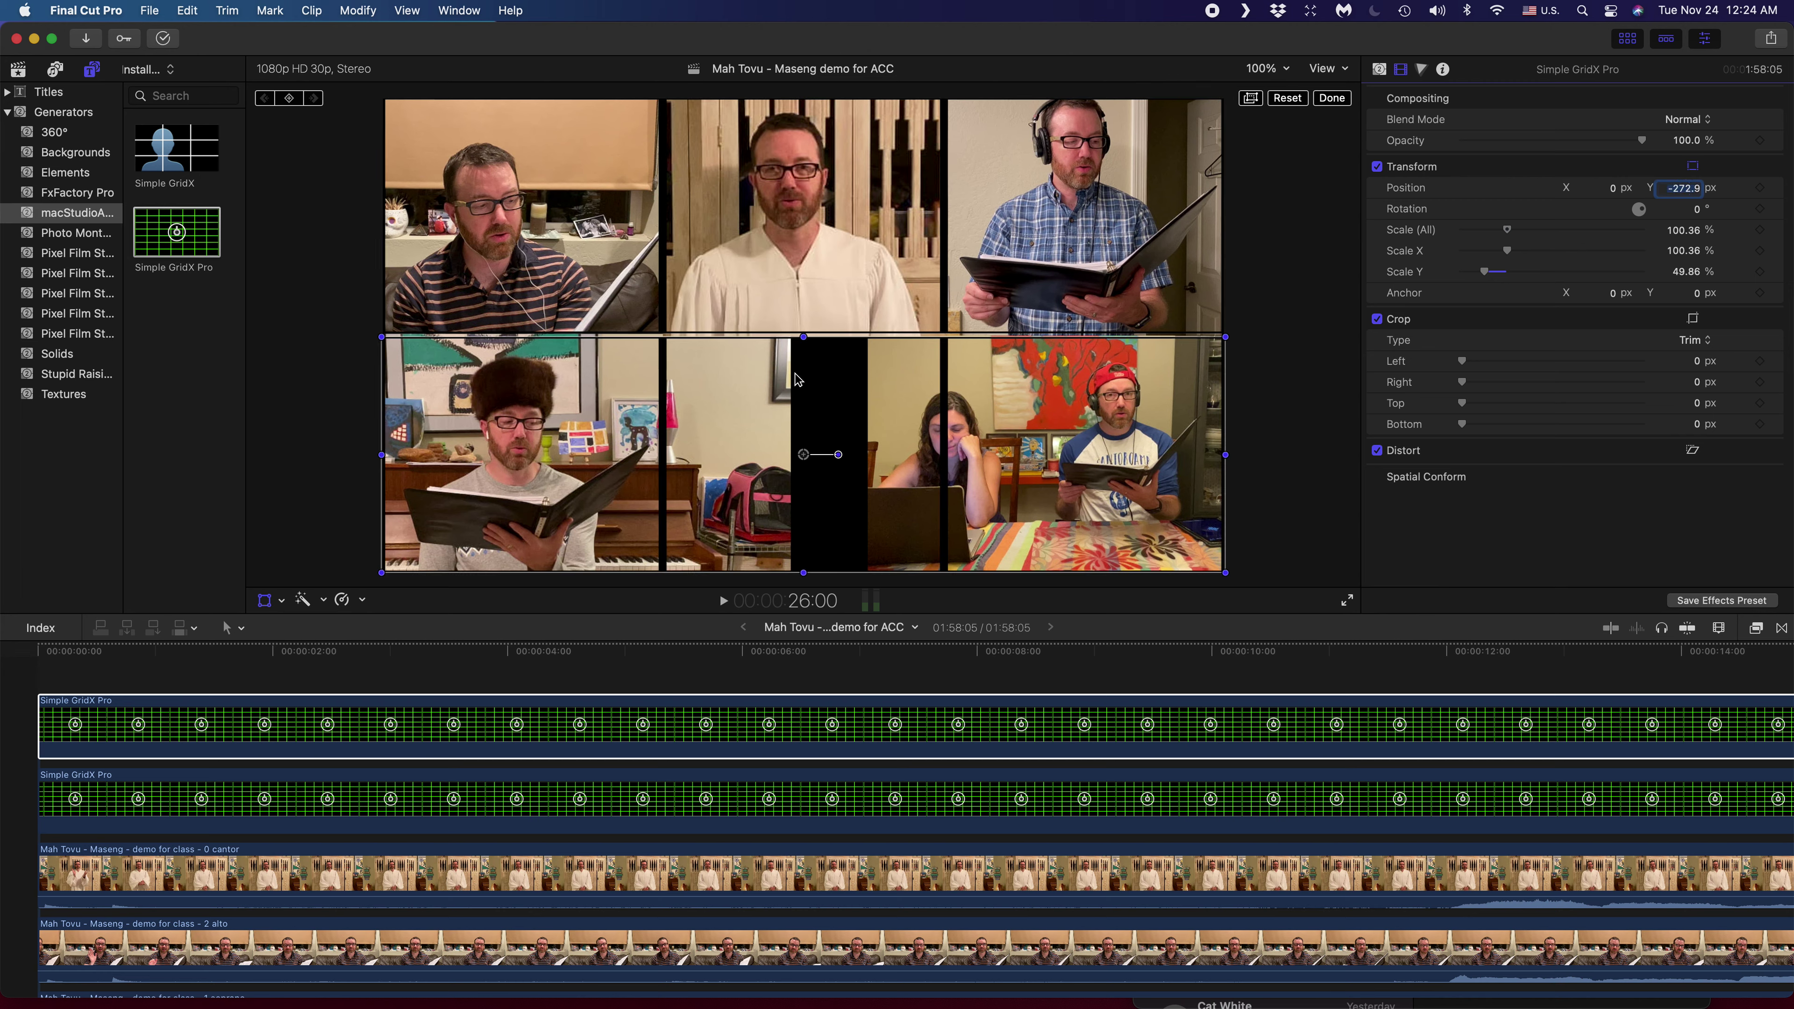
{"action": "left_click_drag", "start_coordinate": [930, 422], "coordinate": [925, 422]}
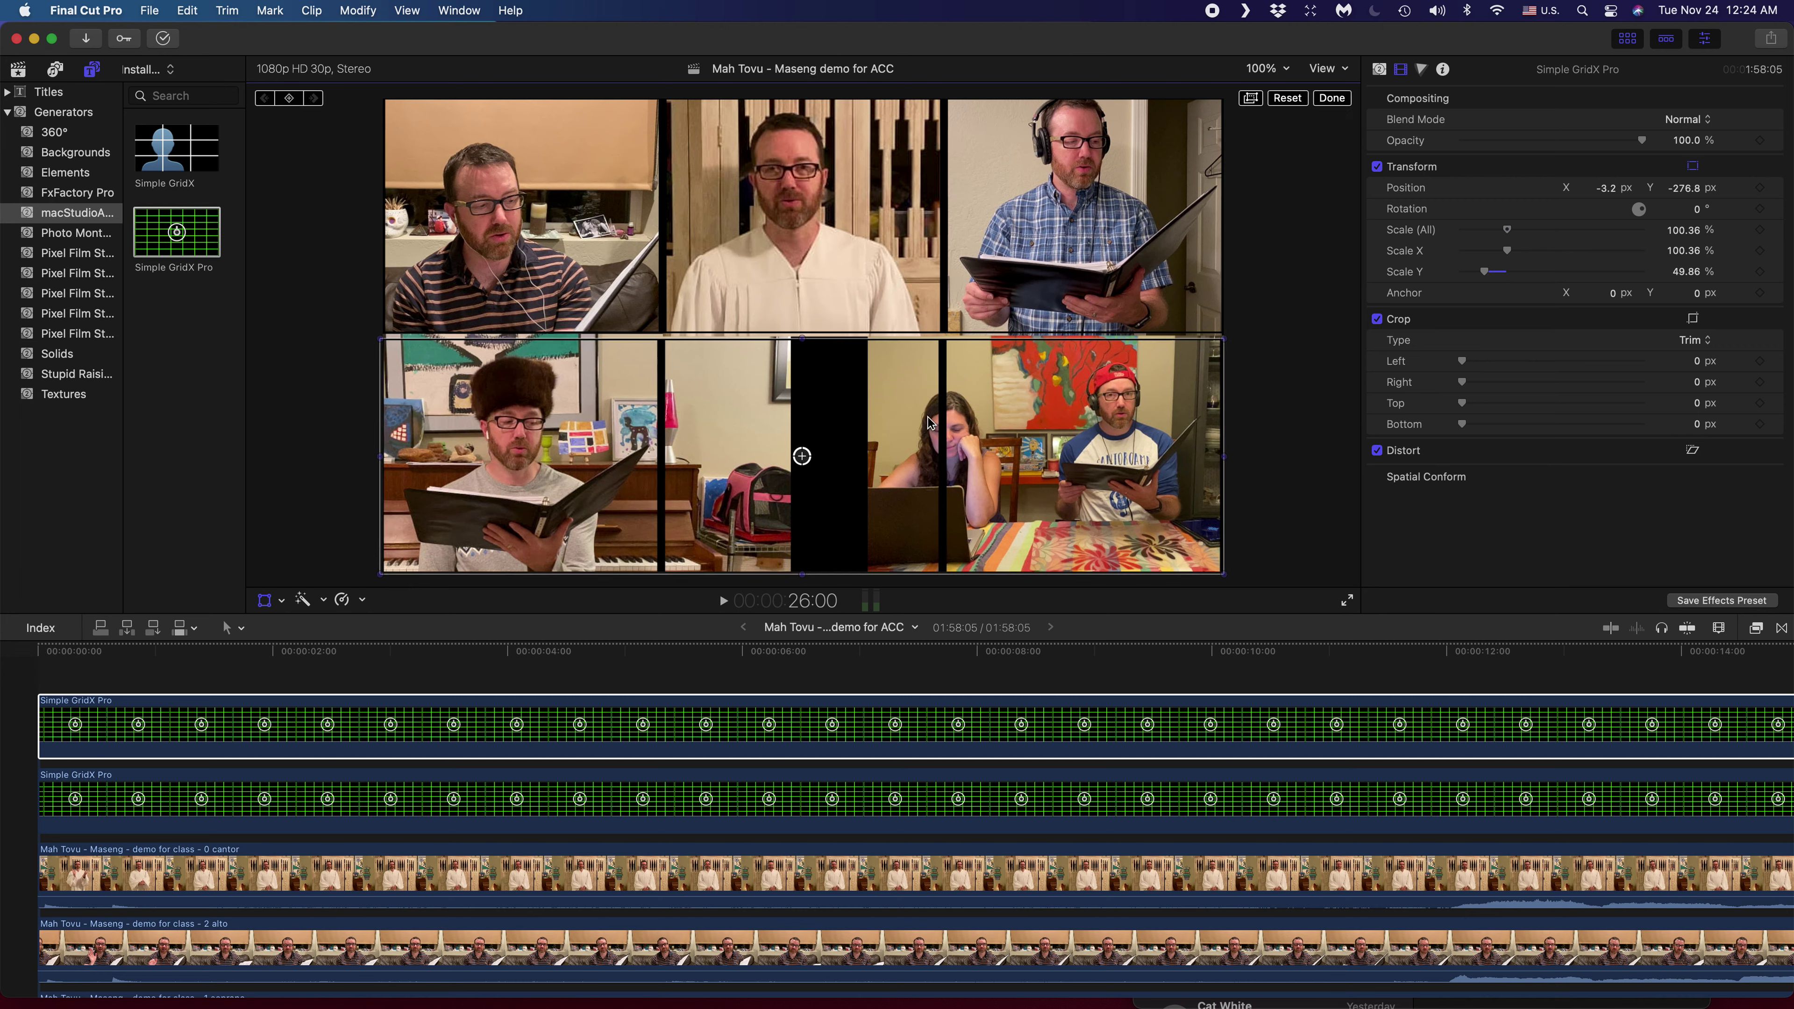
- Set the lower grid's Position X to 0 and raise its top edge to meet the top row
{"action": "left_click", "coordinate": [1616, 189]}
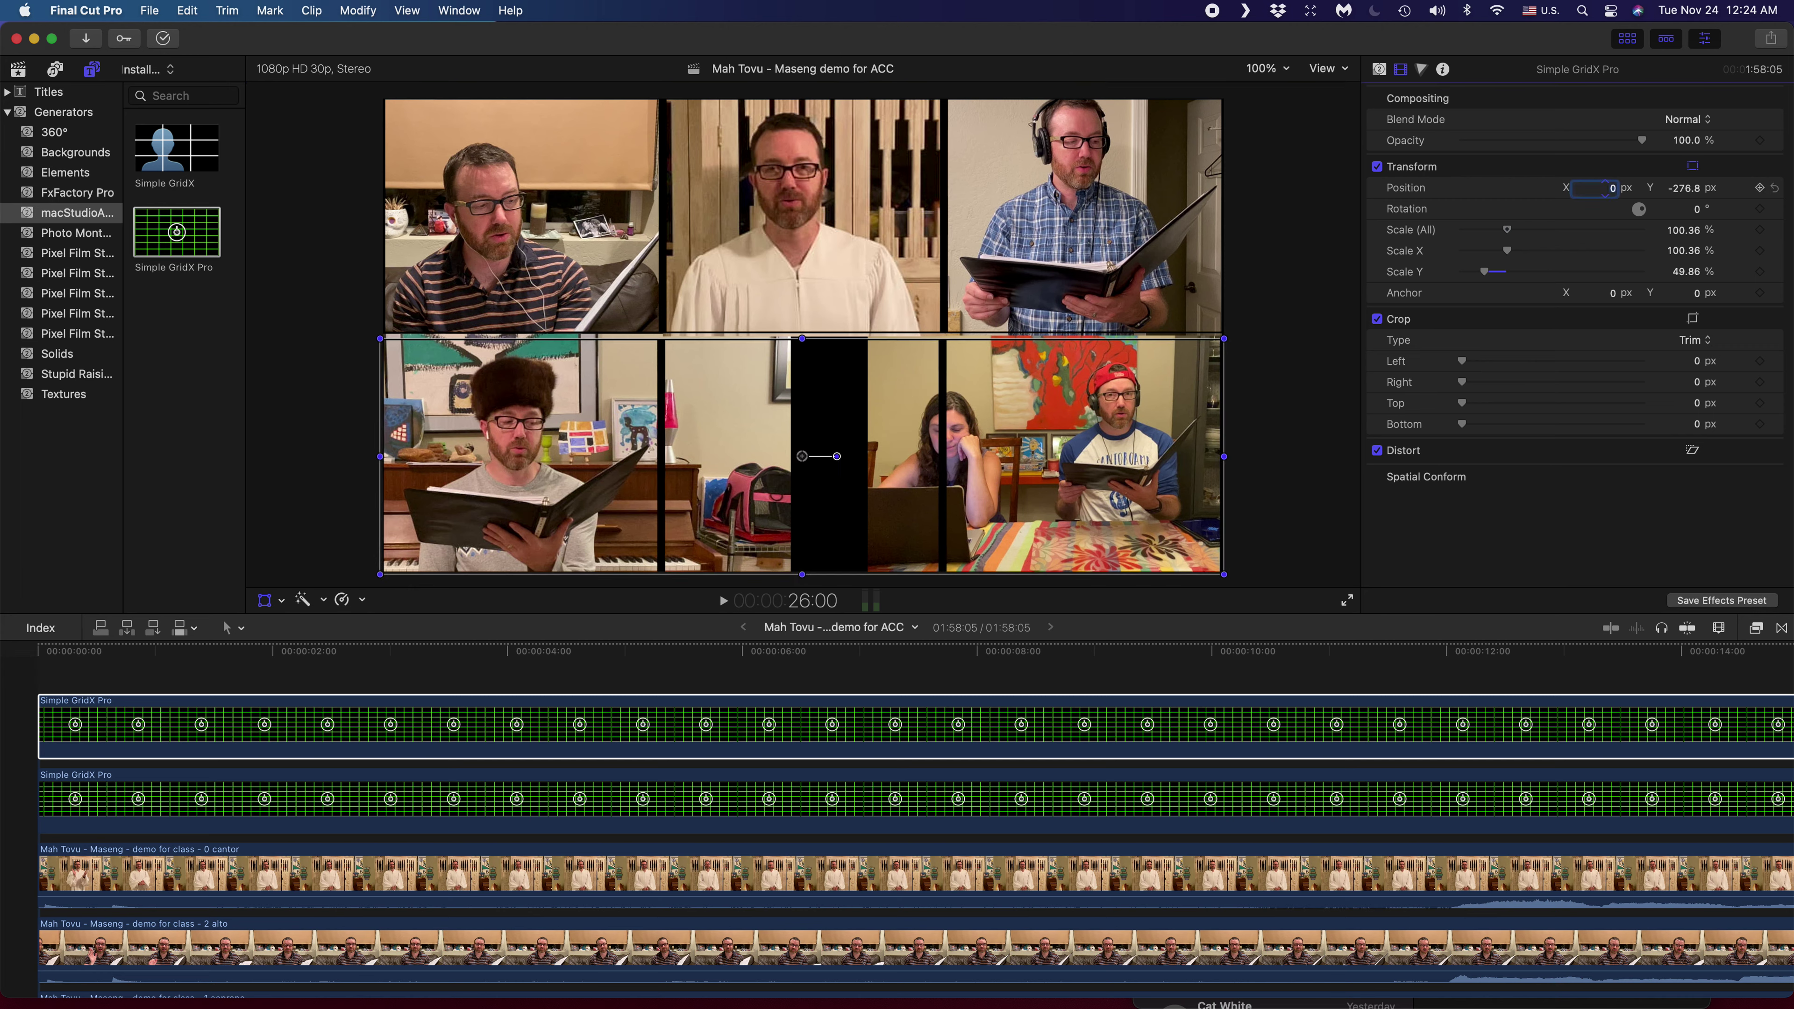
{"action": "type", "text": "0"}
{"action": "key", "text": "Return"}
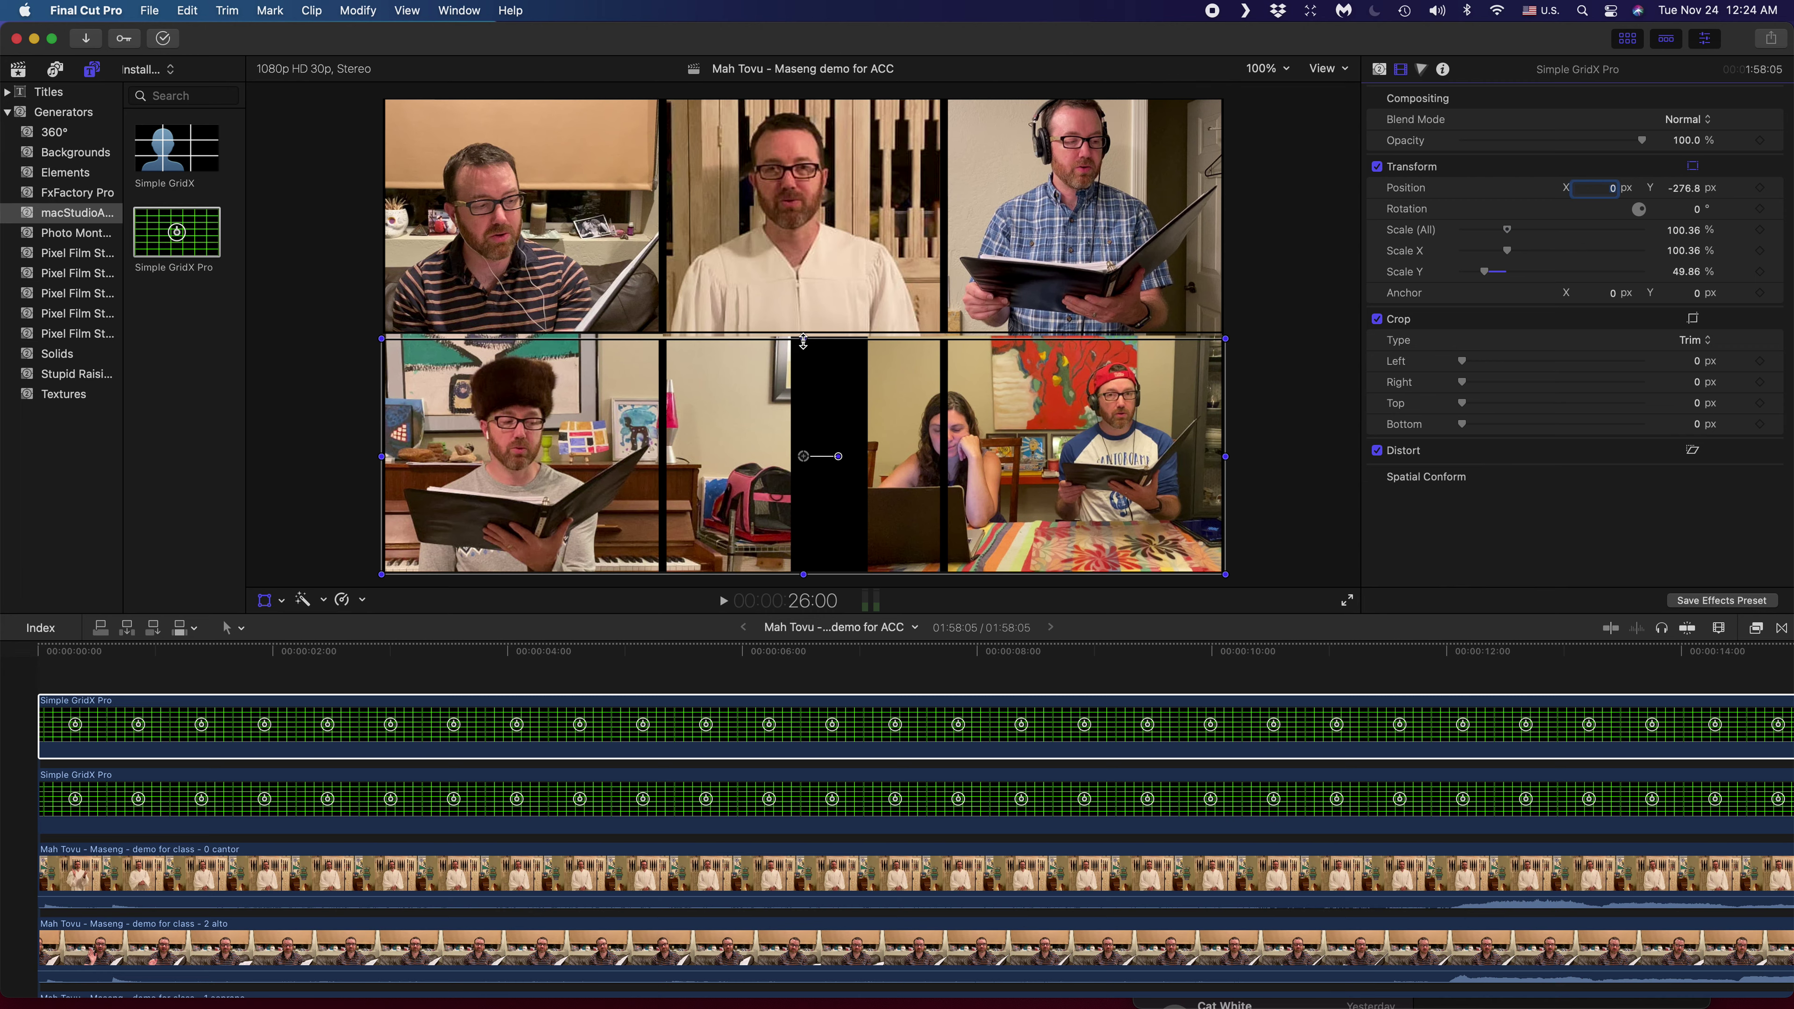
{"action": "left_click_drag", "start_coordinate": [803, 343], "coordinate": [804, 338]}
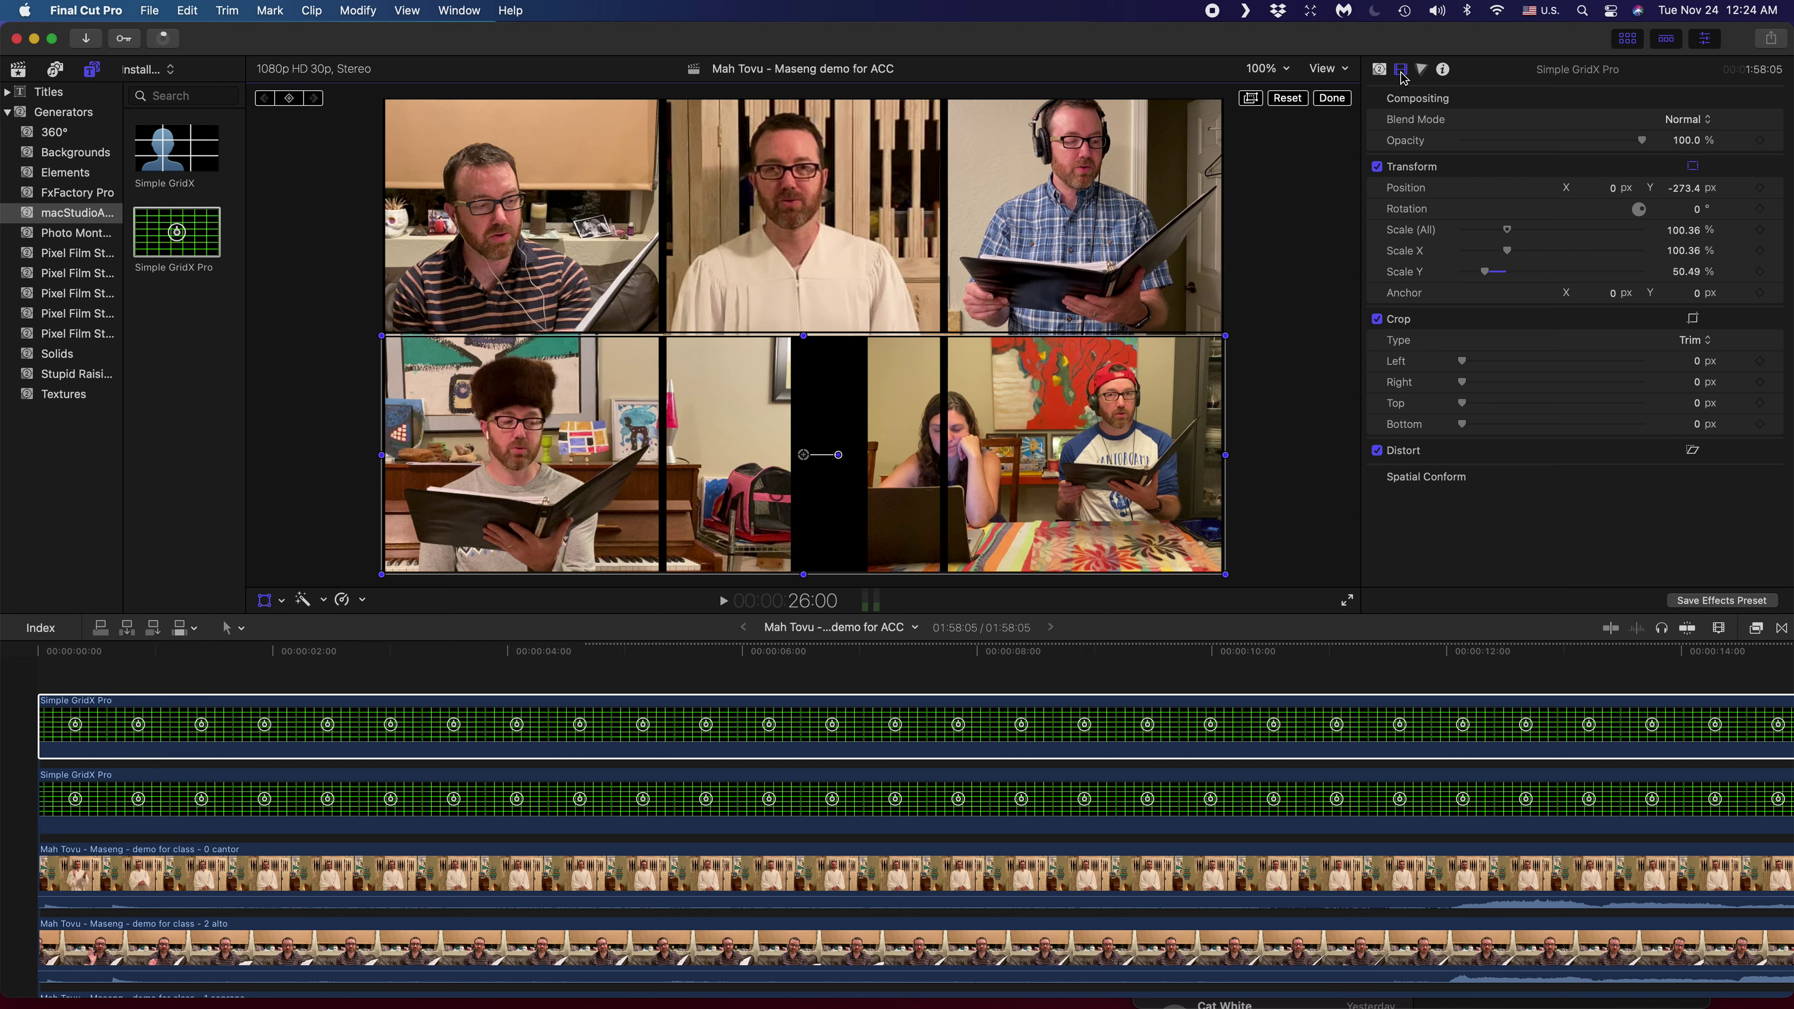
- Set the lower GridX generator's Vertical Line count to 3
{"action": "left_click", "coordinate": [1383, 70]}
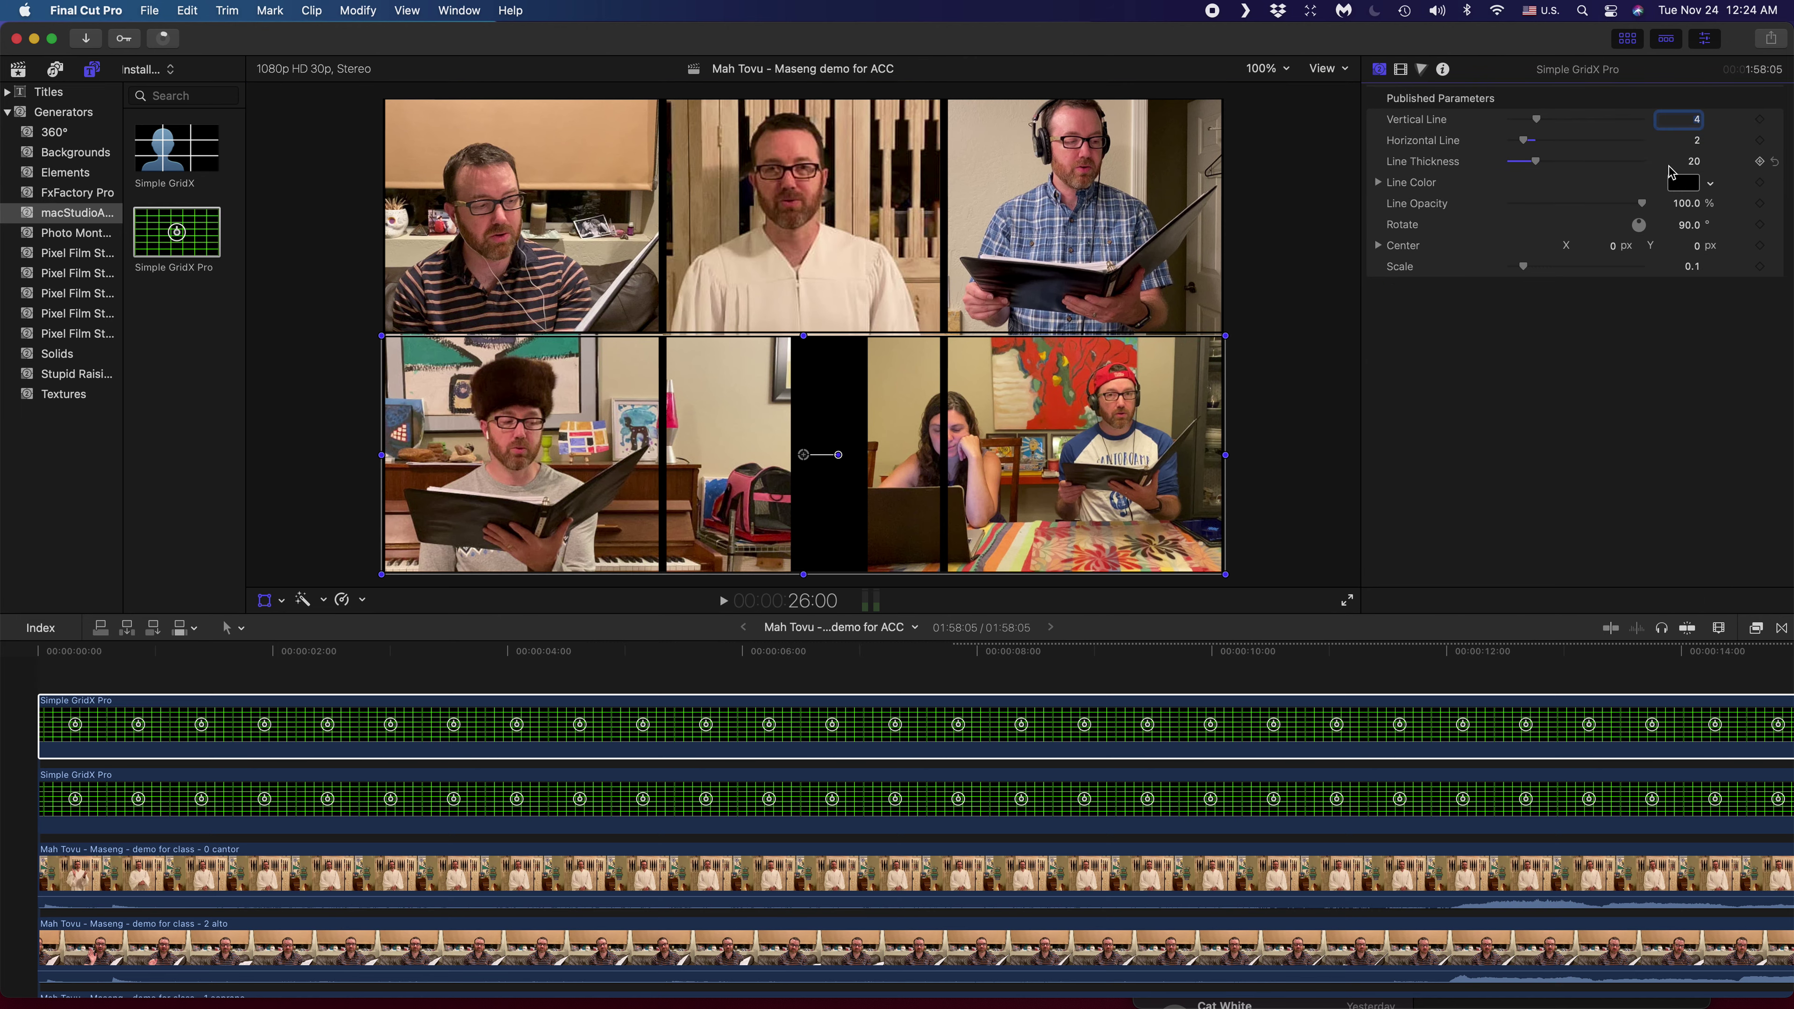
{"action": "type", "text": "3"}
{"action": "key", "text": "Return"}
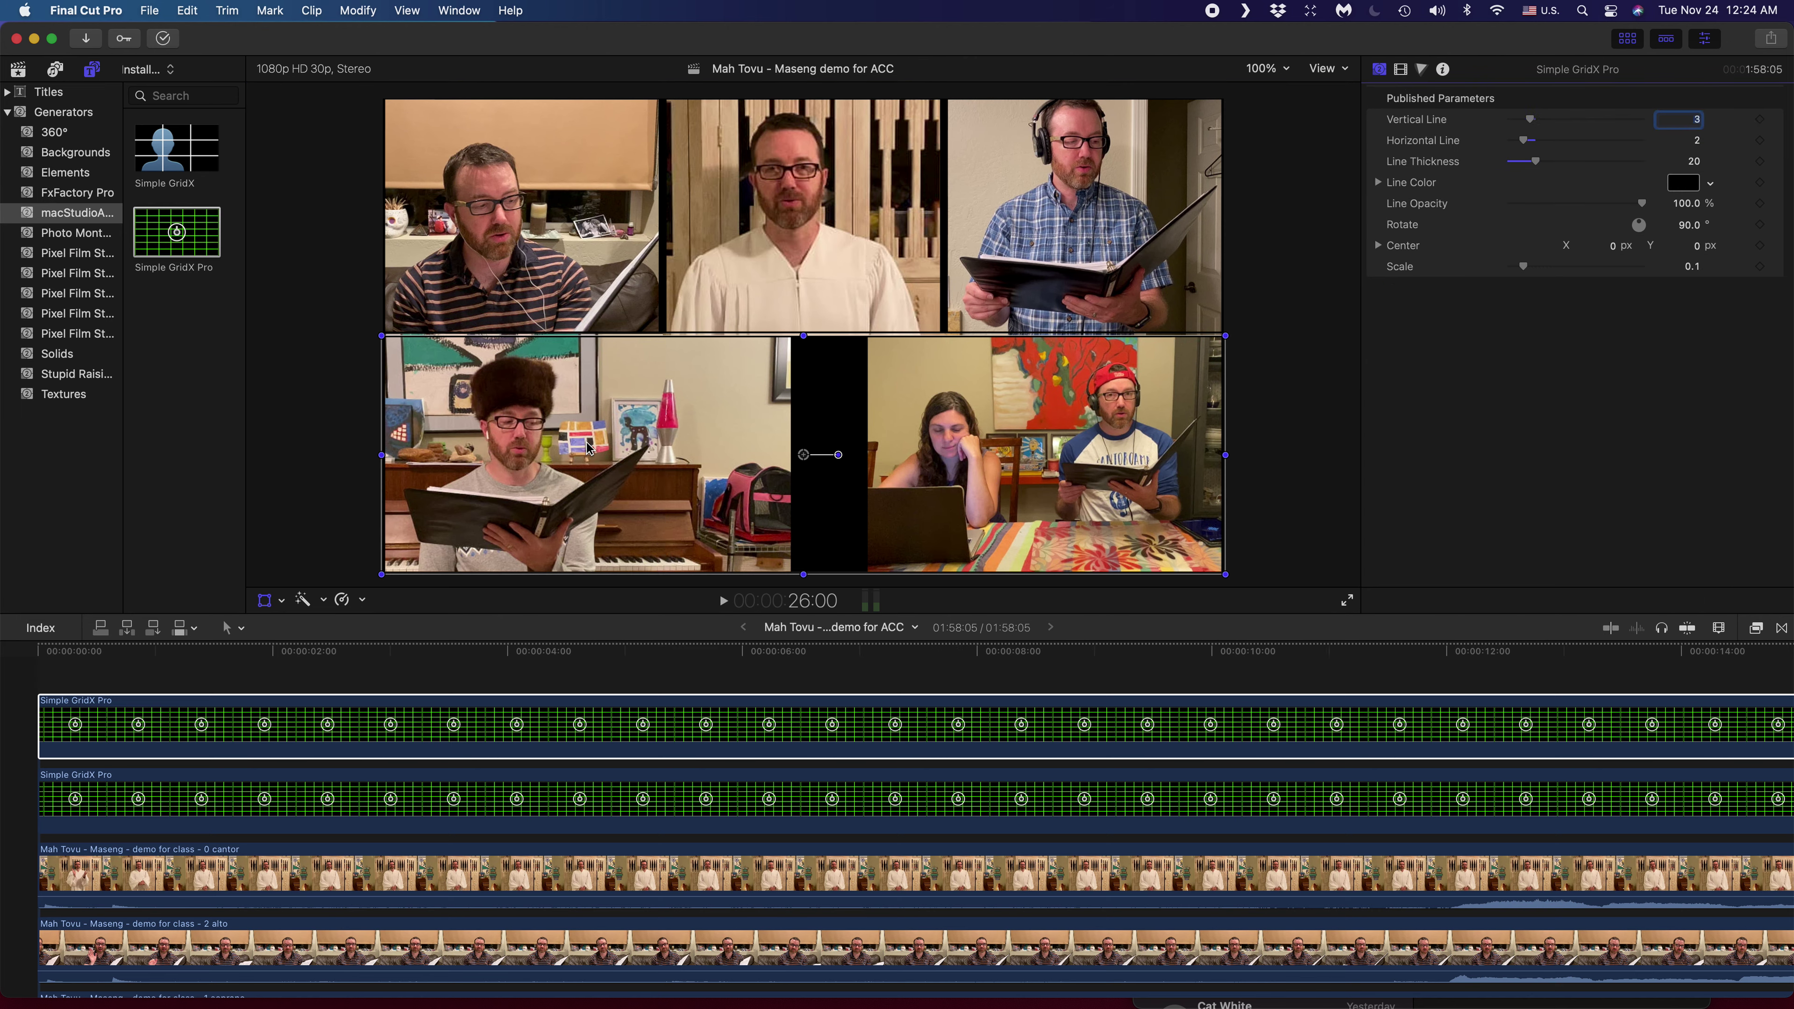
{"action": "scroll", "coordinate": [420, 990], "scroll_direction": "down", "scroll_amount": 6}
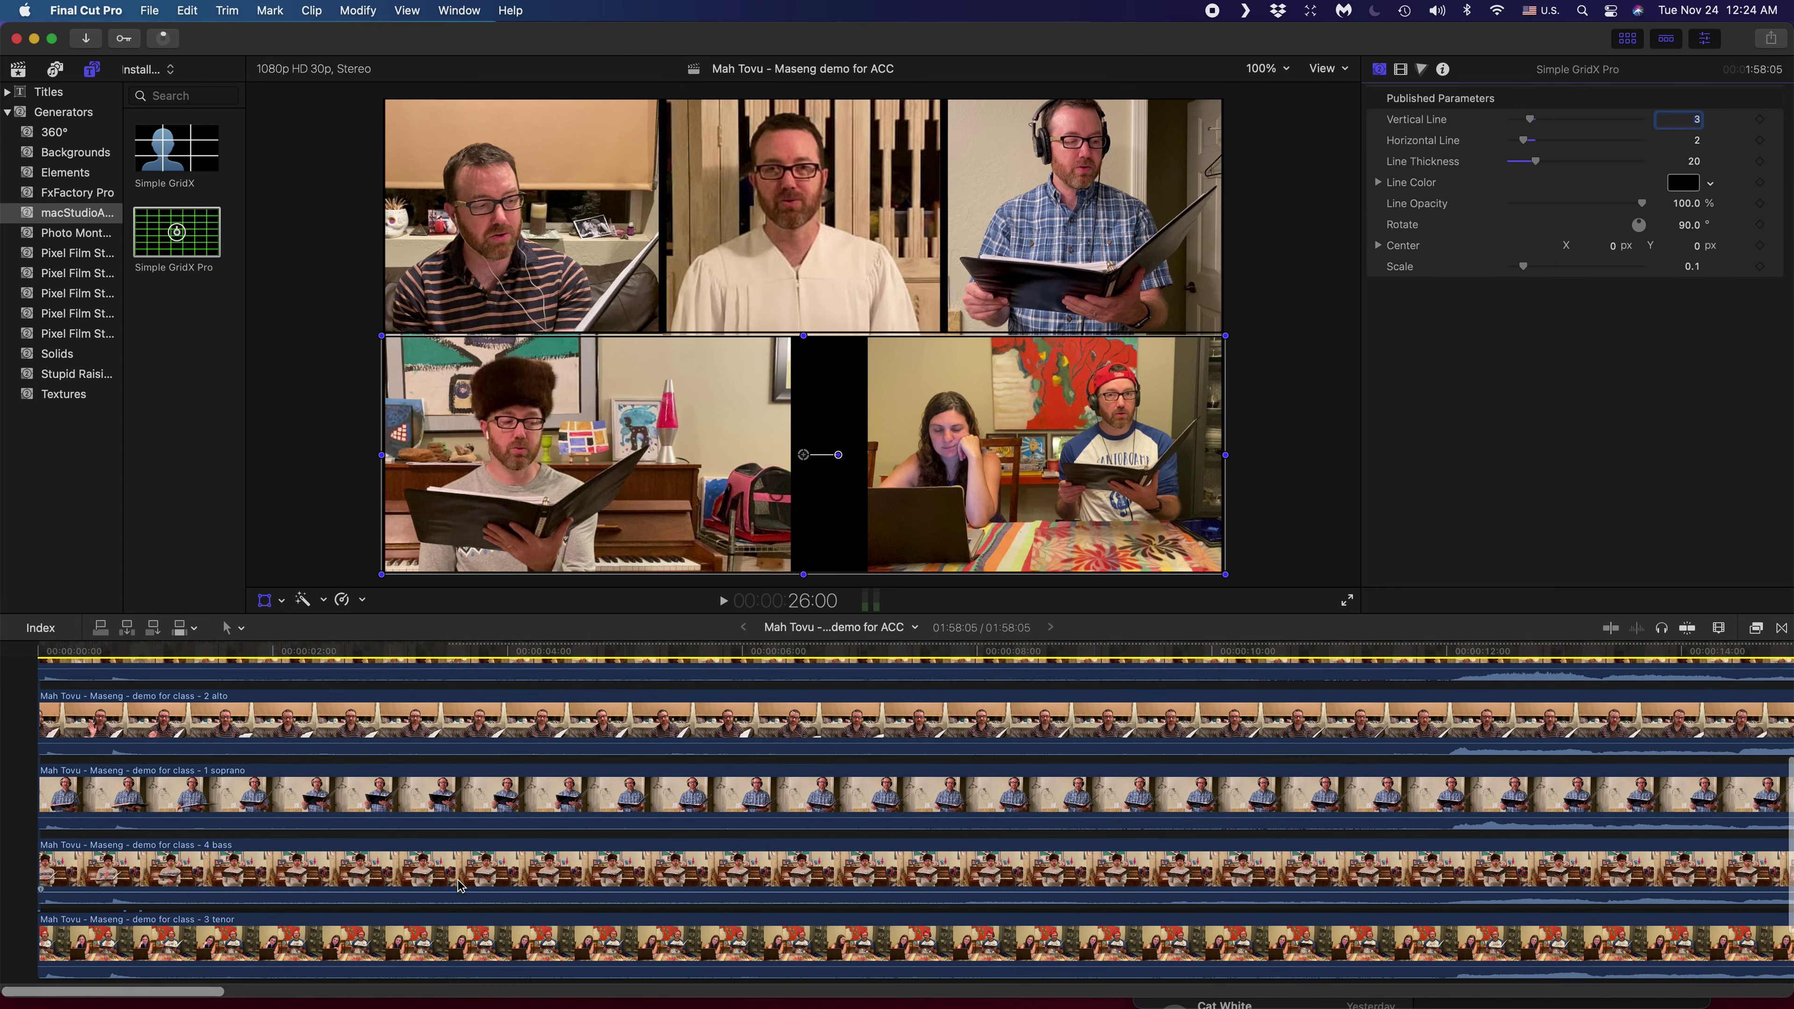
{"action": "scroll", "coordinate": [462, 889], "scroll_direction": "down", "scroll_amount": 2}
- Drag the tenor clip into the bottom-right cell at about 482, -274 px
{"action": "left_click", "coordinate": [463, 897]}
{"action": "left_click_drag", "start_coordinate": [999, 411], "coordinate": [930, 412]}
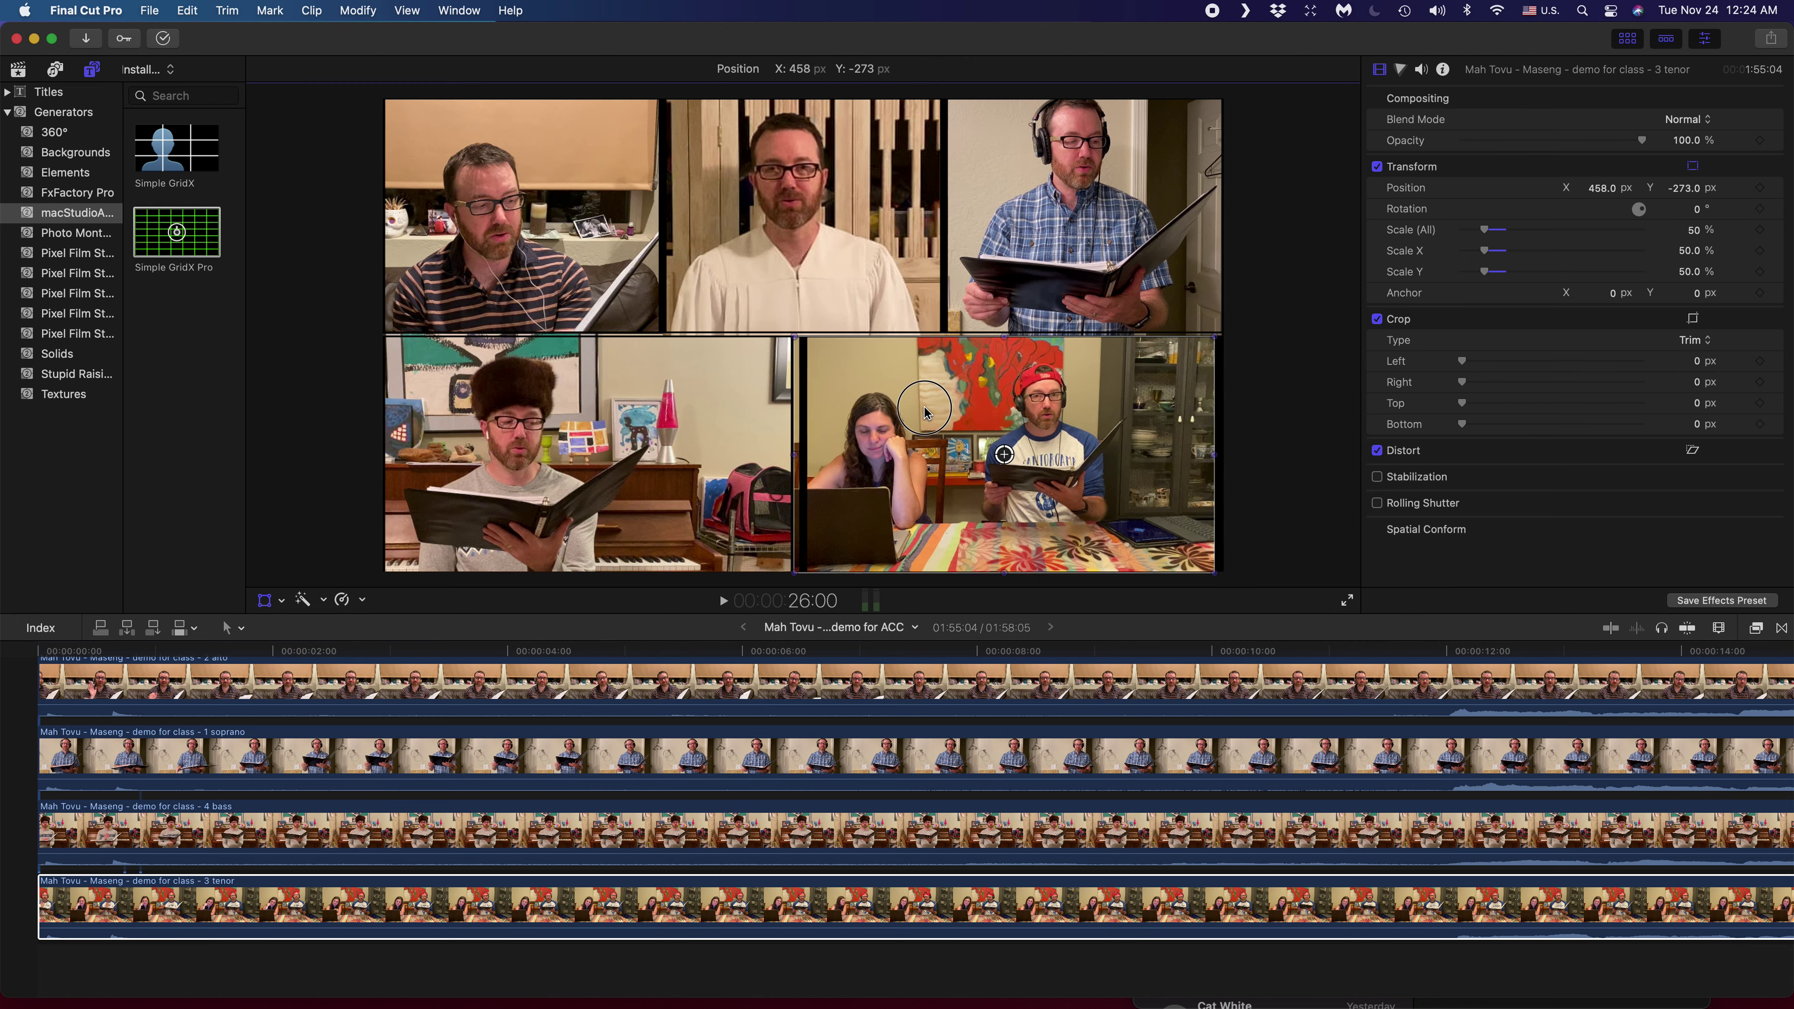
{"action": "left_click_drag", "start_coordinate": [925, 413], "coordinate": [937, 412]}
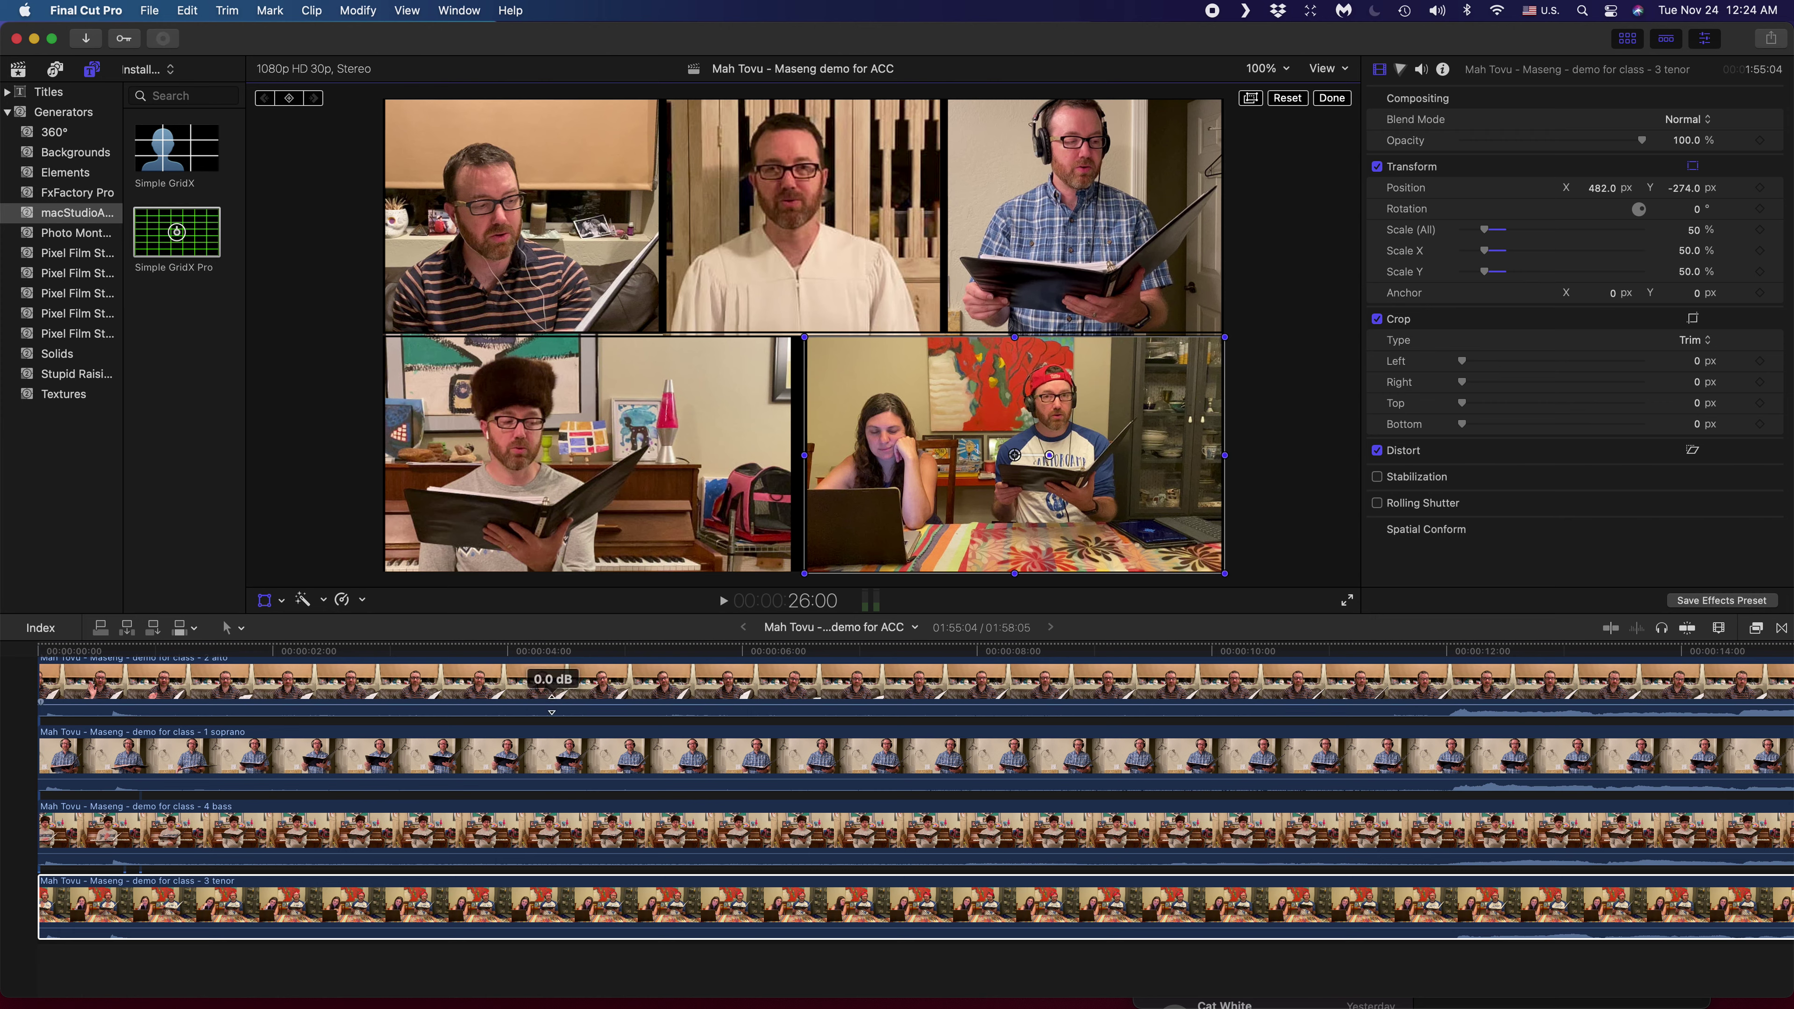
- Drag the bass clip into the bottom-left cell and reselect the tenor clip
{"action": "left_click_drag", "start_coordinate": [589, 484], "coordinate": [602, 490]}
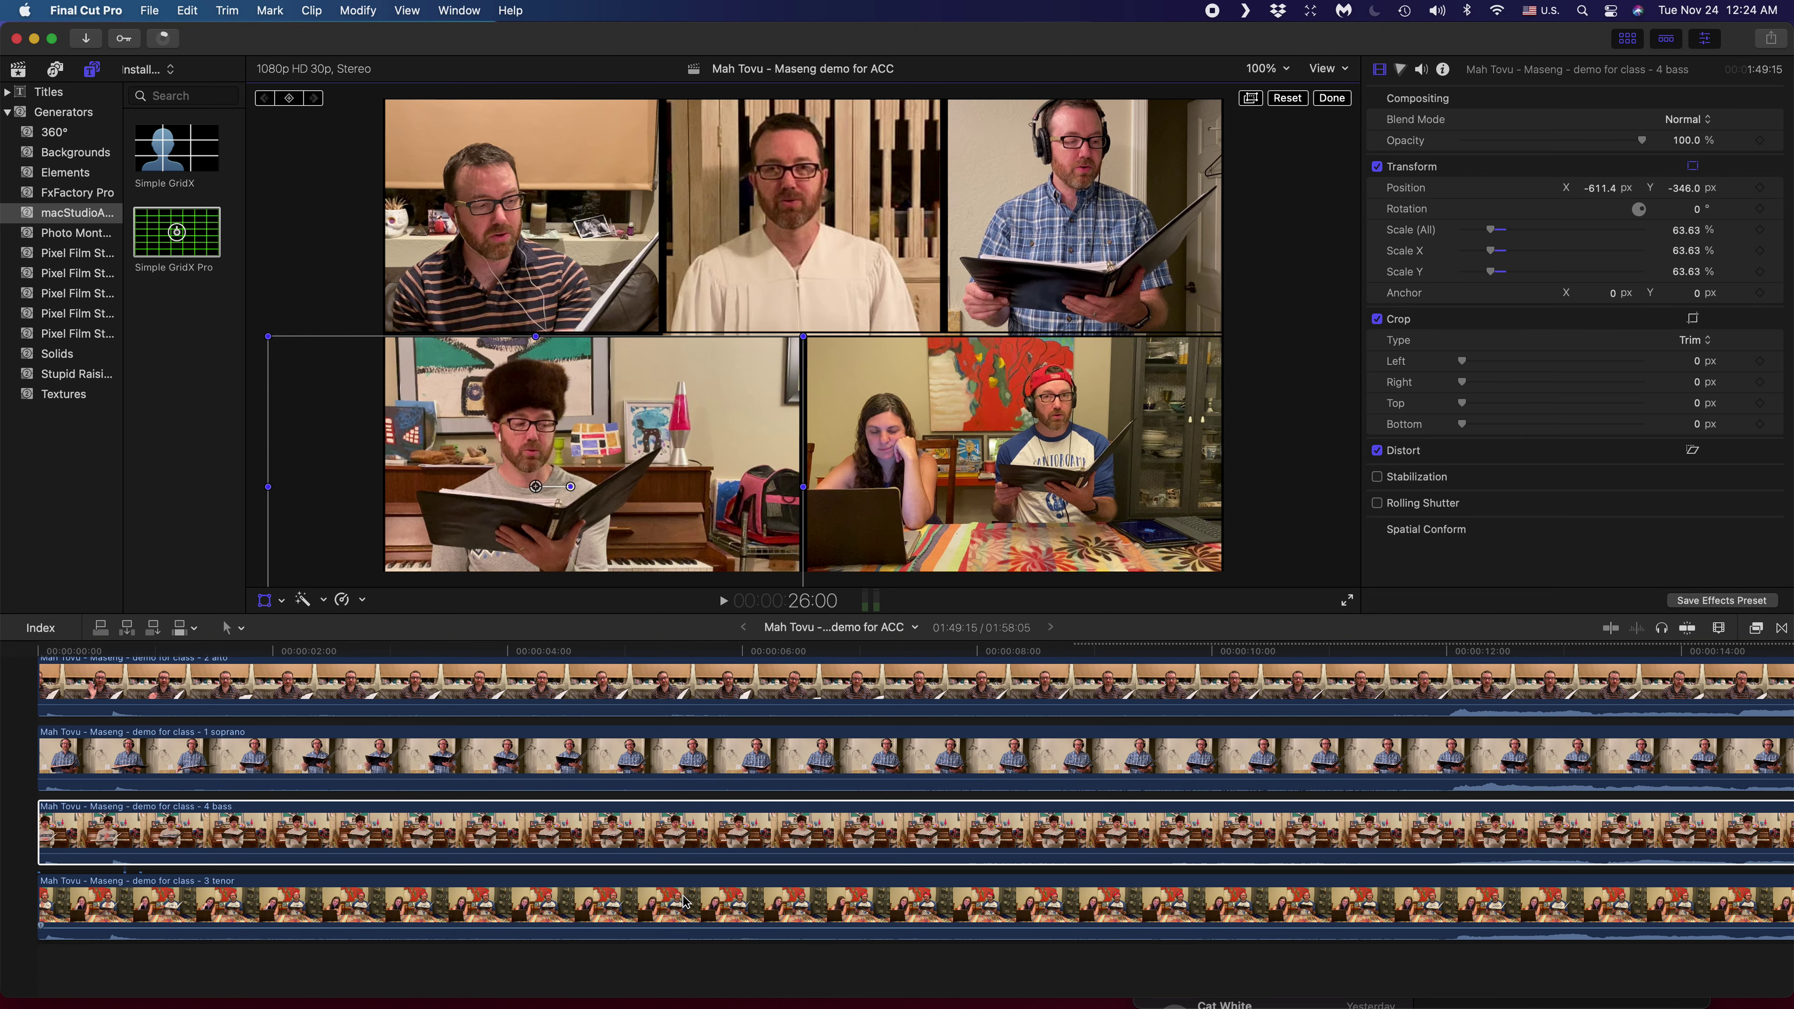
{"action": "scroll", "coordinate": [680, 902], "scroll_direction": "down", "scroll_amount": 3}
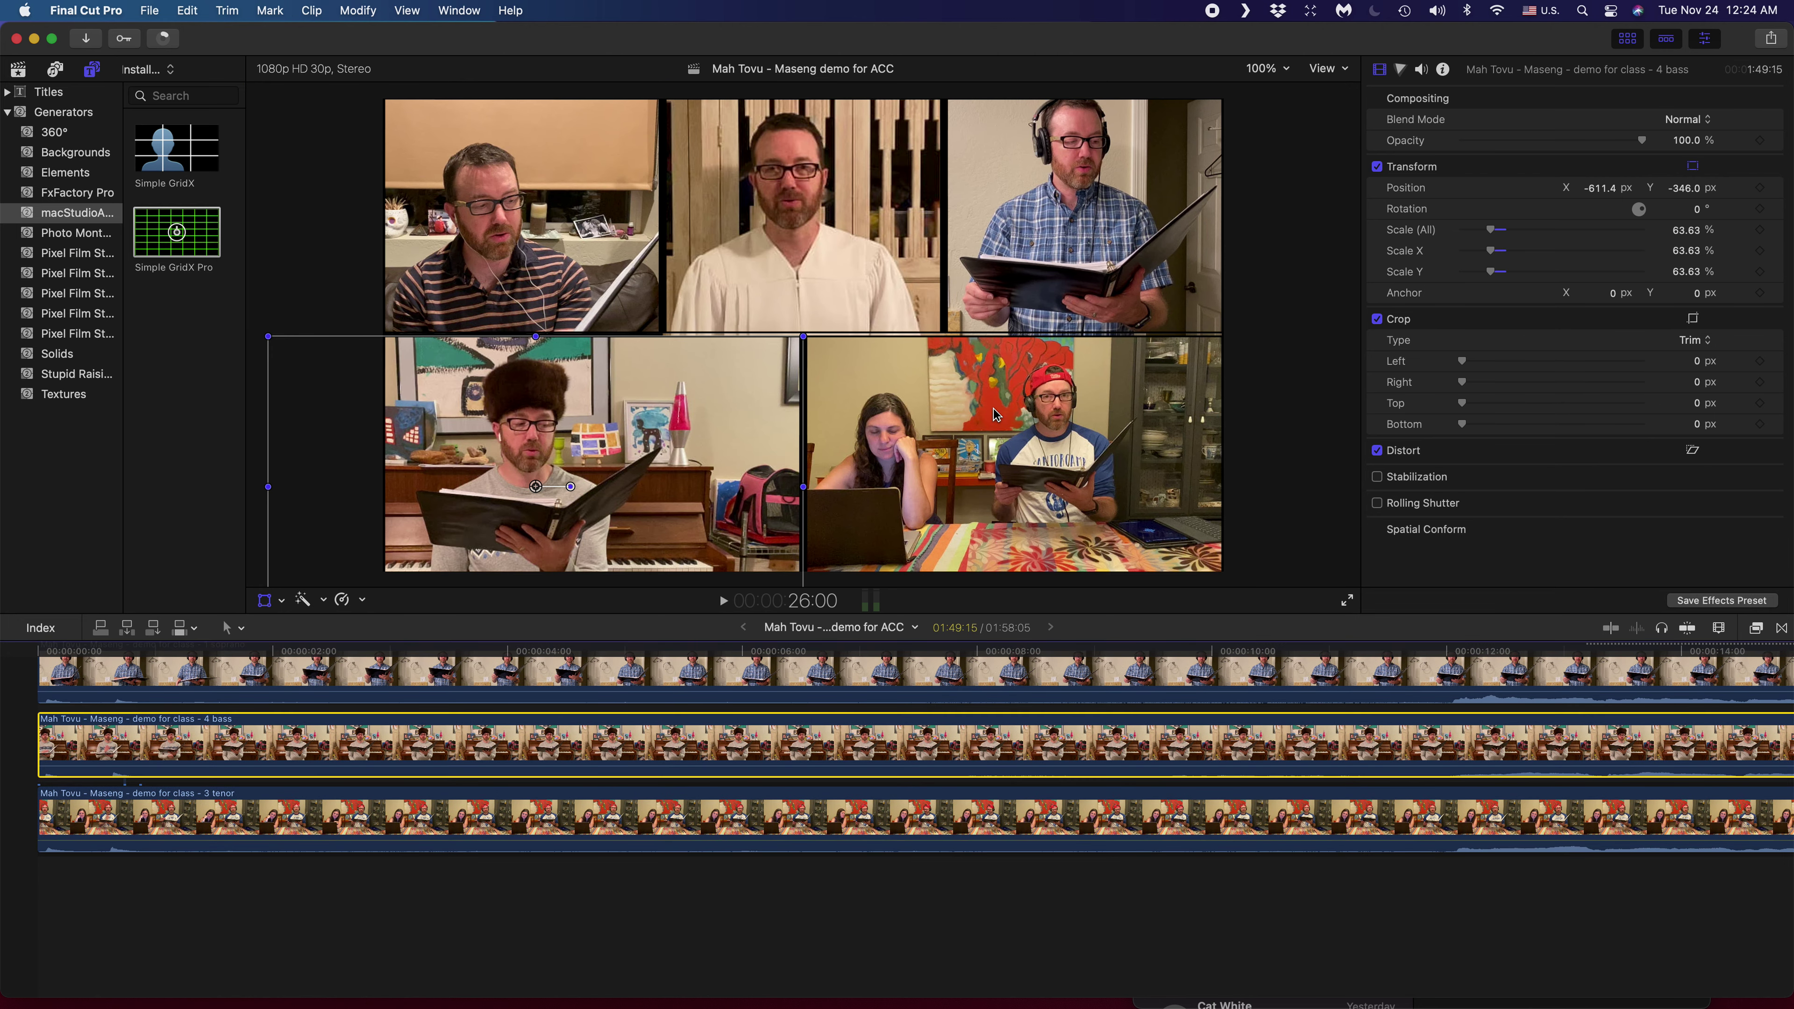
{"action": "left_click", "coordinate": [786, 577]}
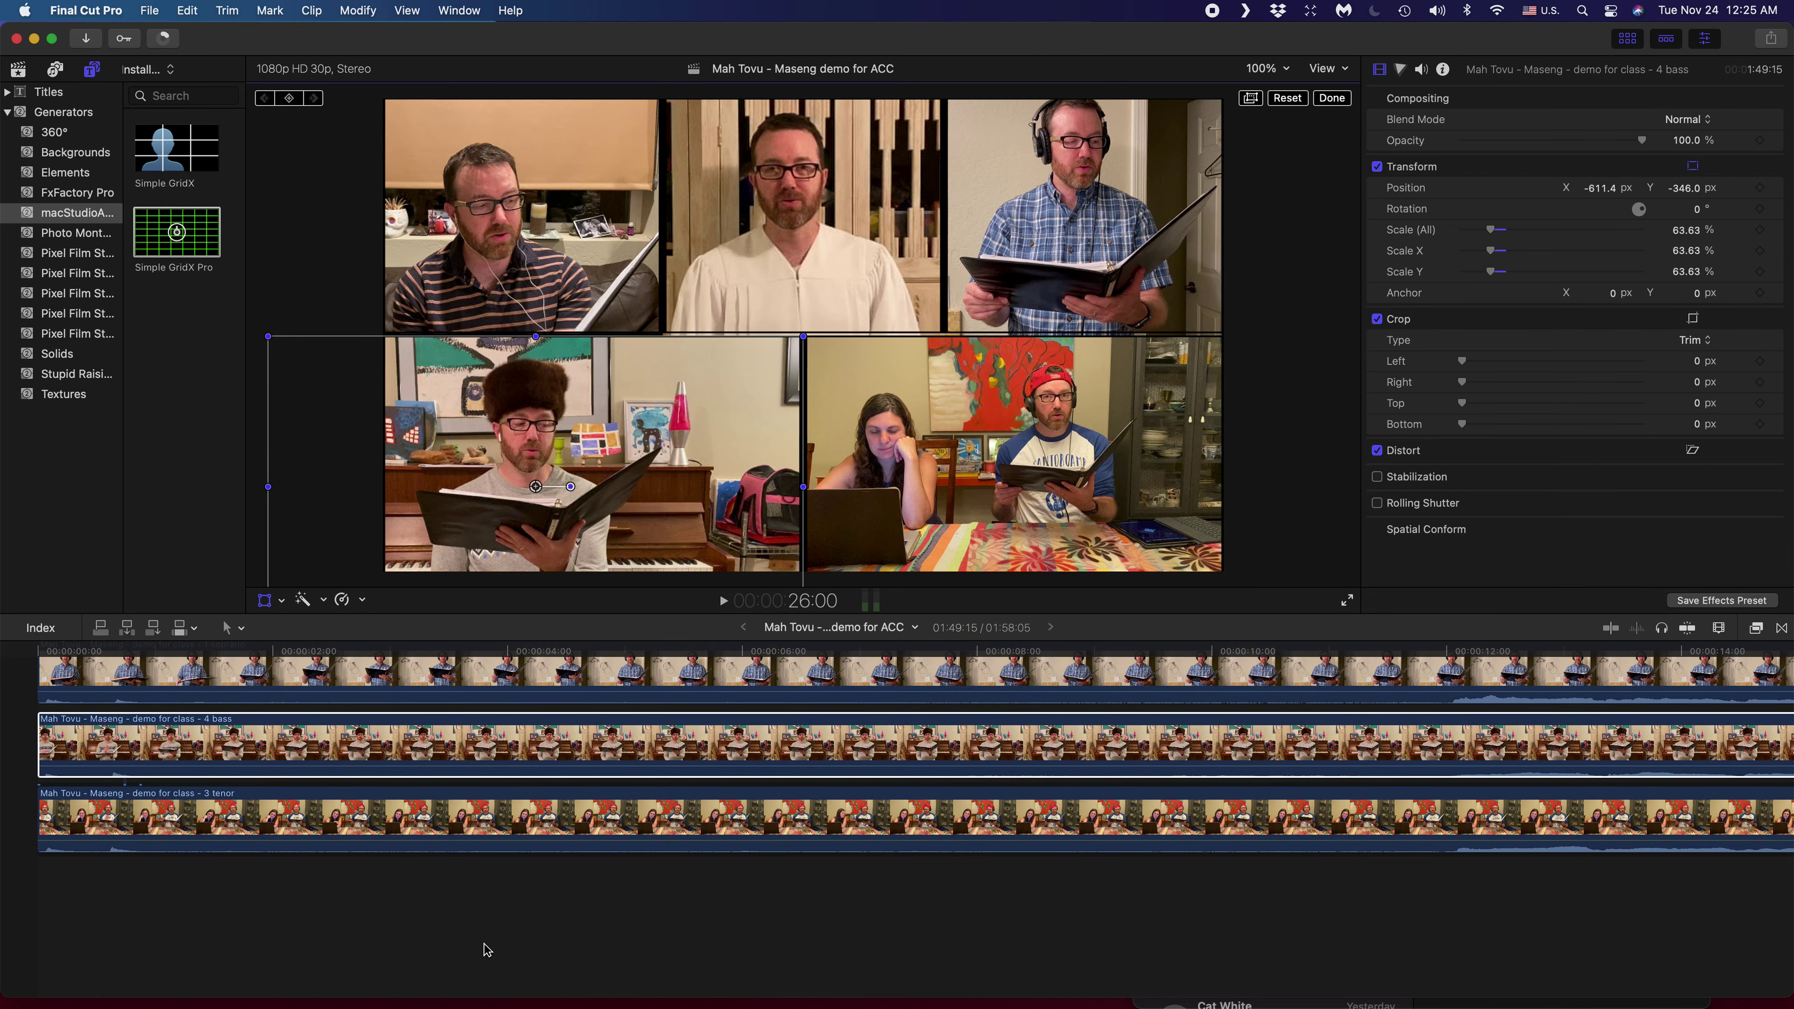
{"action": "left_click", "coordinate": [483, 834]}
- Set the tenor clip's scale to 100% and reposition it within the bottom-right area
{"action": "right_click", "coordinate": [973, 362]}
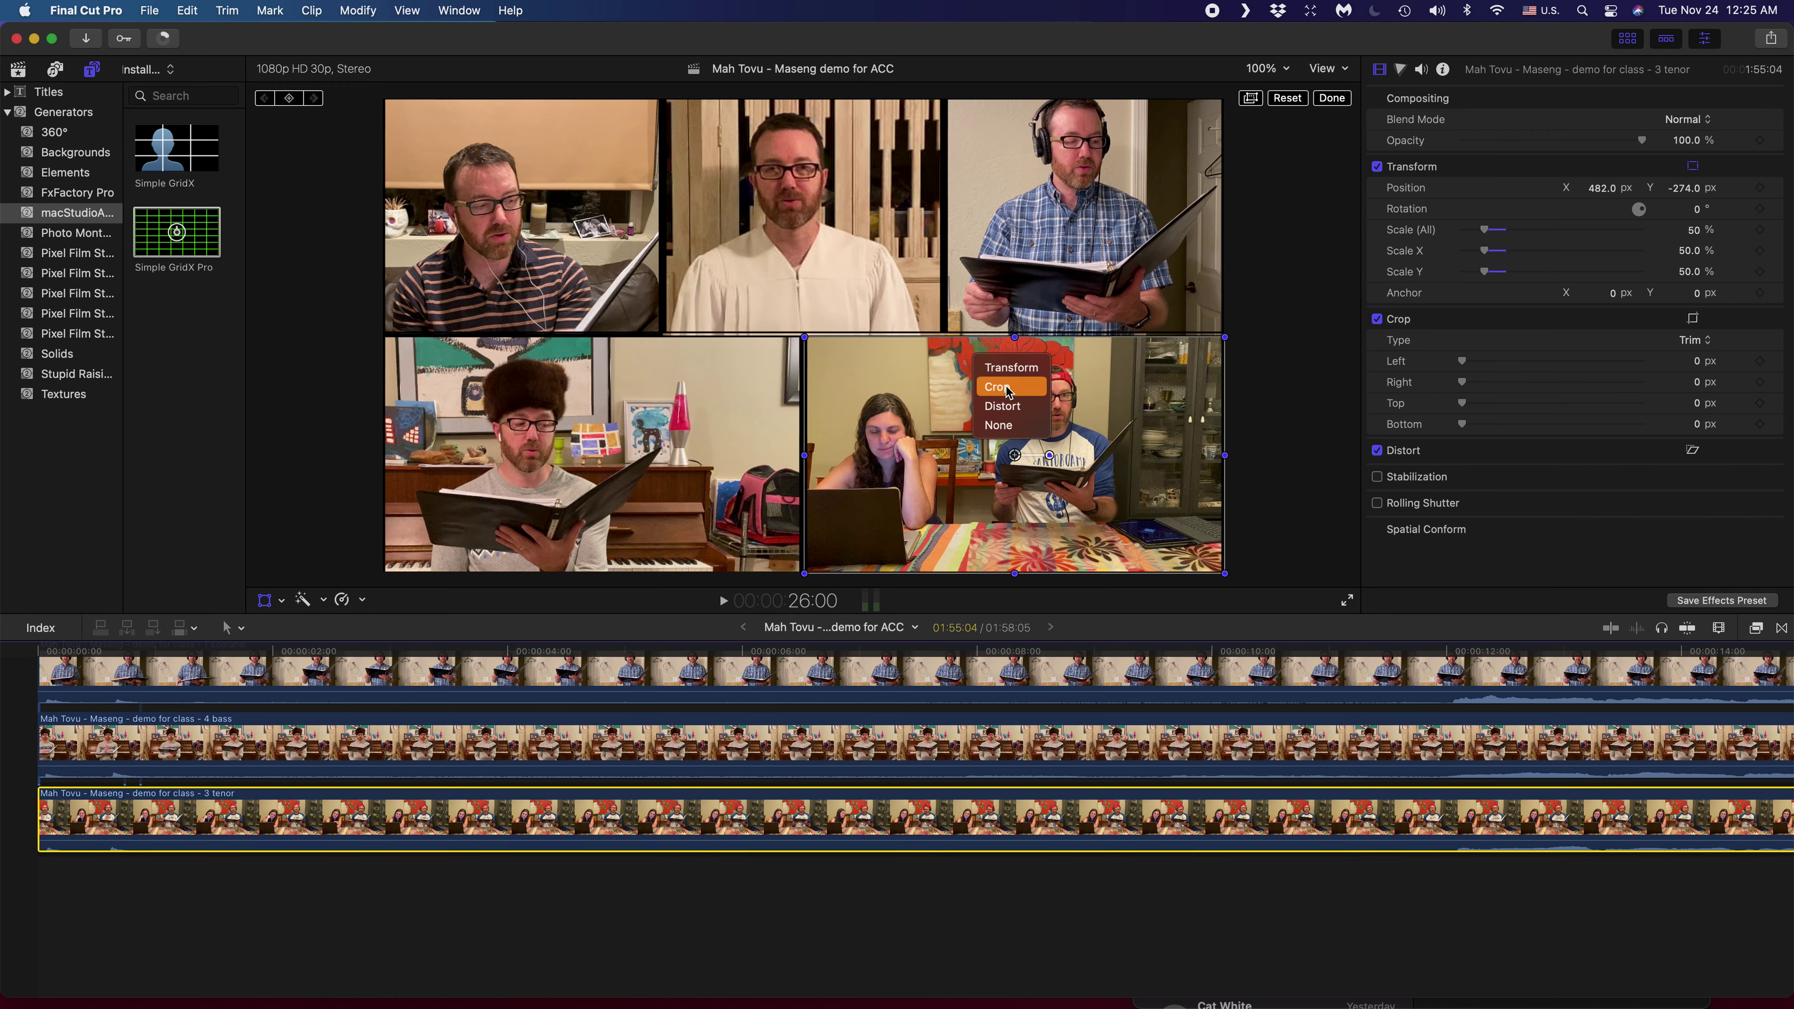
{"action": "key", "text": "Escape"}
{"action": "left_click", "coordinate": [1689, 232]}
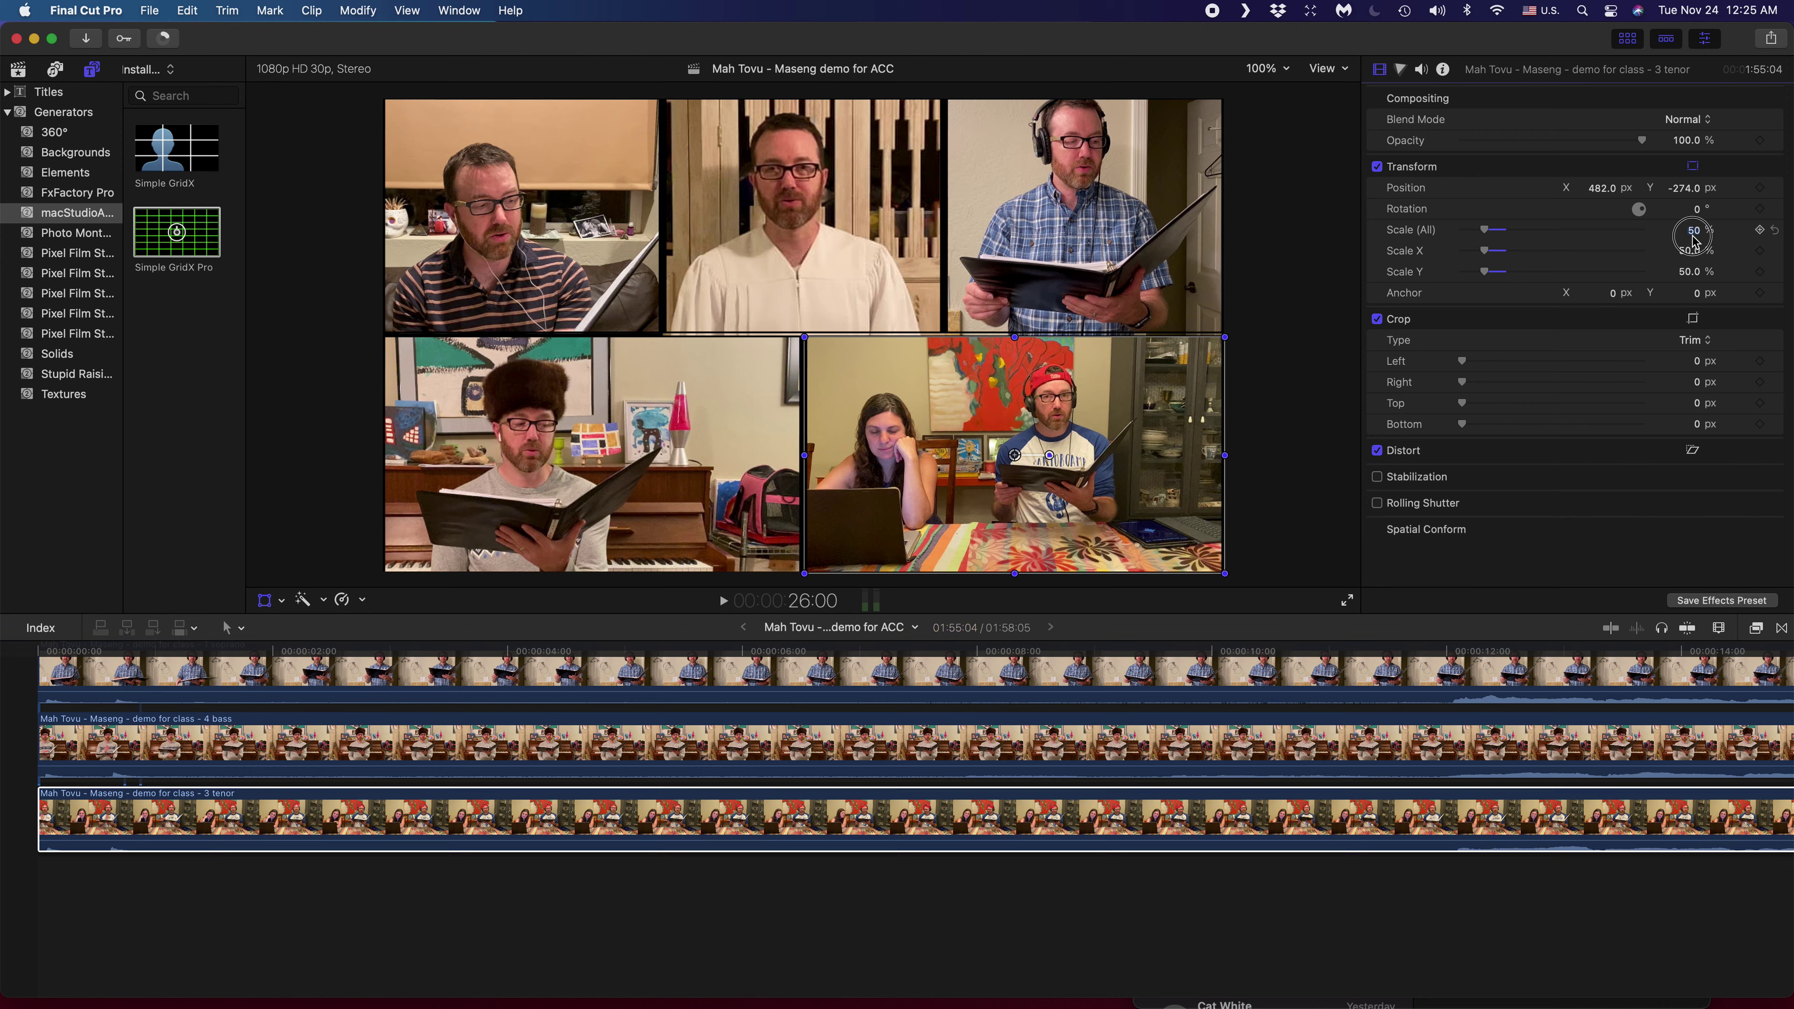
{"action": "type", "text": "100"}
{"action": "key", "text": "Return"}
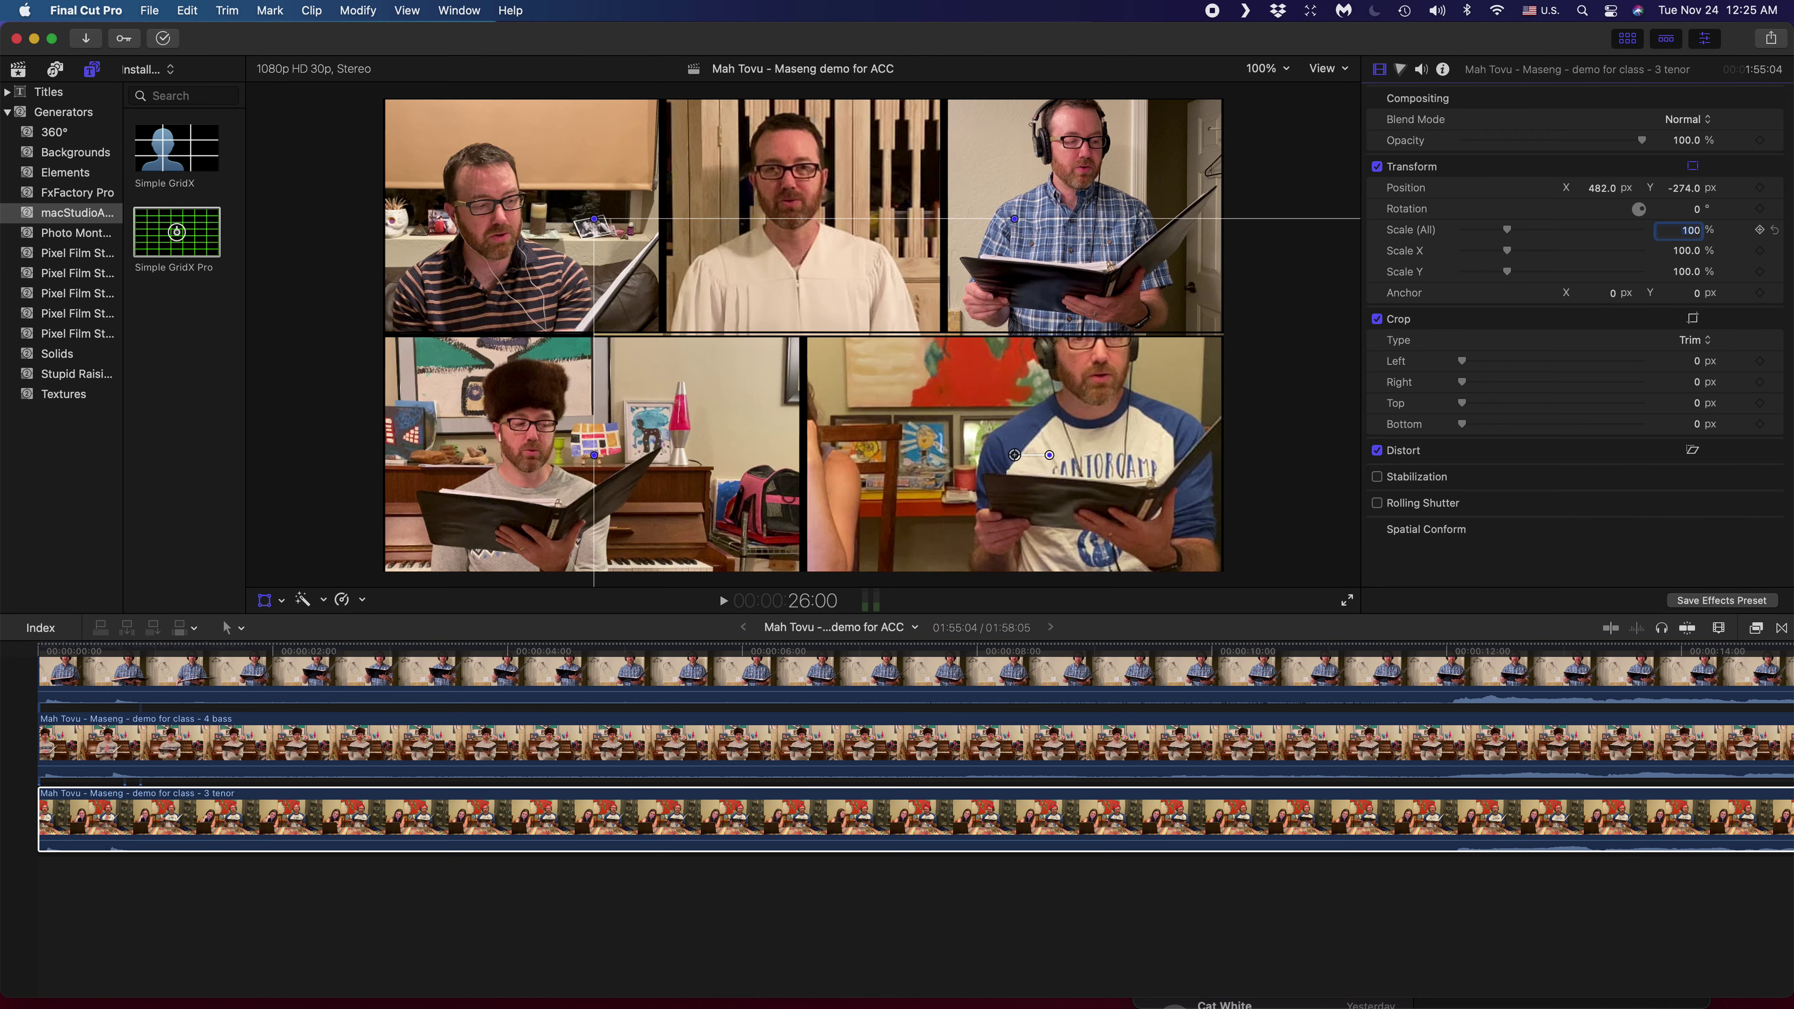
{"action": "left_click_drag", "start_coordinate": [965, 470], "coordinate": [895, 543]}
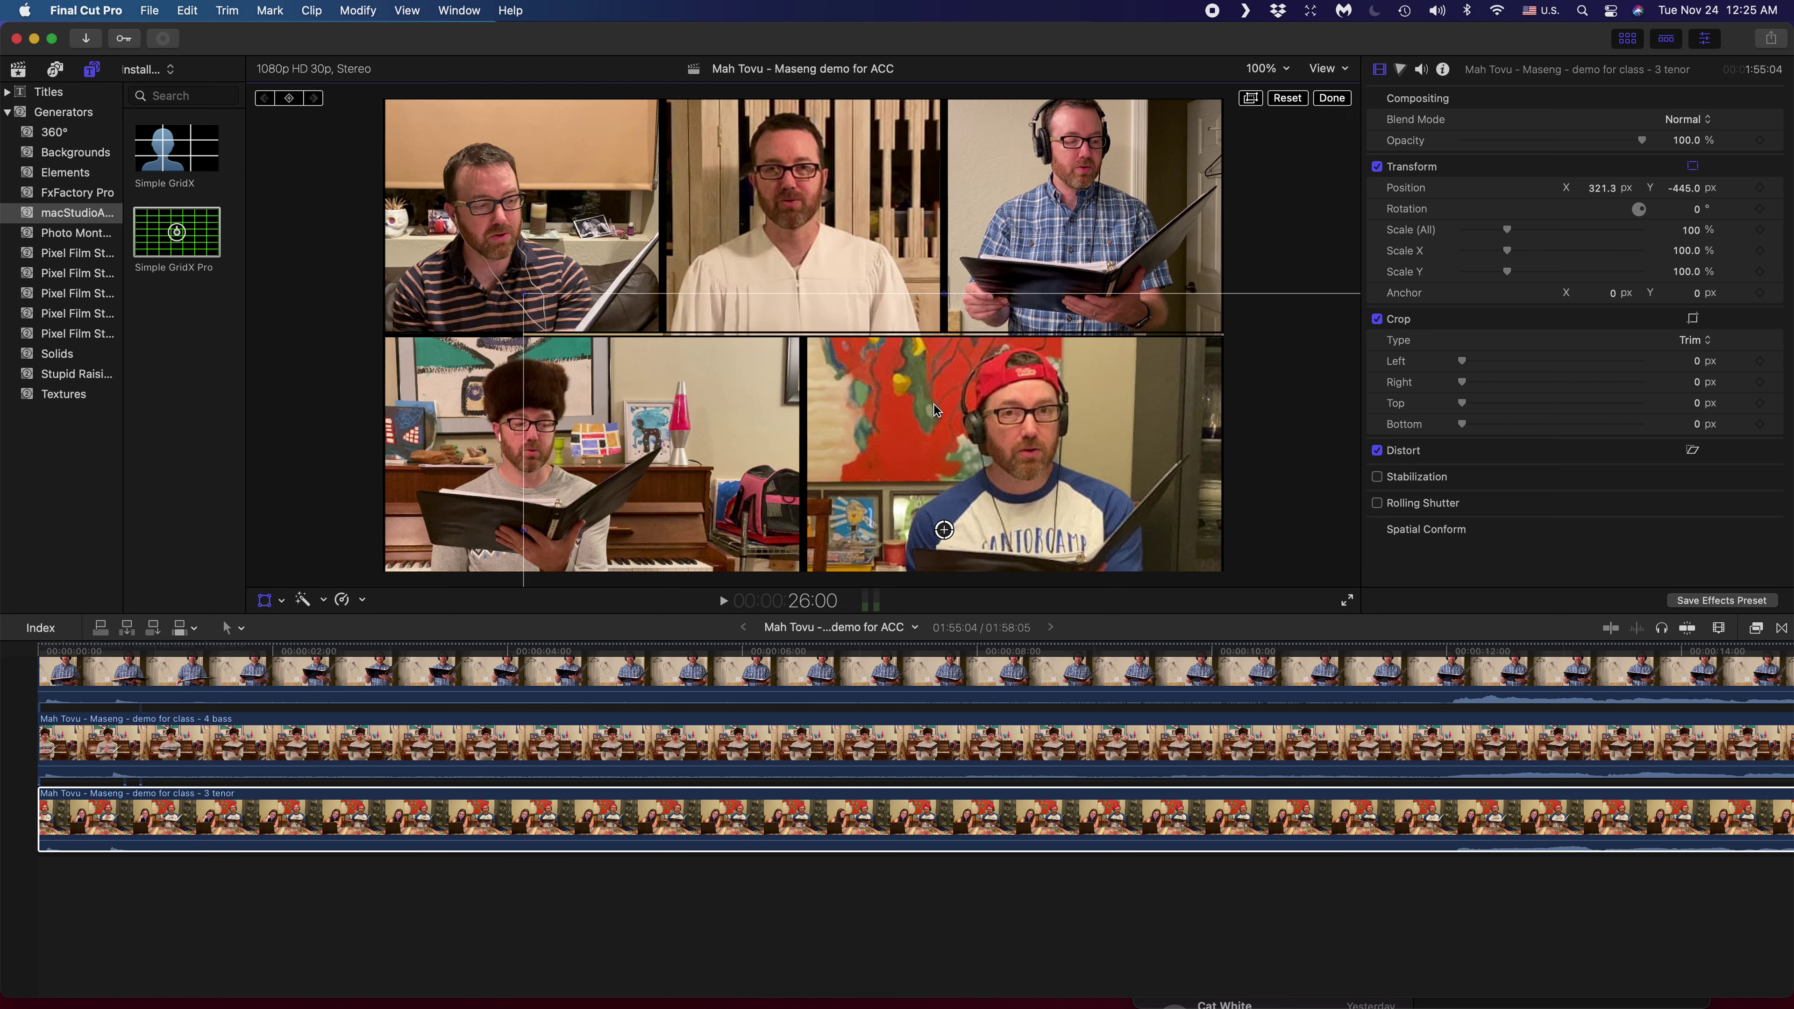
- Crop the tenor clip about 639 px left and 95 px top to fit the bottom-right cell
{"action": "right_click", "coordinate": [954, 438]}
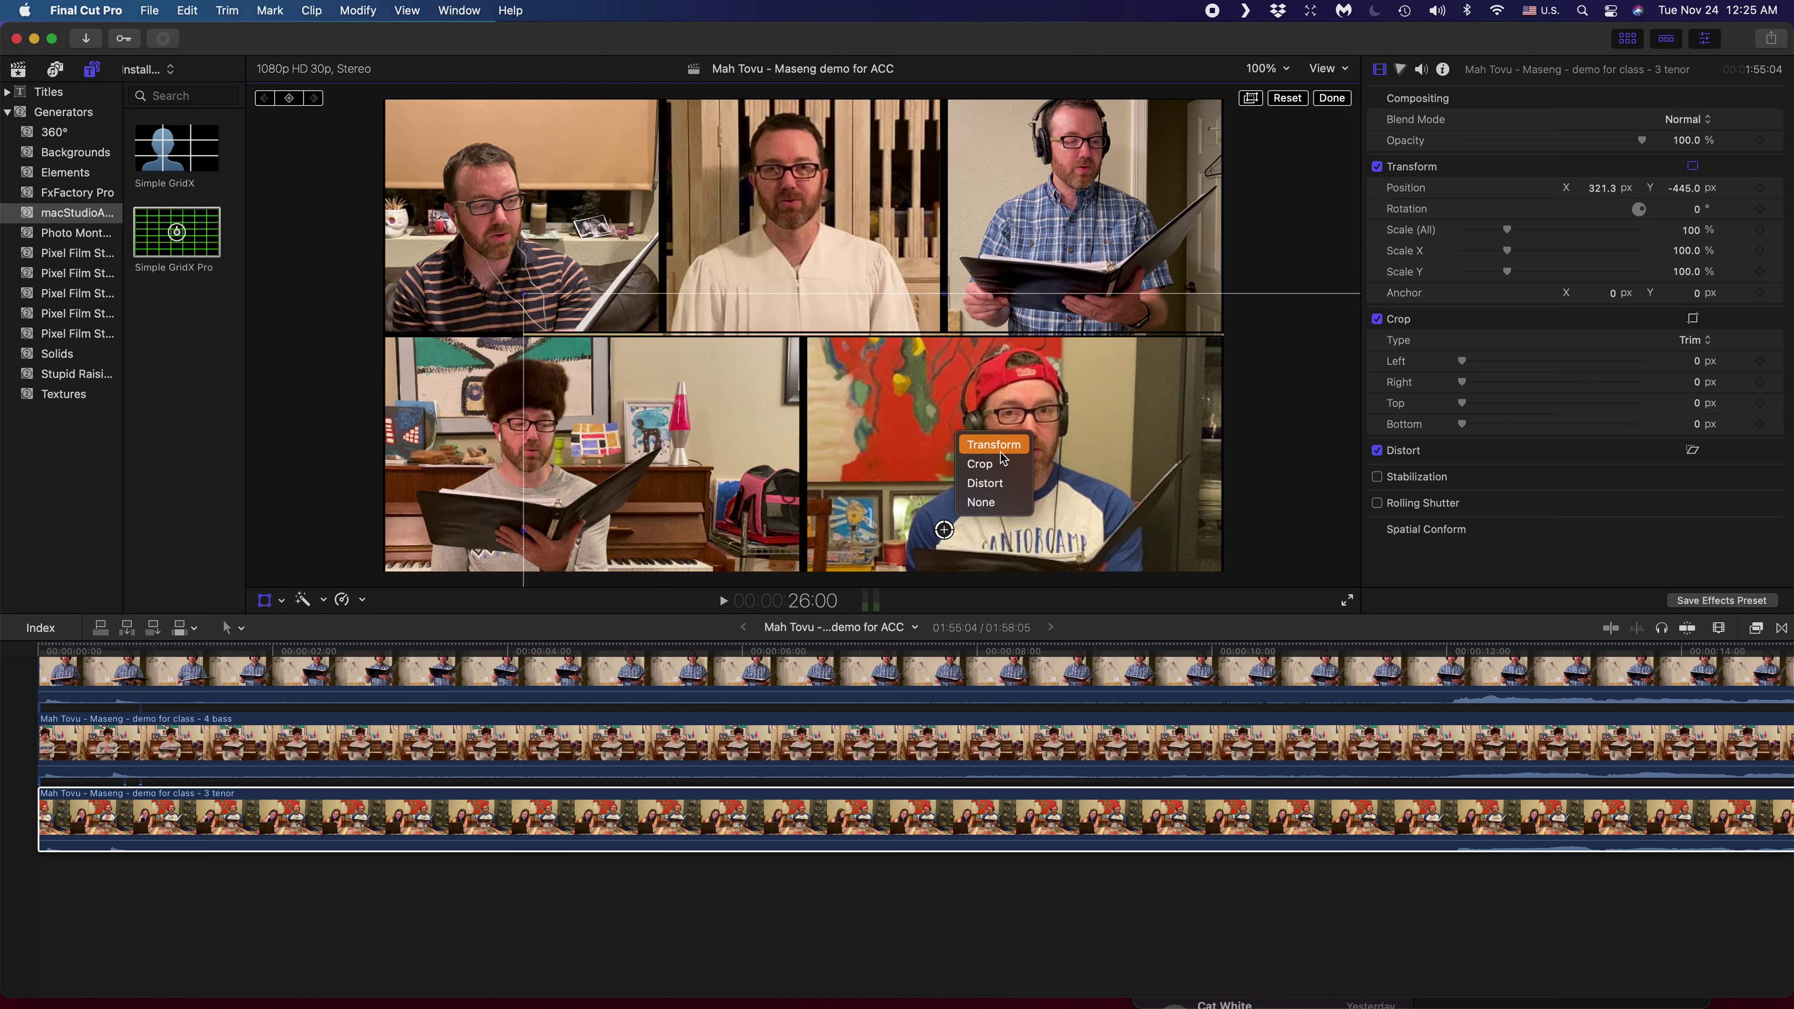
{"action": "left_click", "coordinate": [990, 464]}
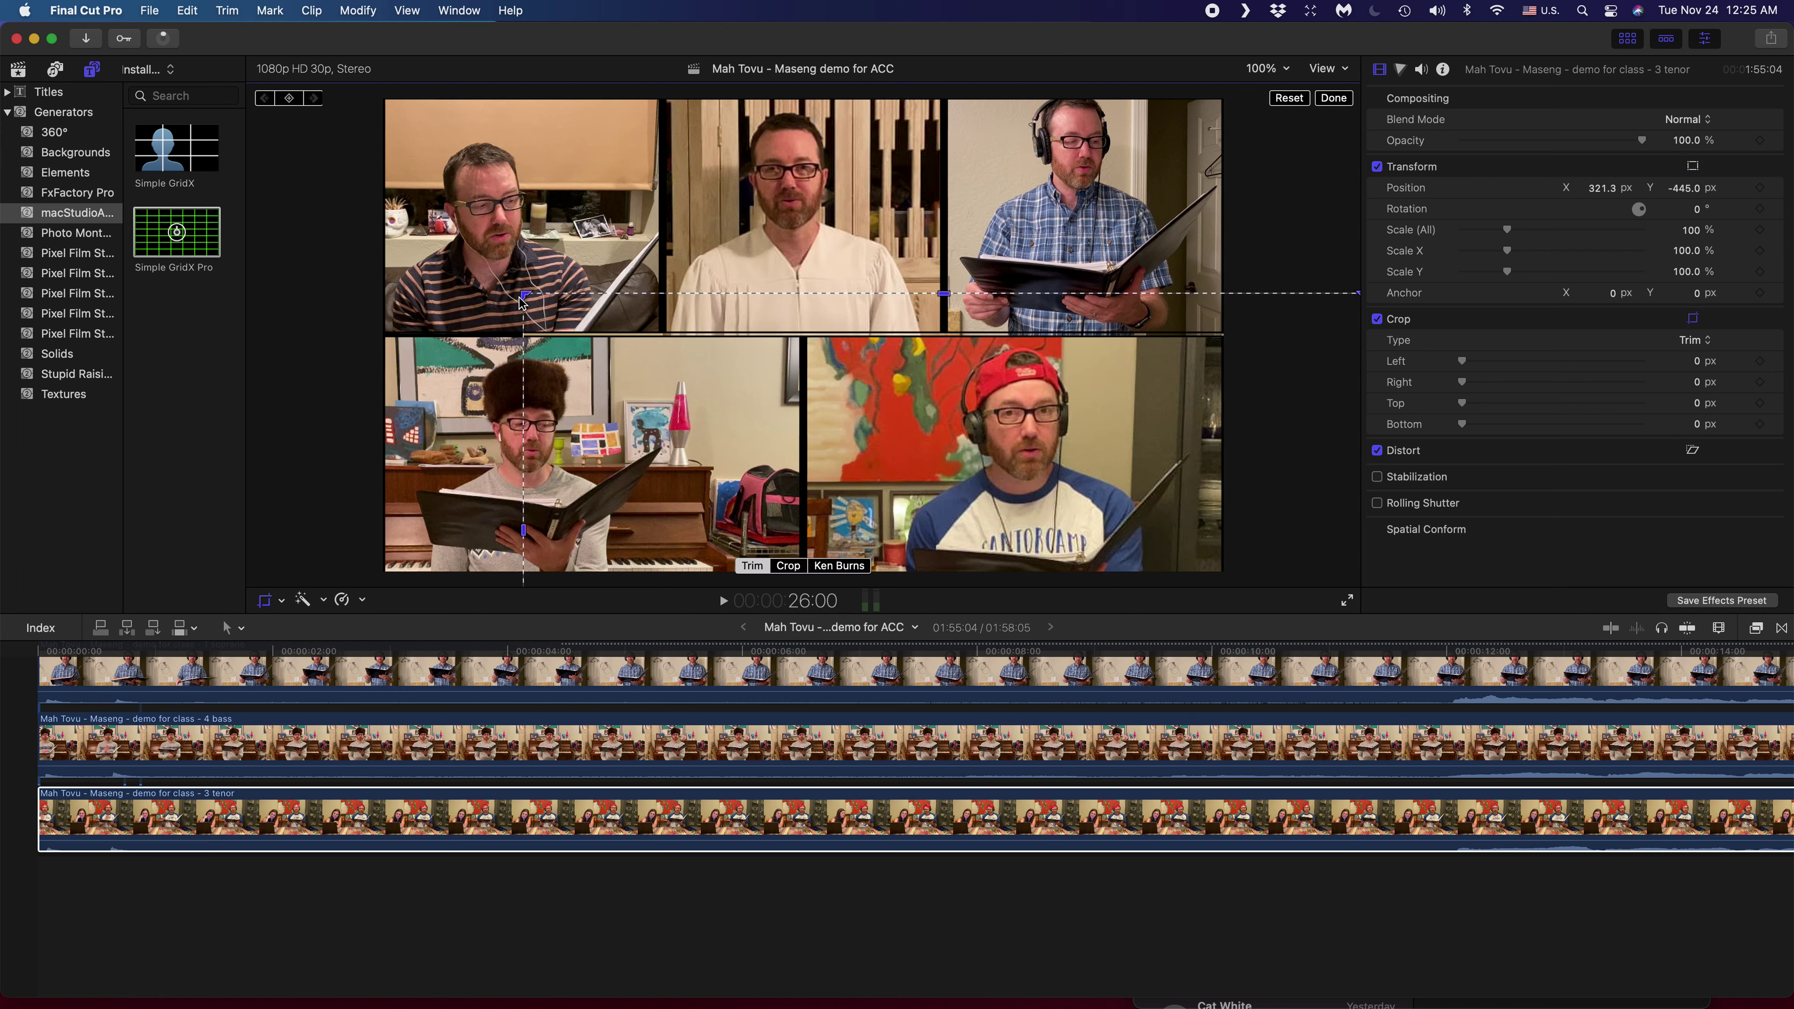
{"action": "left_click_drag", "start_coordinate": [521, 302], "coordinate": [804, 334]}
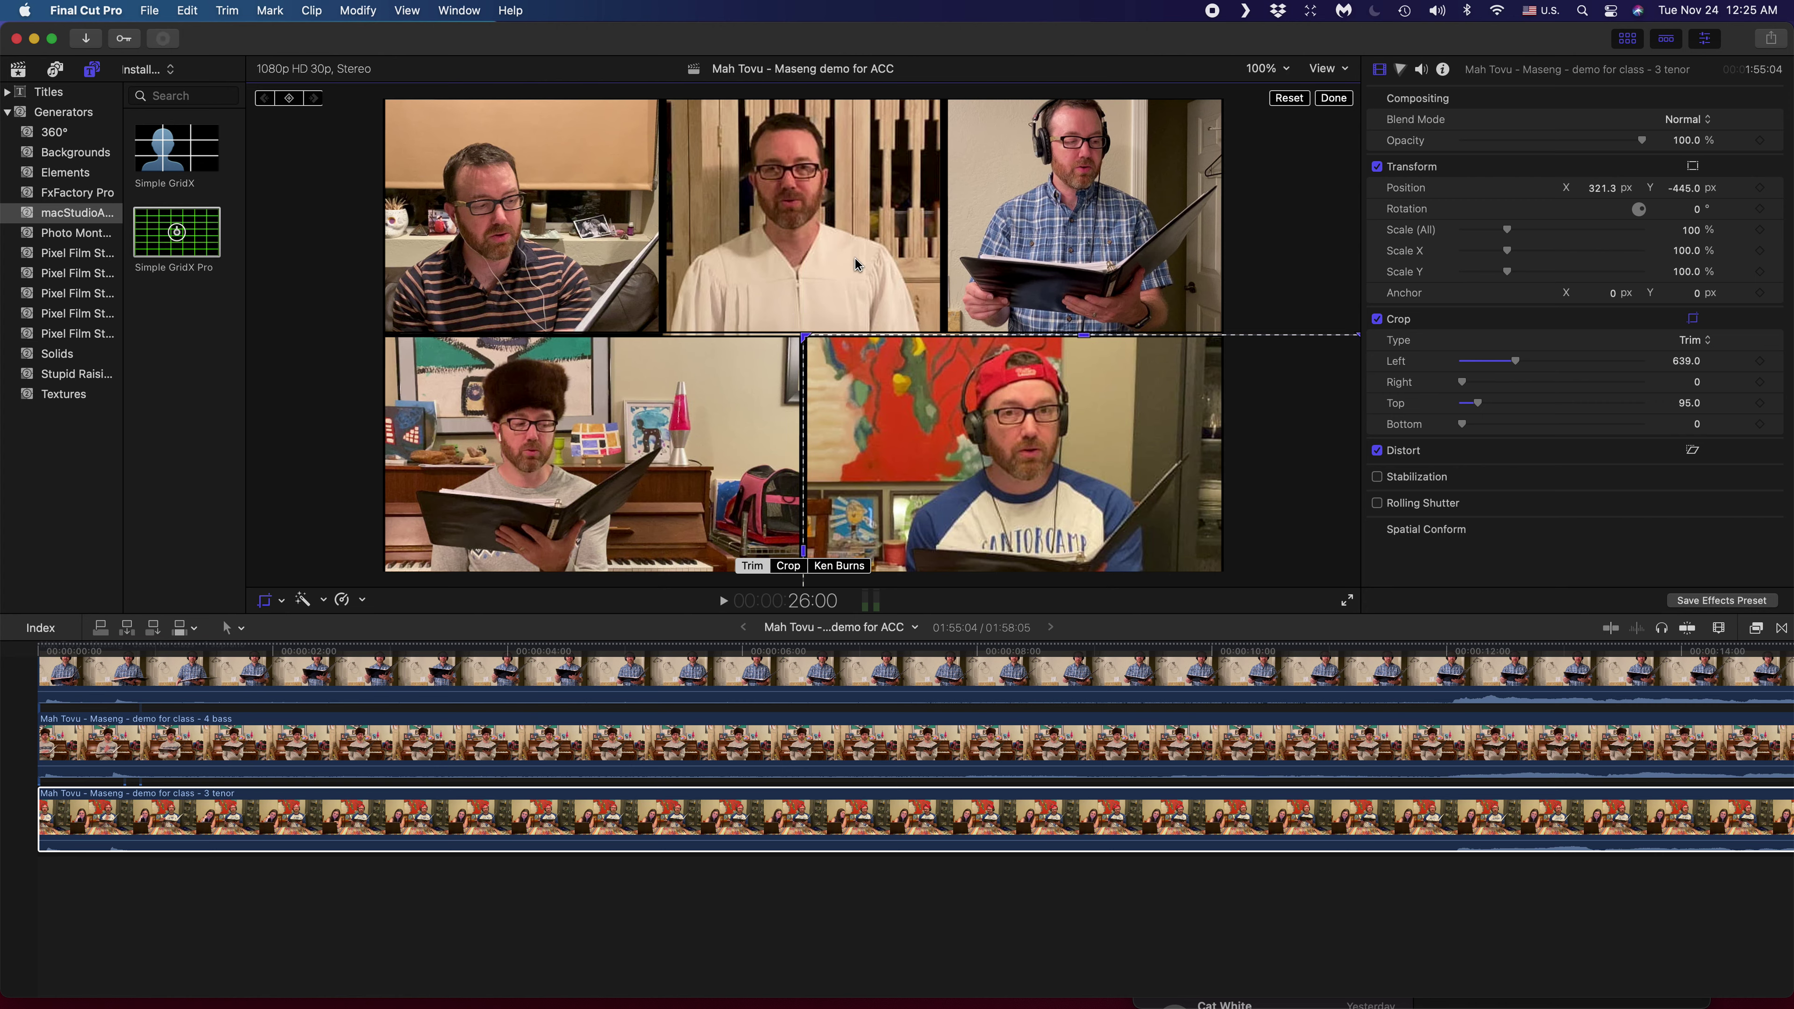
{"action": "left_click", "coordinate": [1322, 287]}
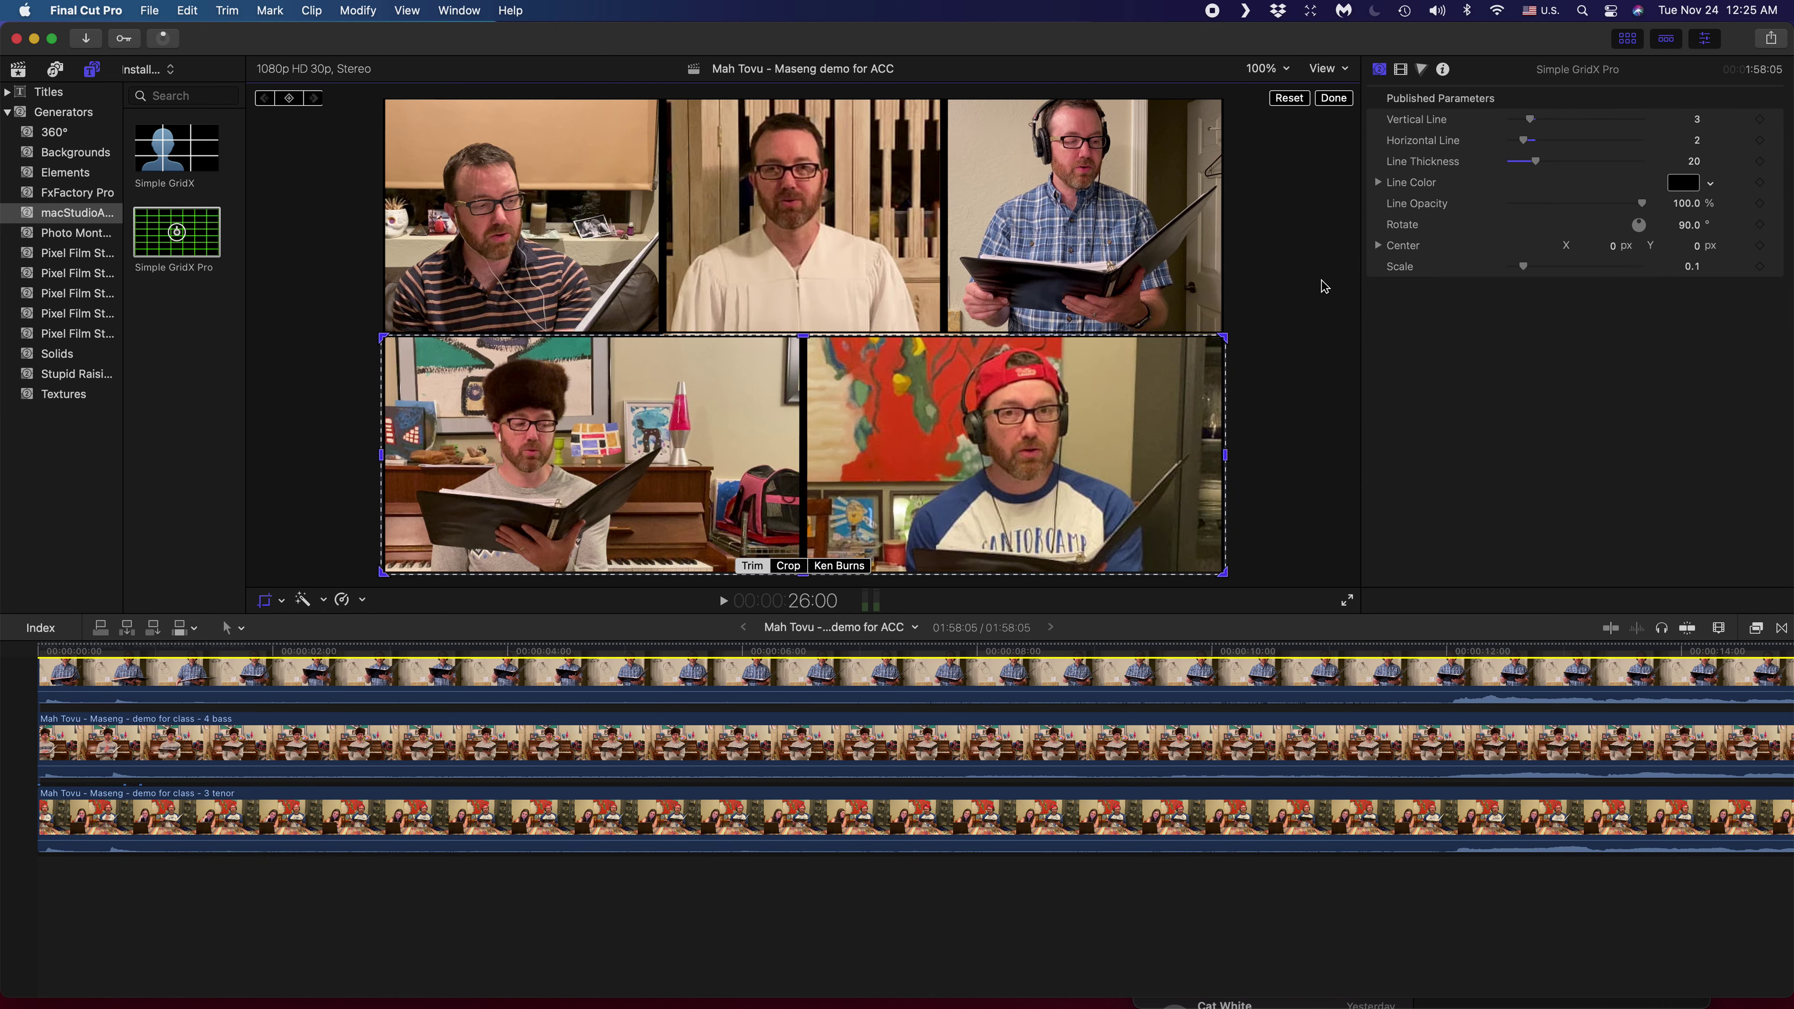
- Exit crop mode and Option-drag the top Simple GridX Pro clip upward onto a third lane
{"action": "left_click", "coordinate": [264, 599]}
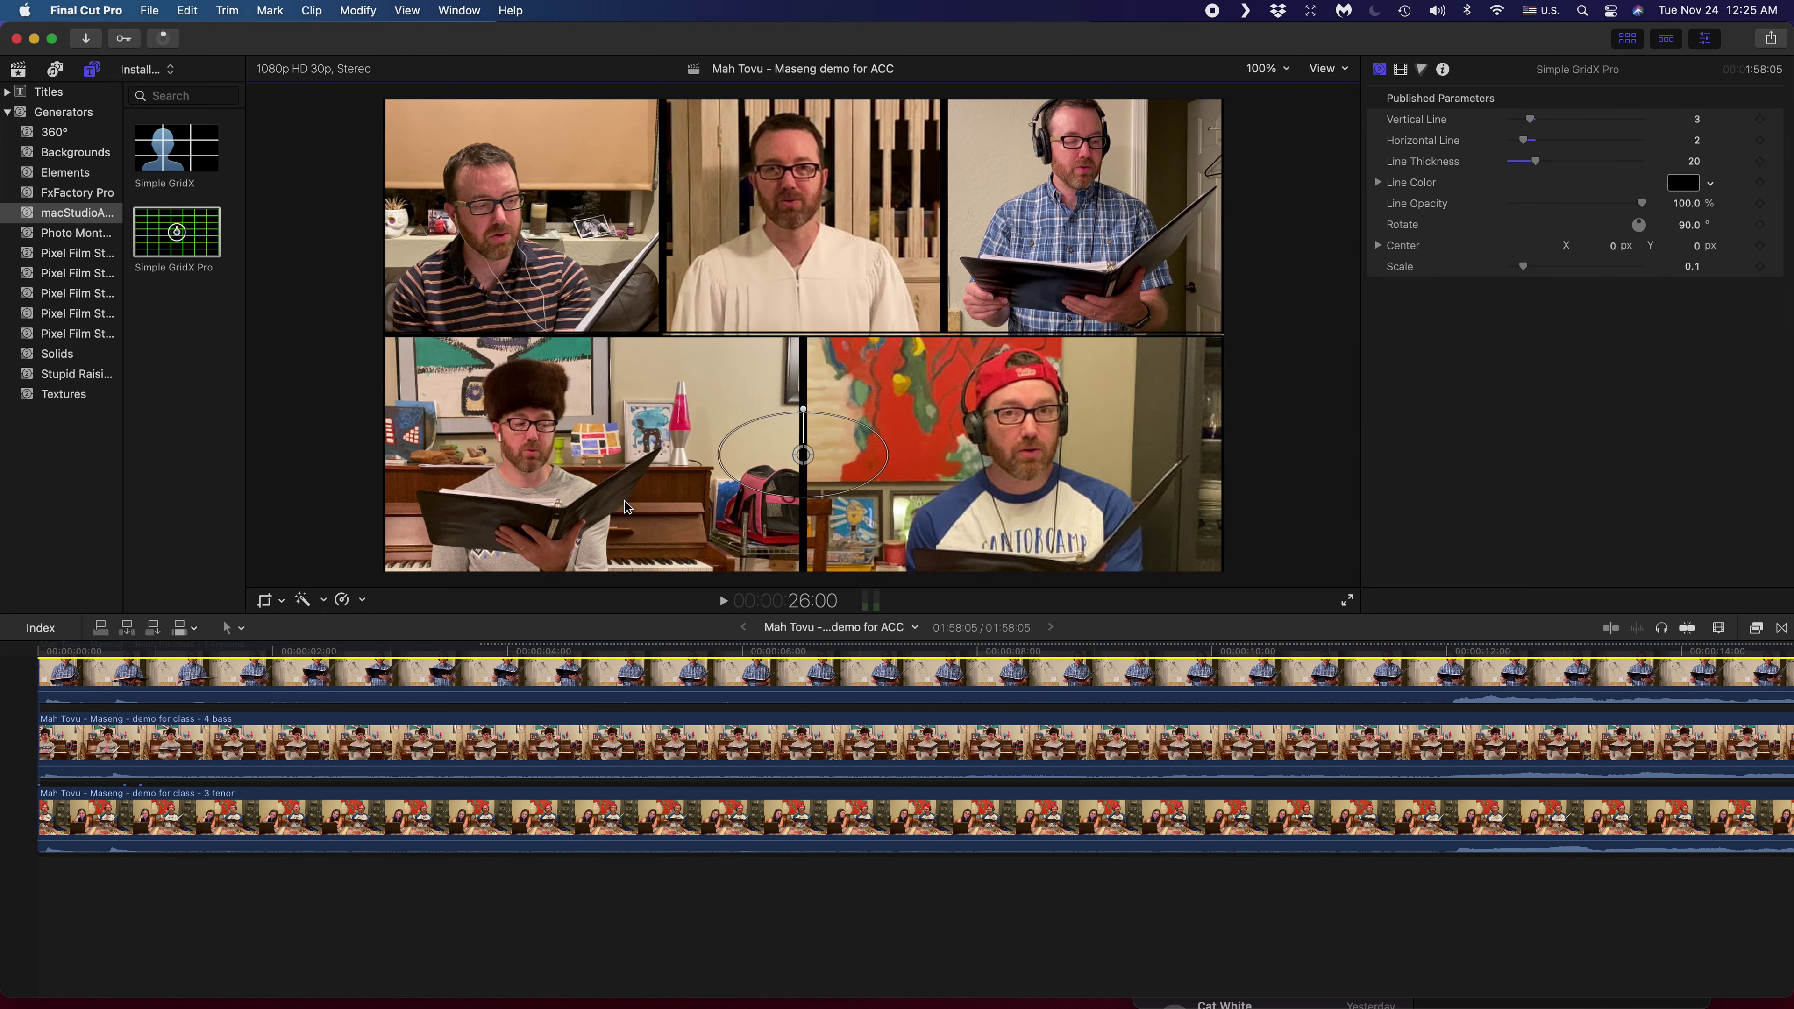
{"action": "left_click", "coordinate": [494, 724]}
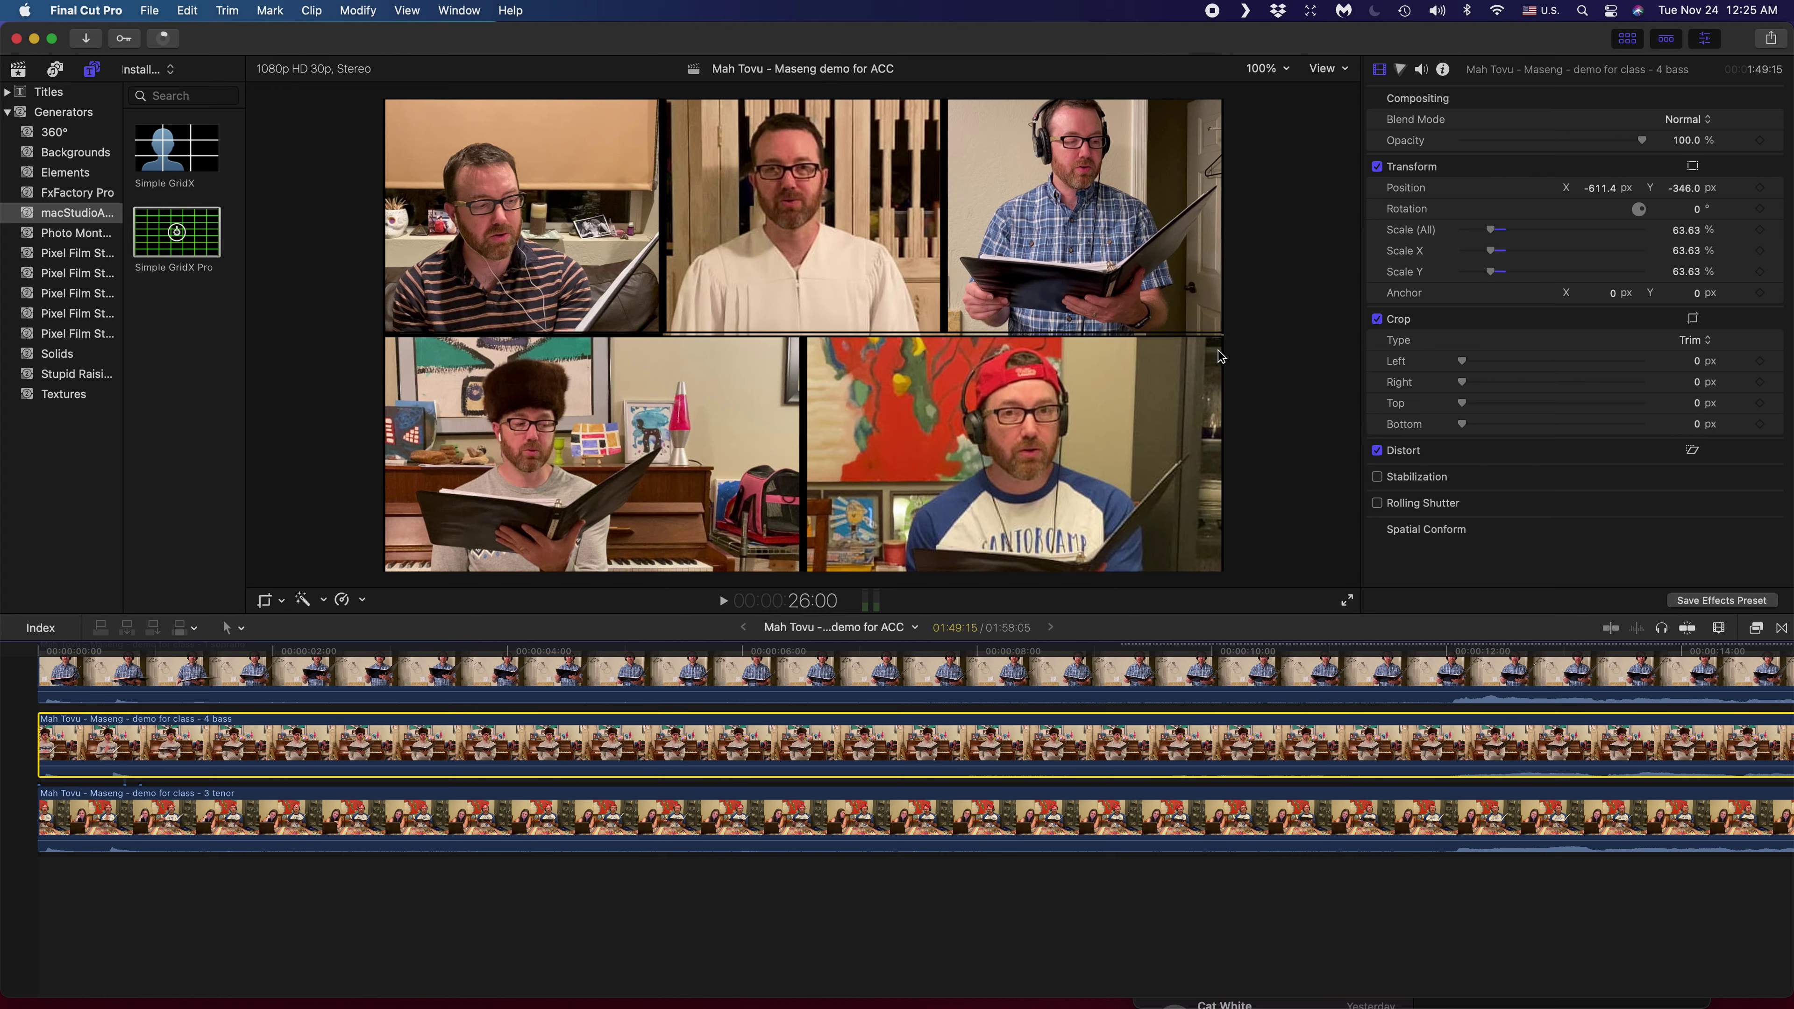
{"action": "scroll", "coordinate": [657, 737], "scroll_direction": "up", "scroll_amount": 5}
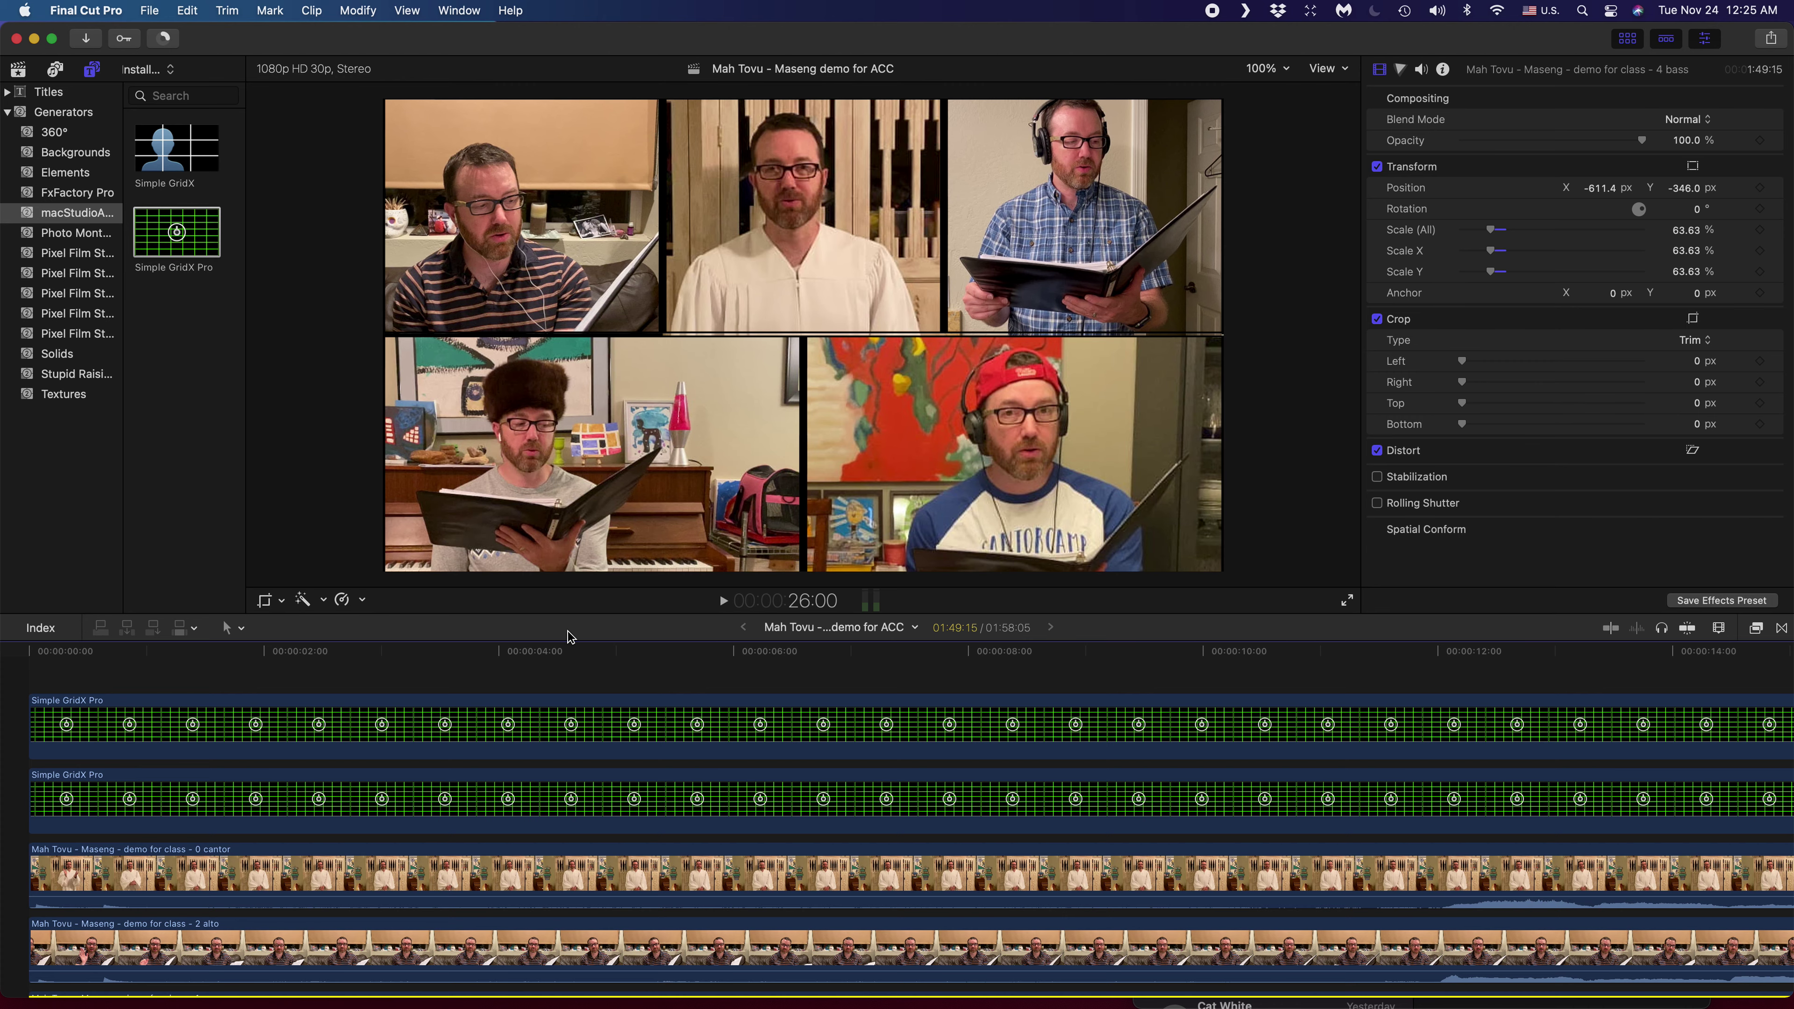
{"action": "left_click", "coordinate": [507, 696]}
{"action": "left_click_drag", "start_coordinate": [507, 696], "coordinate": [513, 641]}
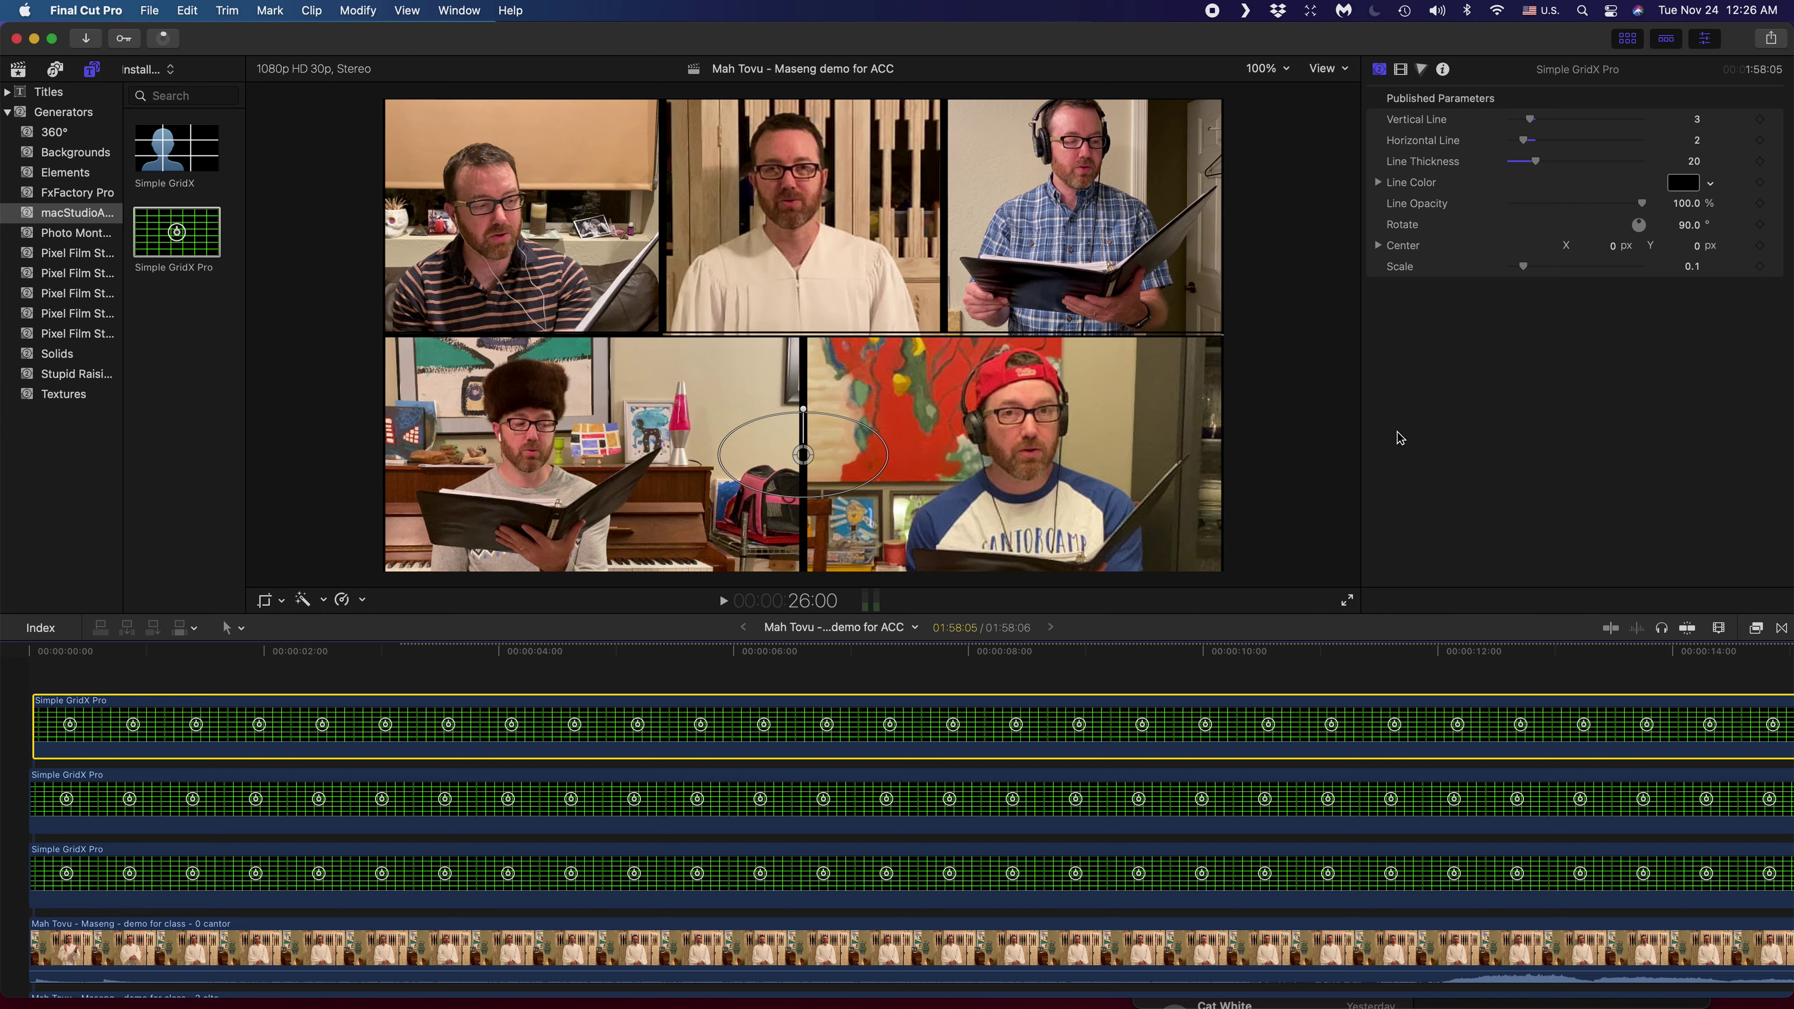
- Set the newest grid generator's Vertical Line count to 1
{"action": "left_click", "coordinate": [1400, 69]}
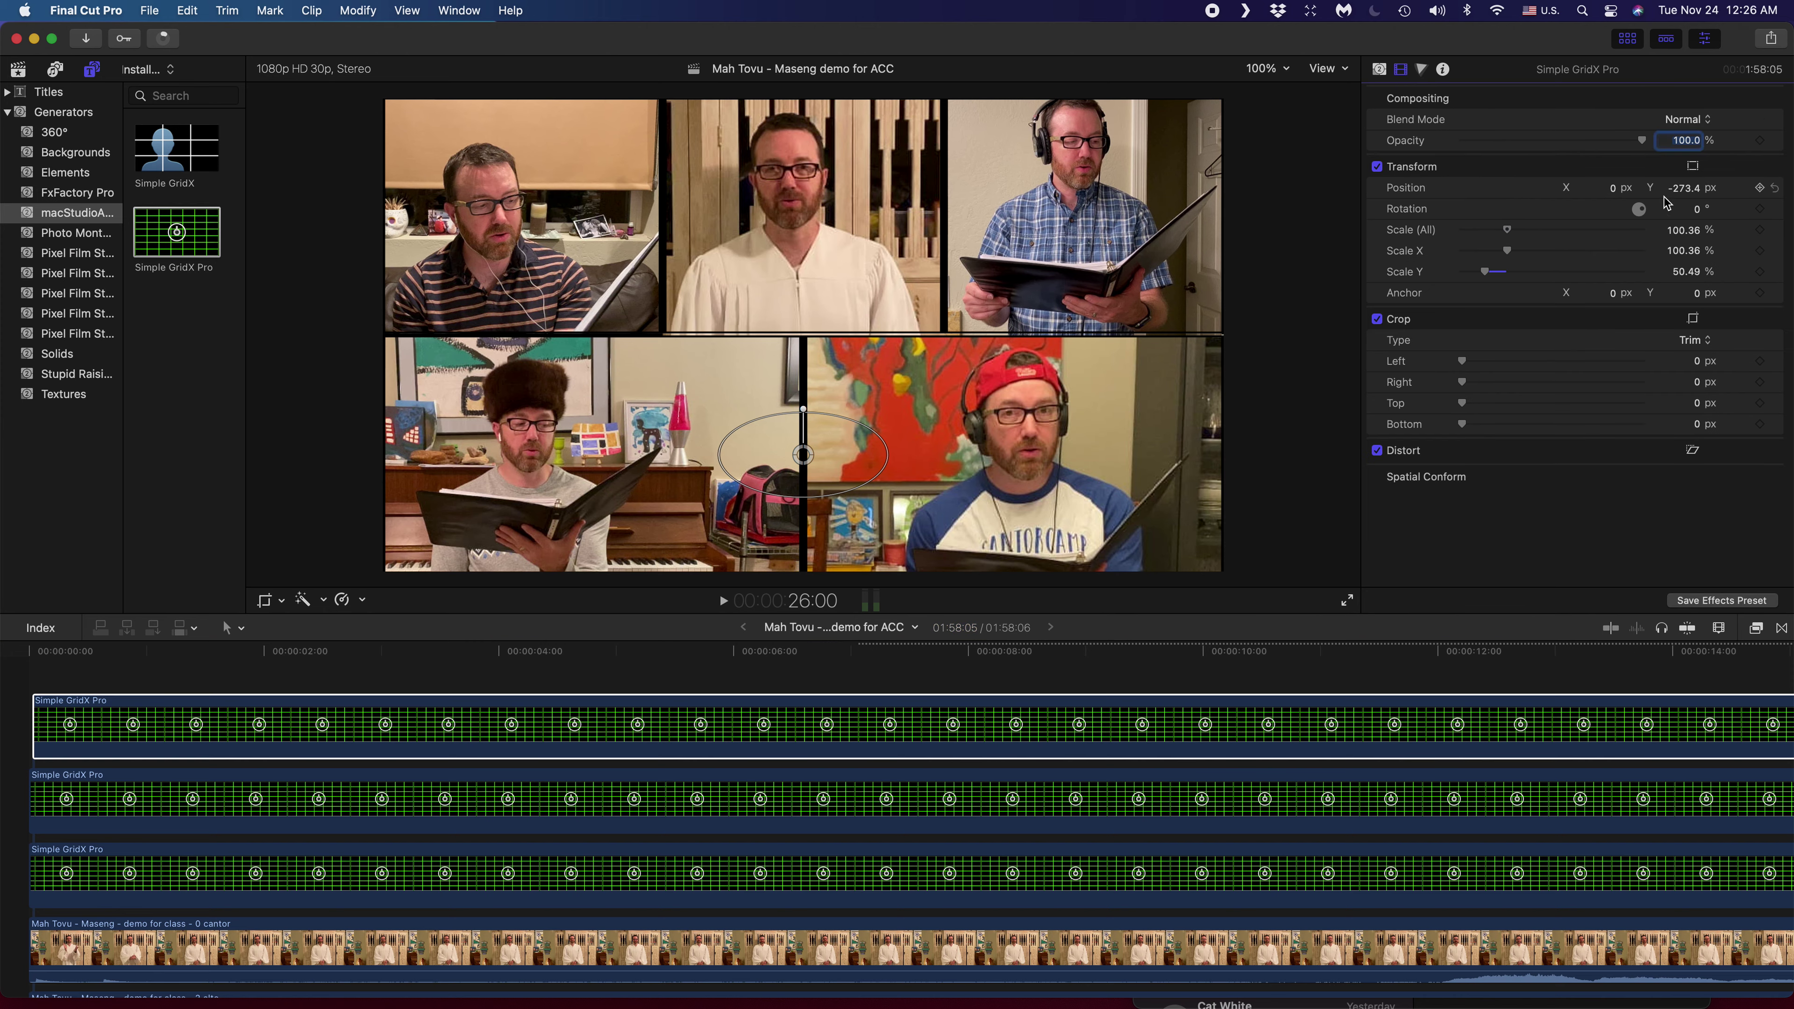
{"action": "left_click", "coordinate": [1379, 69]}
{"action": "left_click", "coordinate": [1694, 120]}
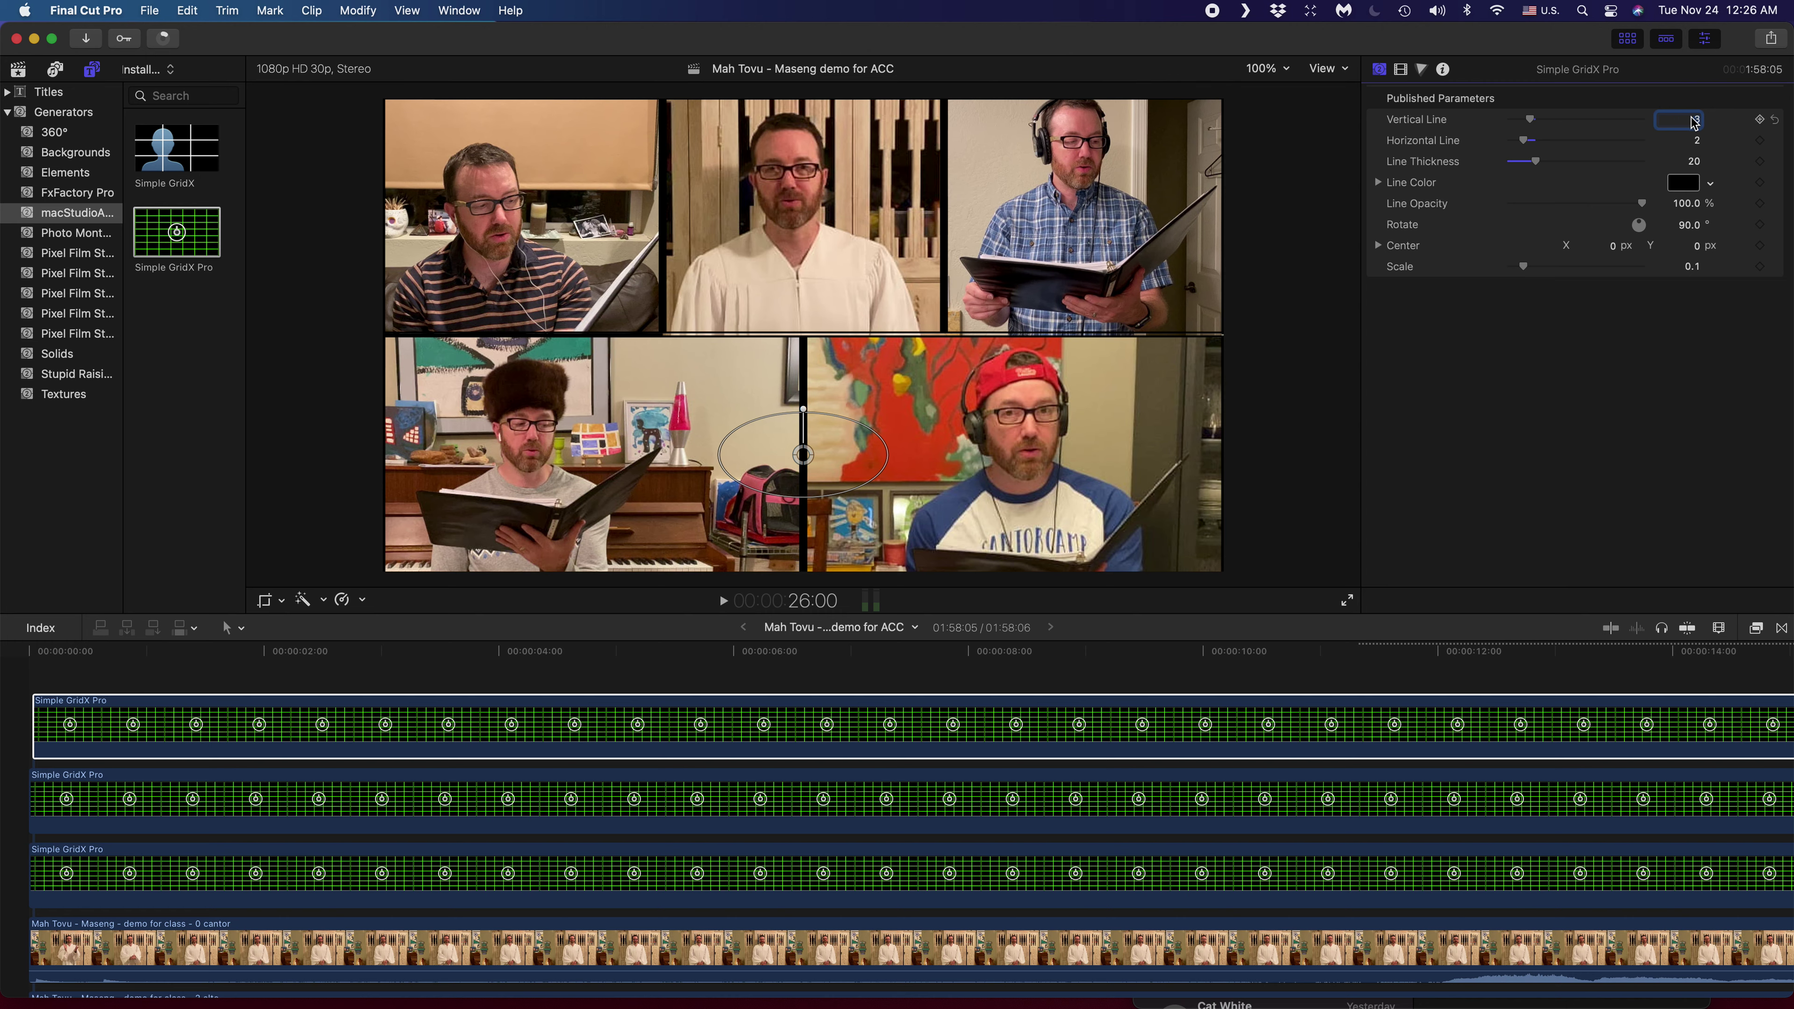
{"action": "type", "text": "1"}
{"action": "key", "text": "Tab"}
{"action": "type", "text": "1"}
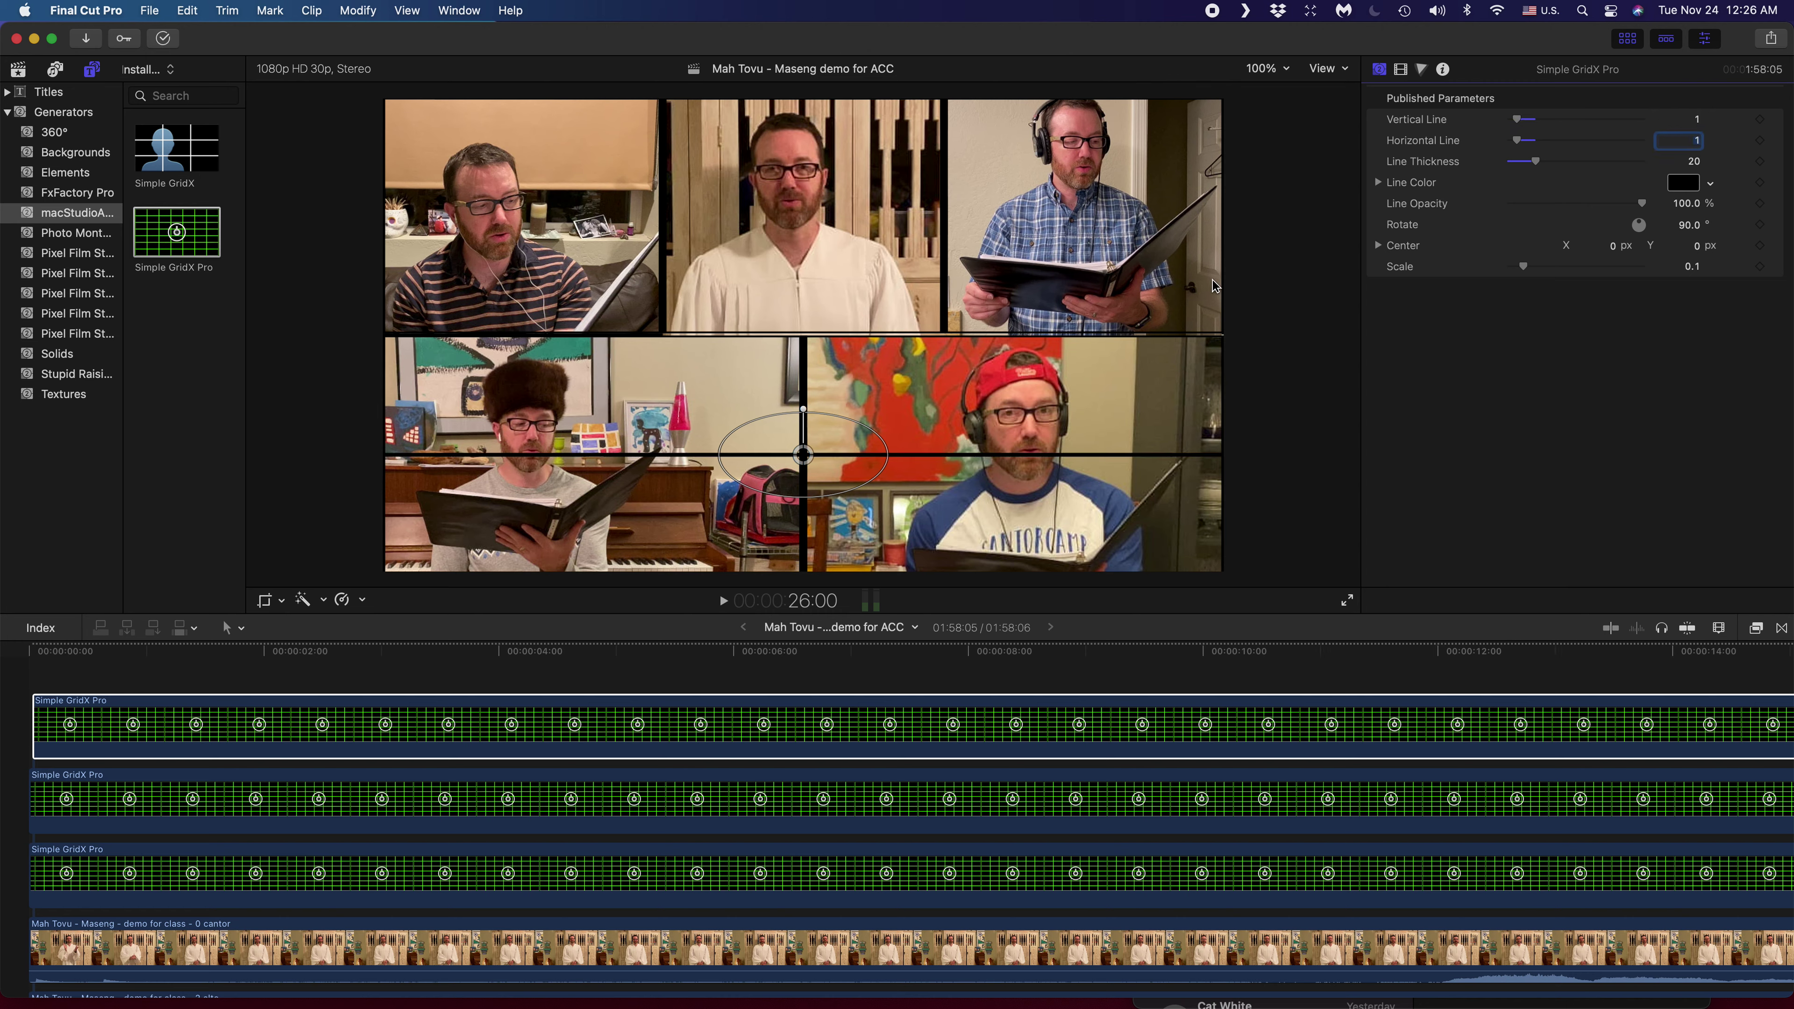
- Keep the line rotation at 90° and set Horizontal Line to 0
{"action": "left_click_drag", "start_coordinate": [1638, 225], "coordinate": [1654, 243]}
{"action": "key", "text": "super+z"}
{"action": "type", "text": "0"}
{"action": "key", "text": "Return"}
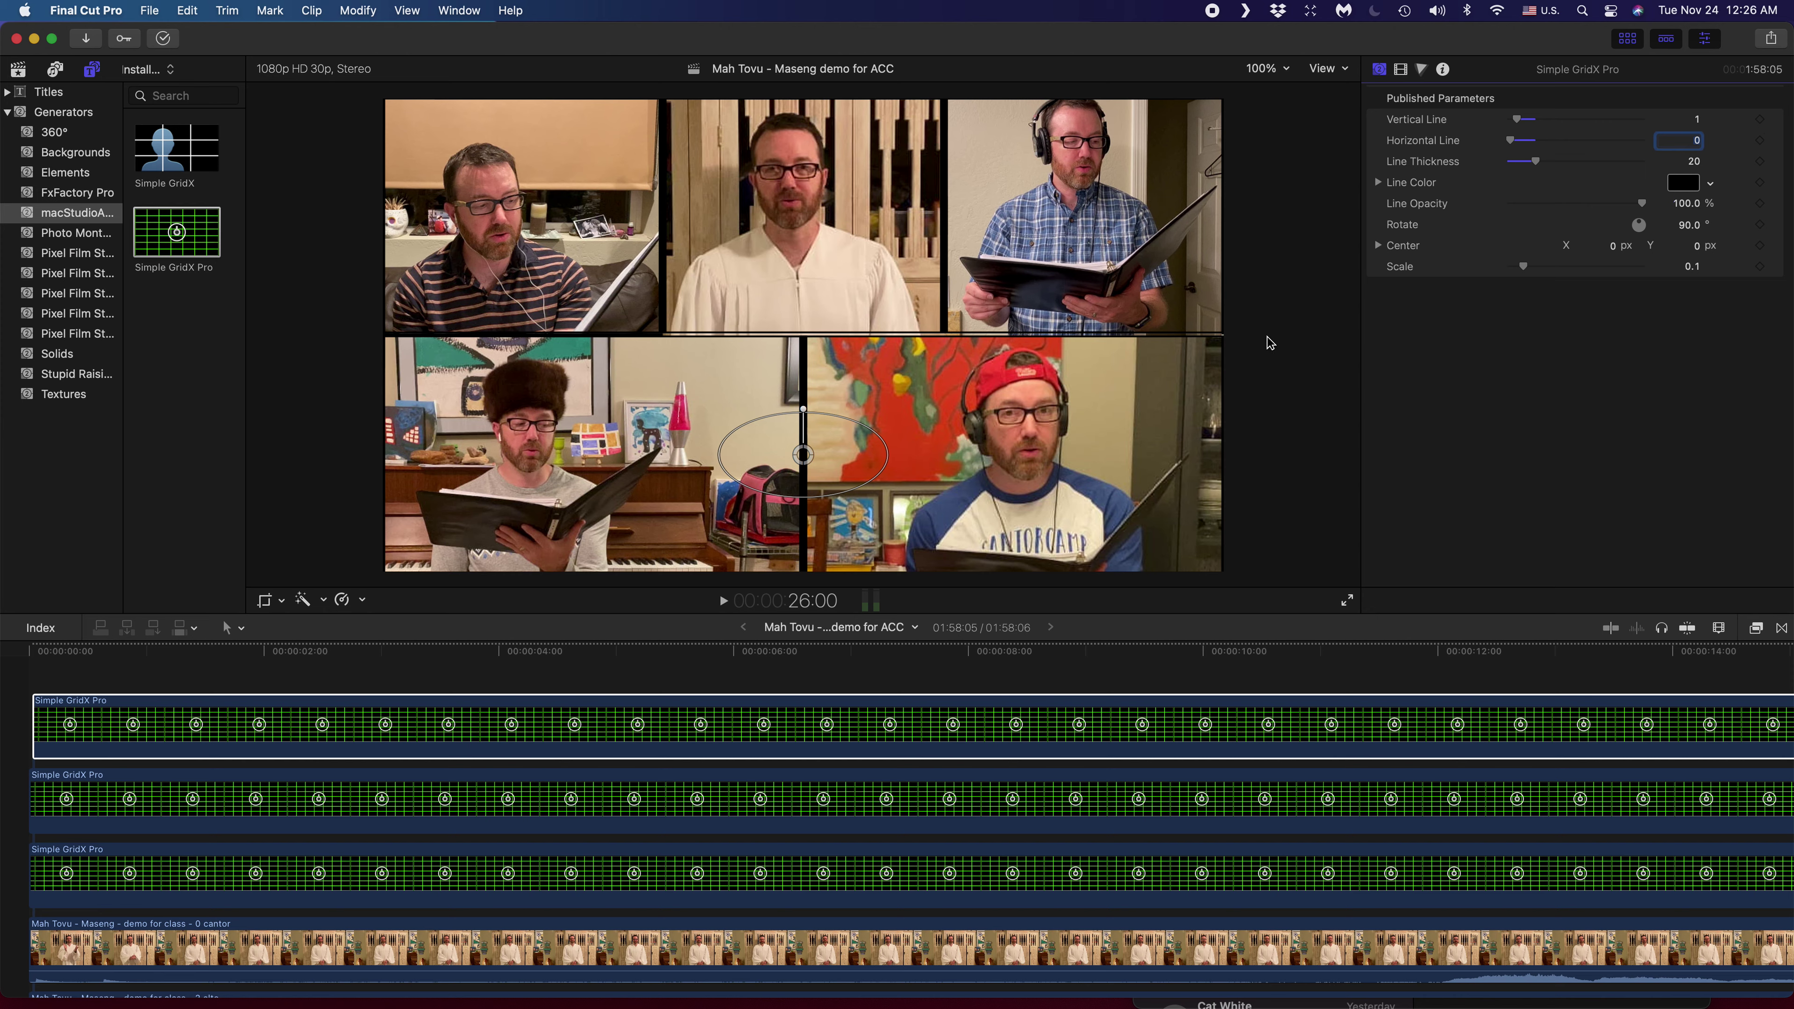
{"action": "left_click", "coordinate": [830, 509]}
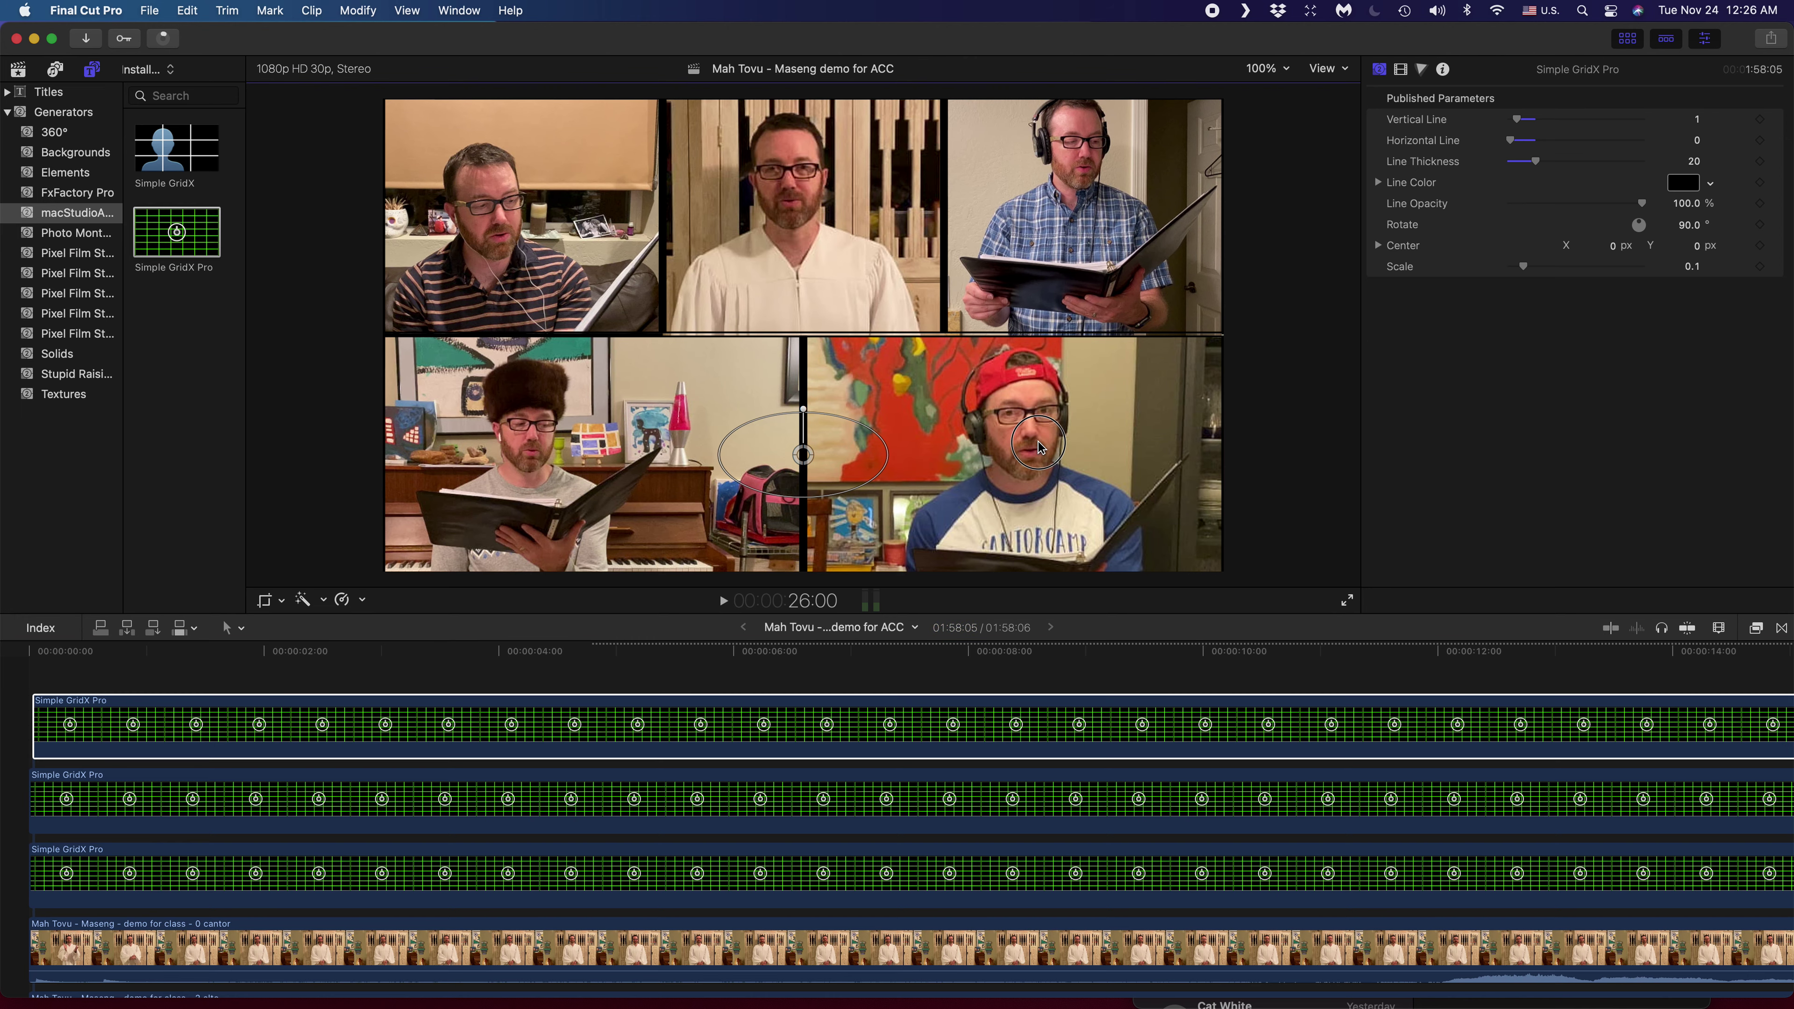
{"action": "left_click", "coordinate": [281, 600]}
- Reposition the divider layer and try grid line rotations of 0 and 90
{"action": "left_click", "coordinate": [333, 621]}
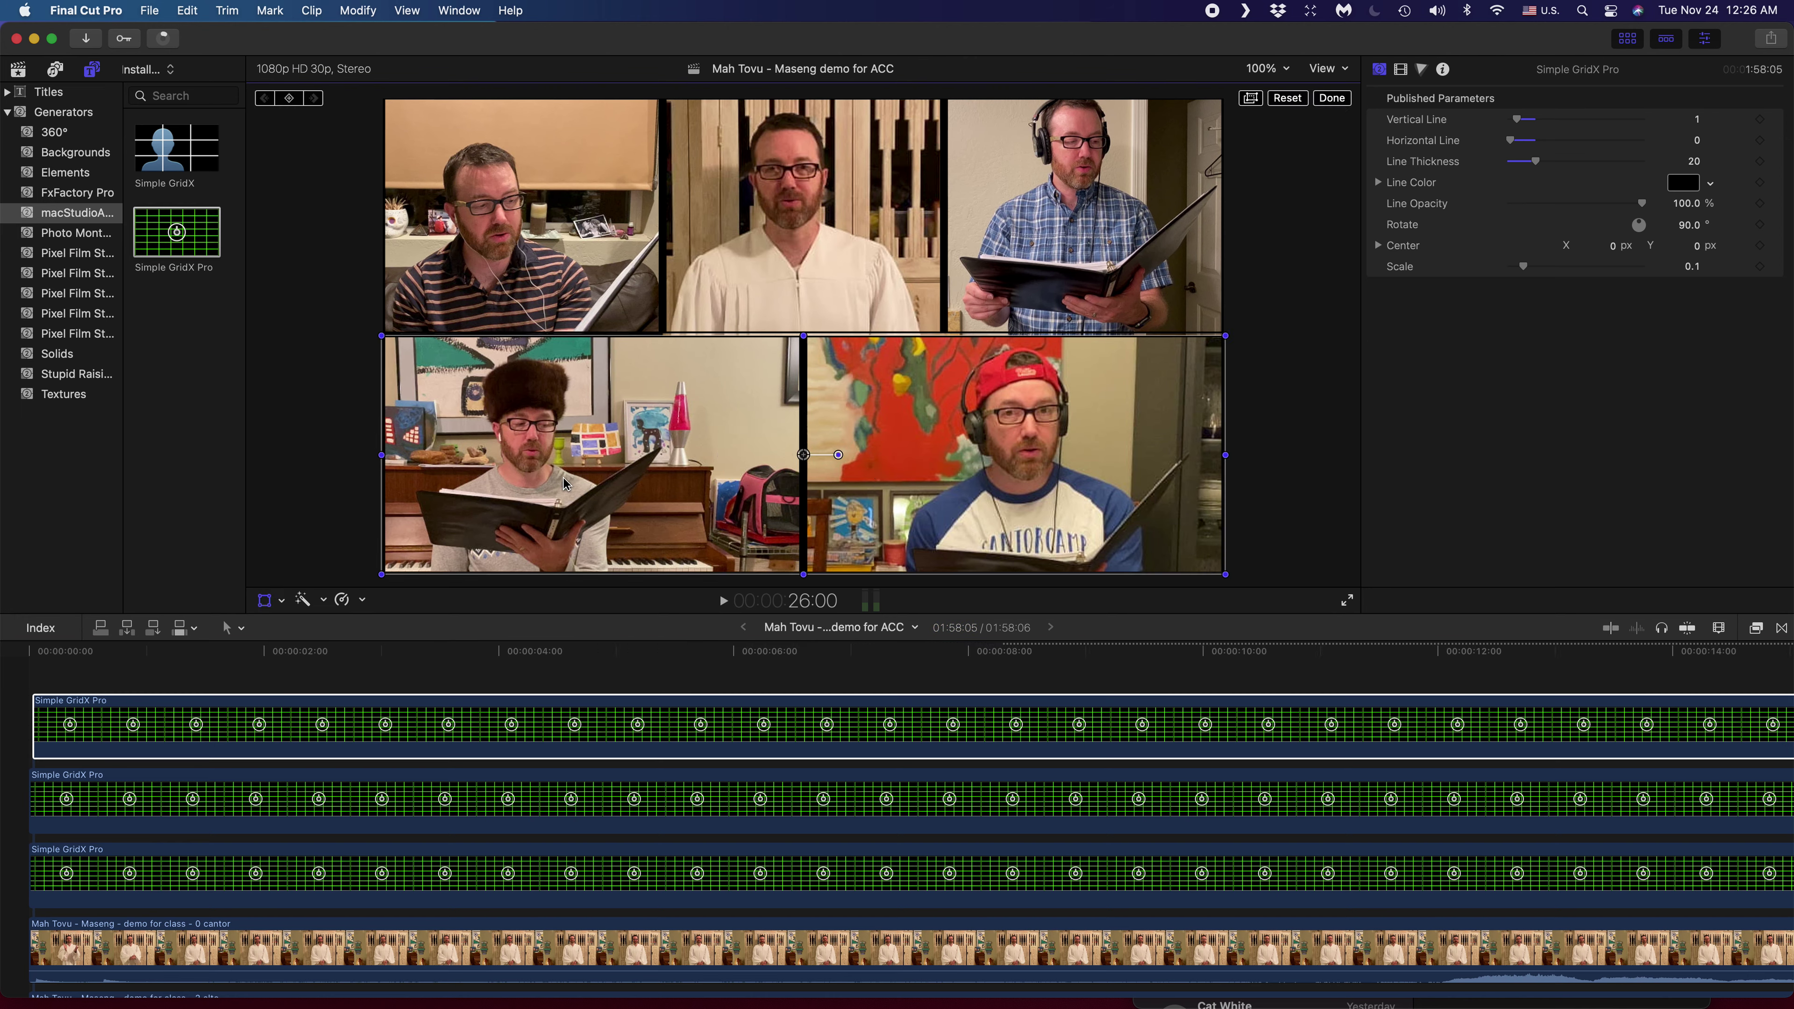
{"action": "left_click_drag", "start_coordinate": [593, 458], "coordinate": [564, 349]}
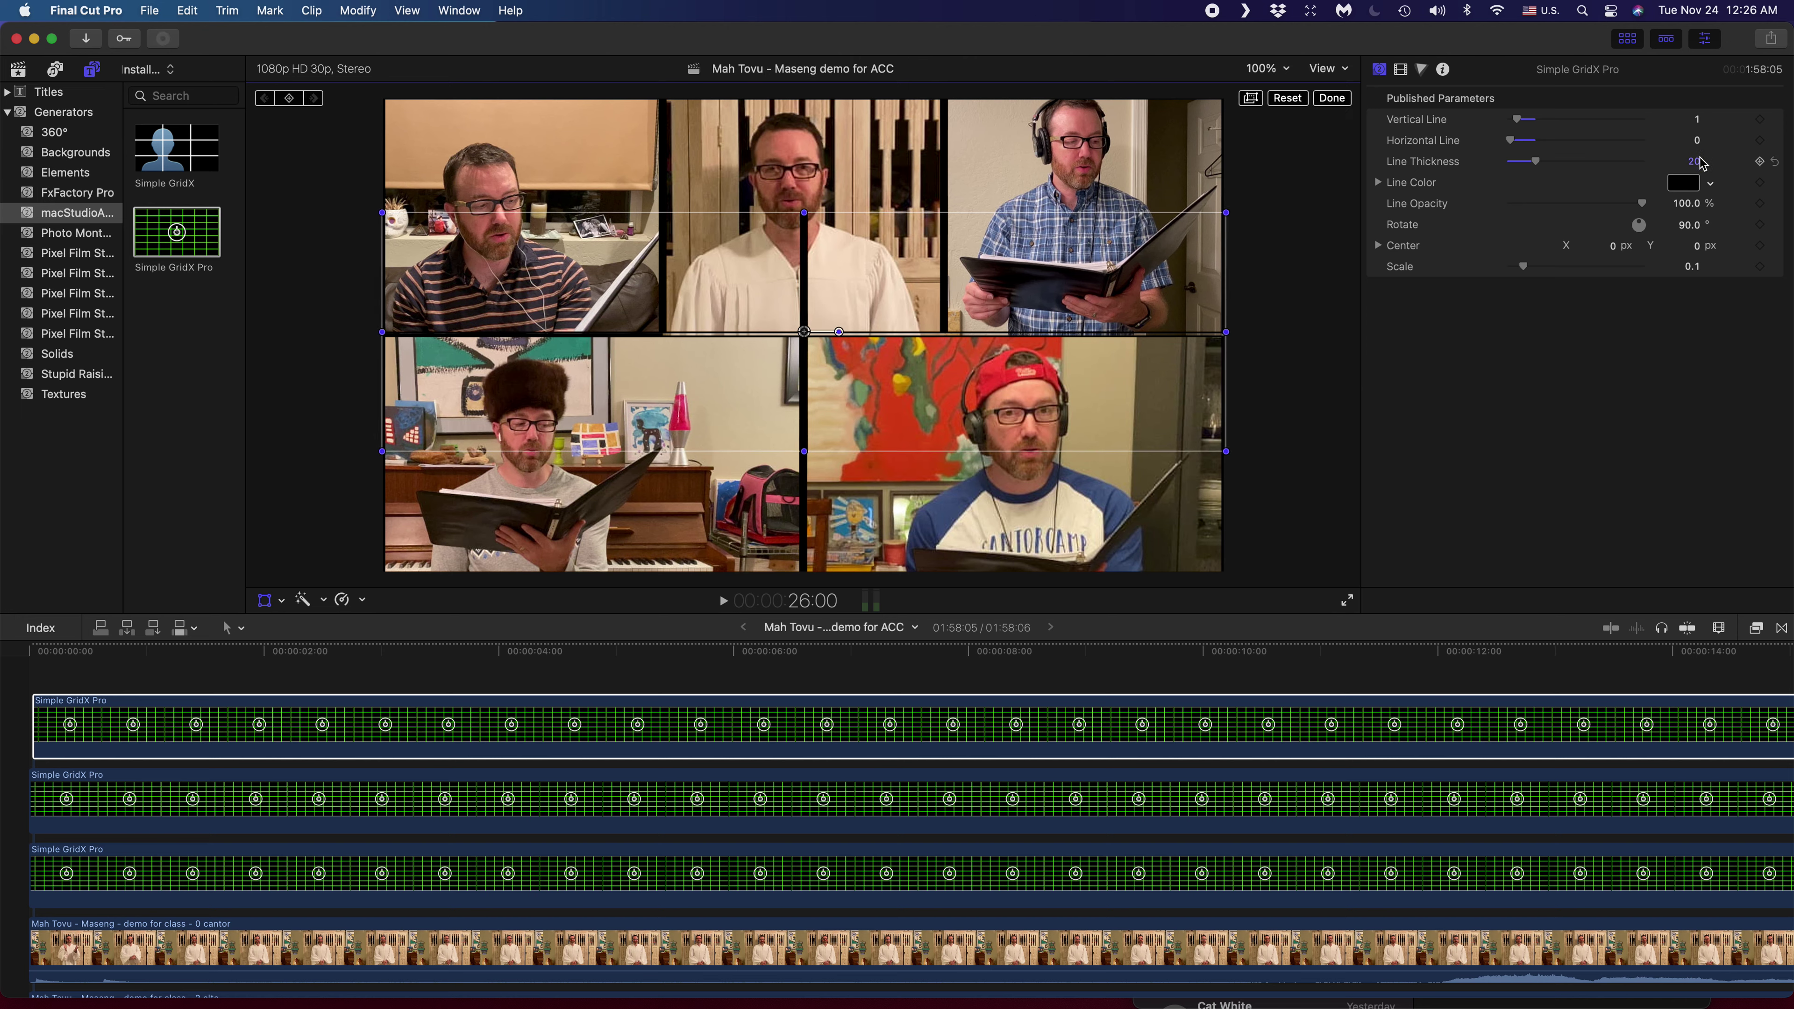
{"action": "left_click", "coordinate": [1692, 225]}
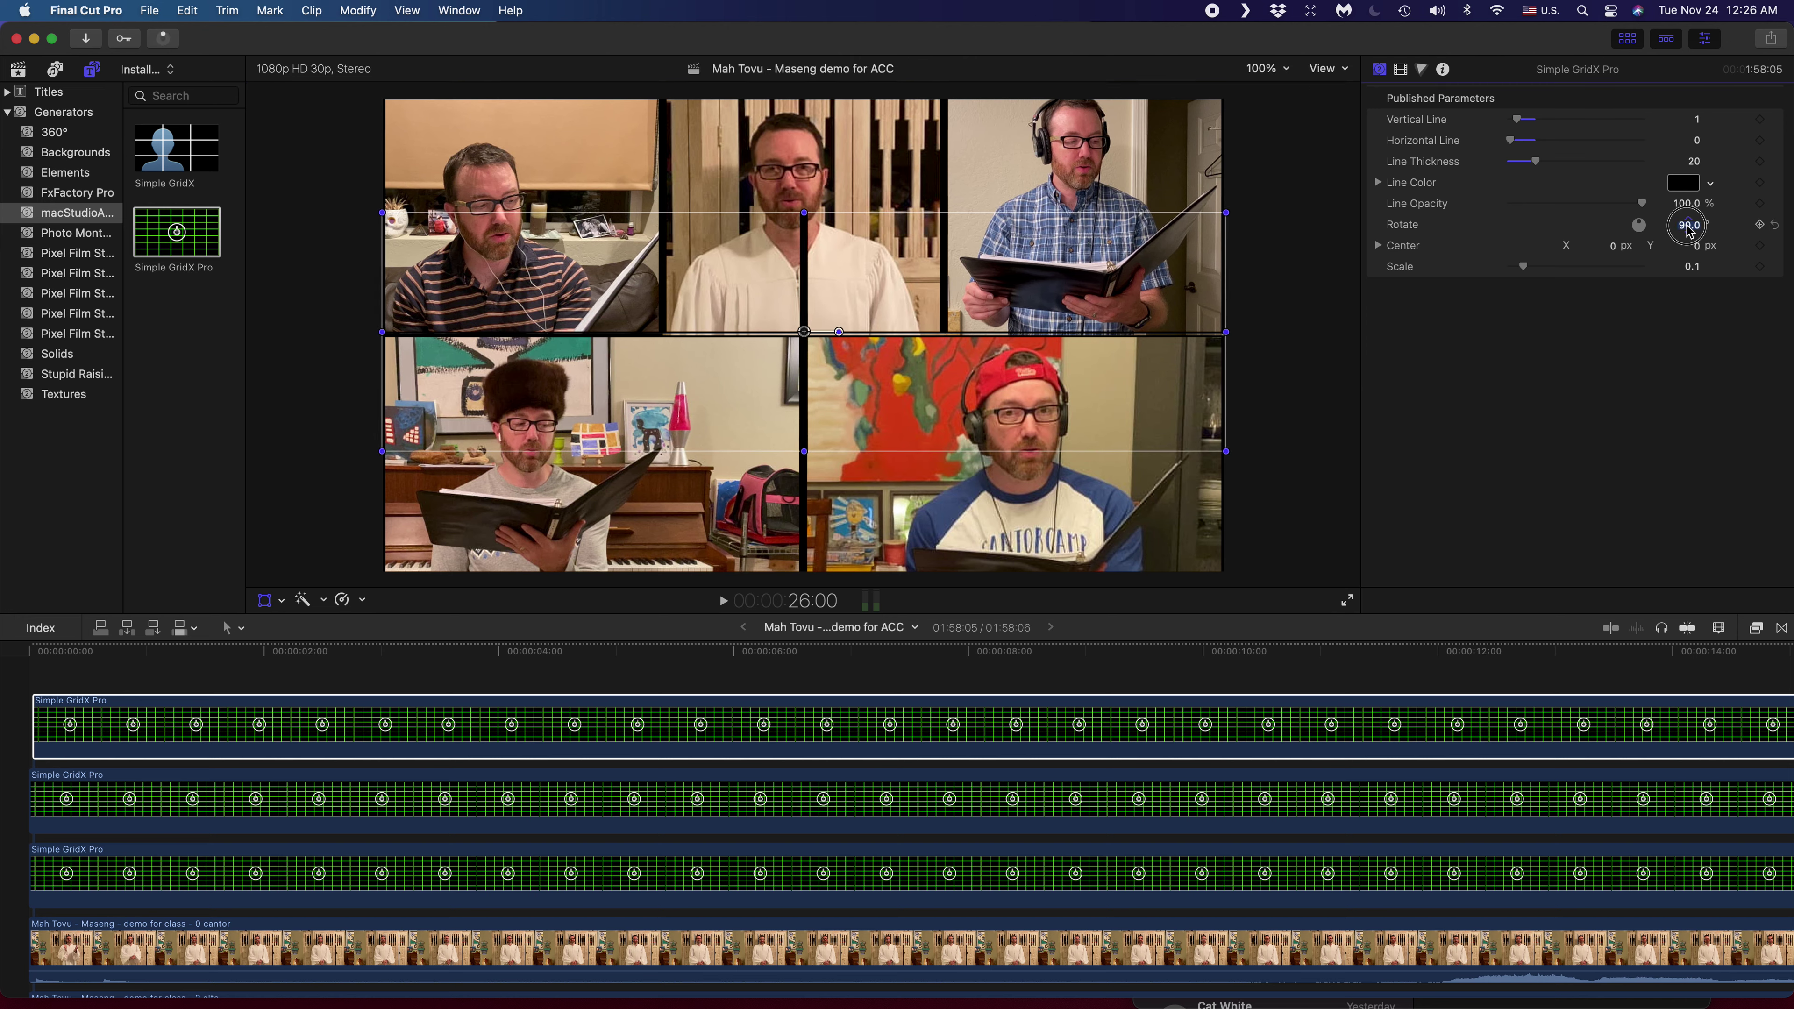
{"action": "type", "text": "0"}
{"action": "key", "text": "Return"}
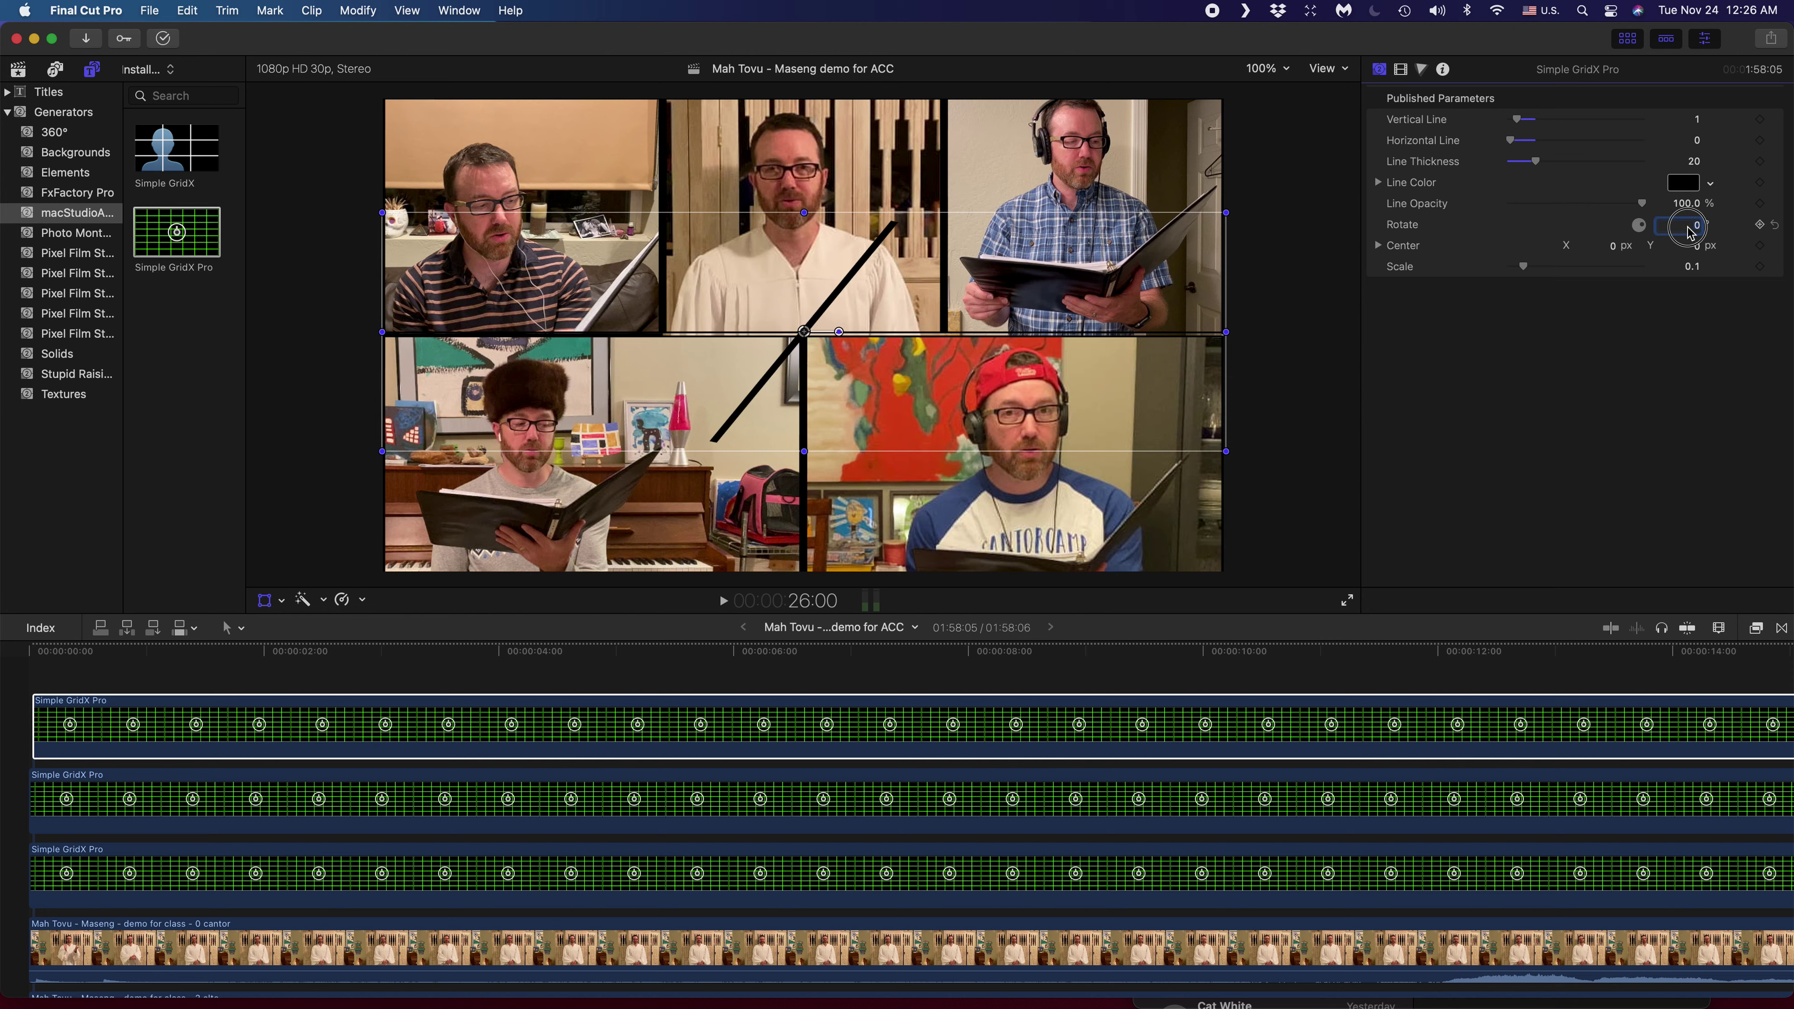
{"action": "left_click", "coordinate": [1688, 226]}
{"action": "type", "text": "90"}
{"action": "key", "text": "Return"}
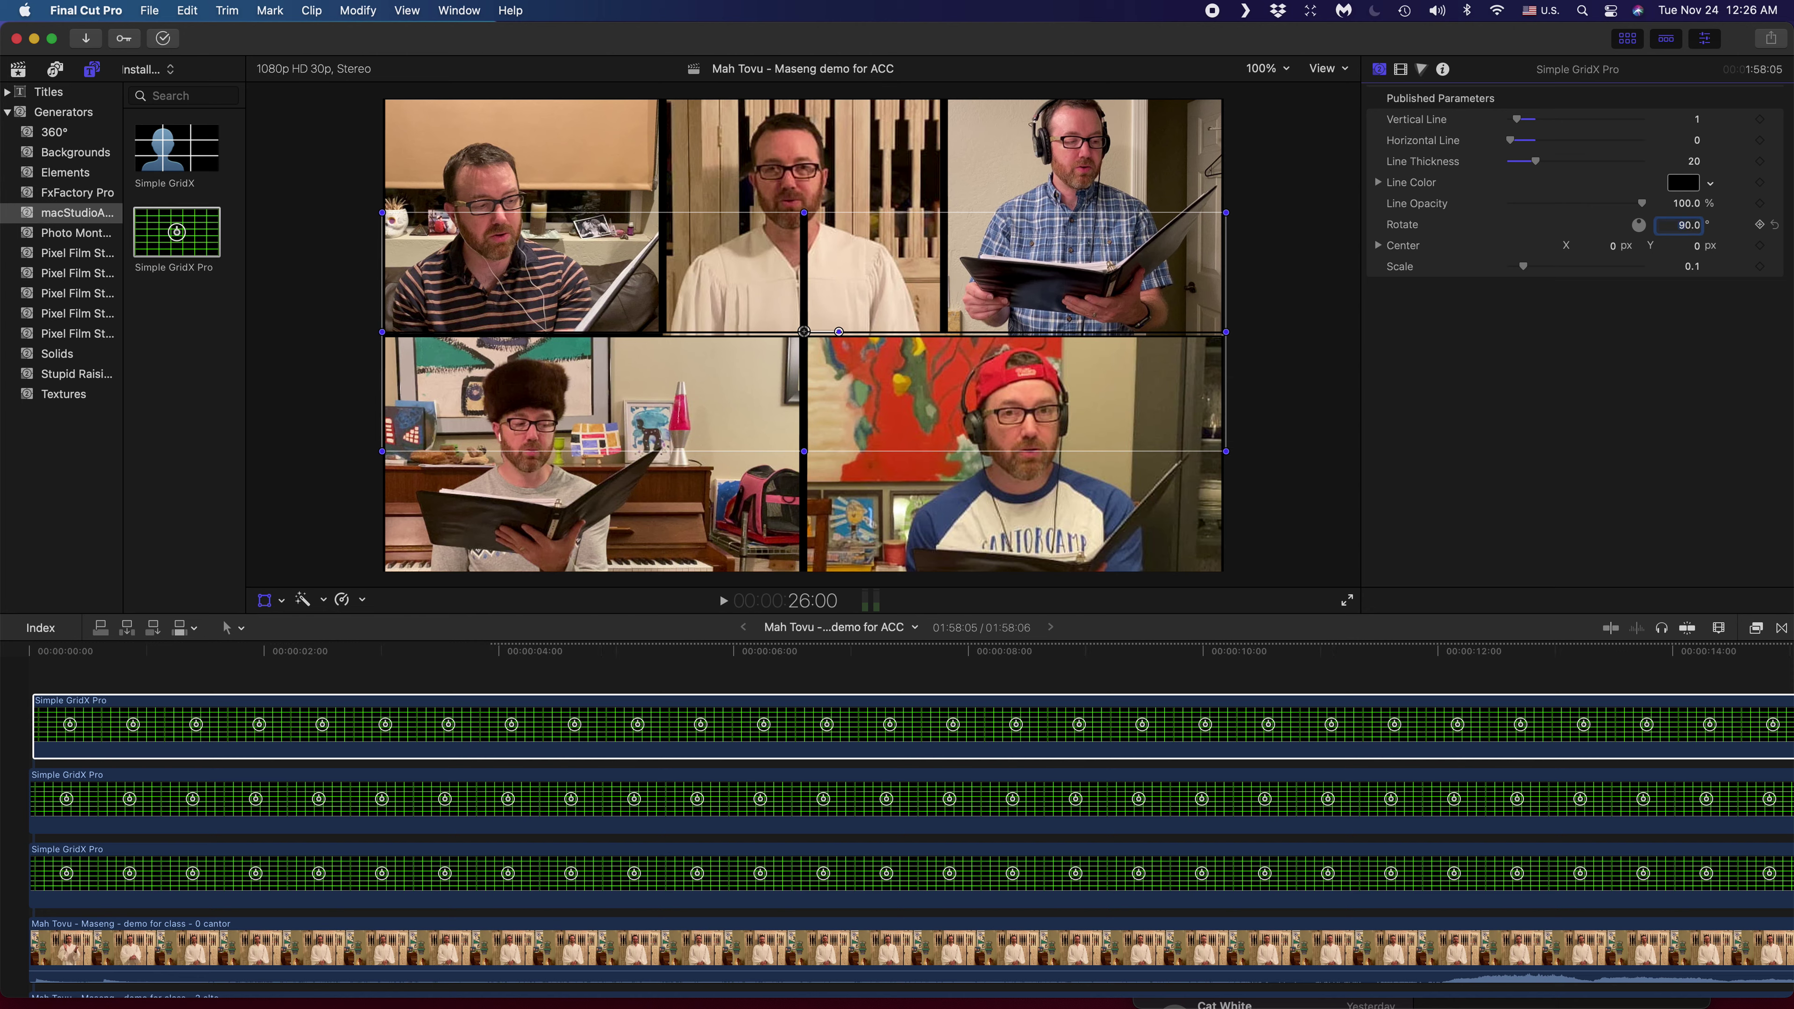
- Try line rotations 270 and 360, revert to 90°, and turn the divider layer to about -91°
{"action": "left_click", "coordinate": [1685, 229]}
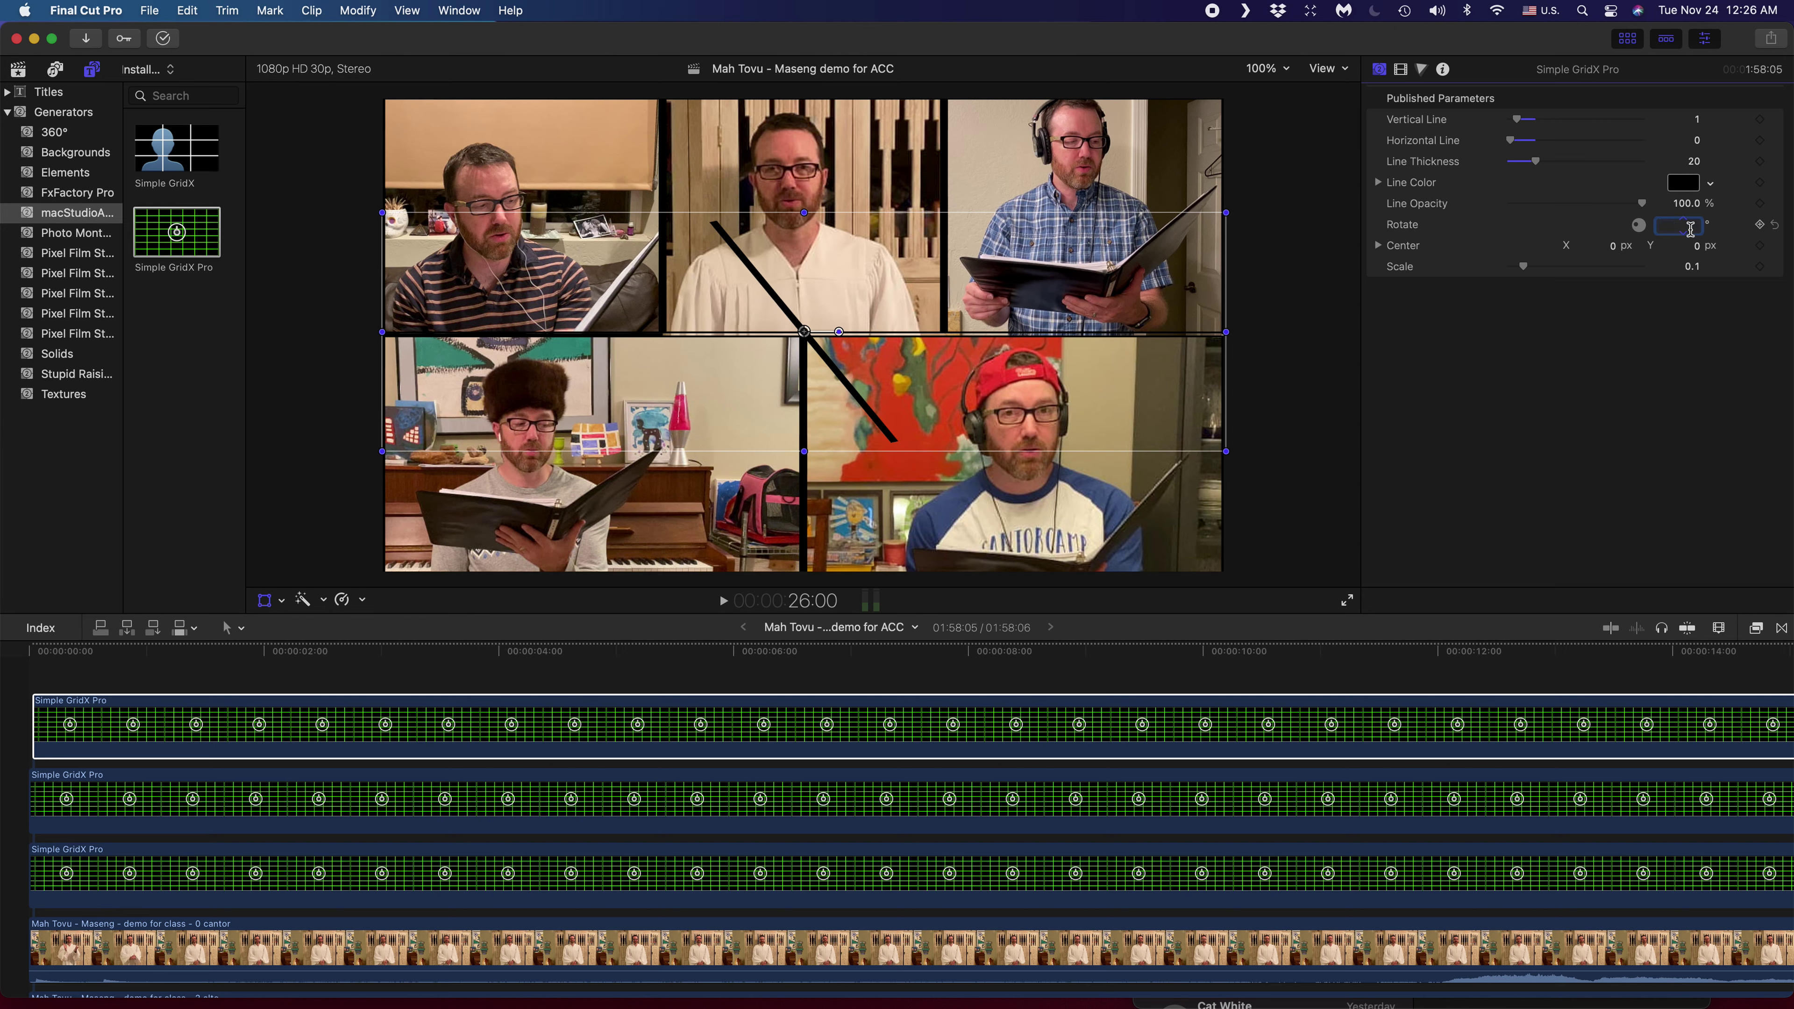
{"action": "type", "text": "270"}
{"action": "key", "text": "Return"}
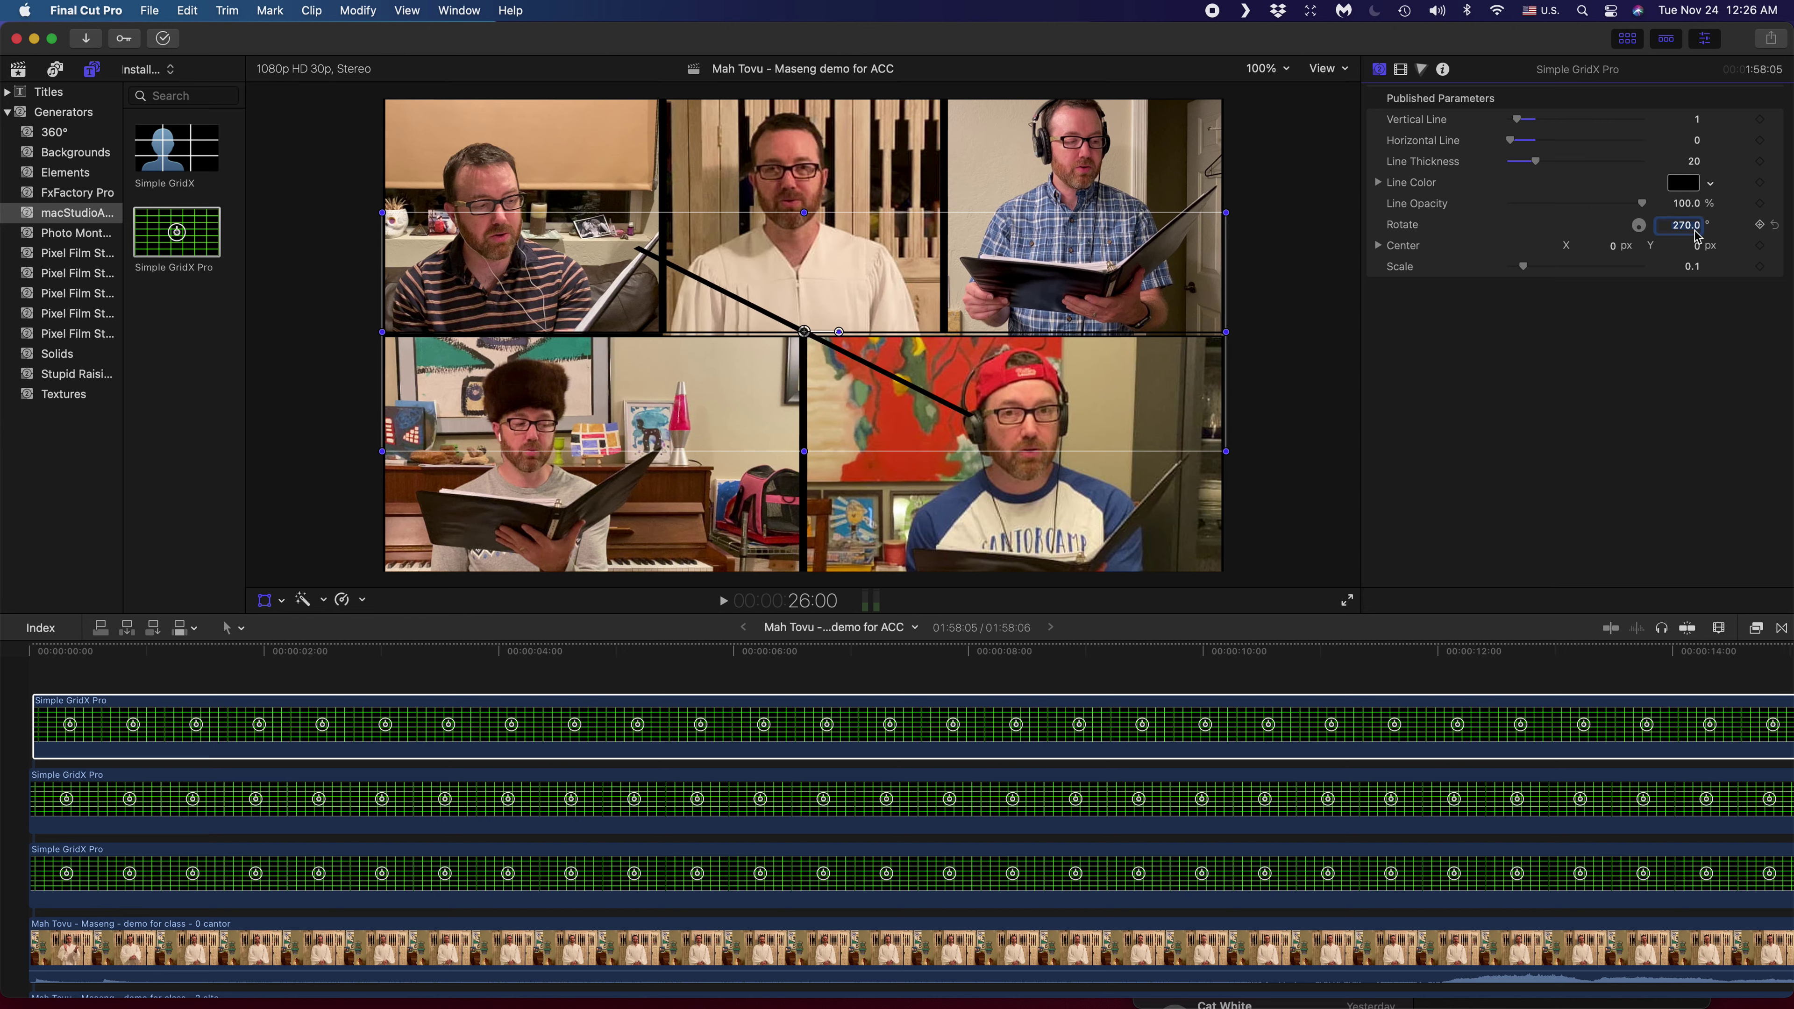
{"action": "left_click", "coordinate": [1696, 234]}
{"action": "type", "text": "360"}
{"action": "key", "text": "Return"}
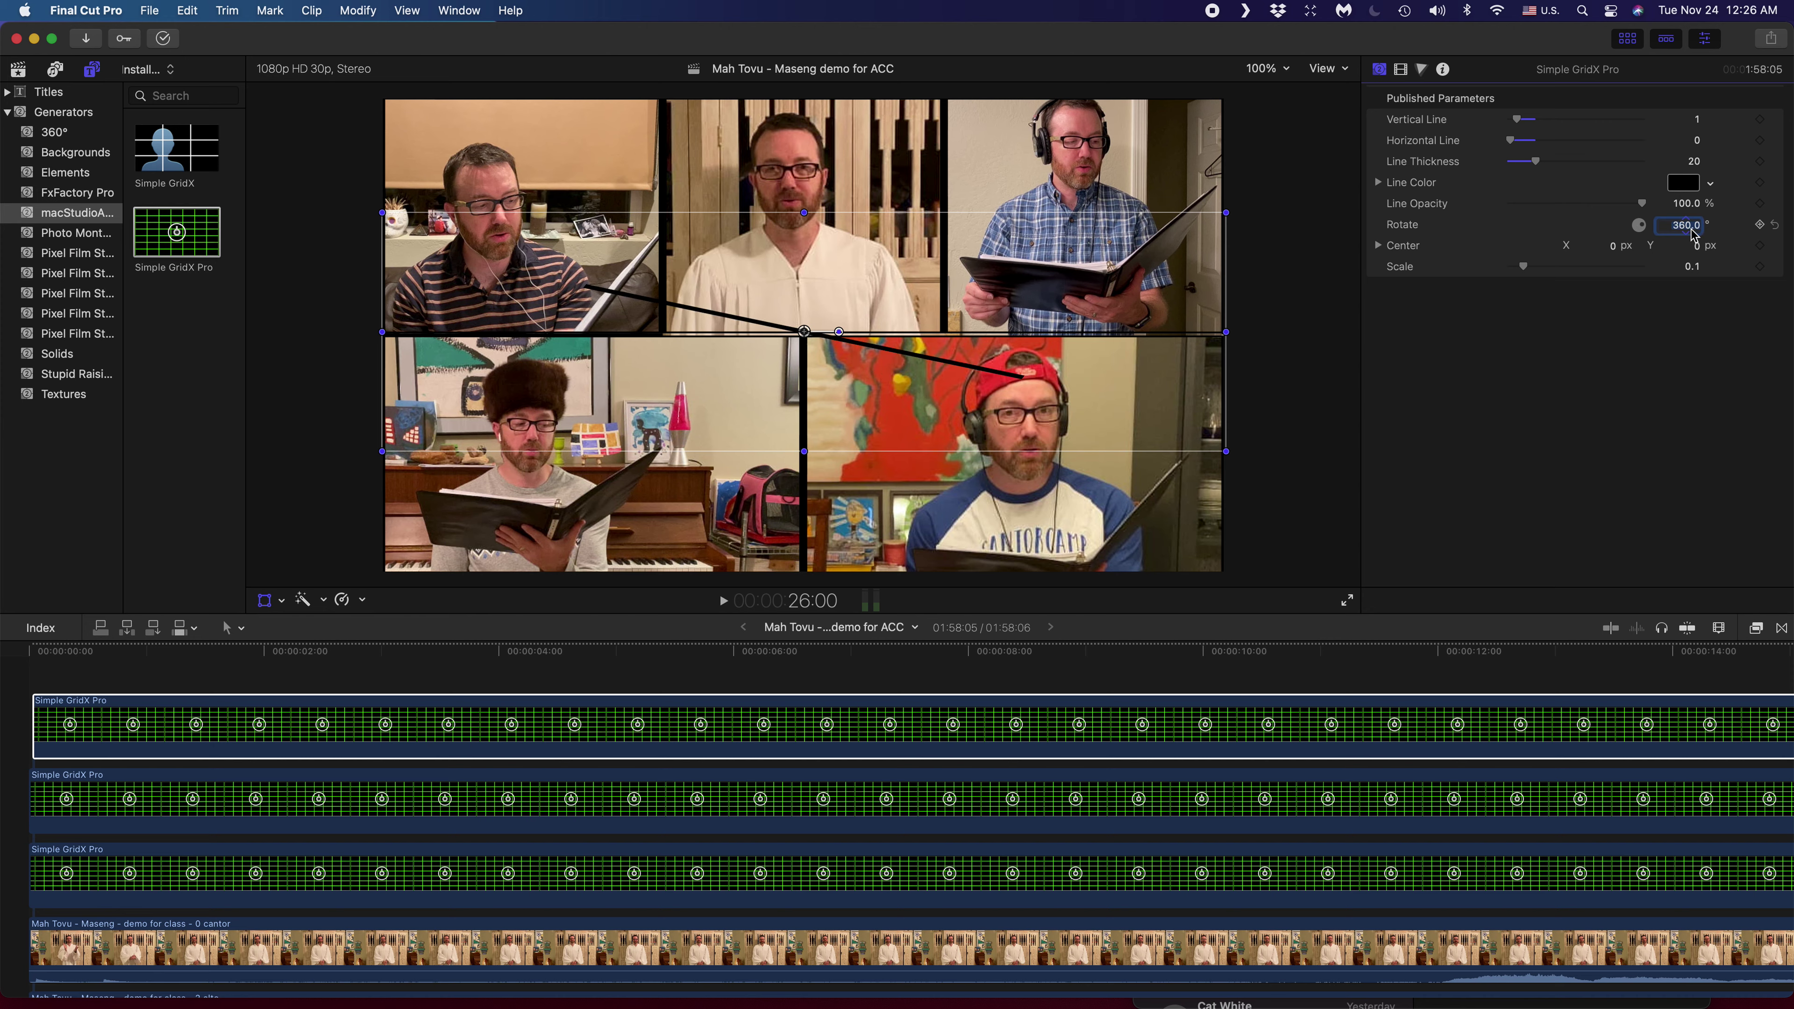
{"action": "left_click_drag", "start_coordinate": [1640, 226], "coordinate": [1640, 225]}
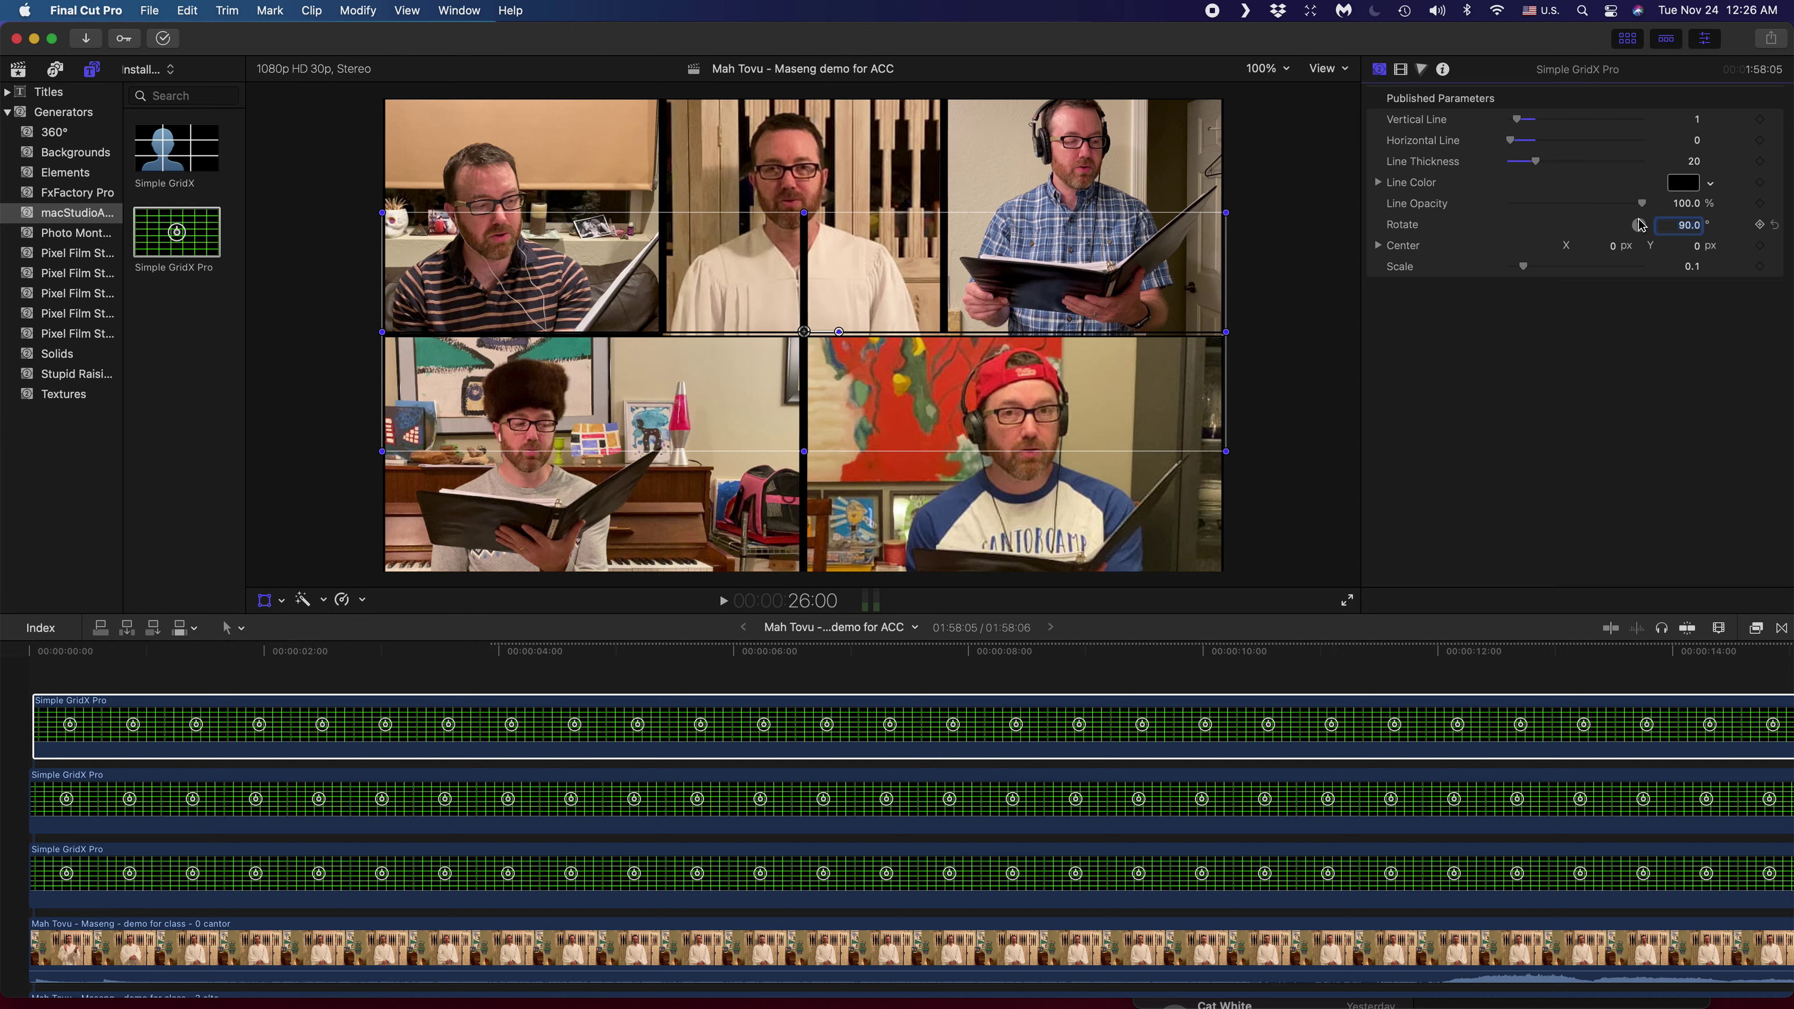
{"action": "type", "text": "0"}
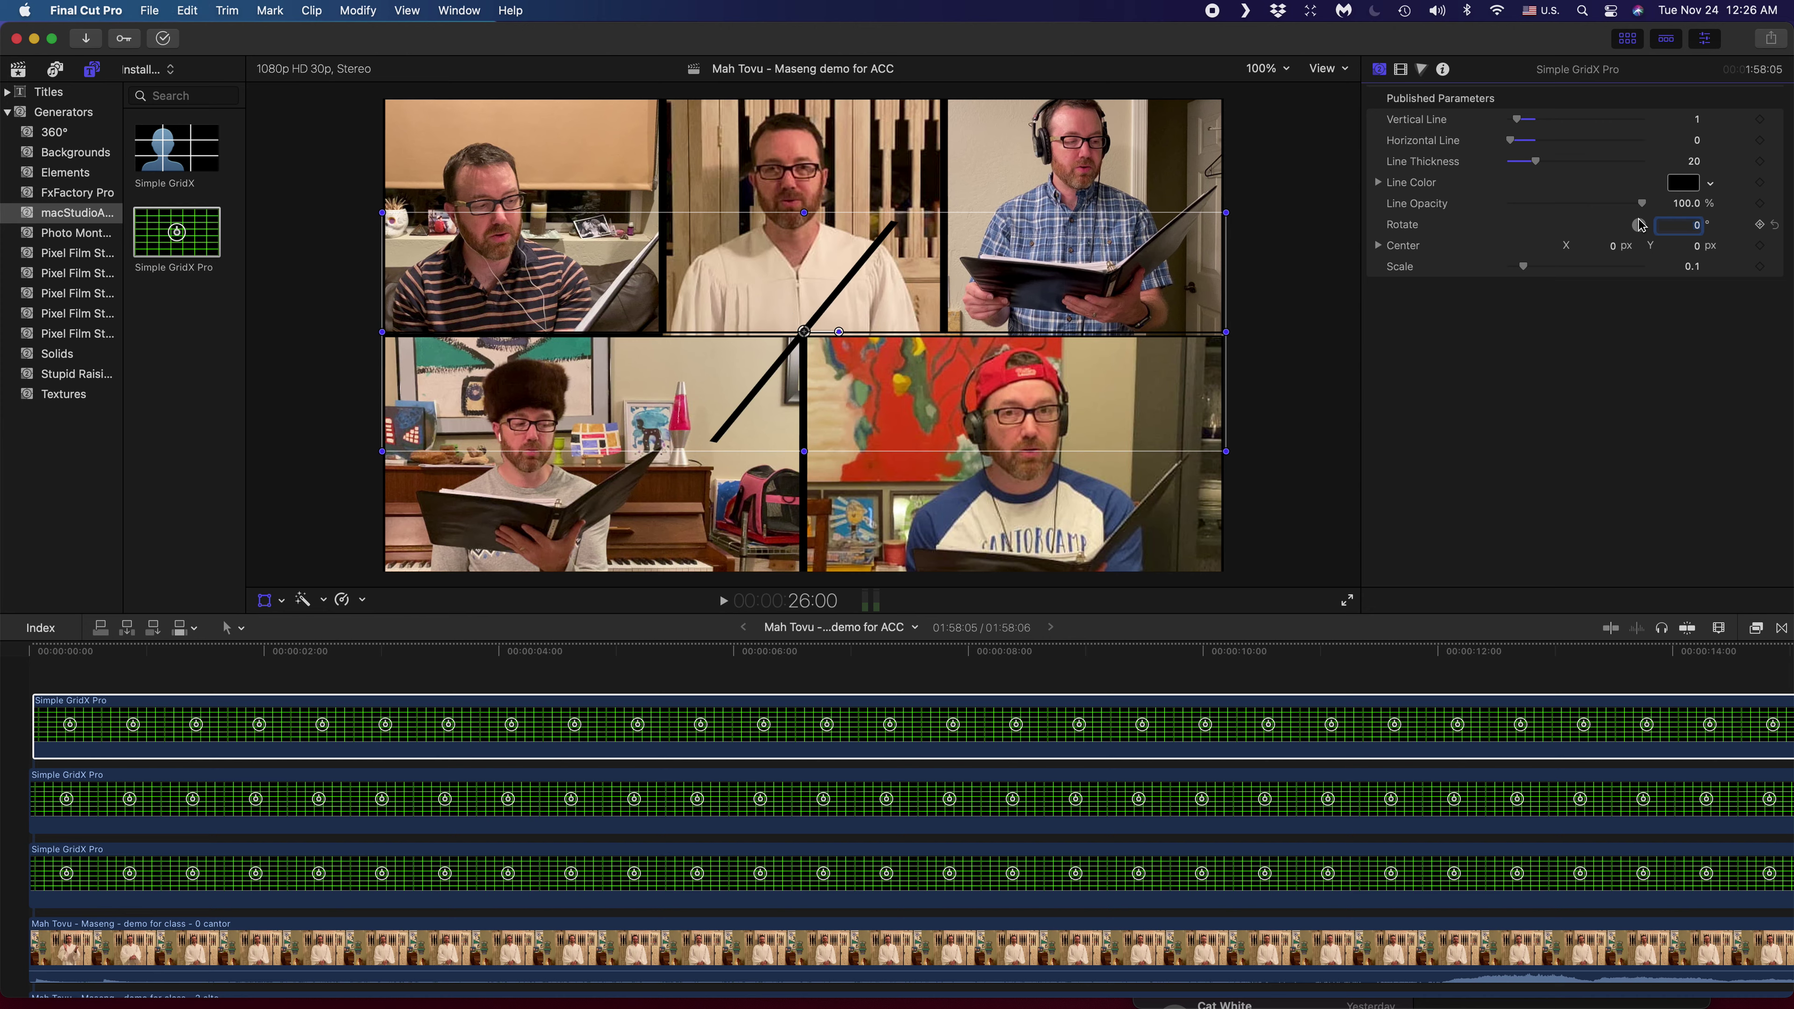
{"action": "key", "text": "Escape"}
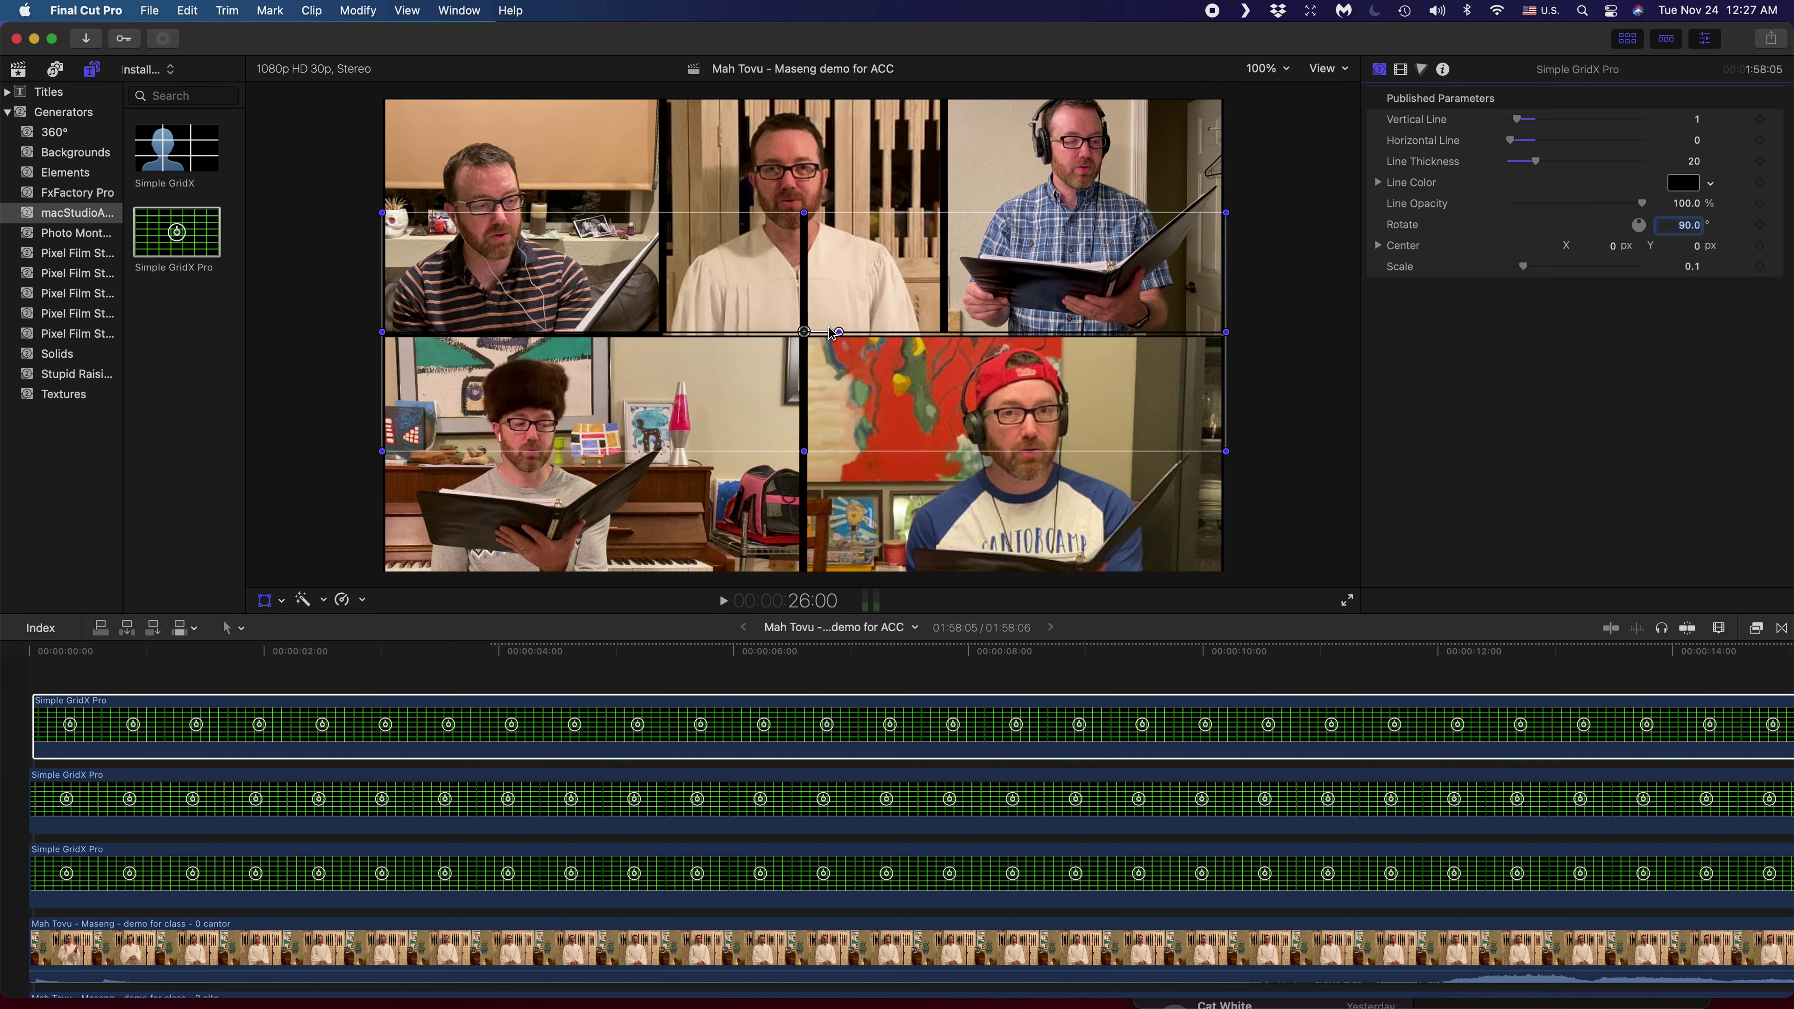
{"action": "left_click_drag", "start_coordinate": [839, 333], "coordinate": [803, 402]}
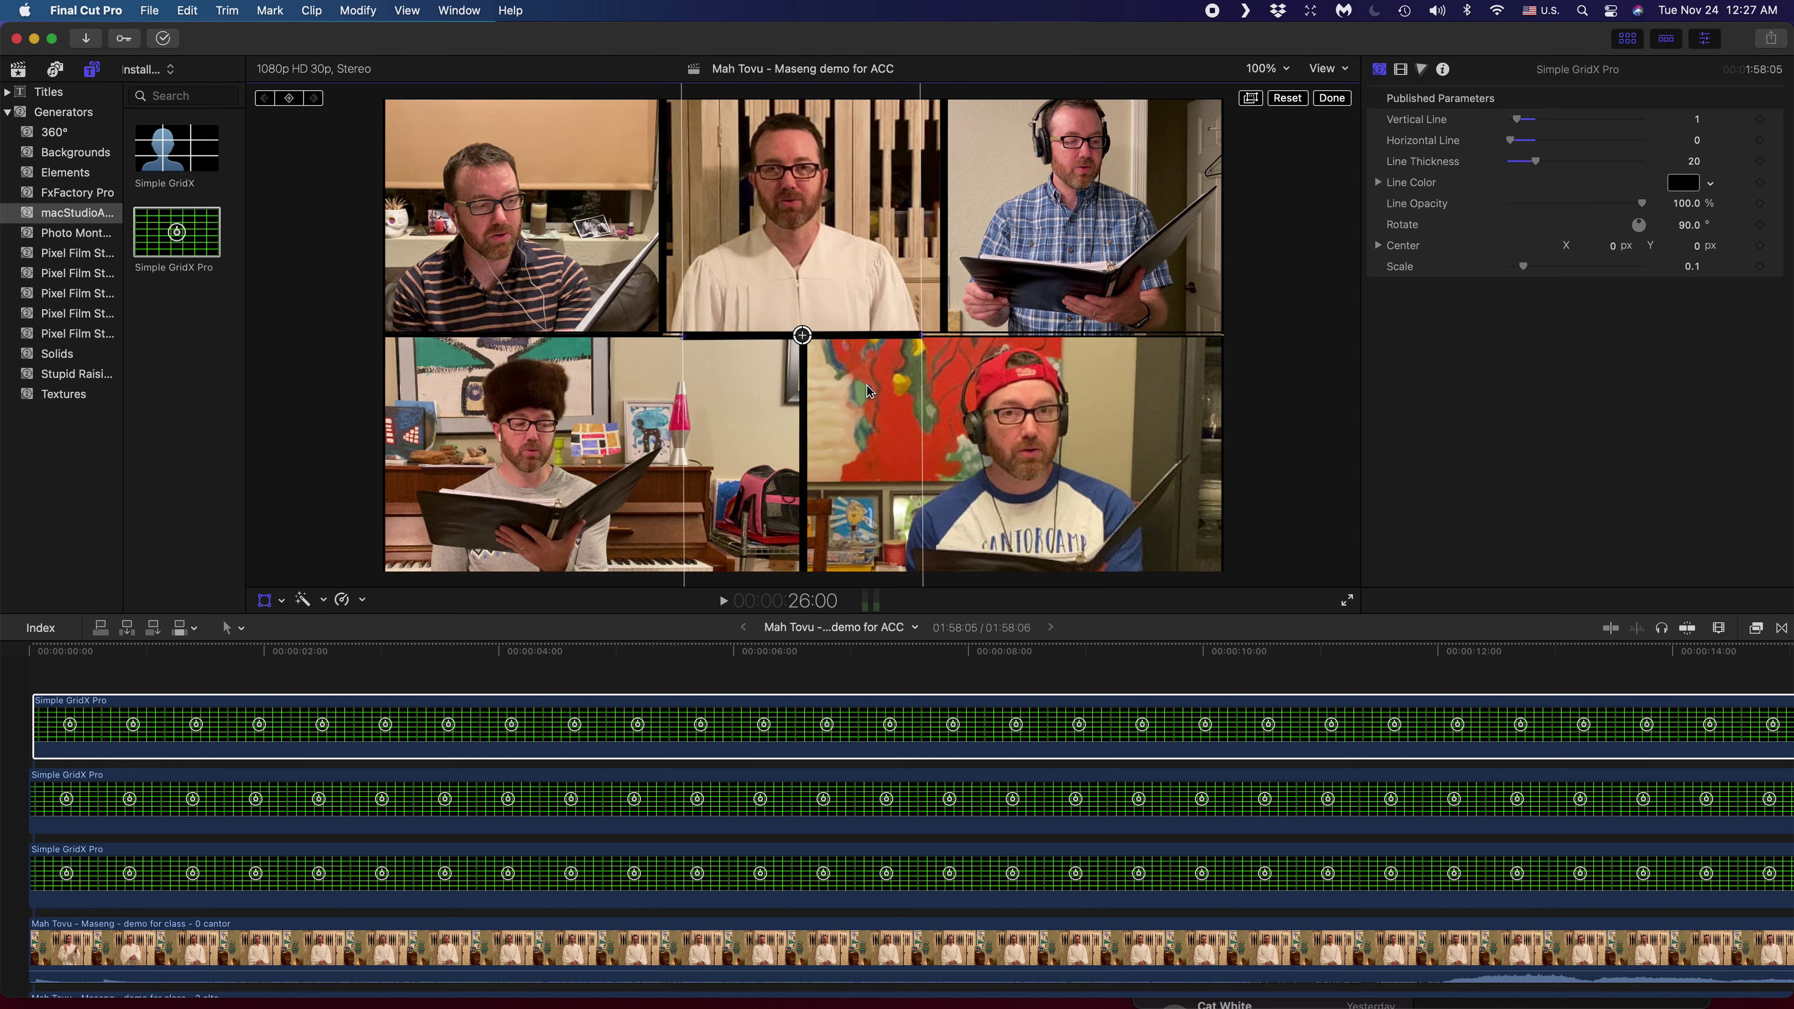
{"action": "left_click_drag", "start_coordinate": [803, 372], "coordinate": [803, 373]}
- Rotate the divider layer 90° in the Video inspector
{"action": "left_click", "coordinate": [1400, 69]}
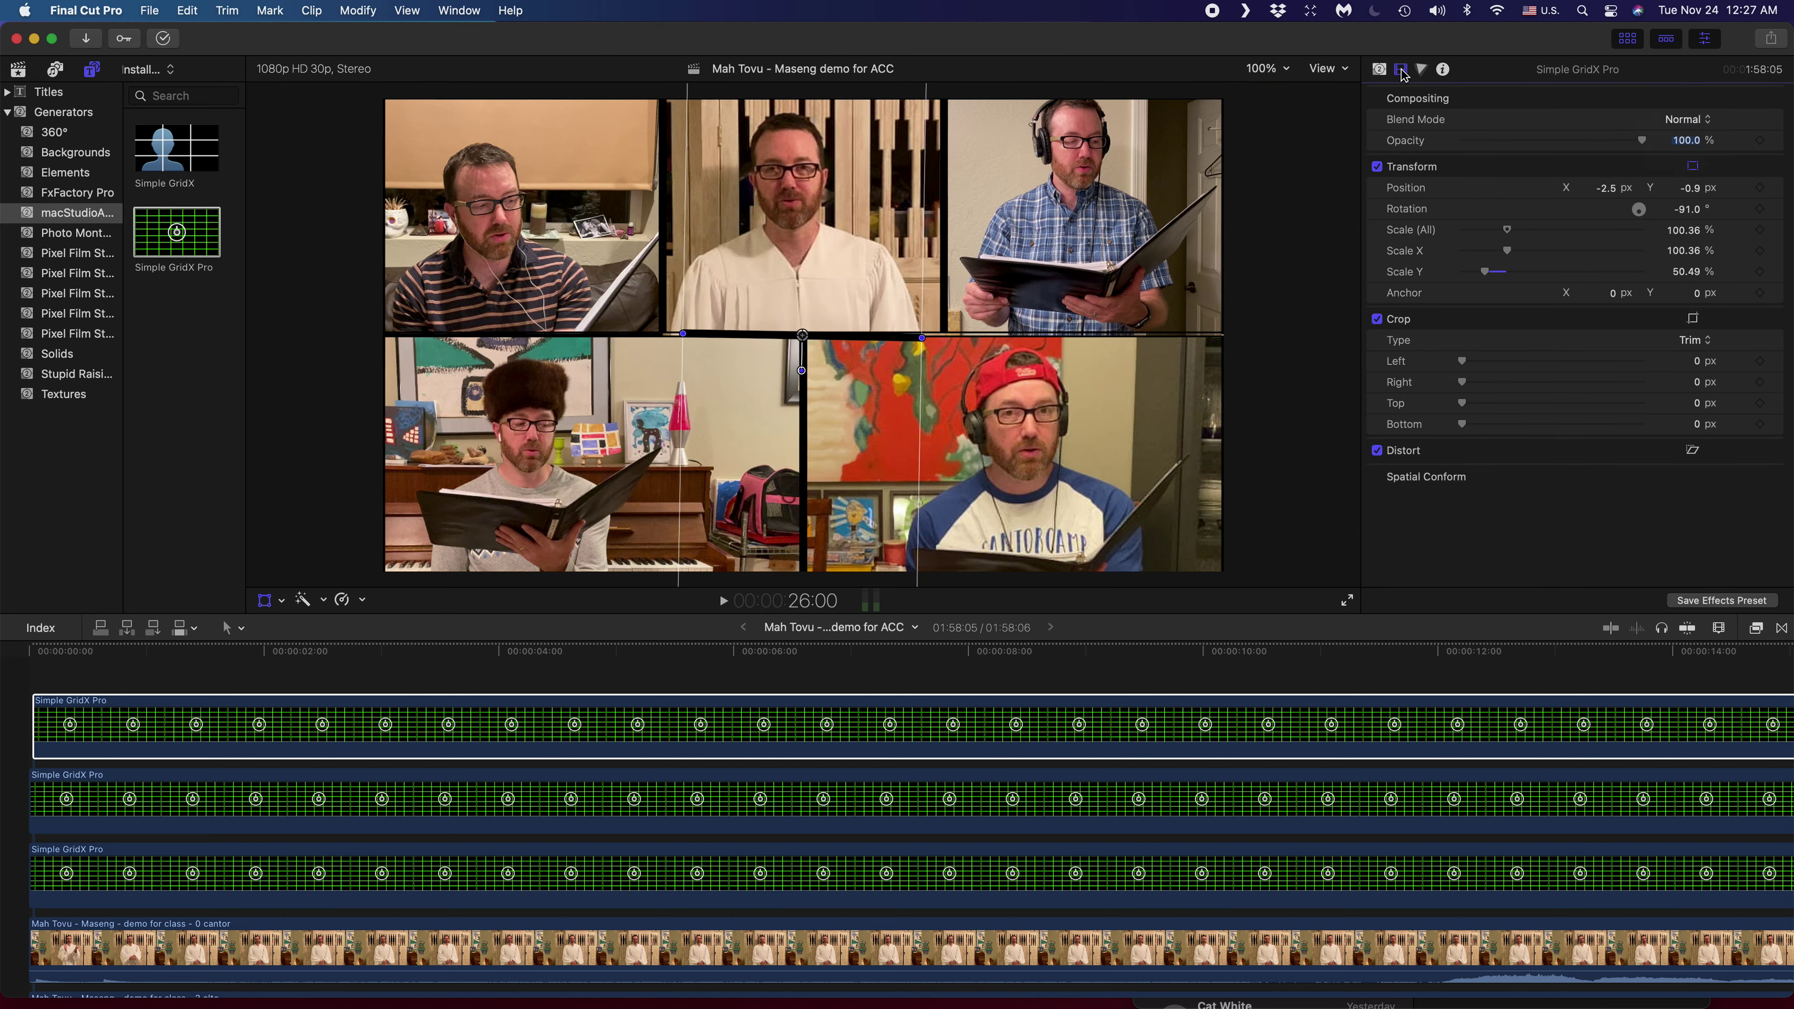
{"action": "left_click", "coordinate": [1682, 209]}
{"action": "type", "text": "90"}
{"action": "key", "text": "Return"}
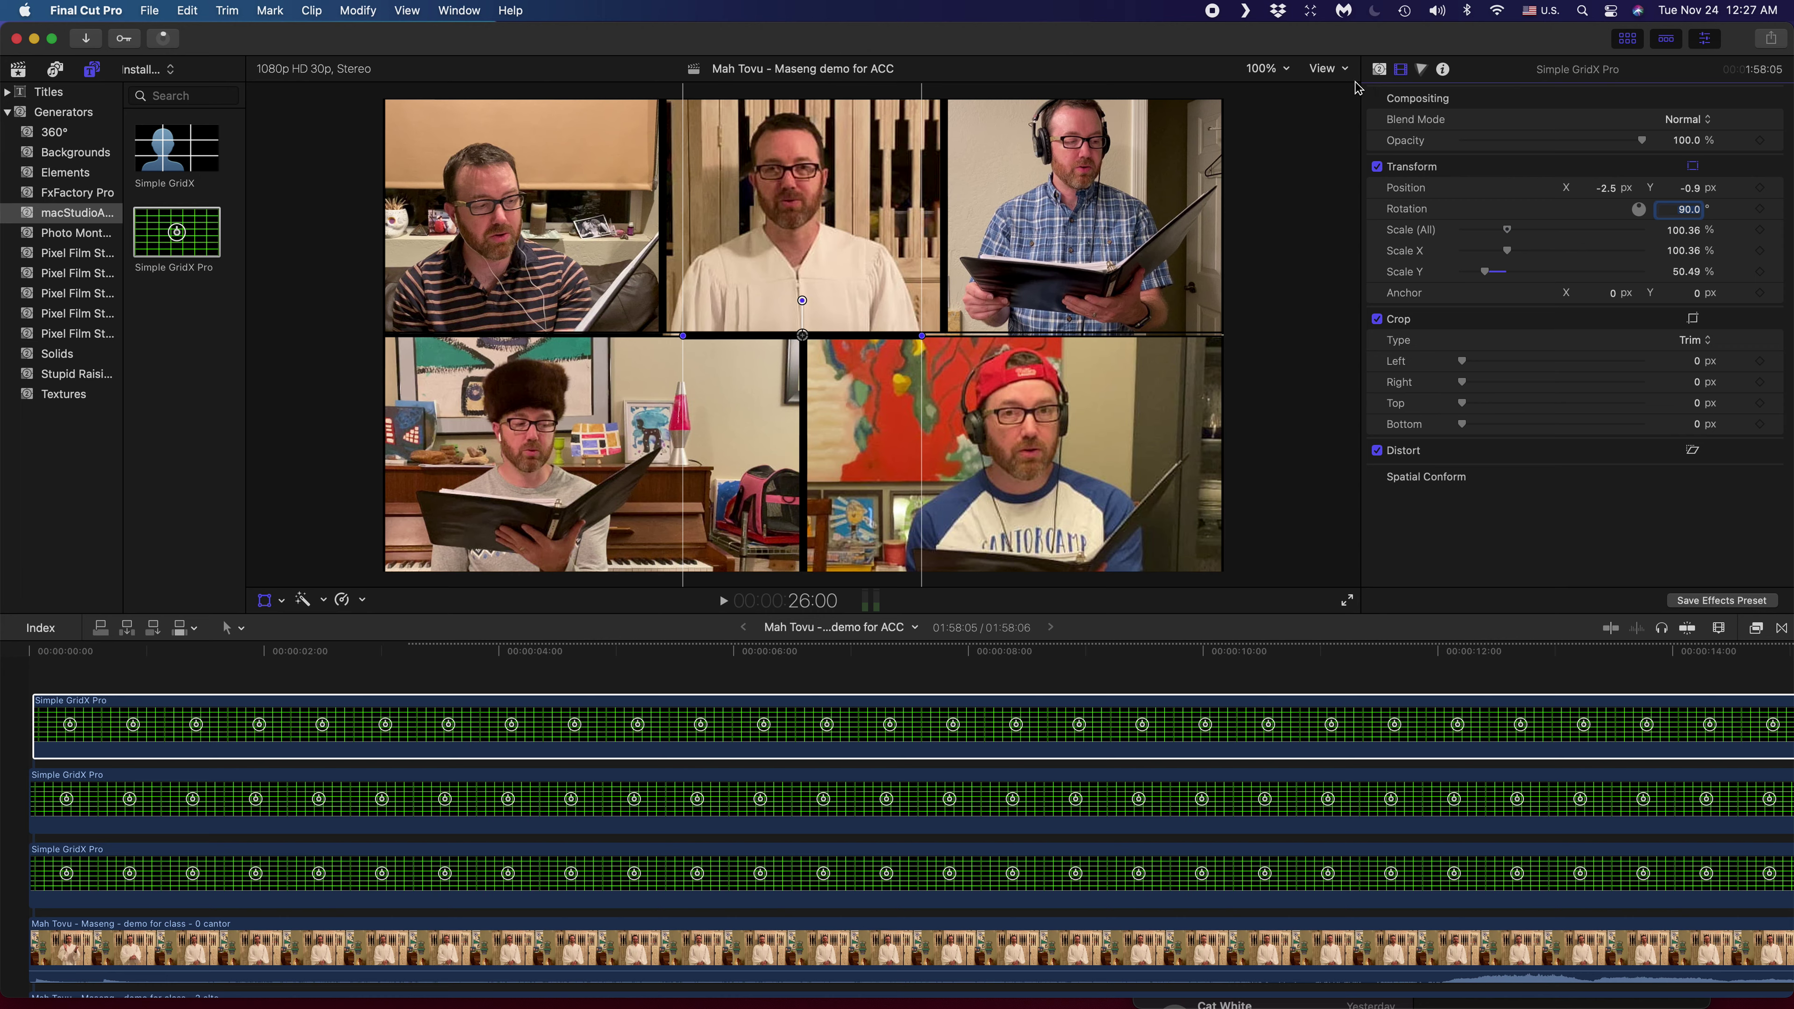
- Enlarge the divider layer to about 179% scale so its lines span the grid, viewing at 50%
{"action": "left_click", "coordinate": [1379, 69]}
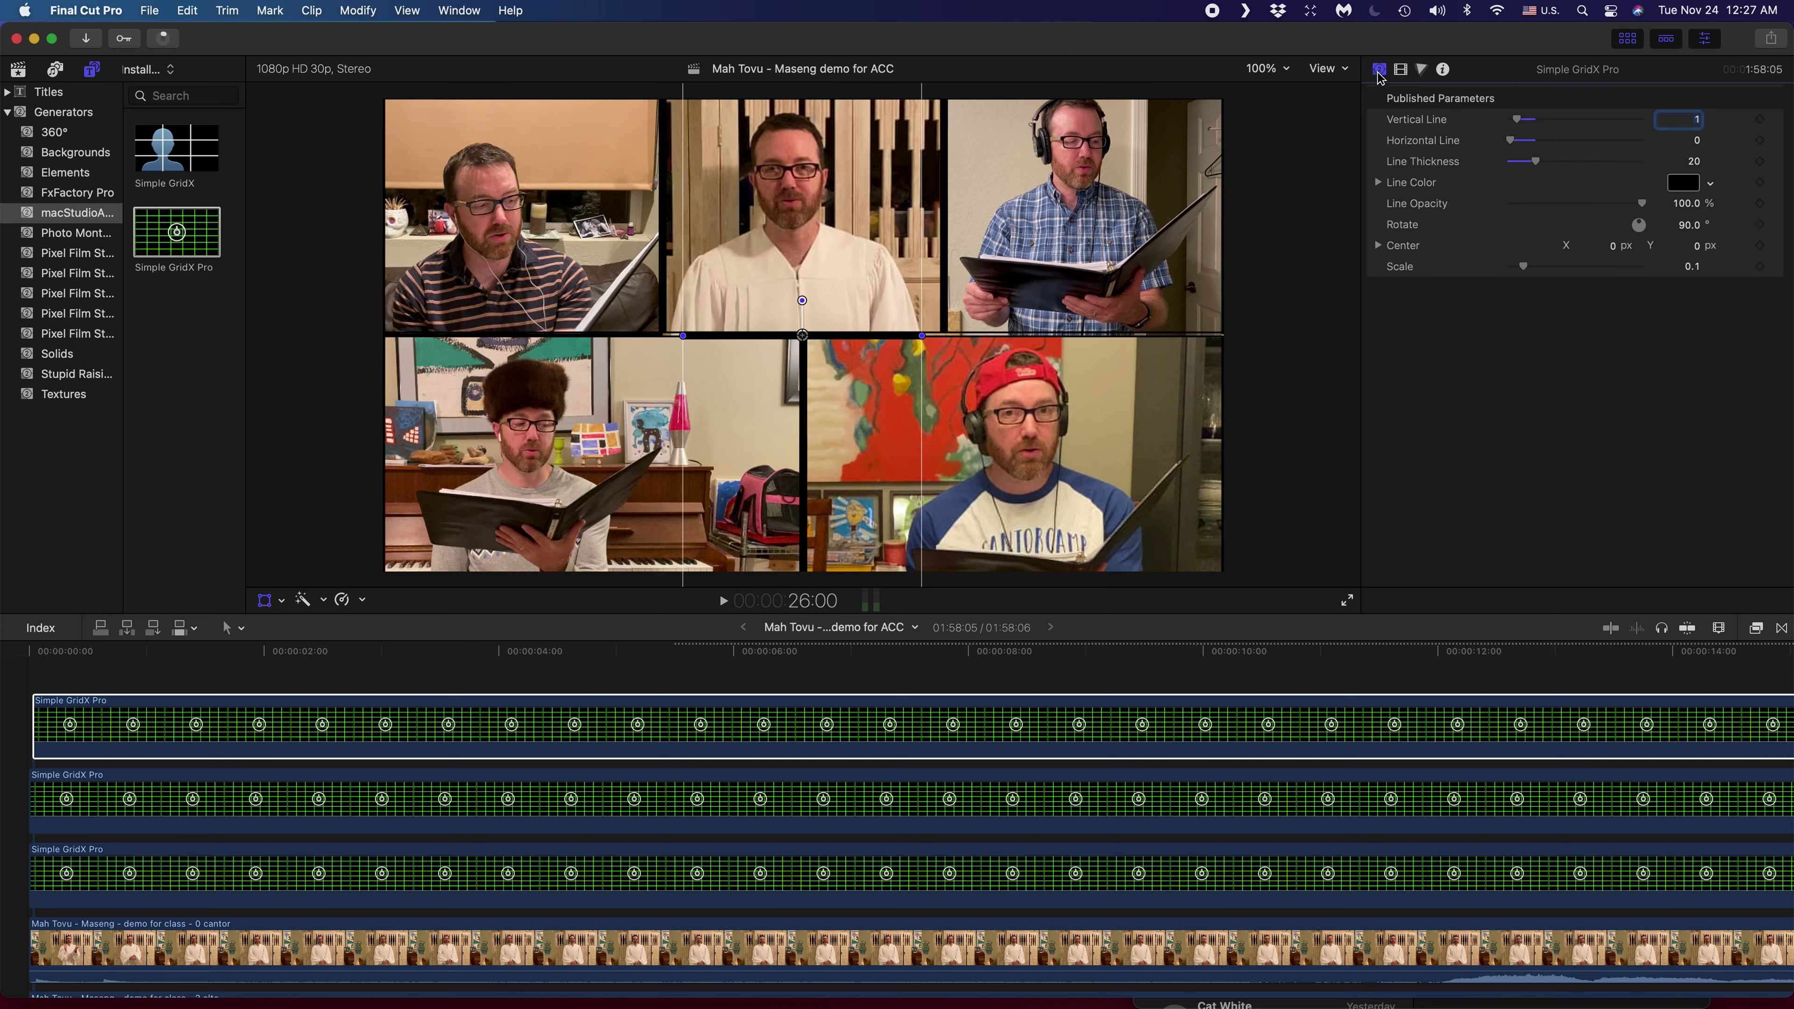
{"action": "left_click", "coordinate": [1401, 69]}
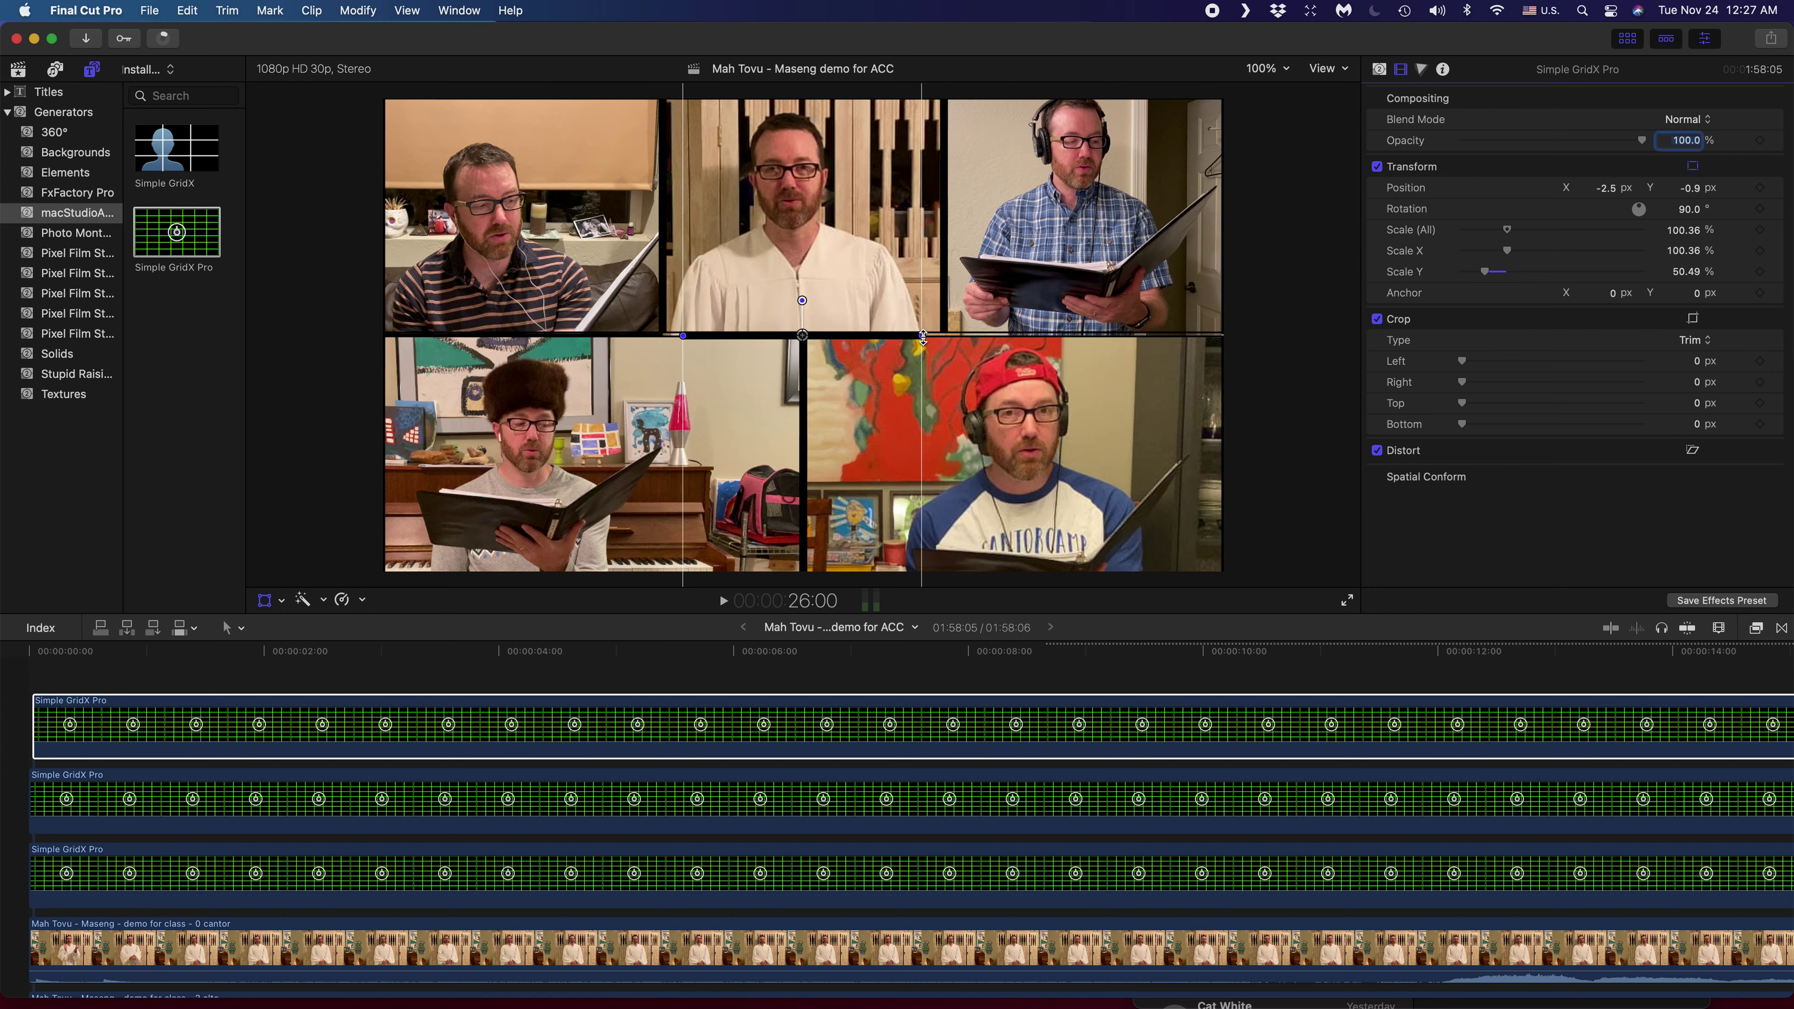
{"action": "left_click_drag", "start_coordinate": [922, 338], "coordinate": [1224, 345]}
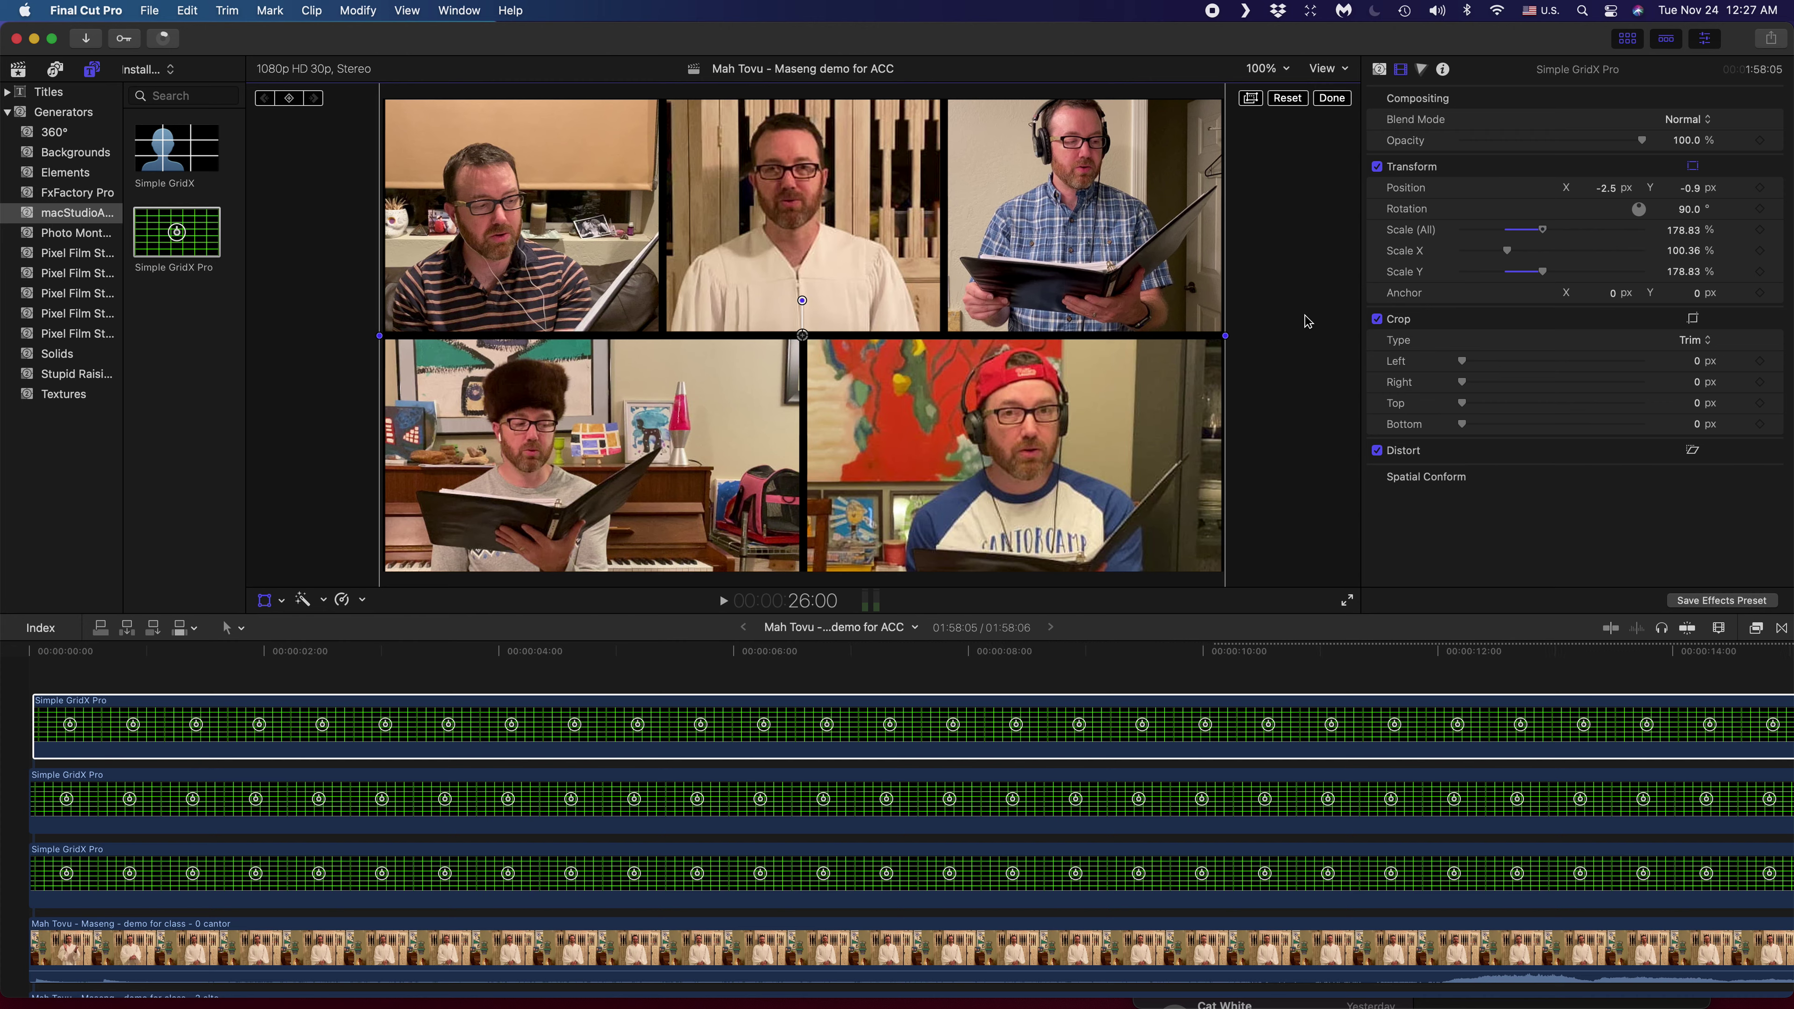
{"action": "left_click", "coordinate": [1282, 69]}
{"action": "left_click", "coordinate": [1283, 153]}
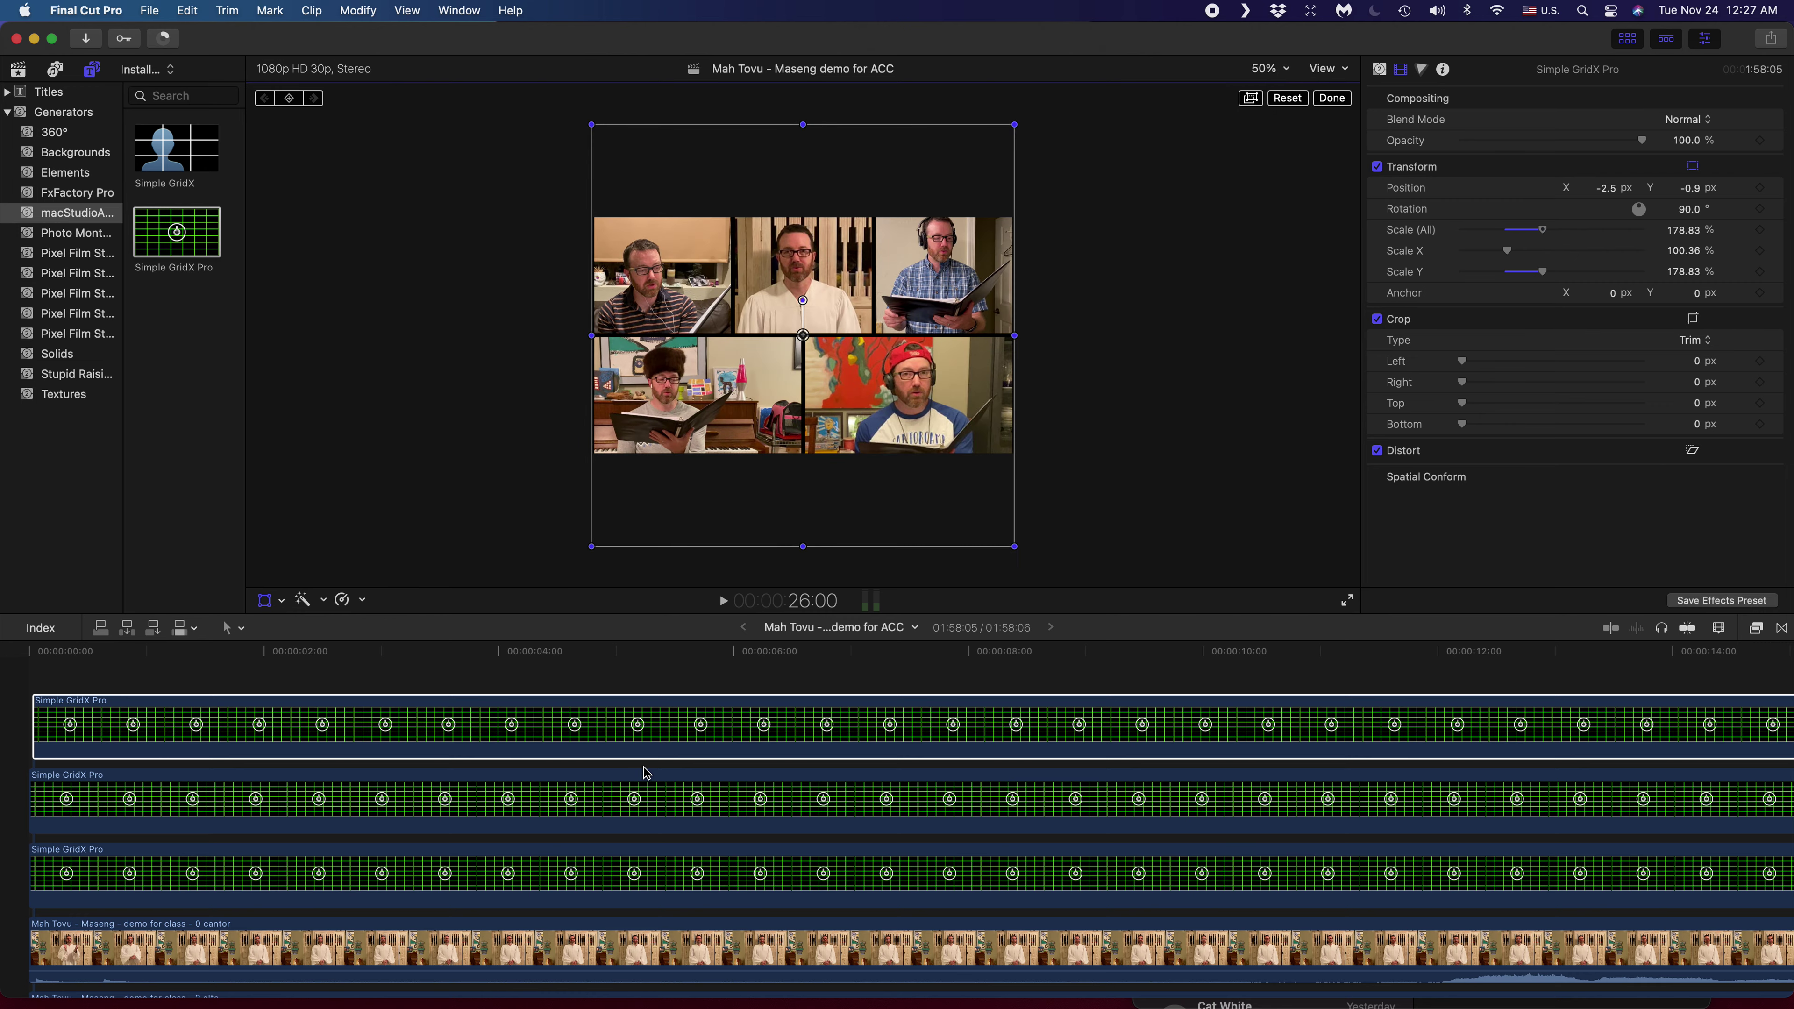
{"action": "scroll", "coordinate": [645, 773], "scroll_direction": "down", "scroll_amount": 5}
- Crop 123 px off the top of the cantor clip
{"action": "left_click", "coordinate": [645, 785]}
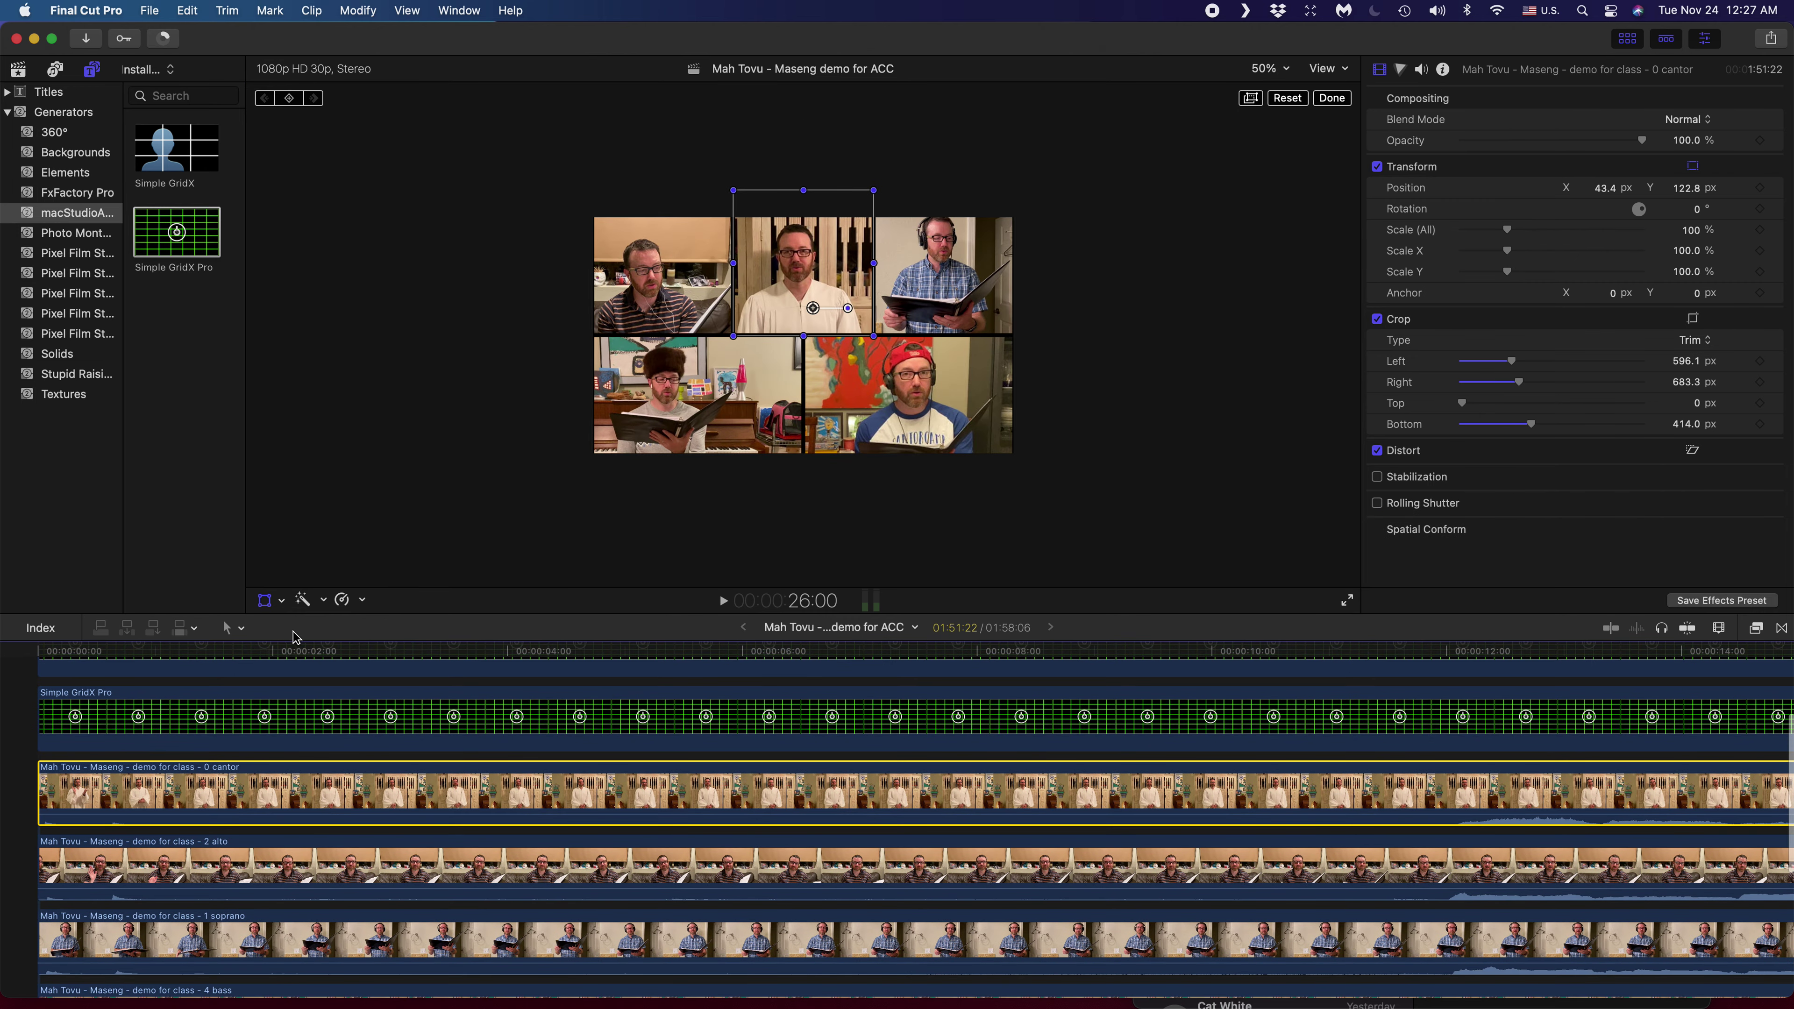
{"action": "left_click", "coordinate": [282, 601]}
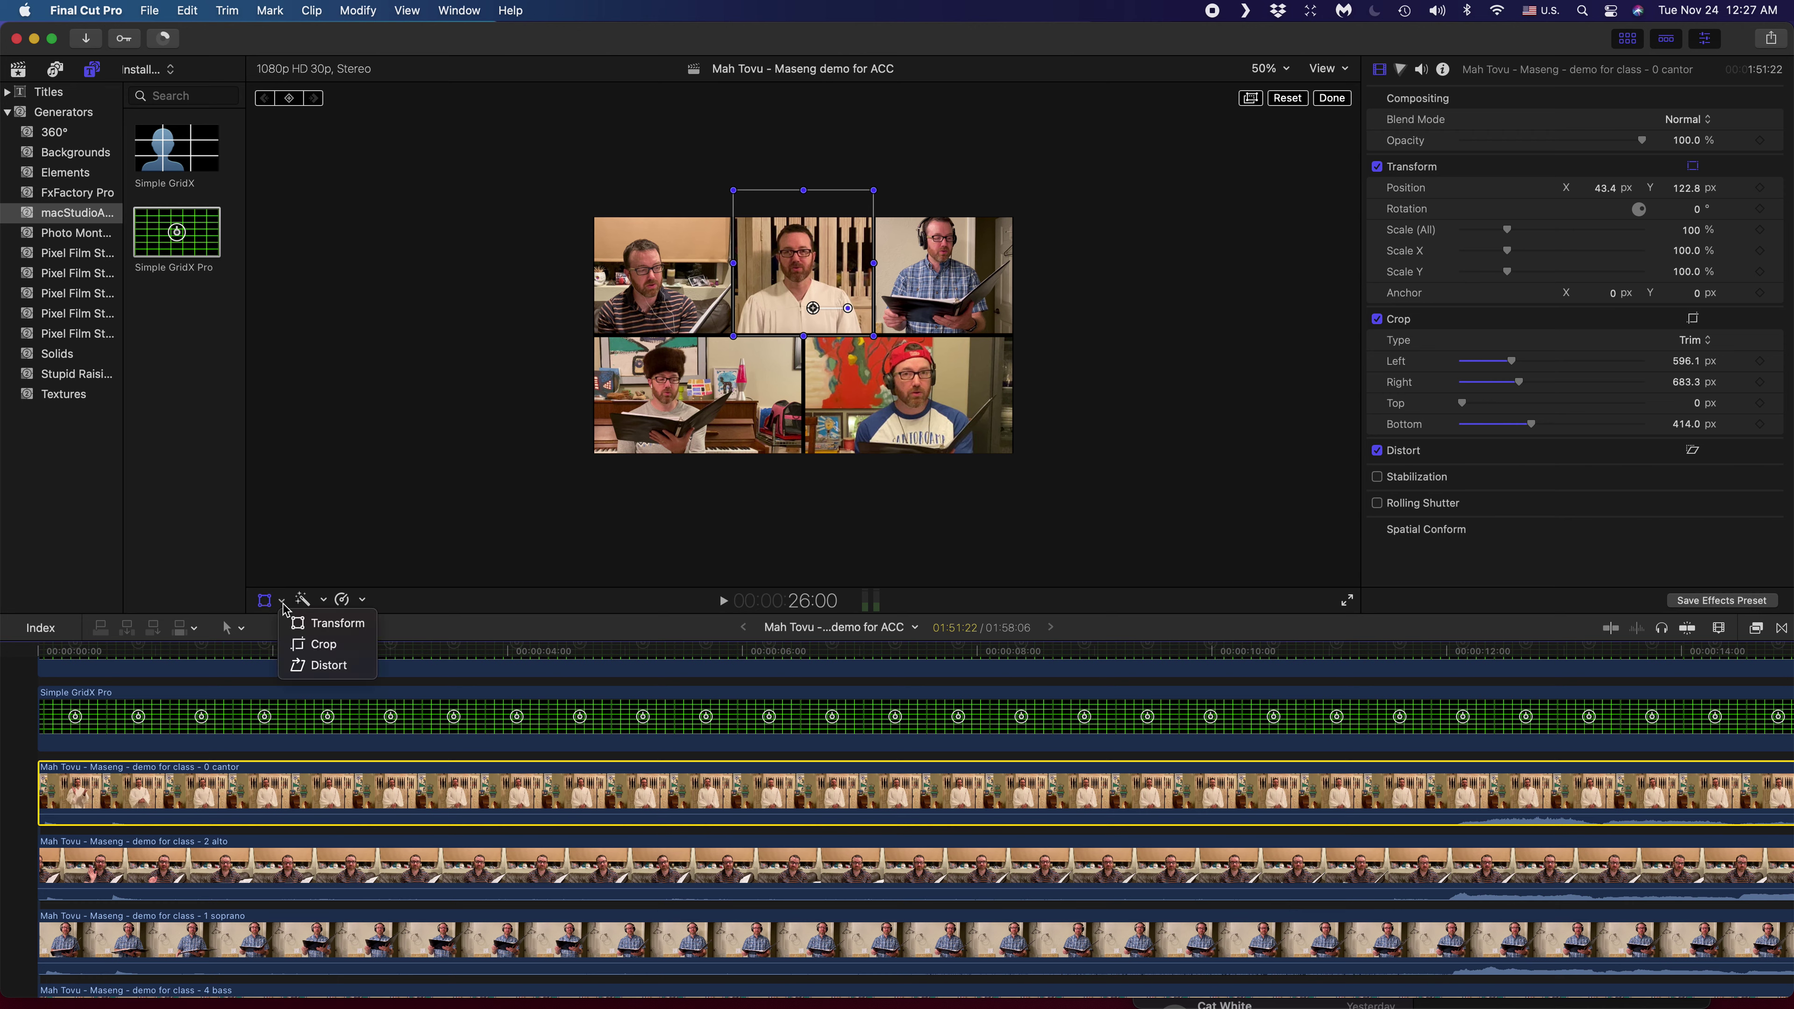
{"action": "left_click", "coordinate": [309, 645]}
{"action": "left_click_drag", "start_coordinate": [803, 192], "coordinate": [803, 222]}
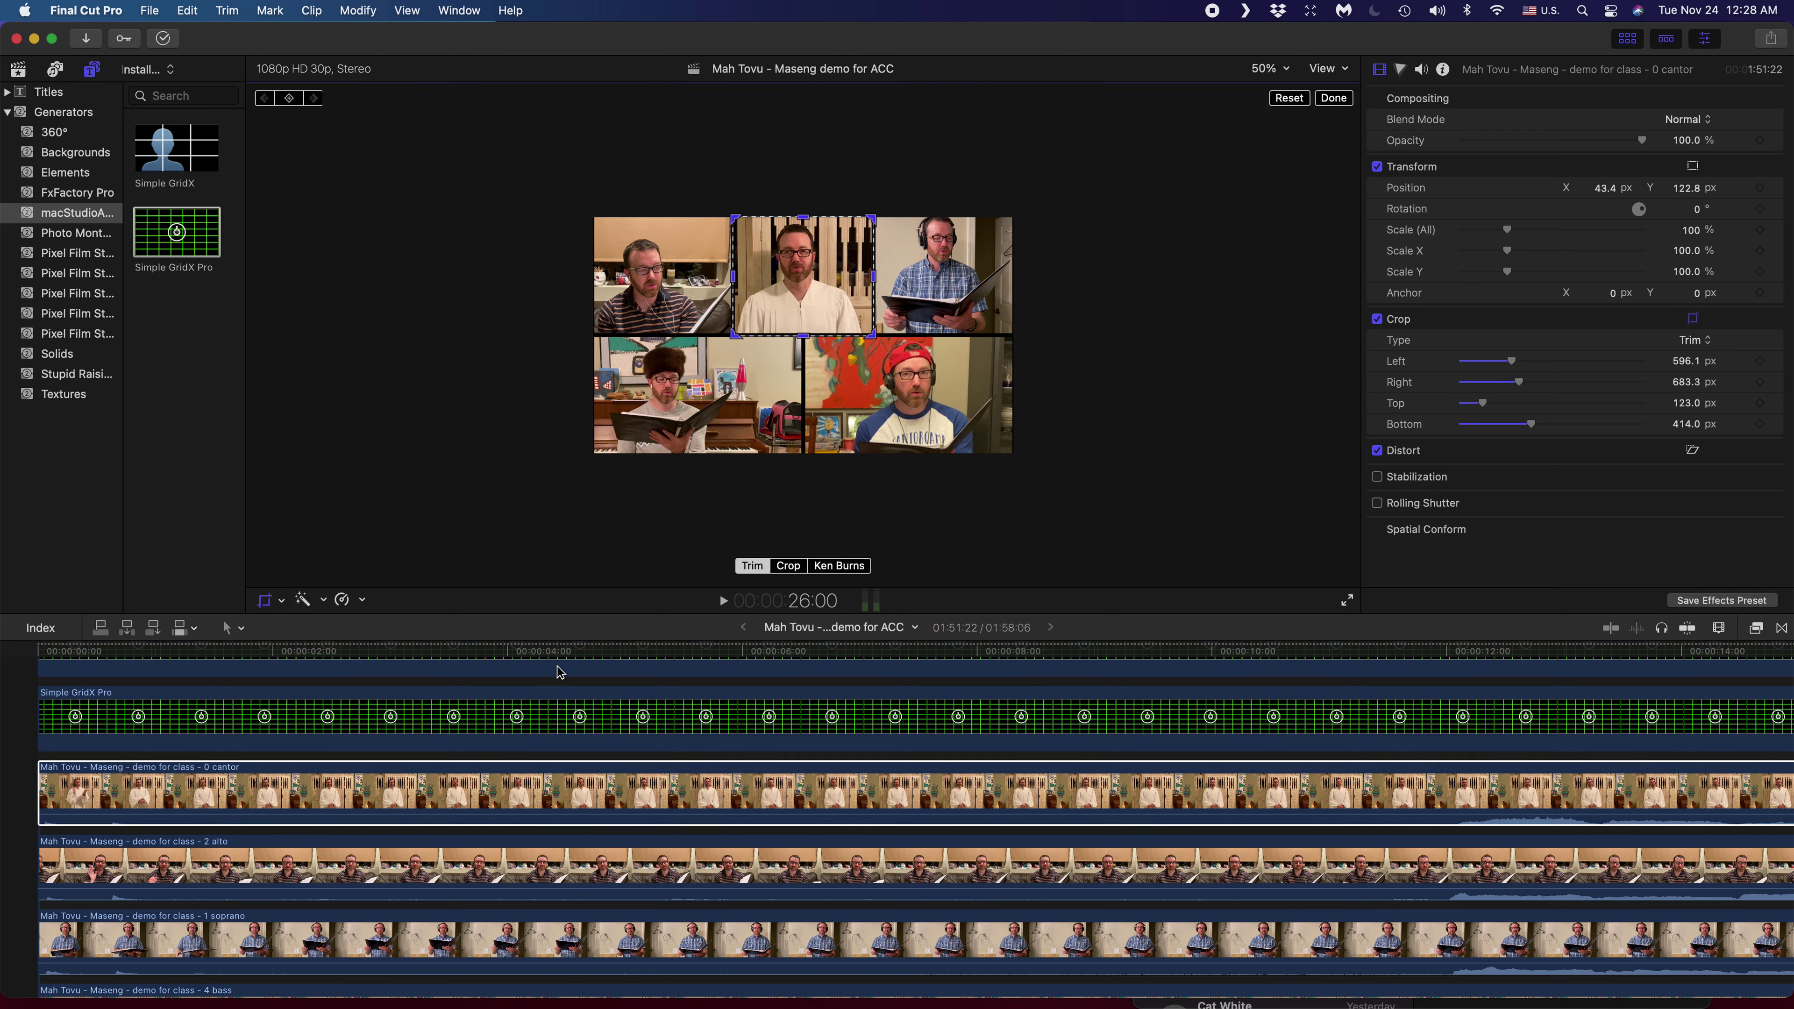
- Crop the bass clip 411.7 px left and 235.7 px bottom, and the tenor clip 445 px bottom
{"action": "left_click", "coordinate": [476, 856]}
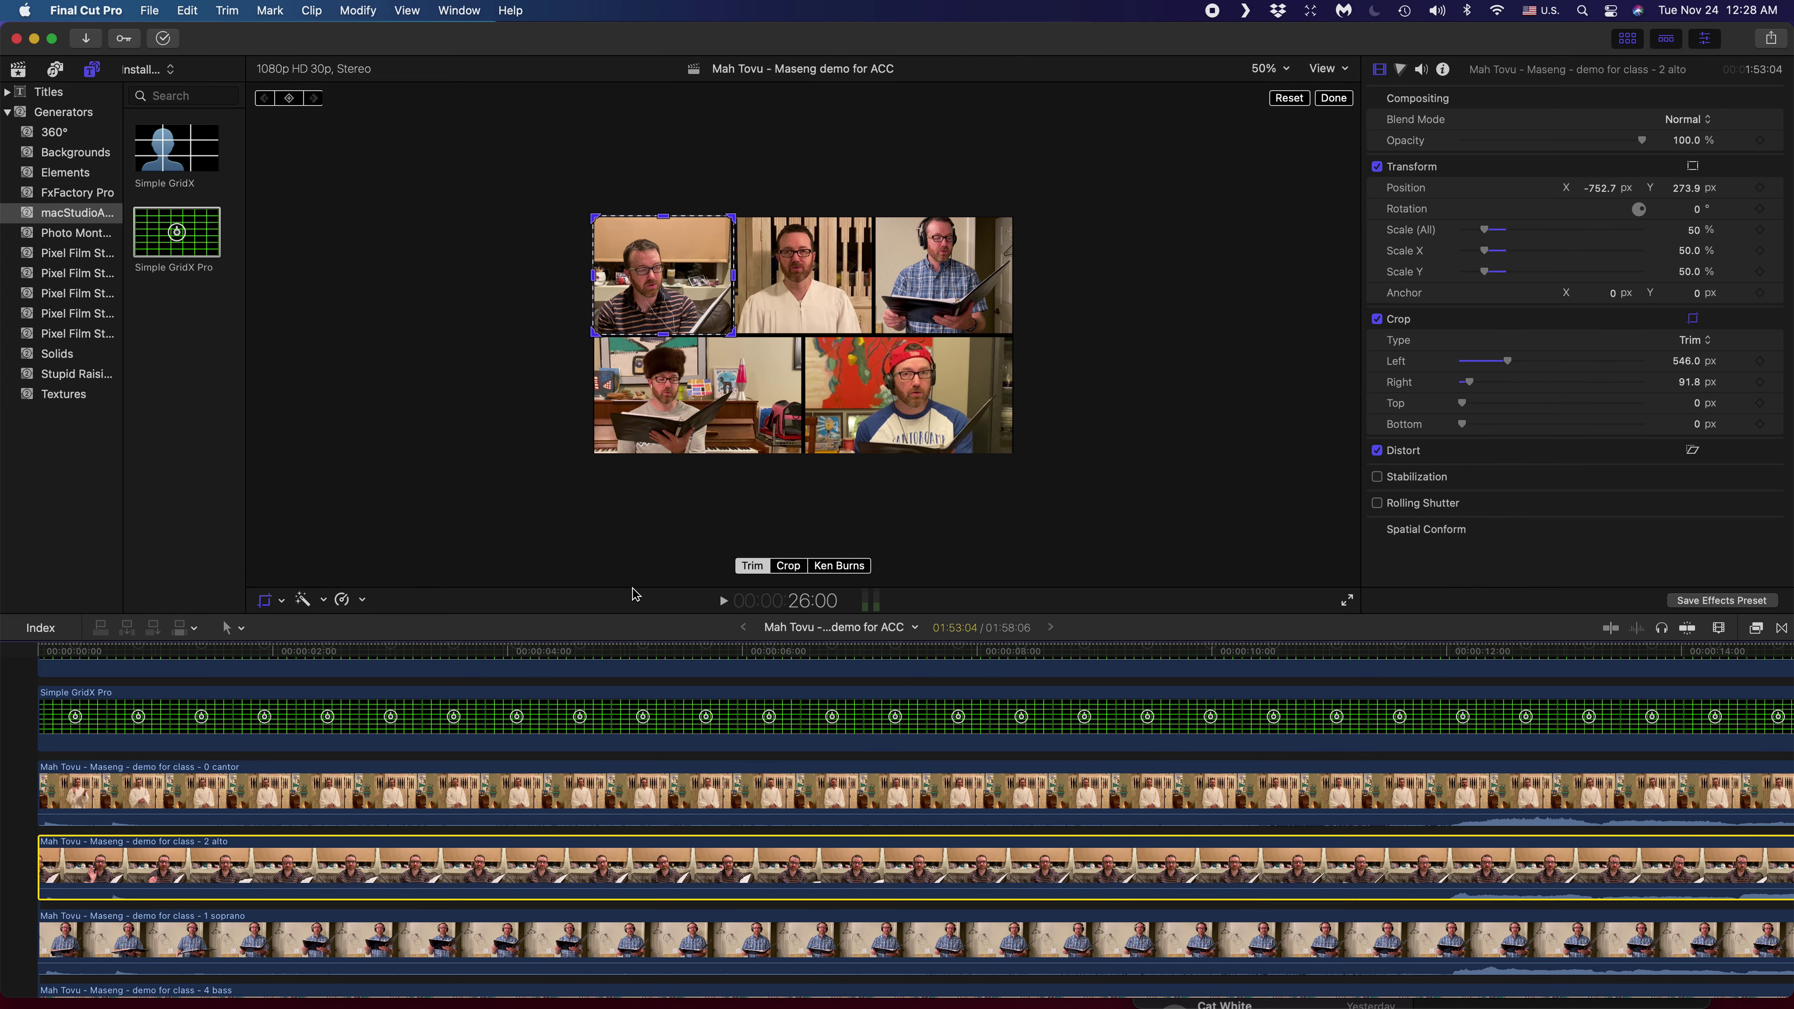
{"action": "scroll", "coordinate": [530, 765], "scroll_direction": "down", "scroll_amount": 3}
{"action": "left_click", "coordinate": [527, 837]}
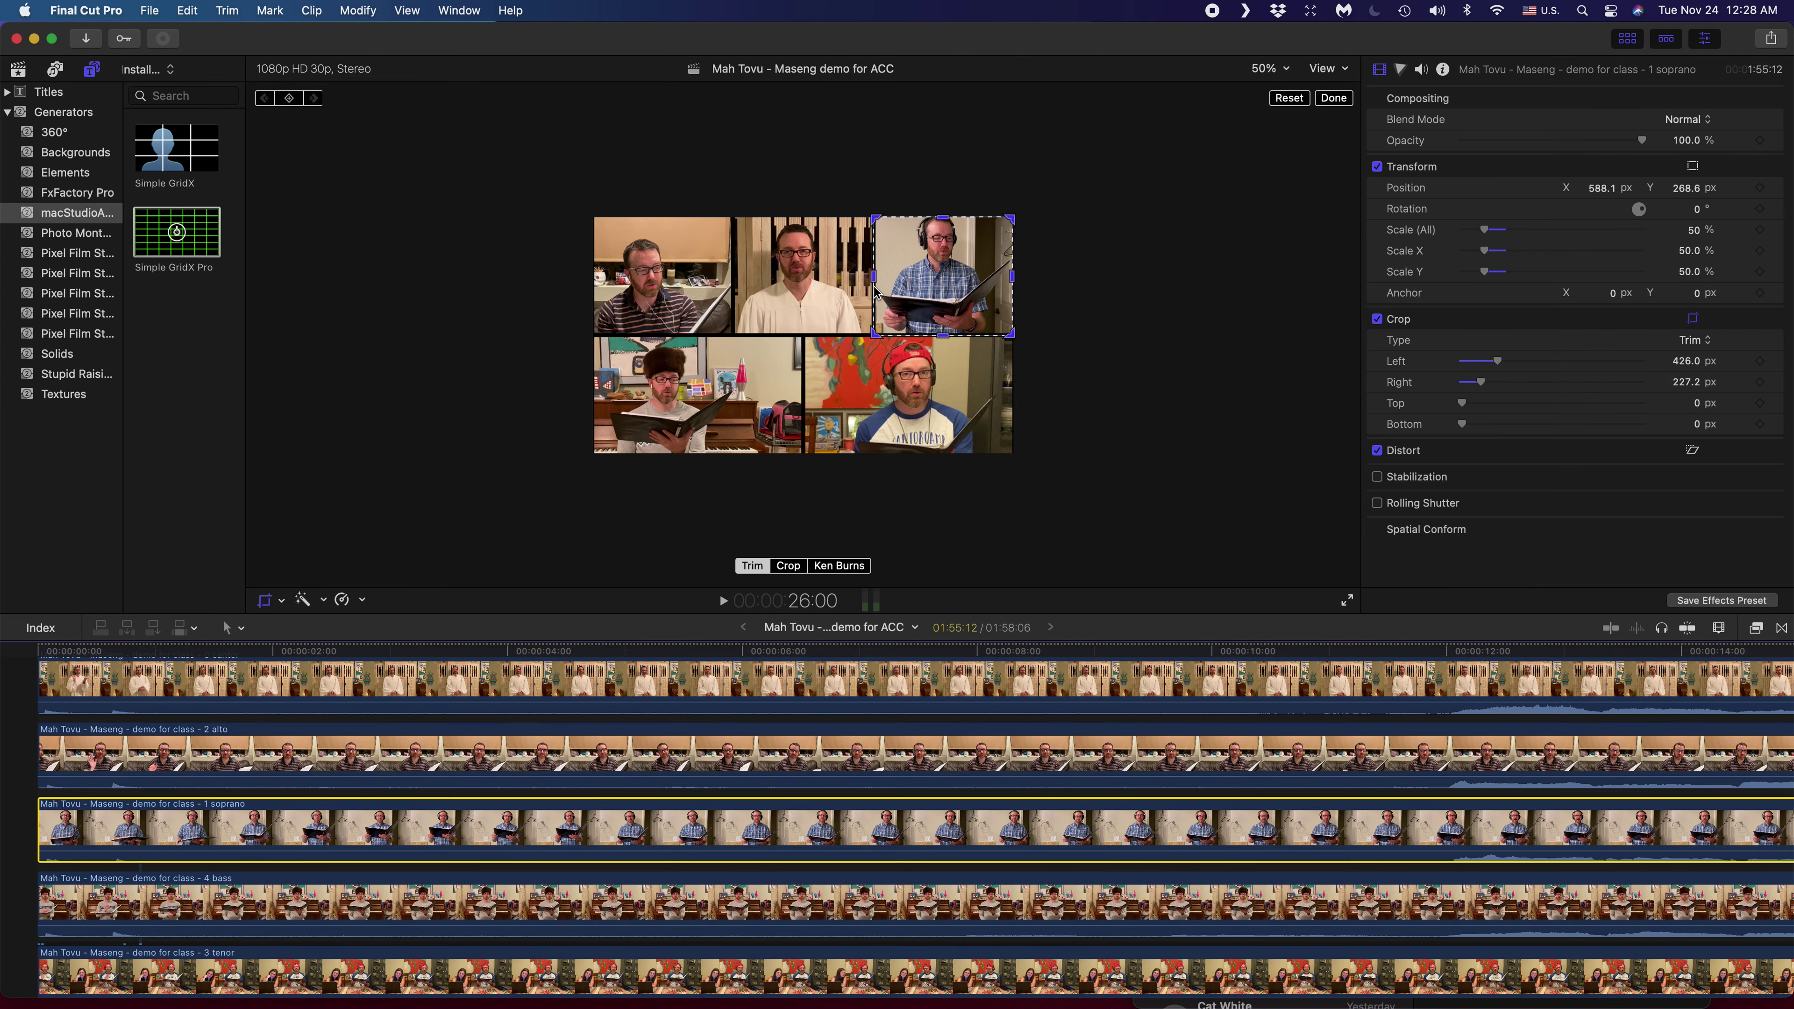
{"action": "scroll", "coordinate": [688, 804], "scroll_direction": "down", "scroll_amount": 4}
{"action": "left_click", "coordinate": [675, 758]}
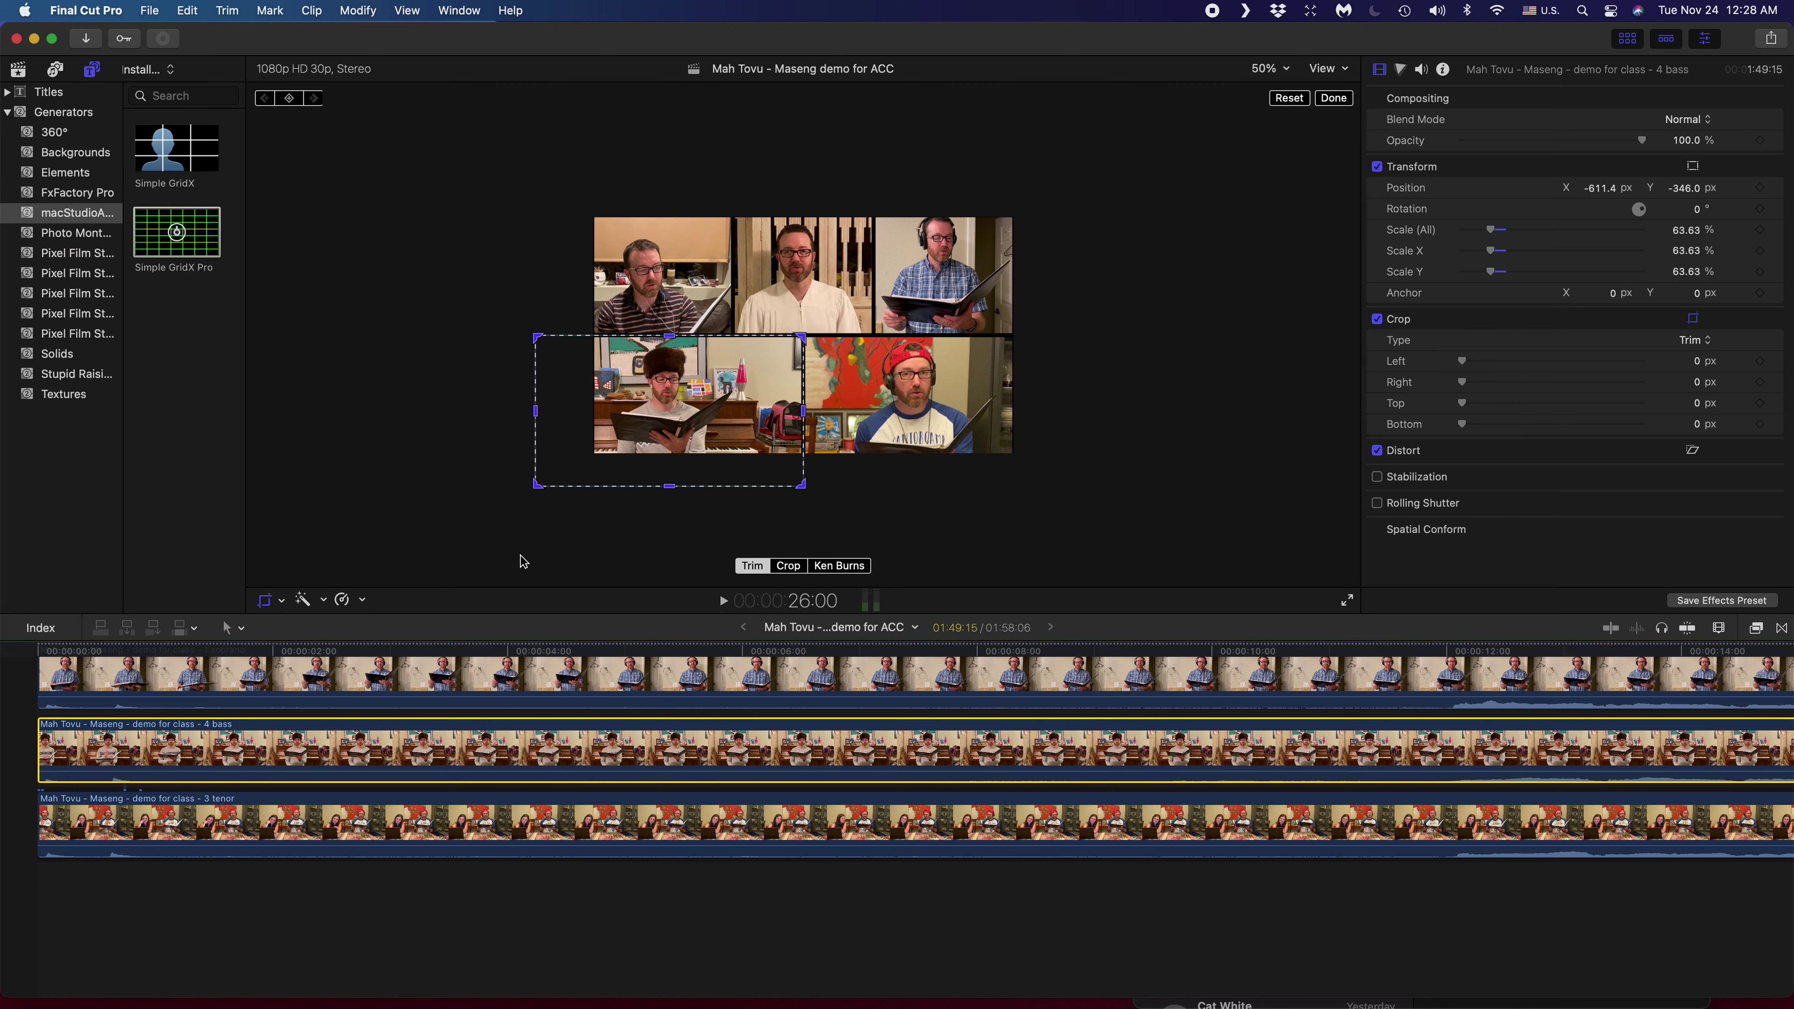
{"action": "left_click_drag", "start_coordinate": [537, 486], "coordinate": [594, 453]}
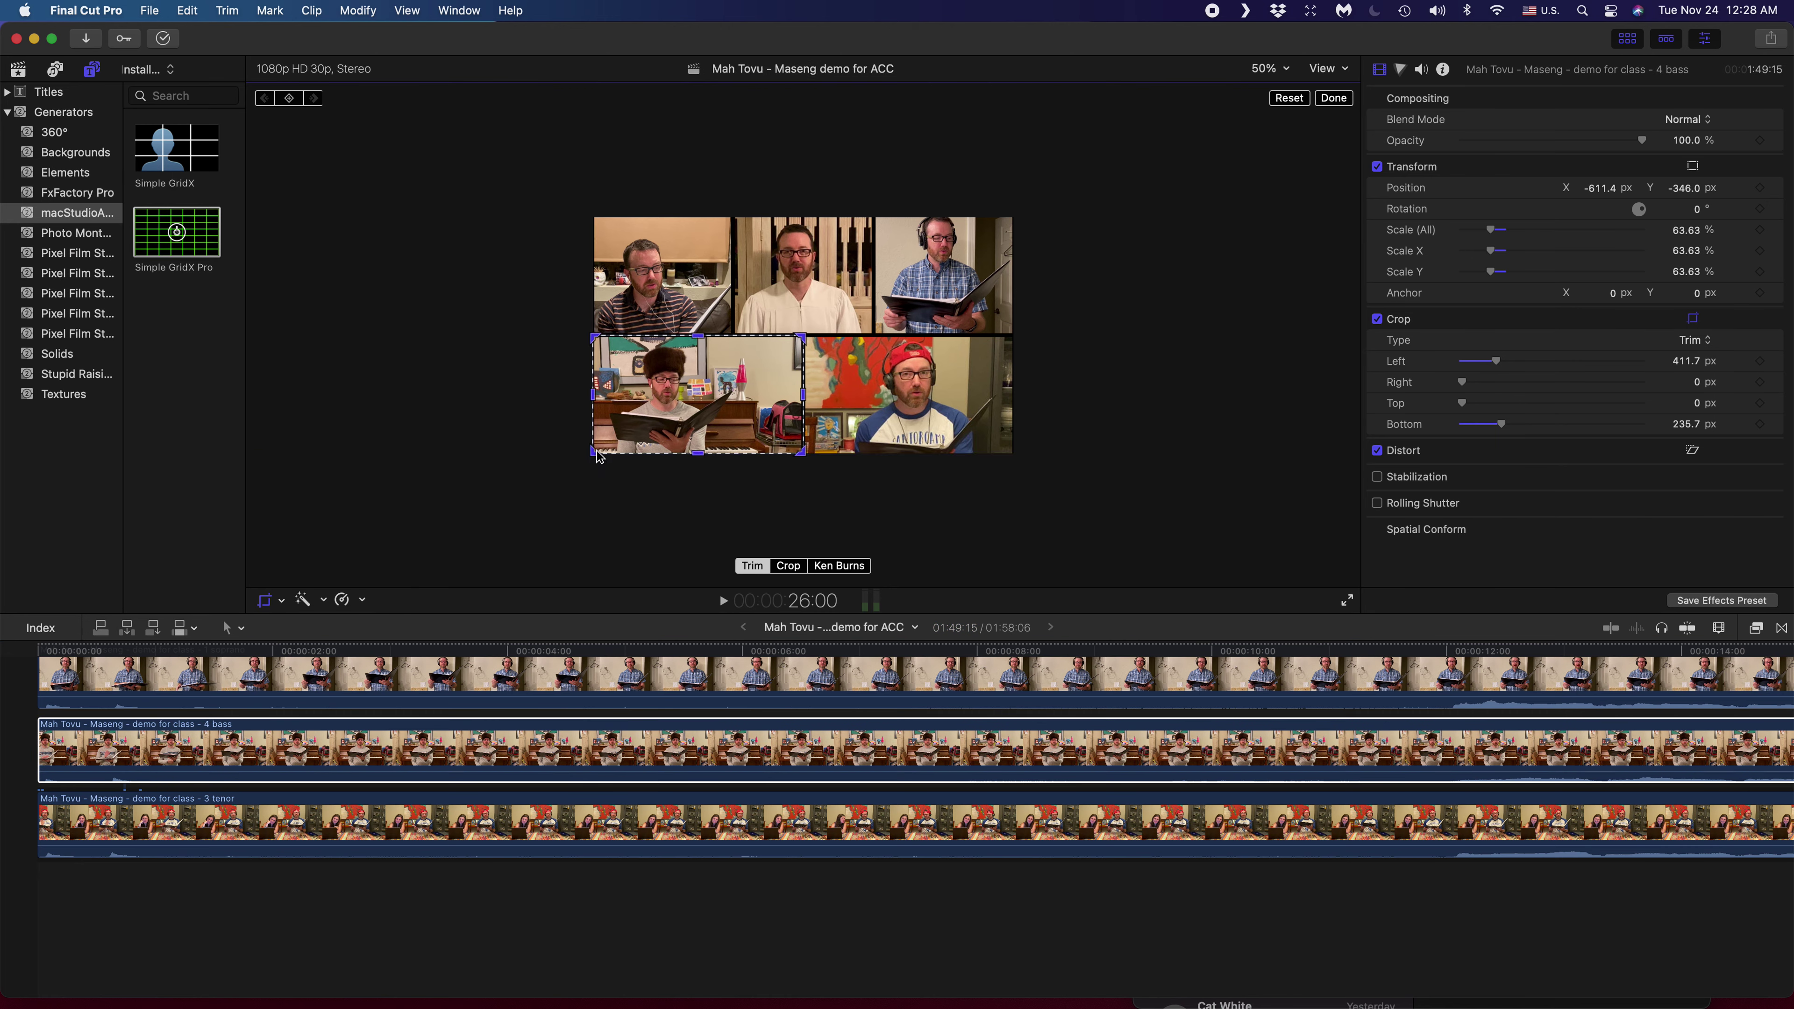
{"action": "left_click", "coordinate": [602, 818]}
{"action": "left_click_drag", "start_coordinate": [1081, 553], "coordinate": [1012, 453]}
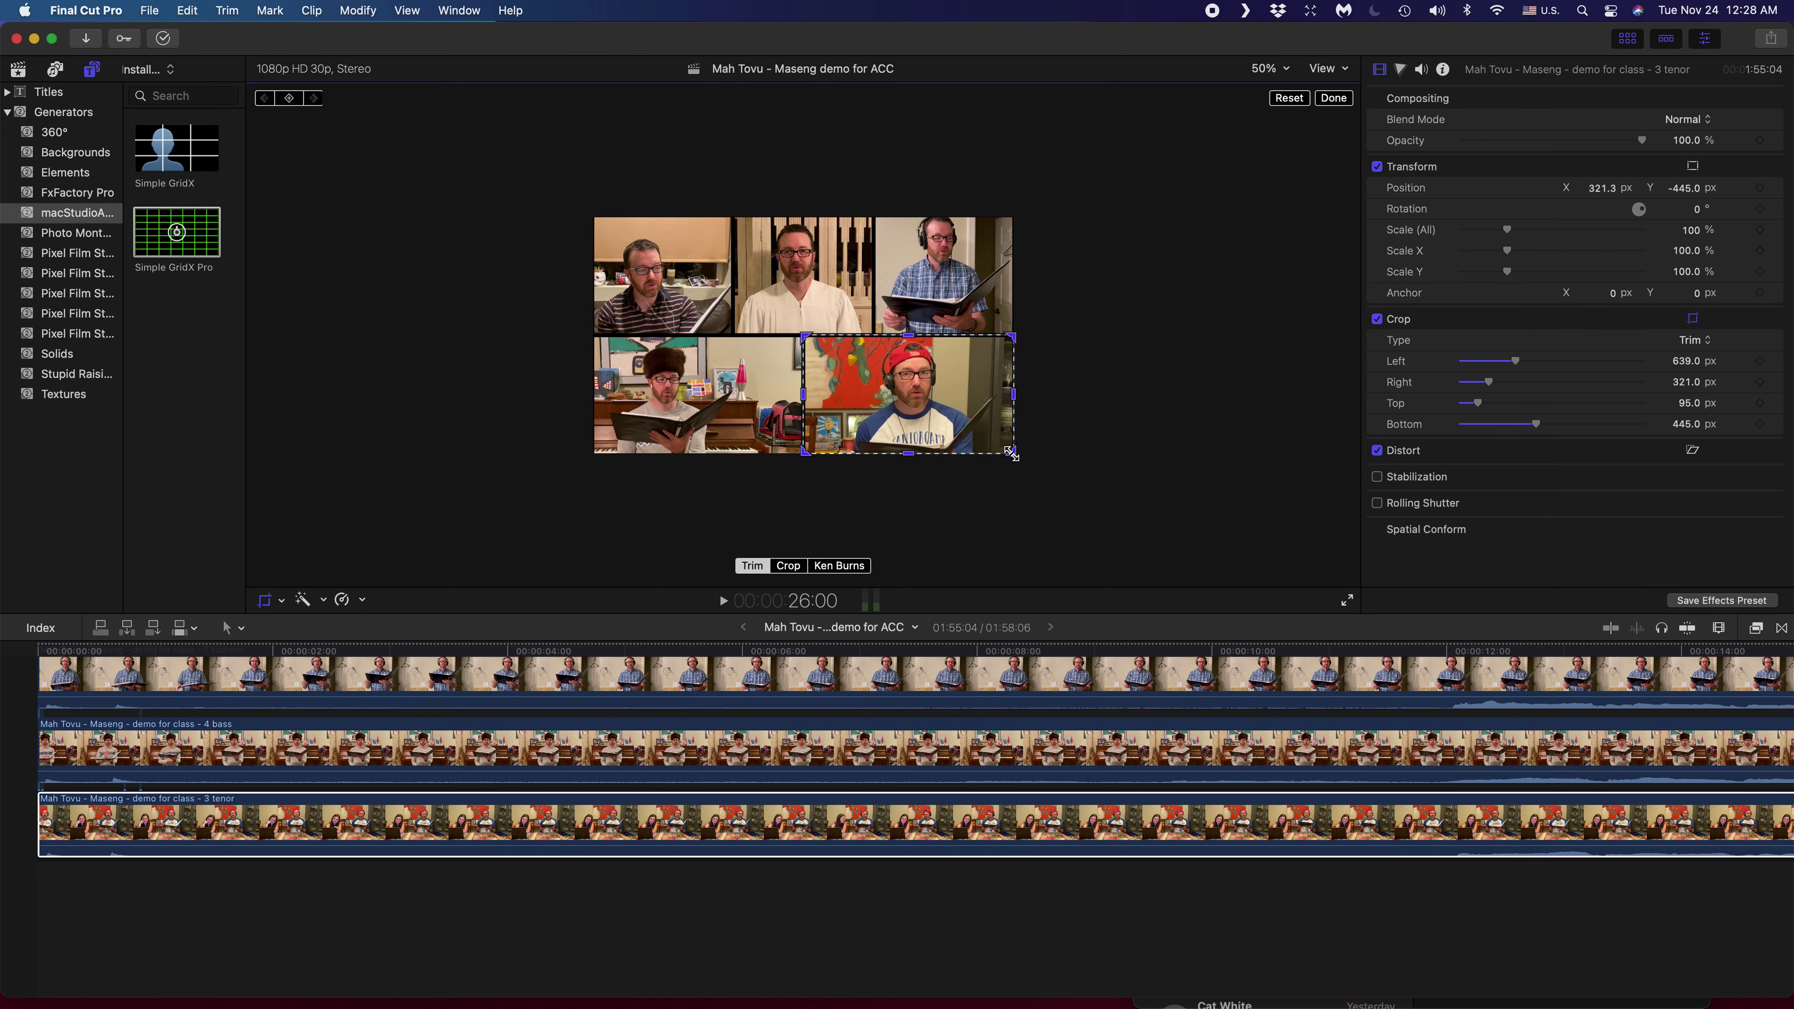
{"action": "scroll", "coordinate": [399, 795], "scroll_direction": "up", "scroll_amount": 5}
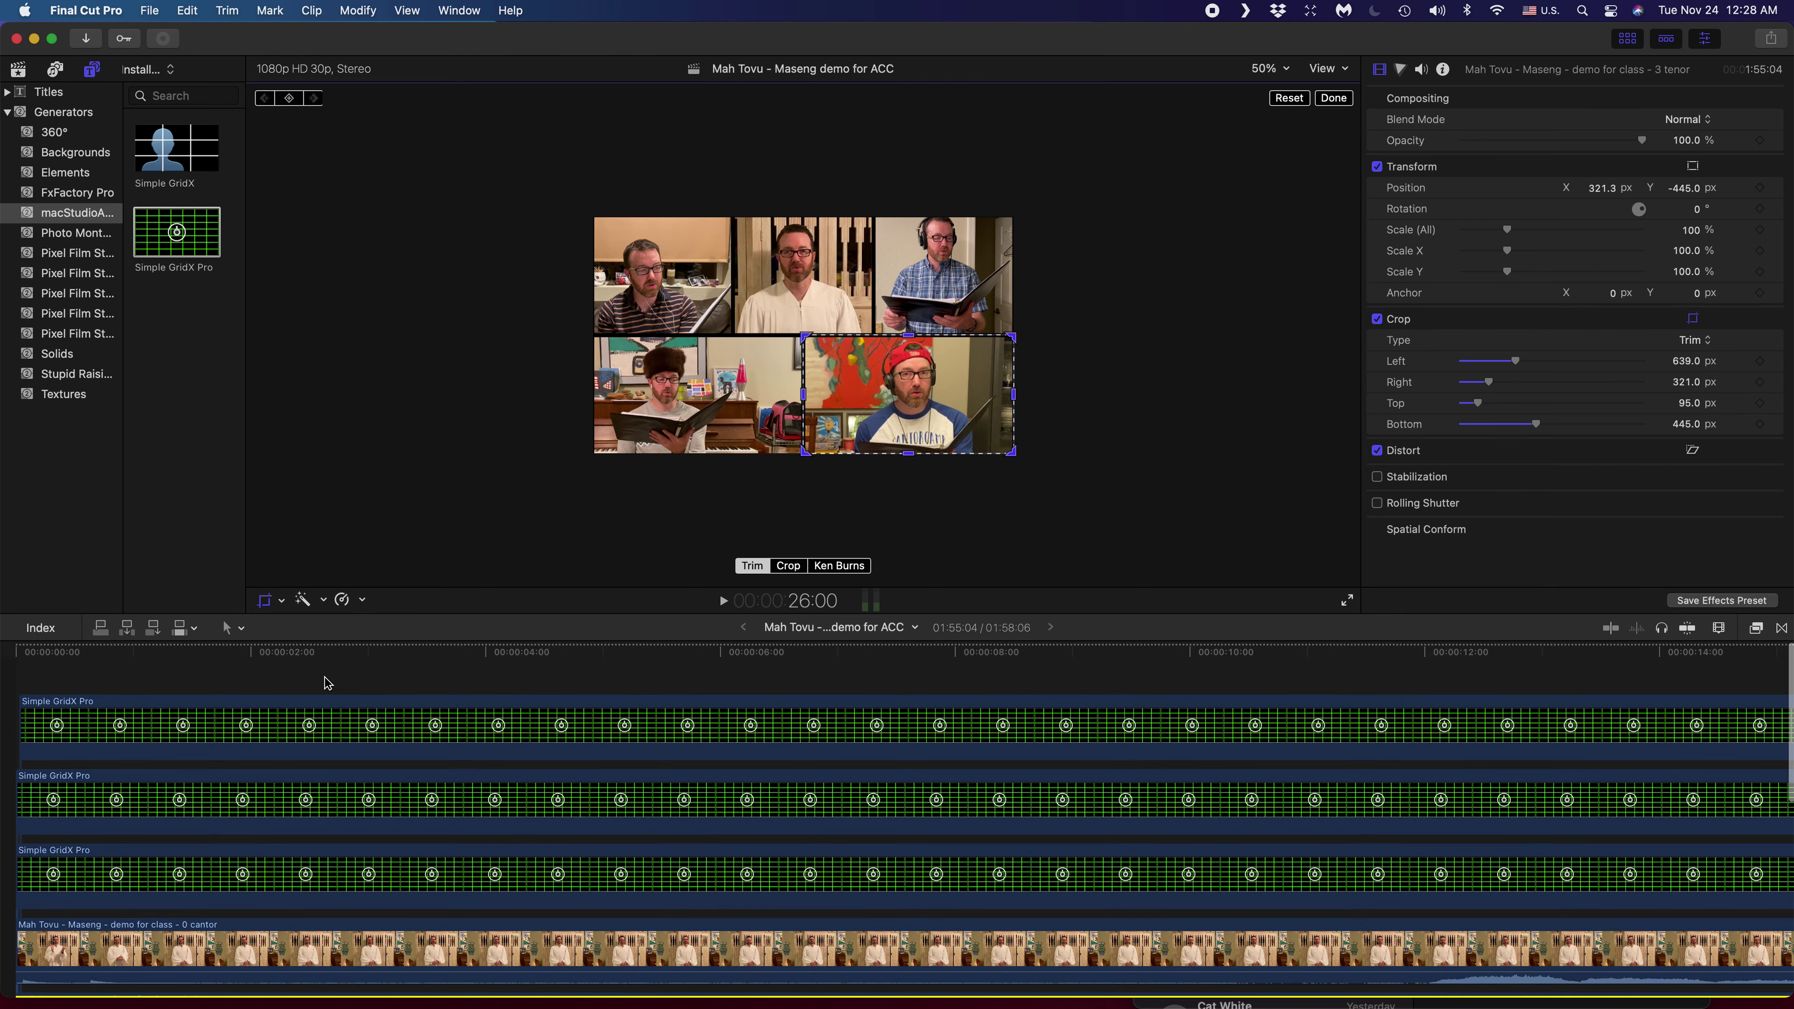
{"action": "left_click", "coordinate": [282, 601]}
{"action": "left_click", "coordinate": [333, 622]}
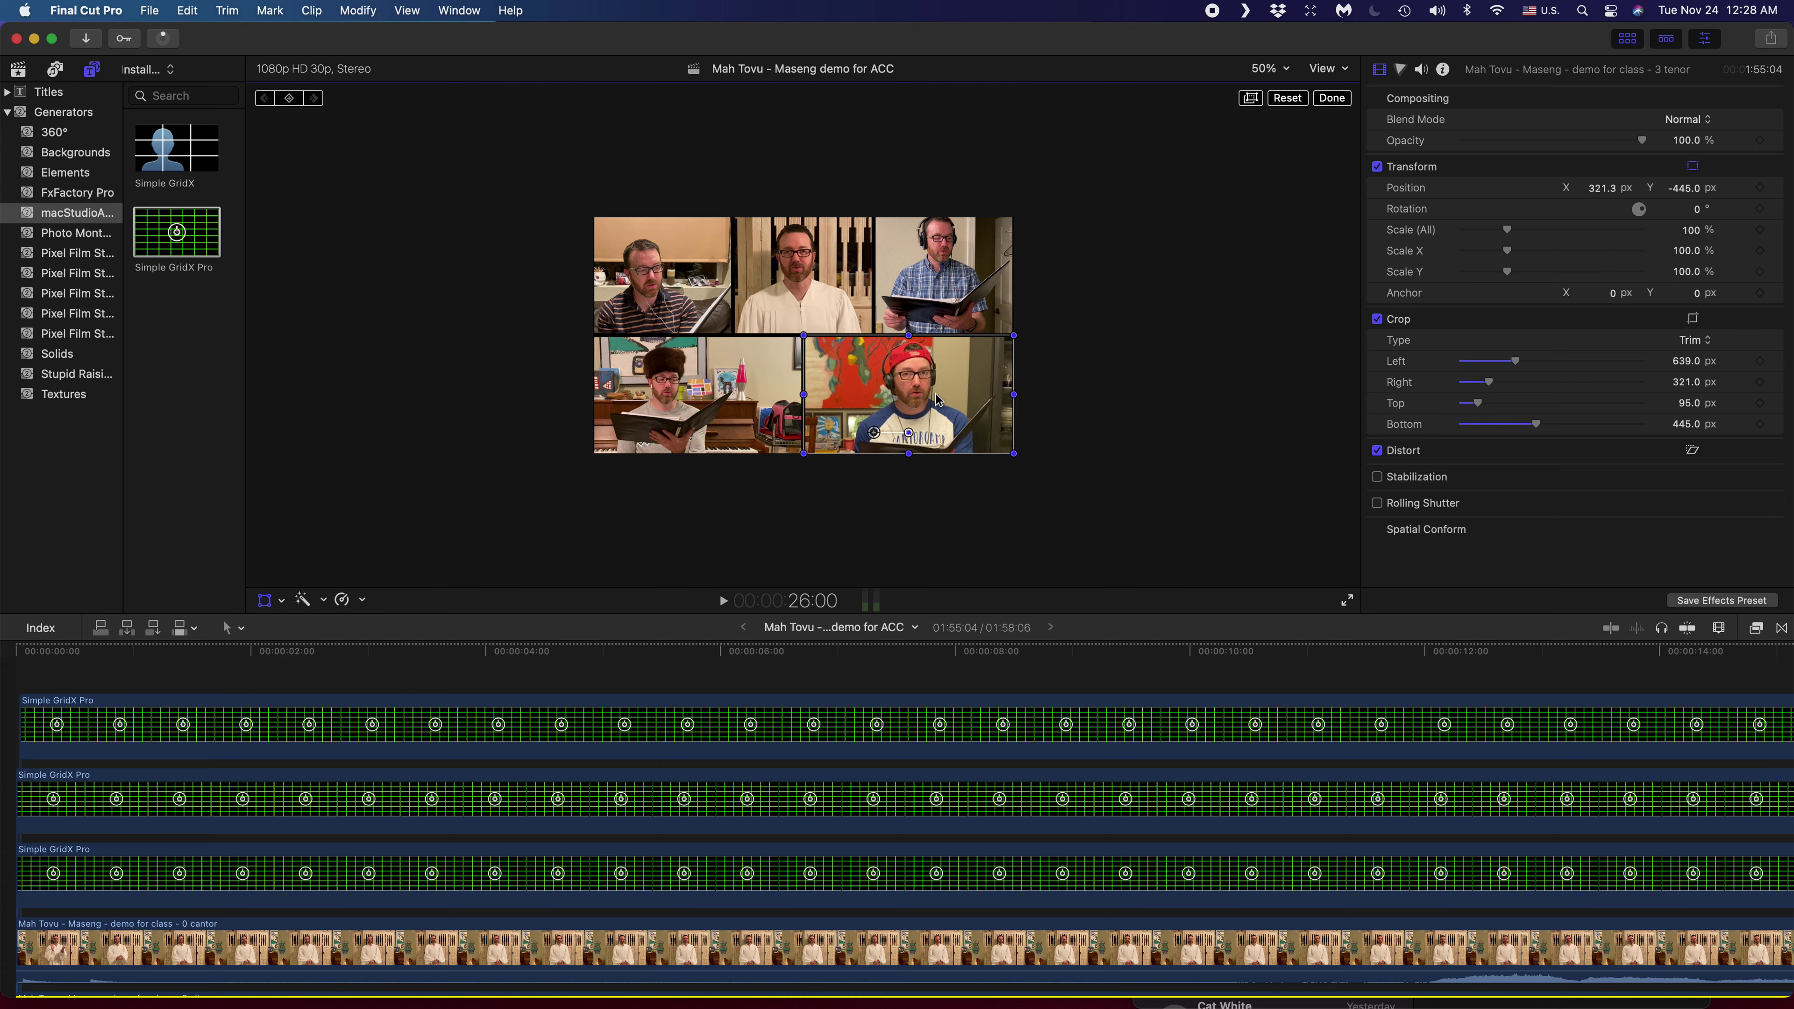
{"action": "scroll", "coordinate": [324, 893], "scroll_direction": "down", "scroll_amount": 3}
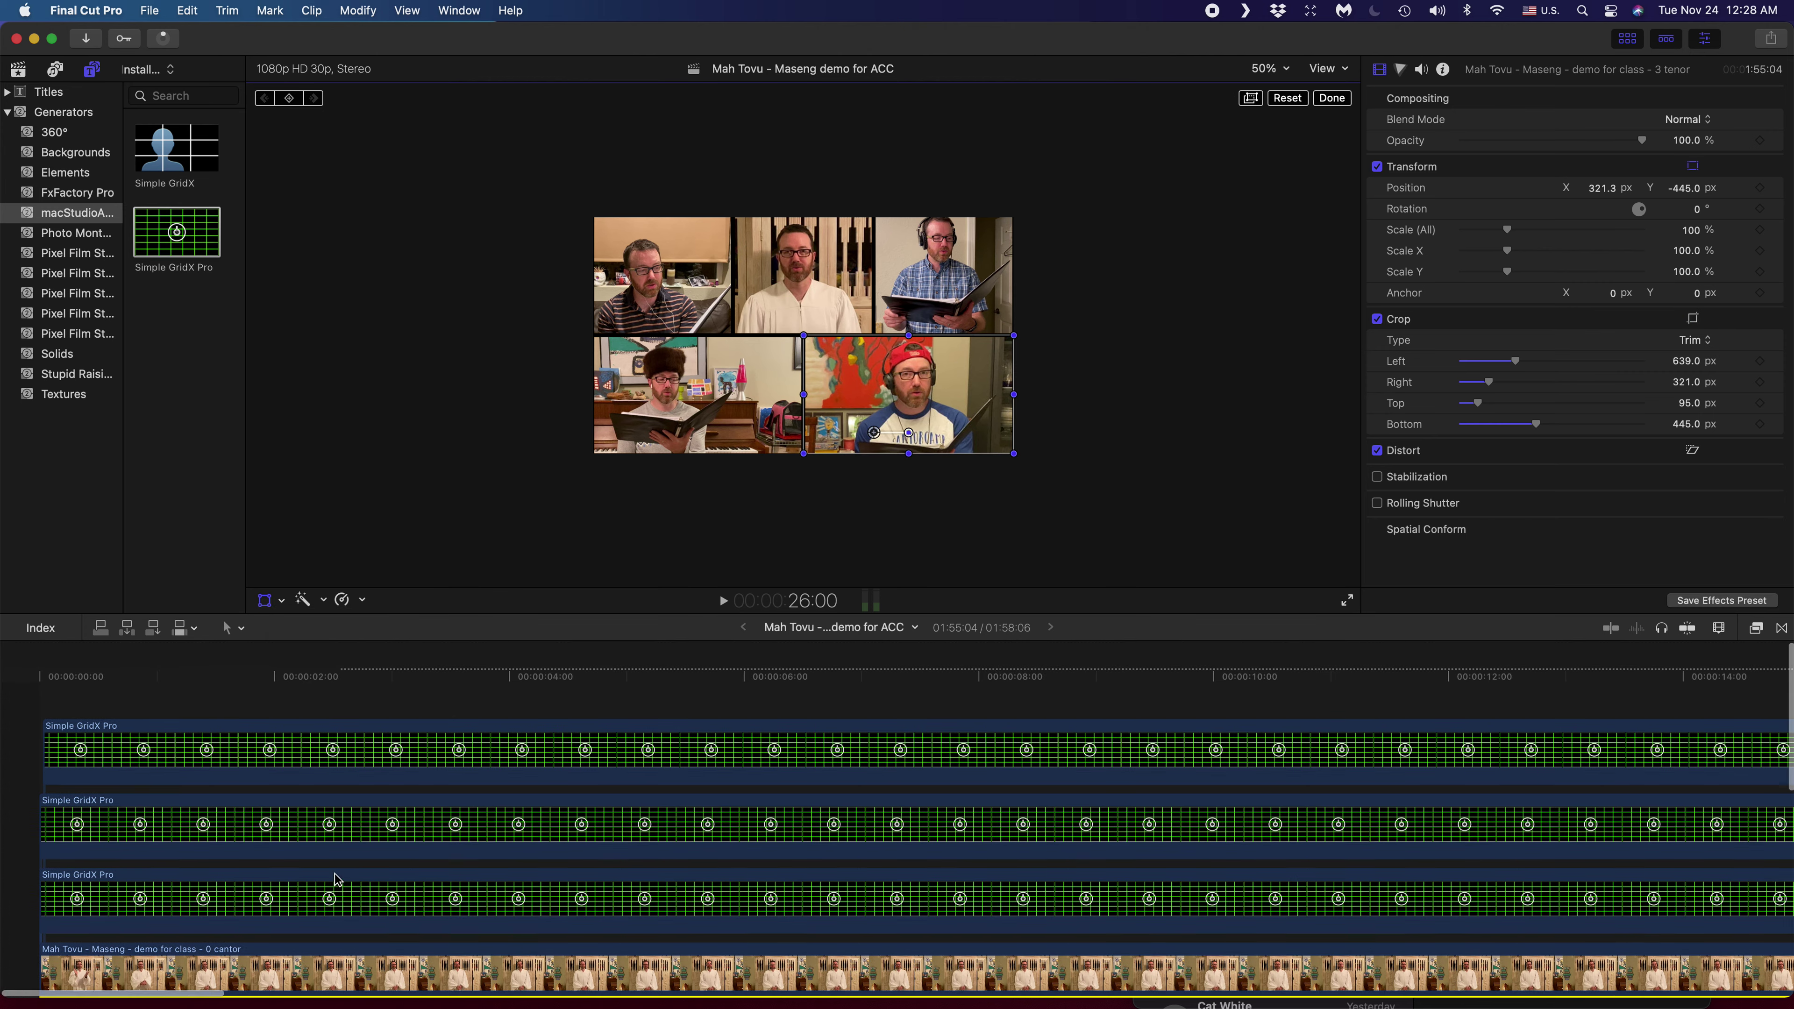
{"action": "left_click", "coordinate": [342, 850]}
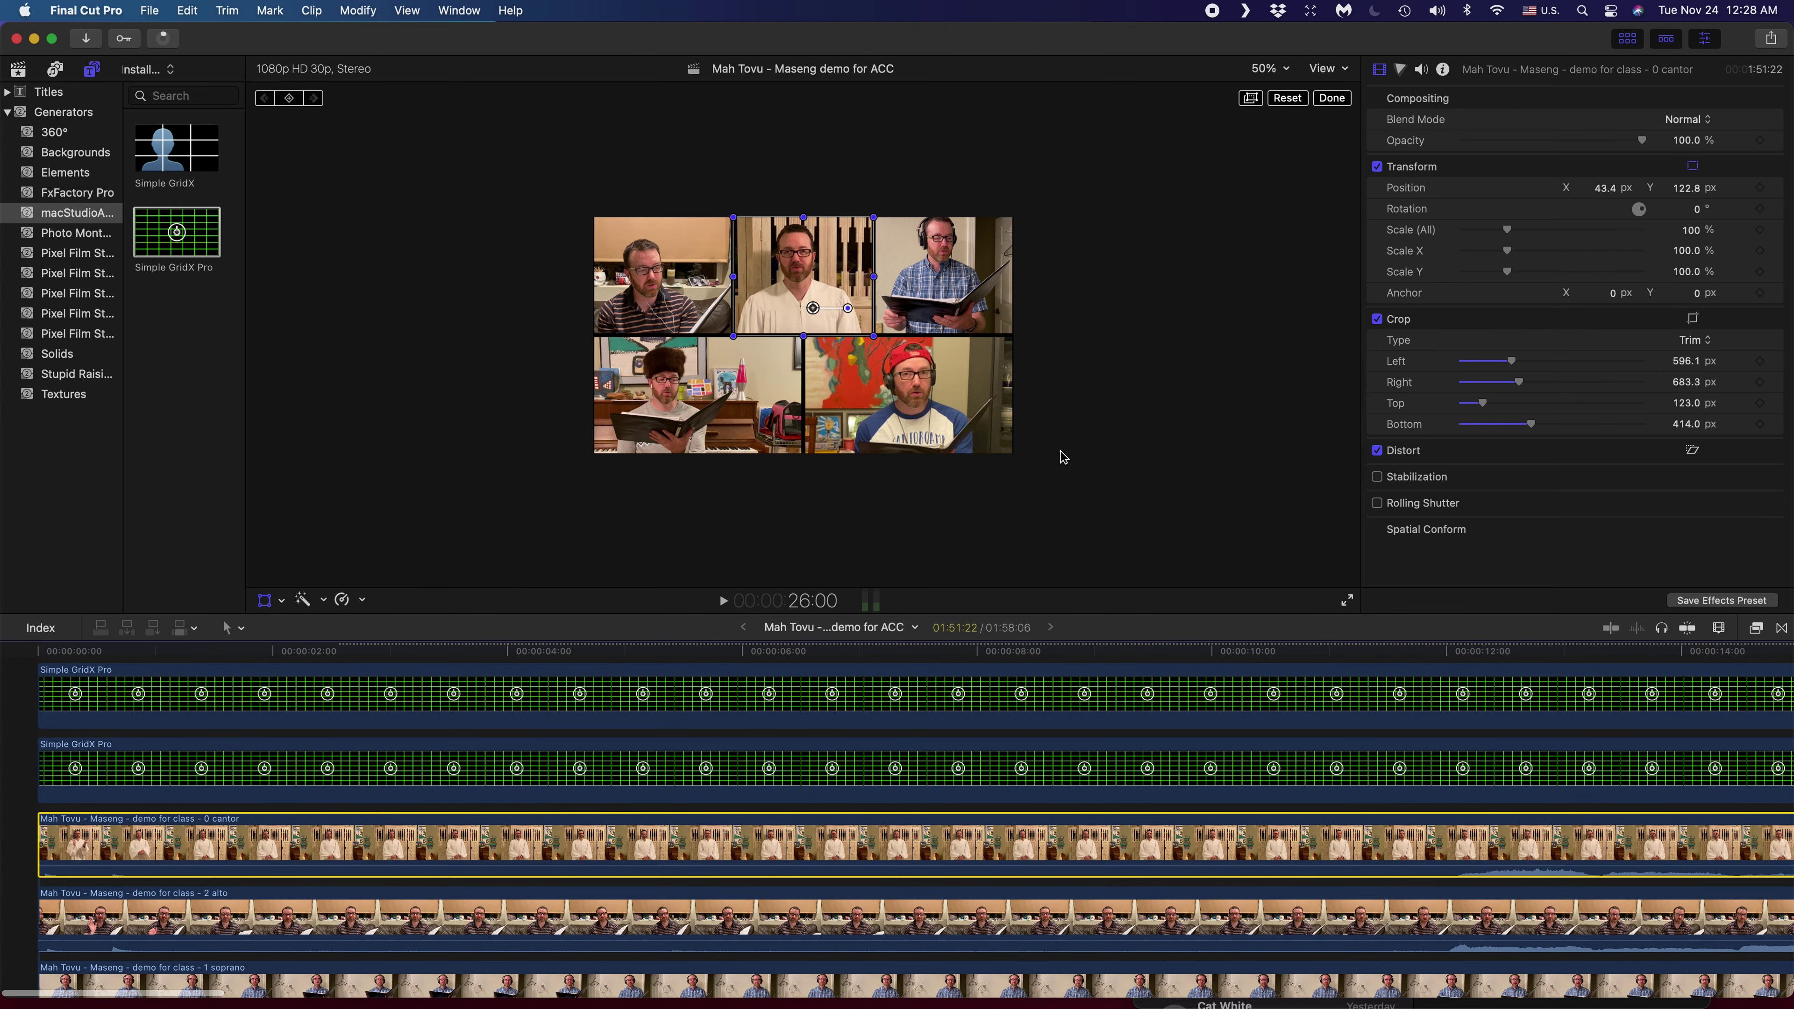
{"action": "left_click", "coordinate": [1081, 485]}
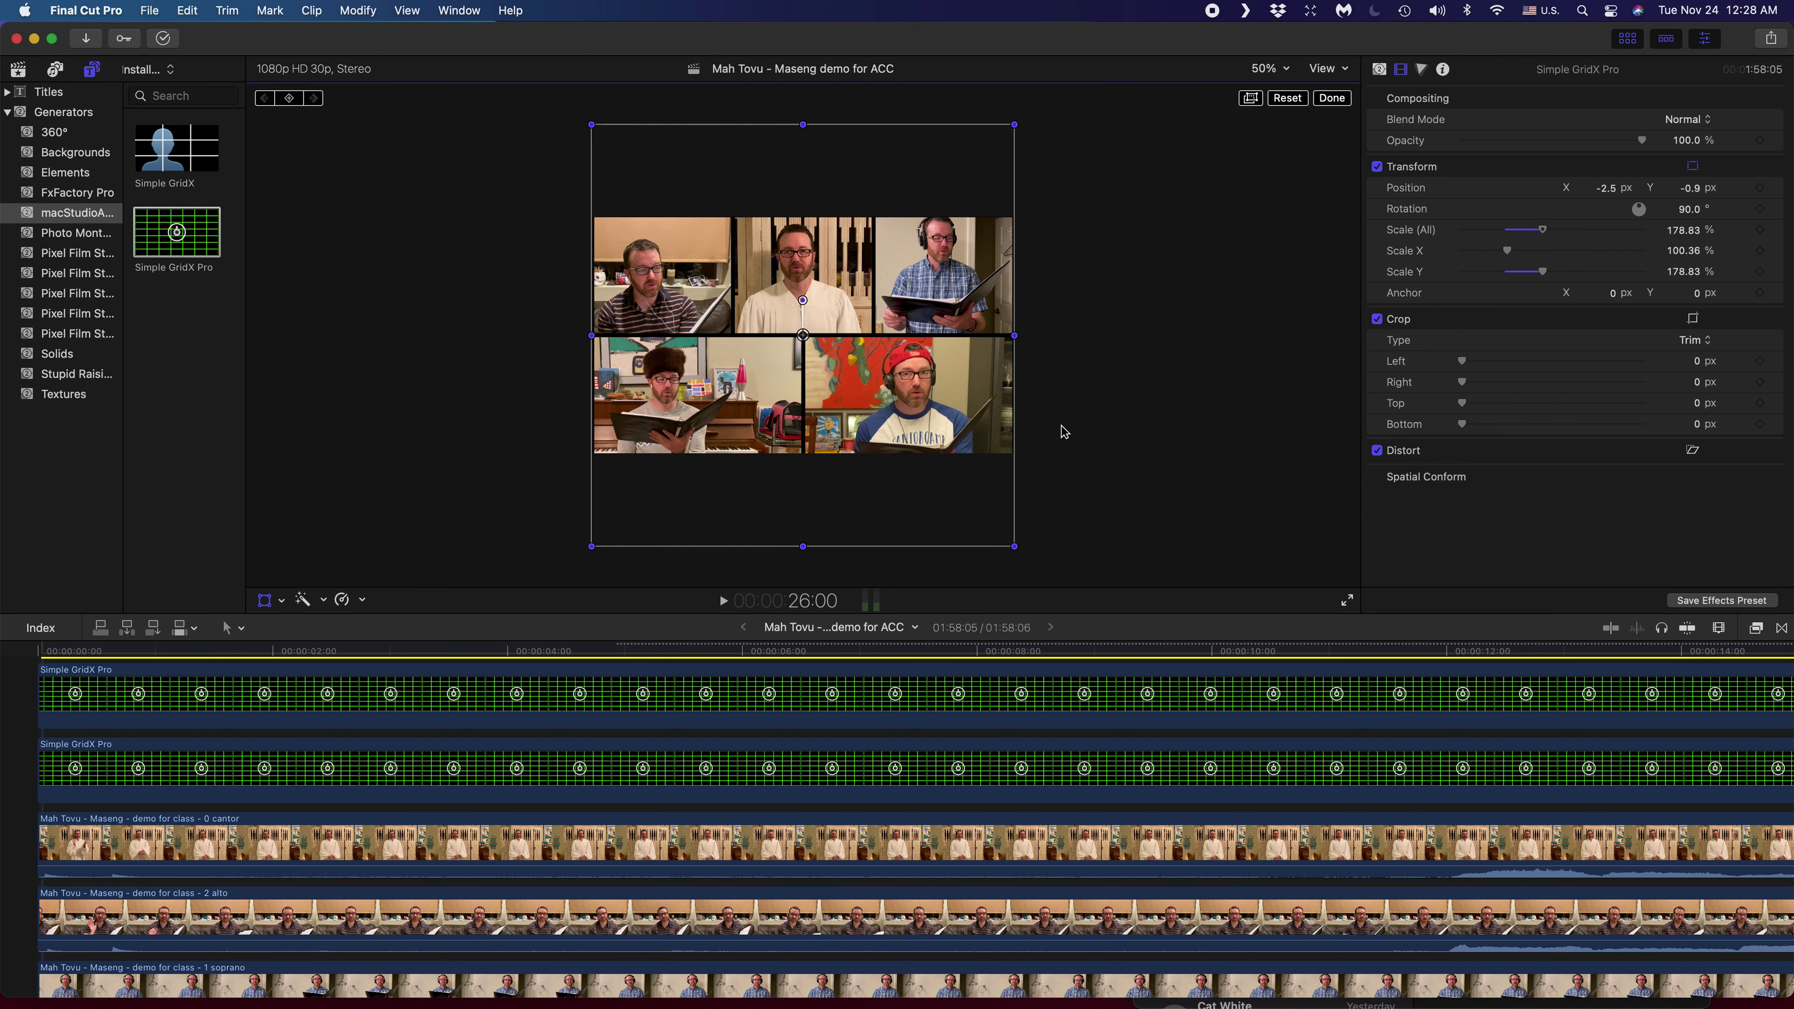
{"action": "left_click", "coordinate": [272, 603]}
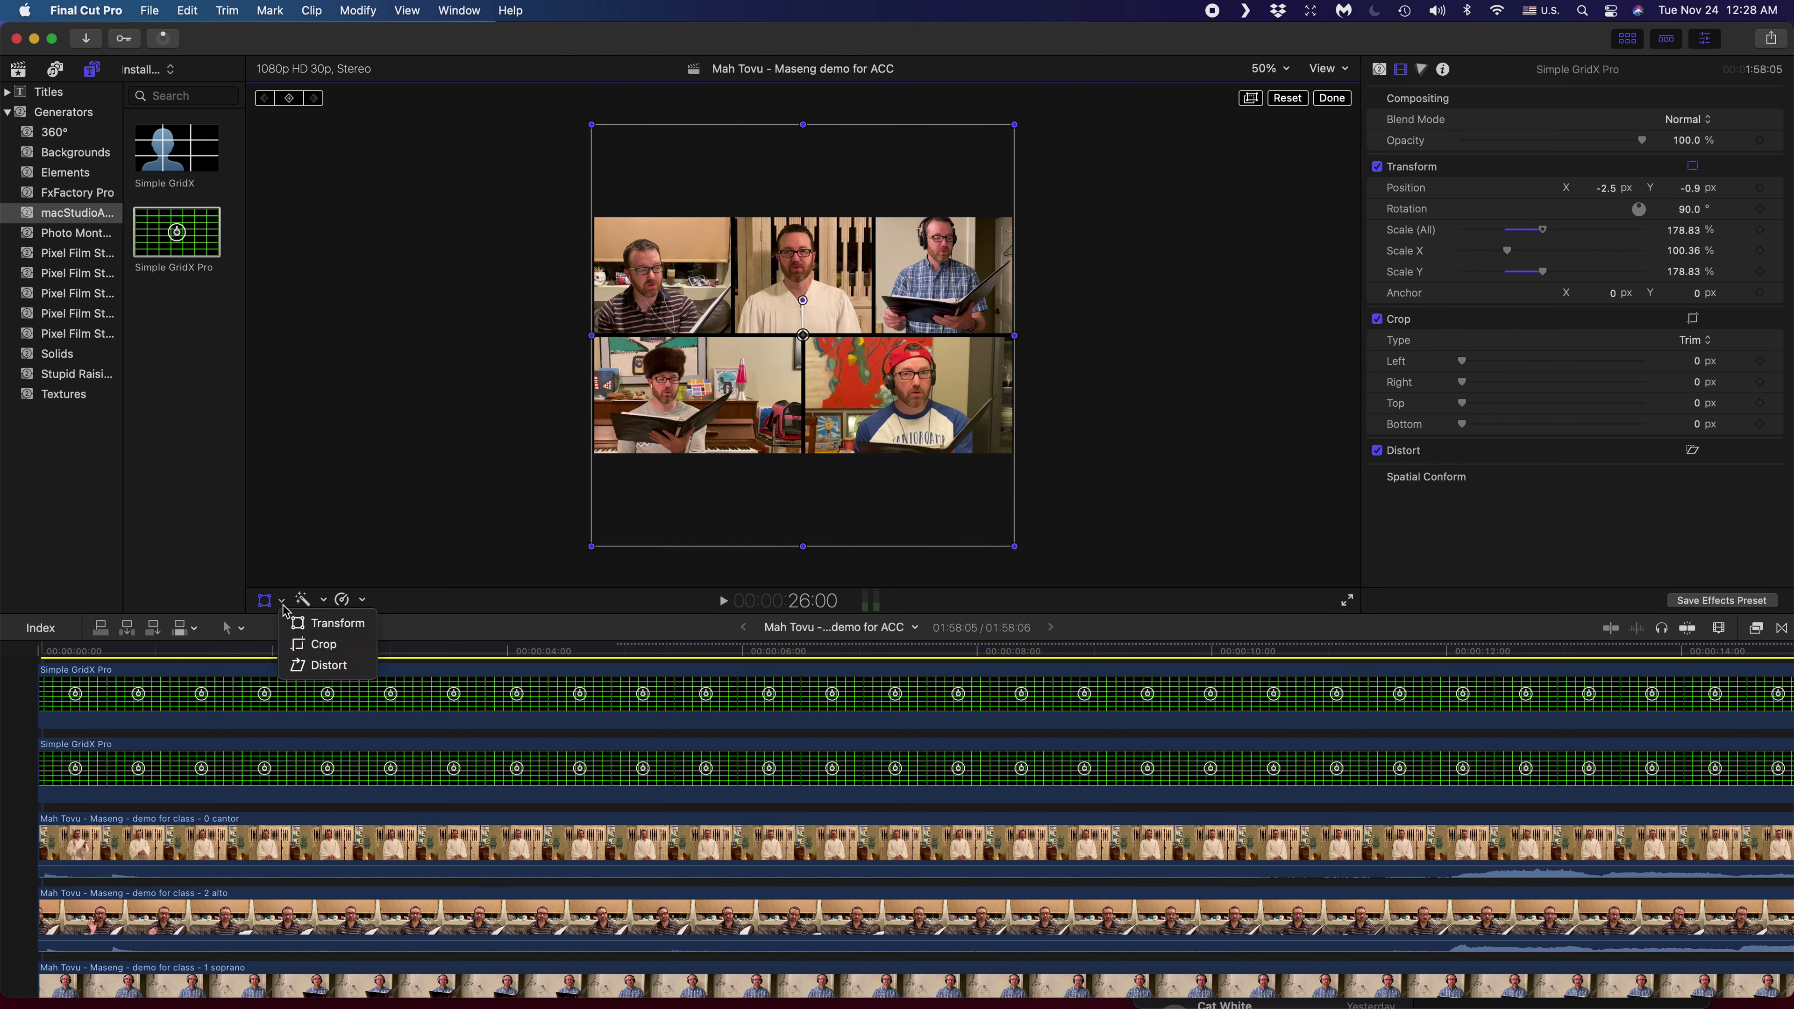
{"action": "left_click", "coordinate": [322, 652]}
{"action": "left_click_drag", "start_coordinate": [809, 551], "coordinate": [813, 504]}
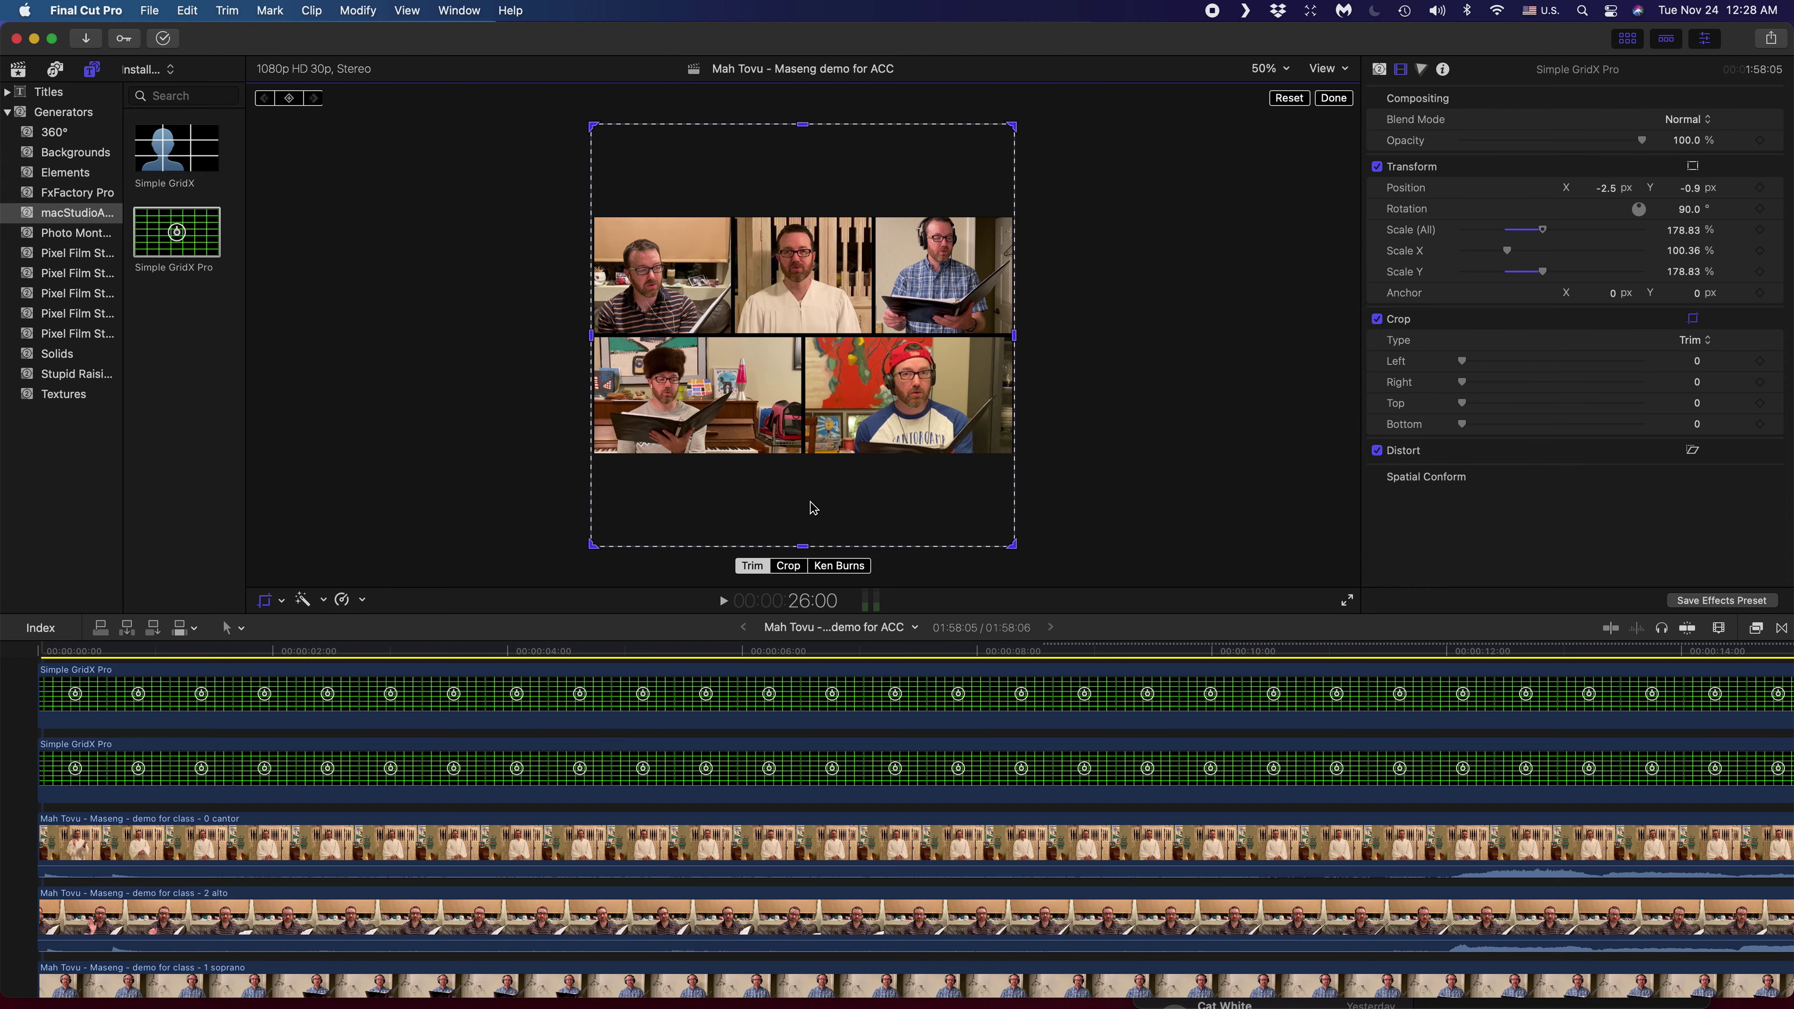
{"action": "key", "text": "super+v"}
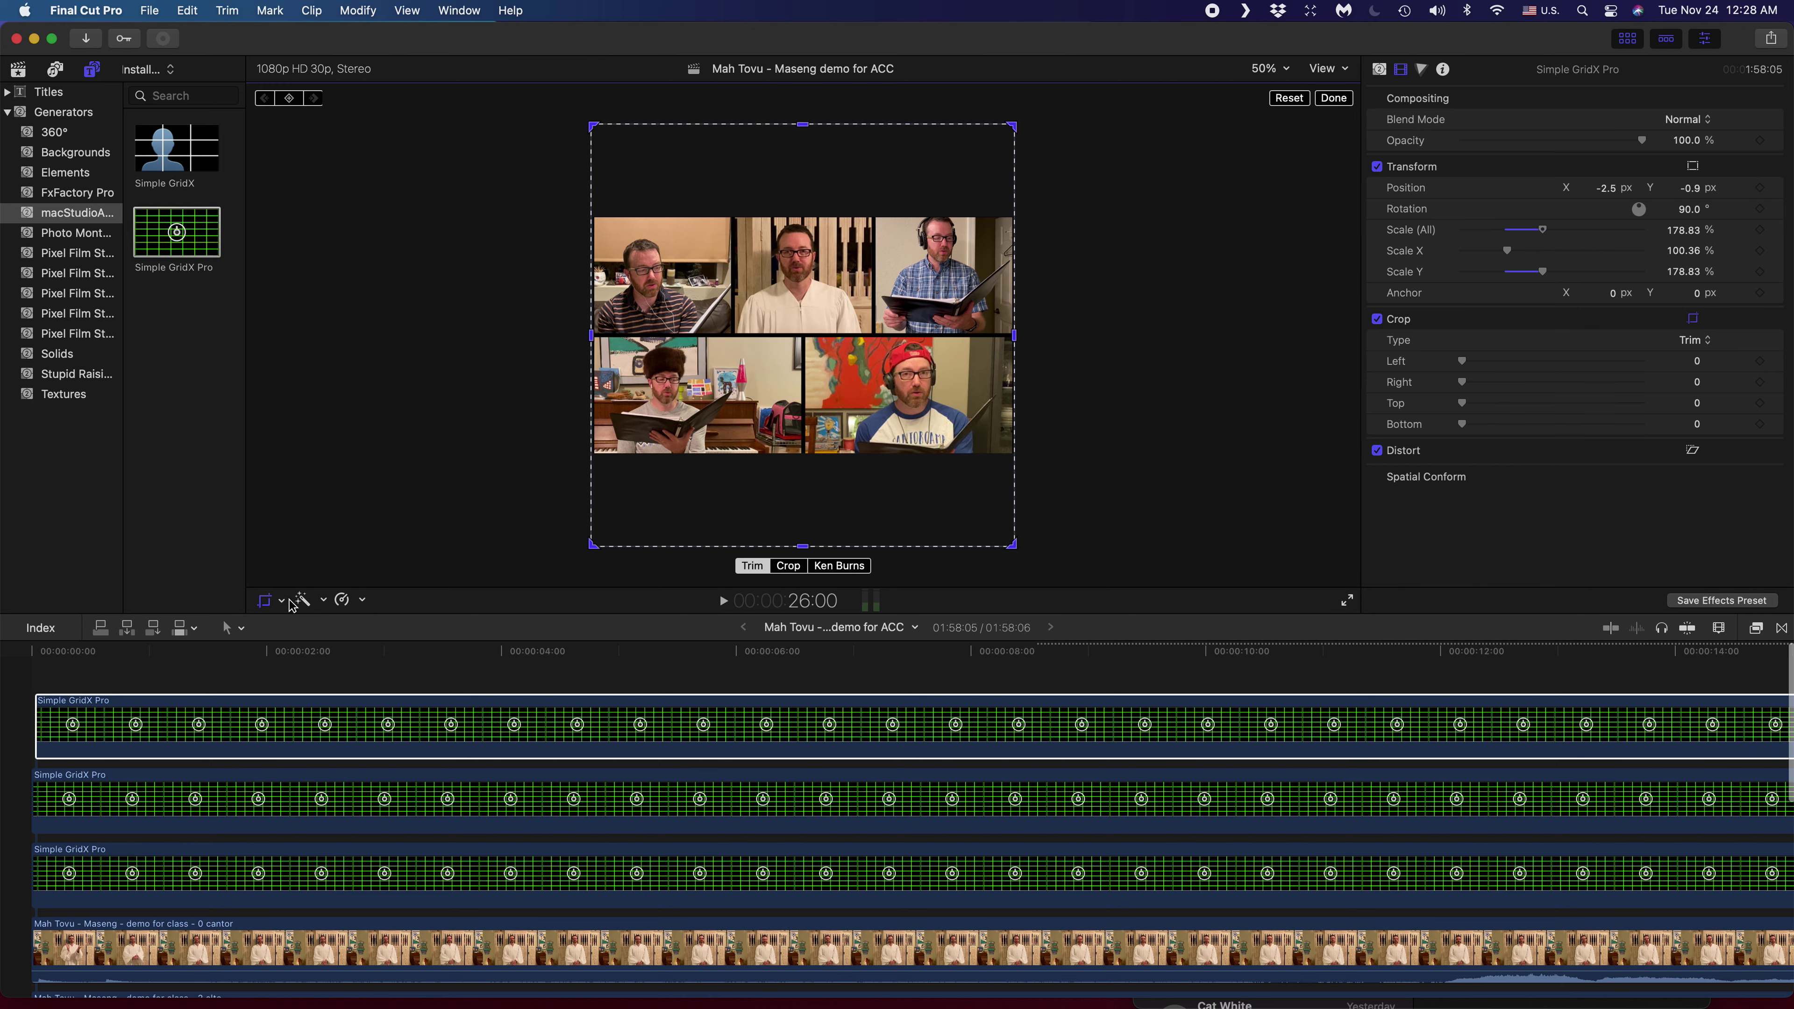
{"action": "left_click", "coordinate": [293, 602]}
{"action": "key", "text": "Escape"}
{"action": "left_click", "coordinate": [266, 602]}
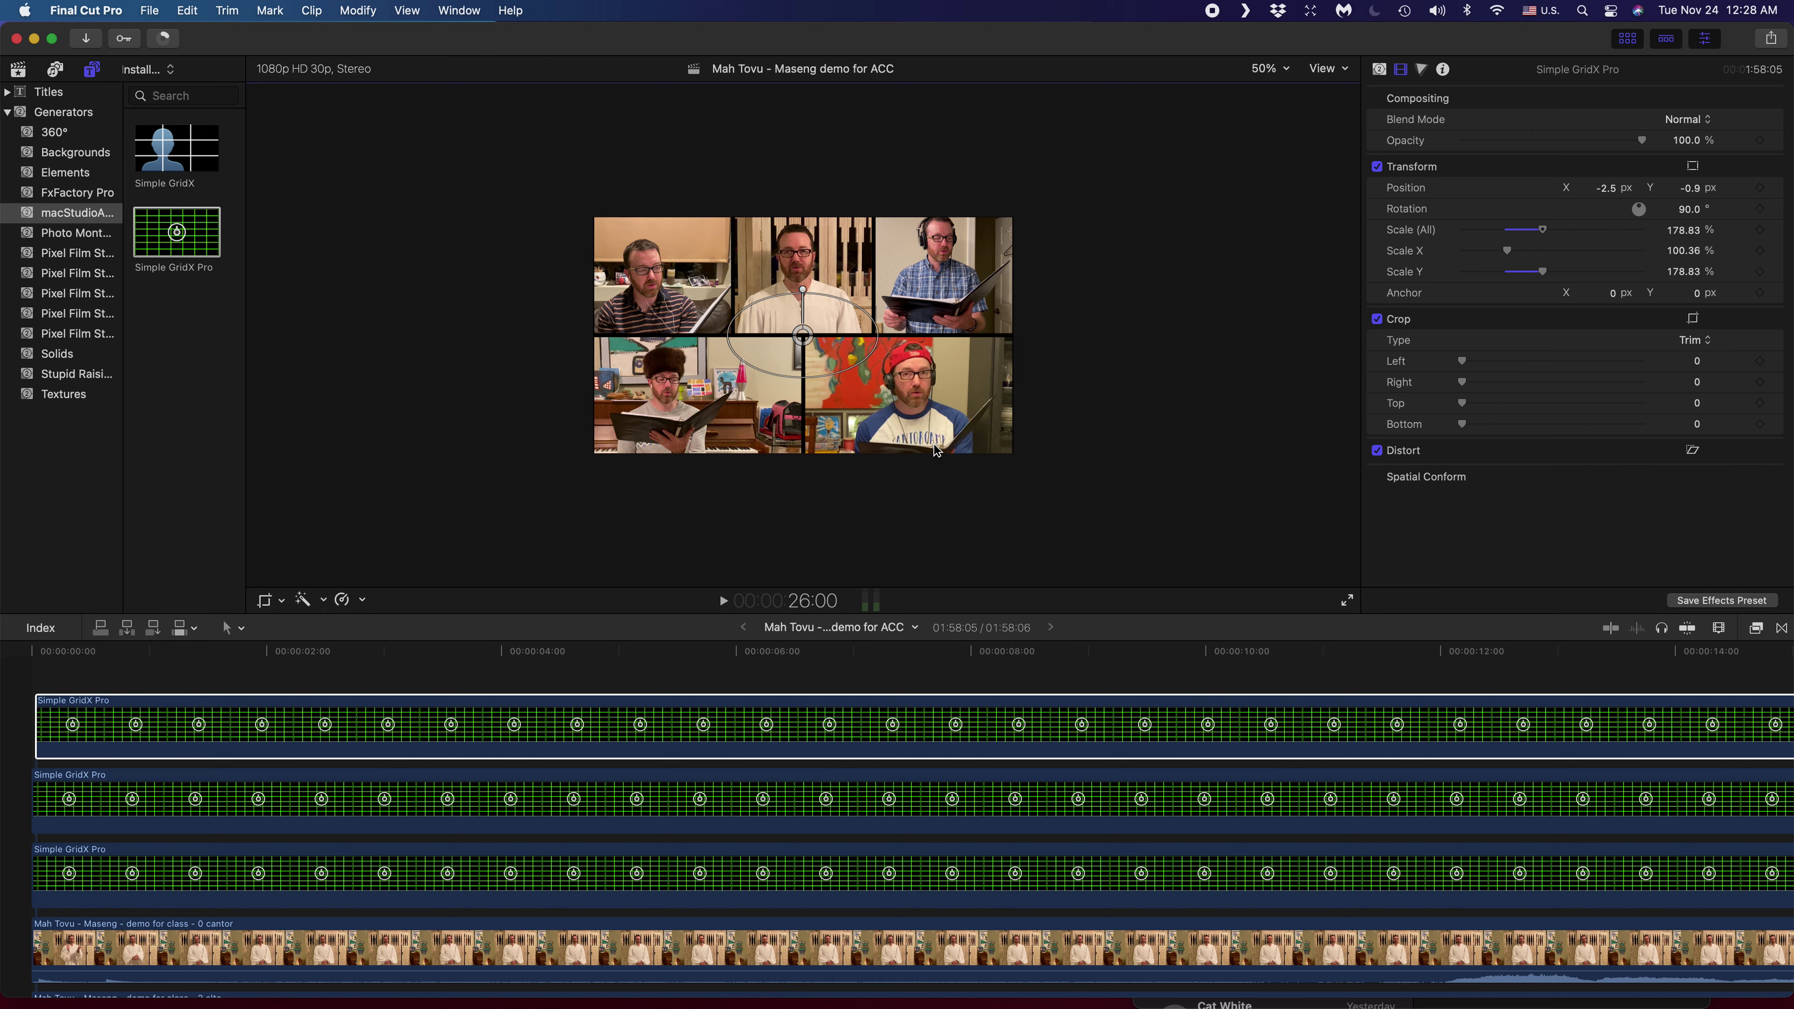
- Nudge the cantor clip slightly to the right within its cell
{"action": "left_click", "coordinate": [566, 952]}
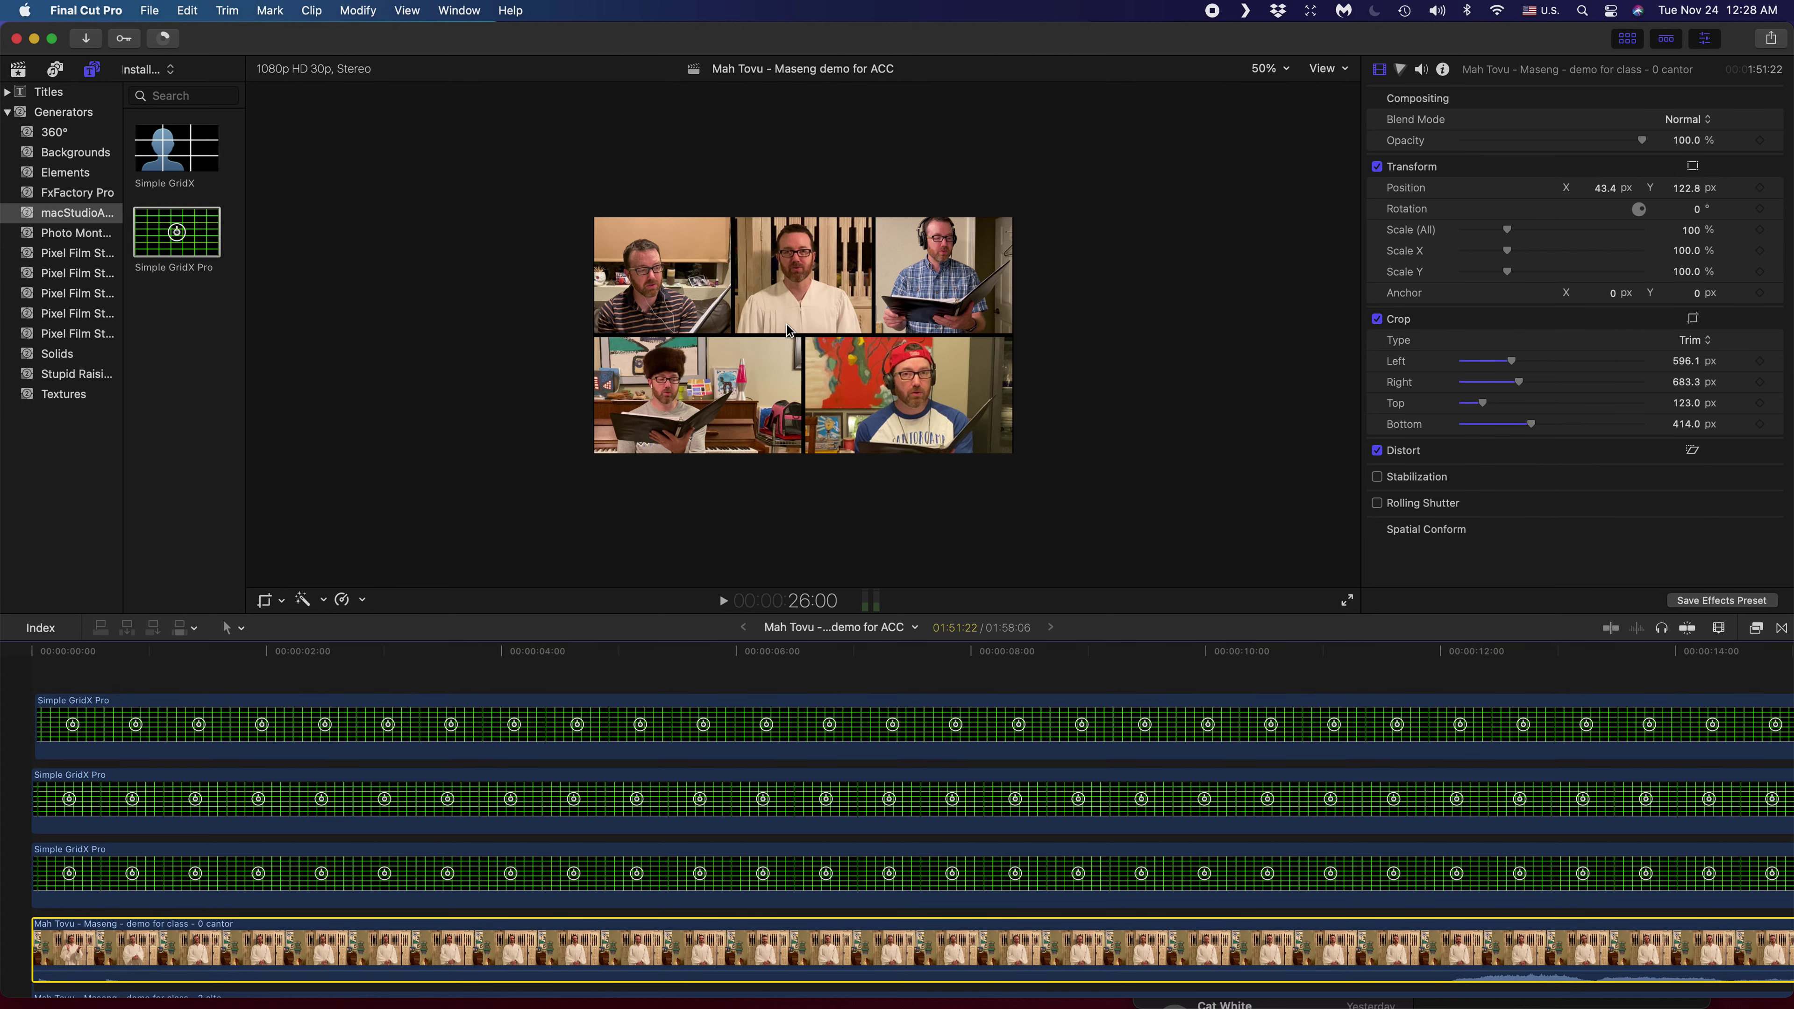
{"action": "left_click", "coordinate": [282, 603]}
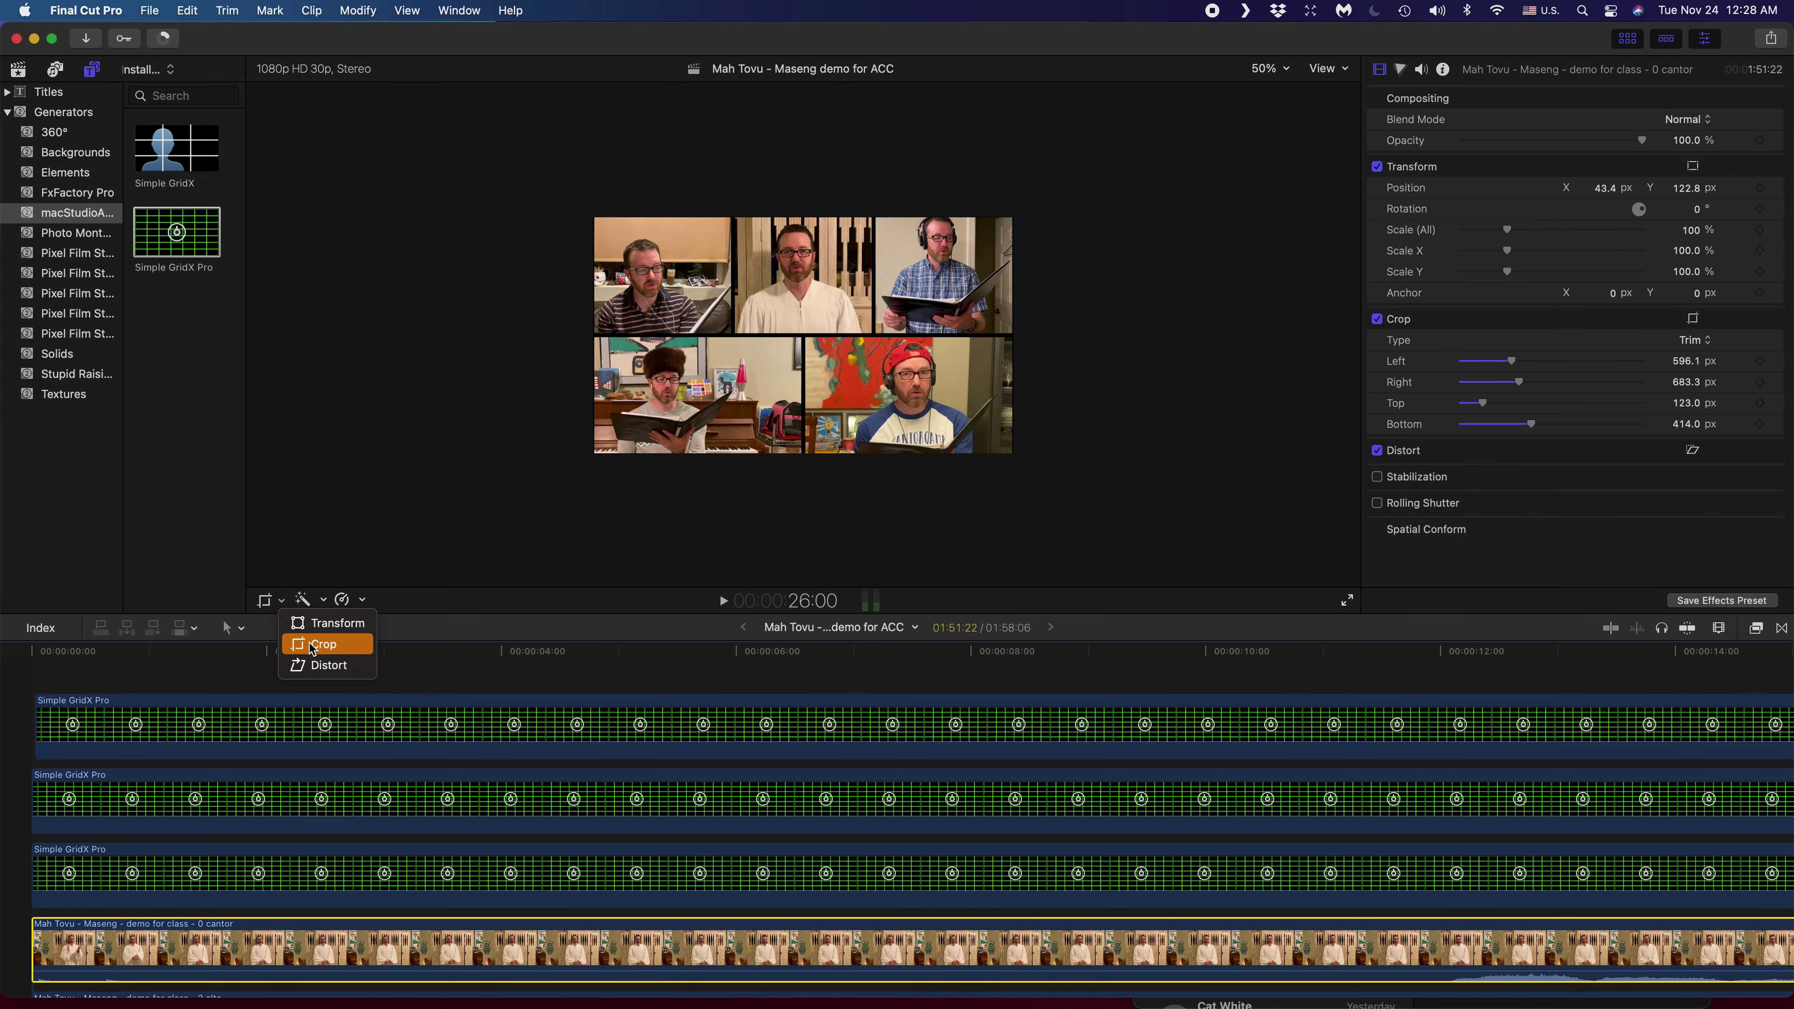
{"action": "left_click", "coordinate": [319, 620]}
{"action": "left_click_drag", "start_coordinate": [807, 277], "coordinate": [814, 278]}
- With the viewer at Fit, crop the cantor clip 567.2 px left and 708 px right
{"action": "left_click", "coordinate": [1270, 69]}
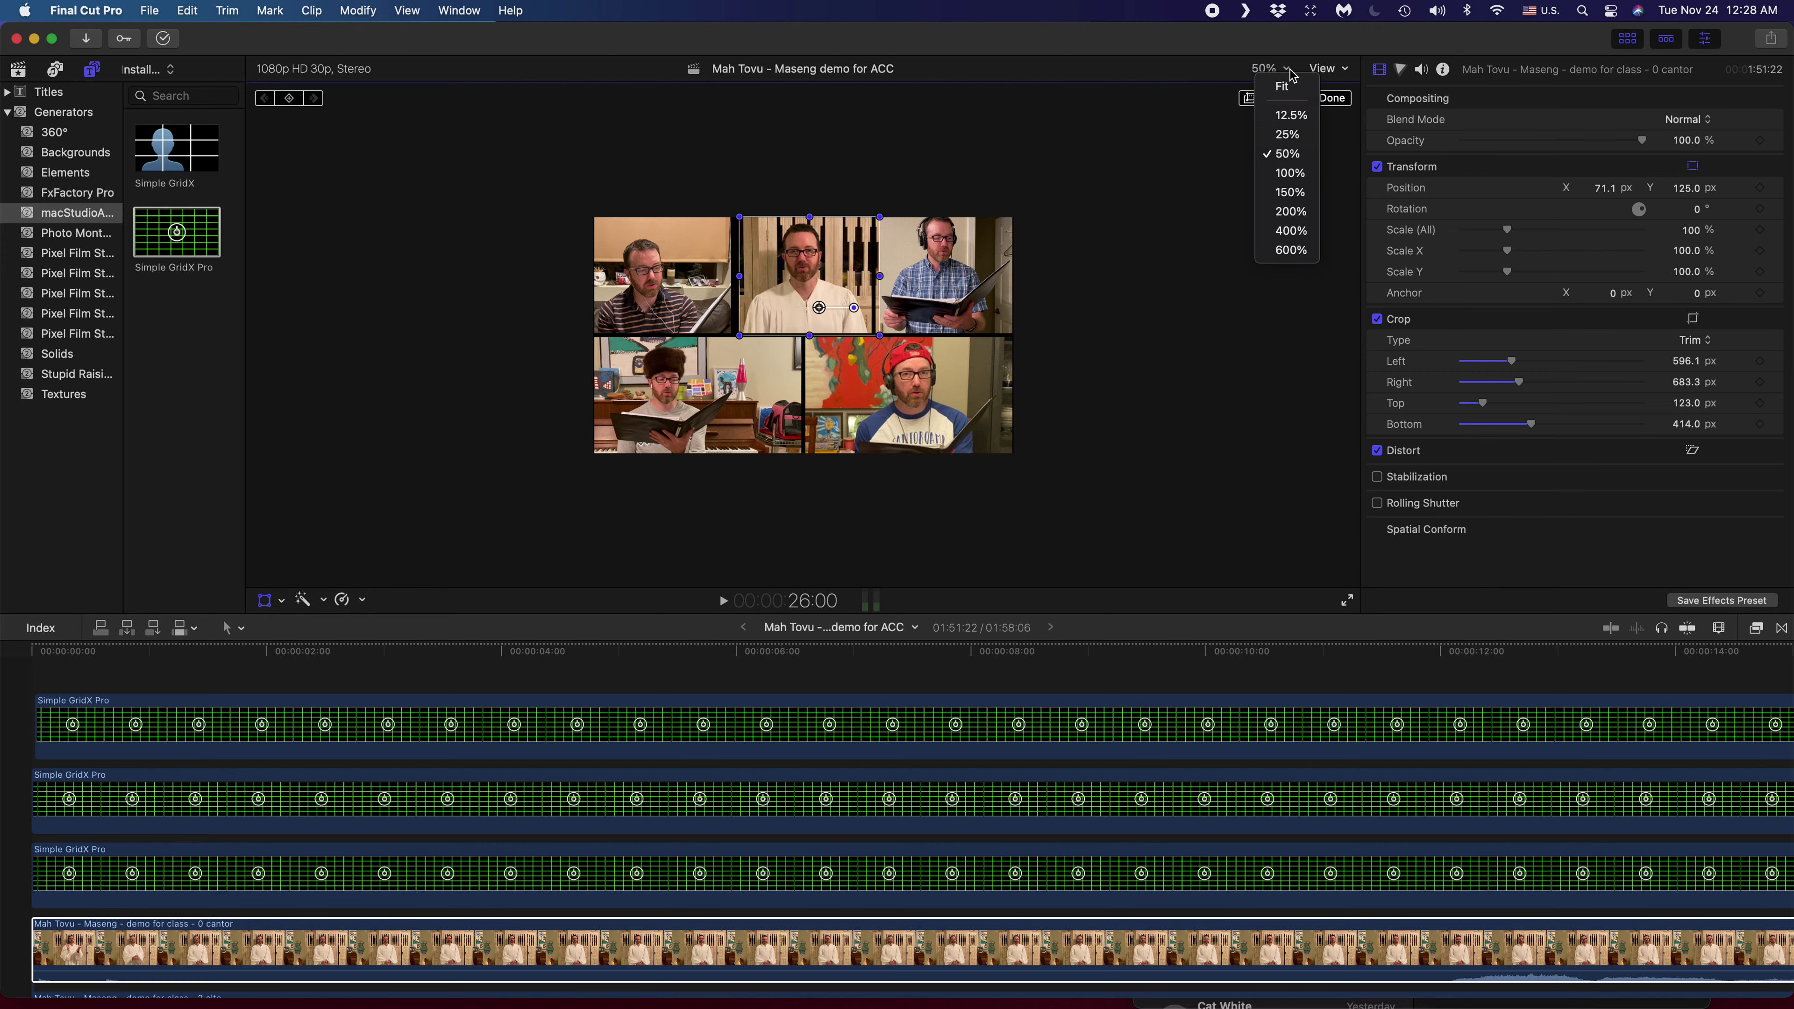
{"action": "left_click", "coordinate": [1282, 80]}
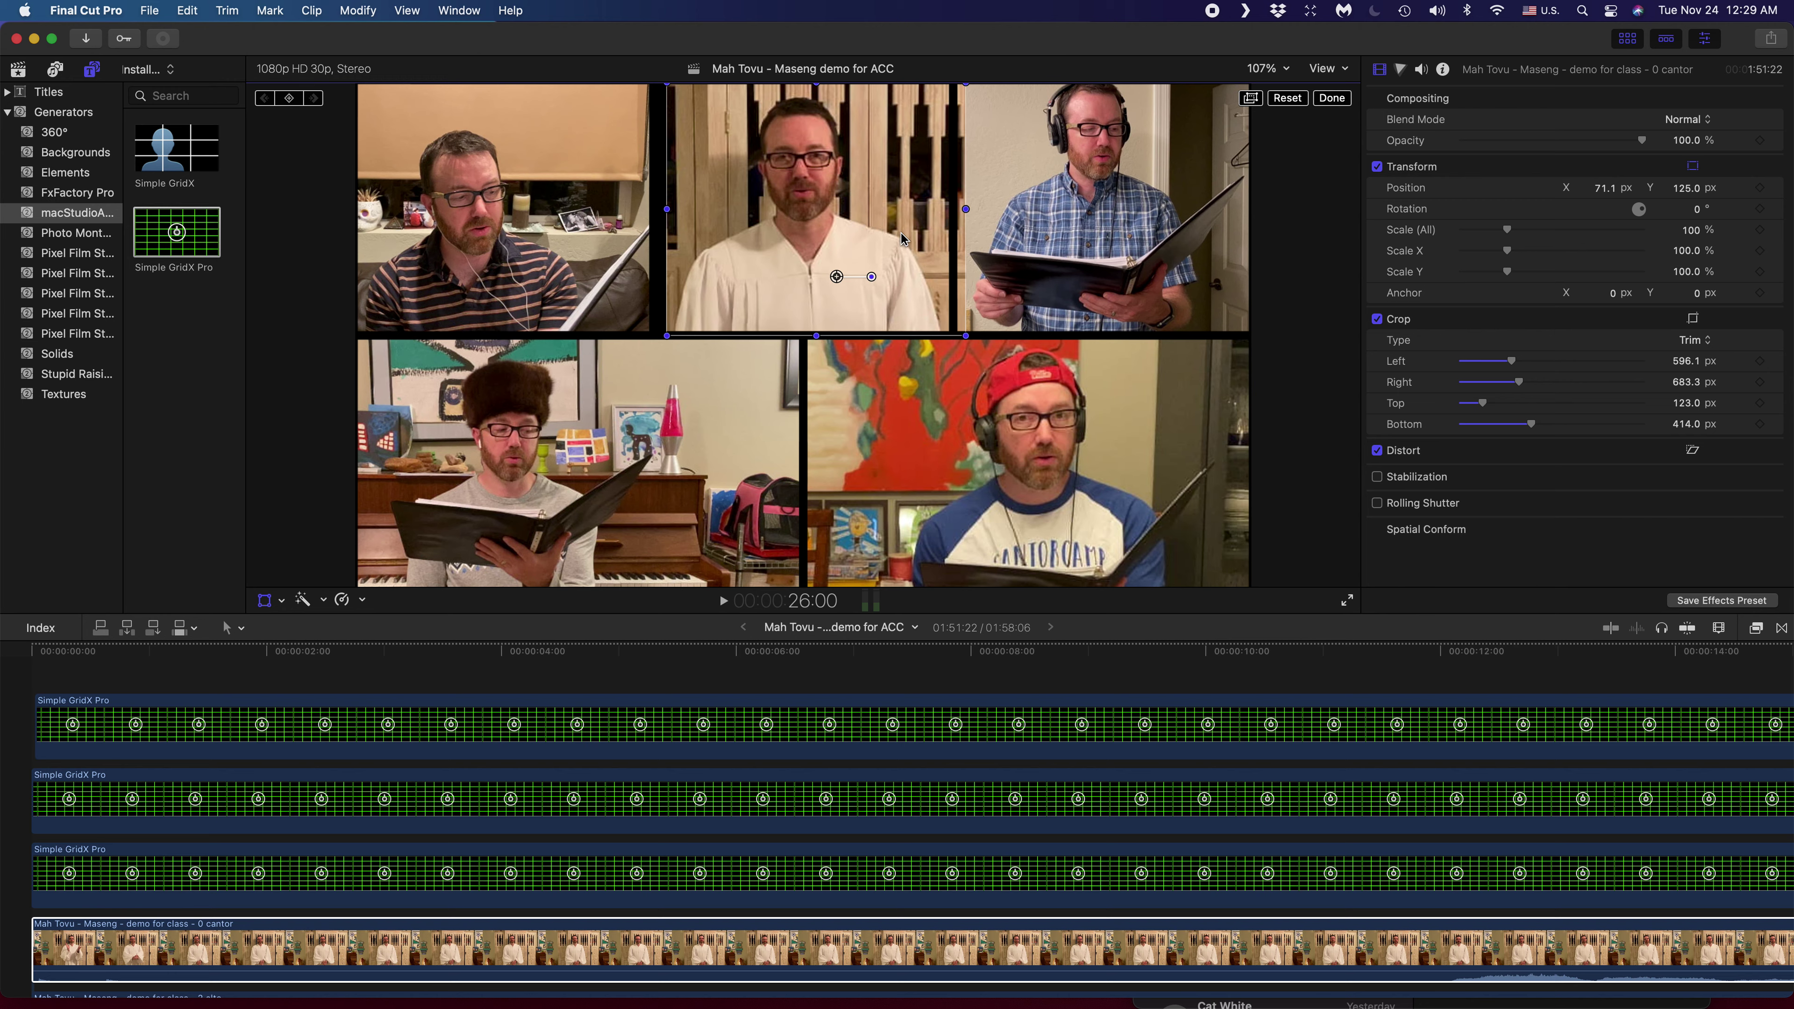
{"action": "right_click", "coordinate": [719, 207]}
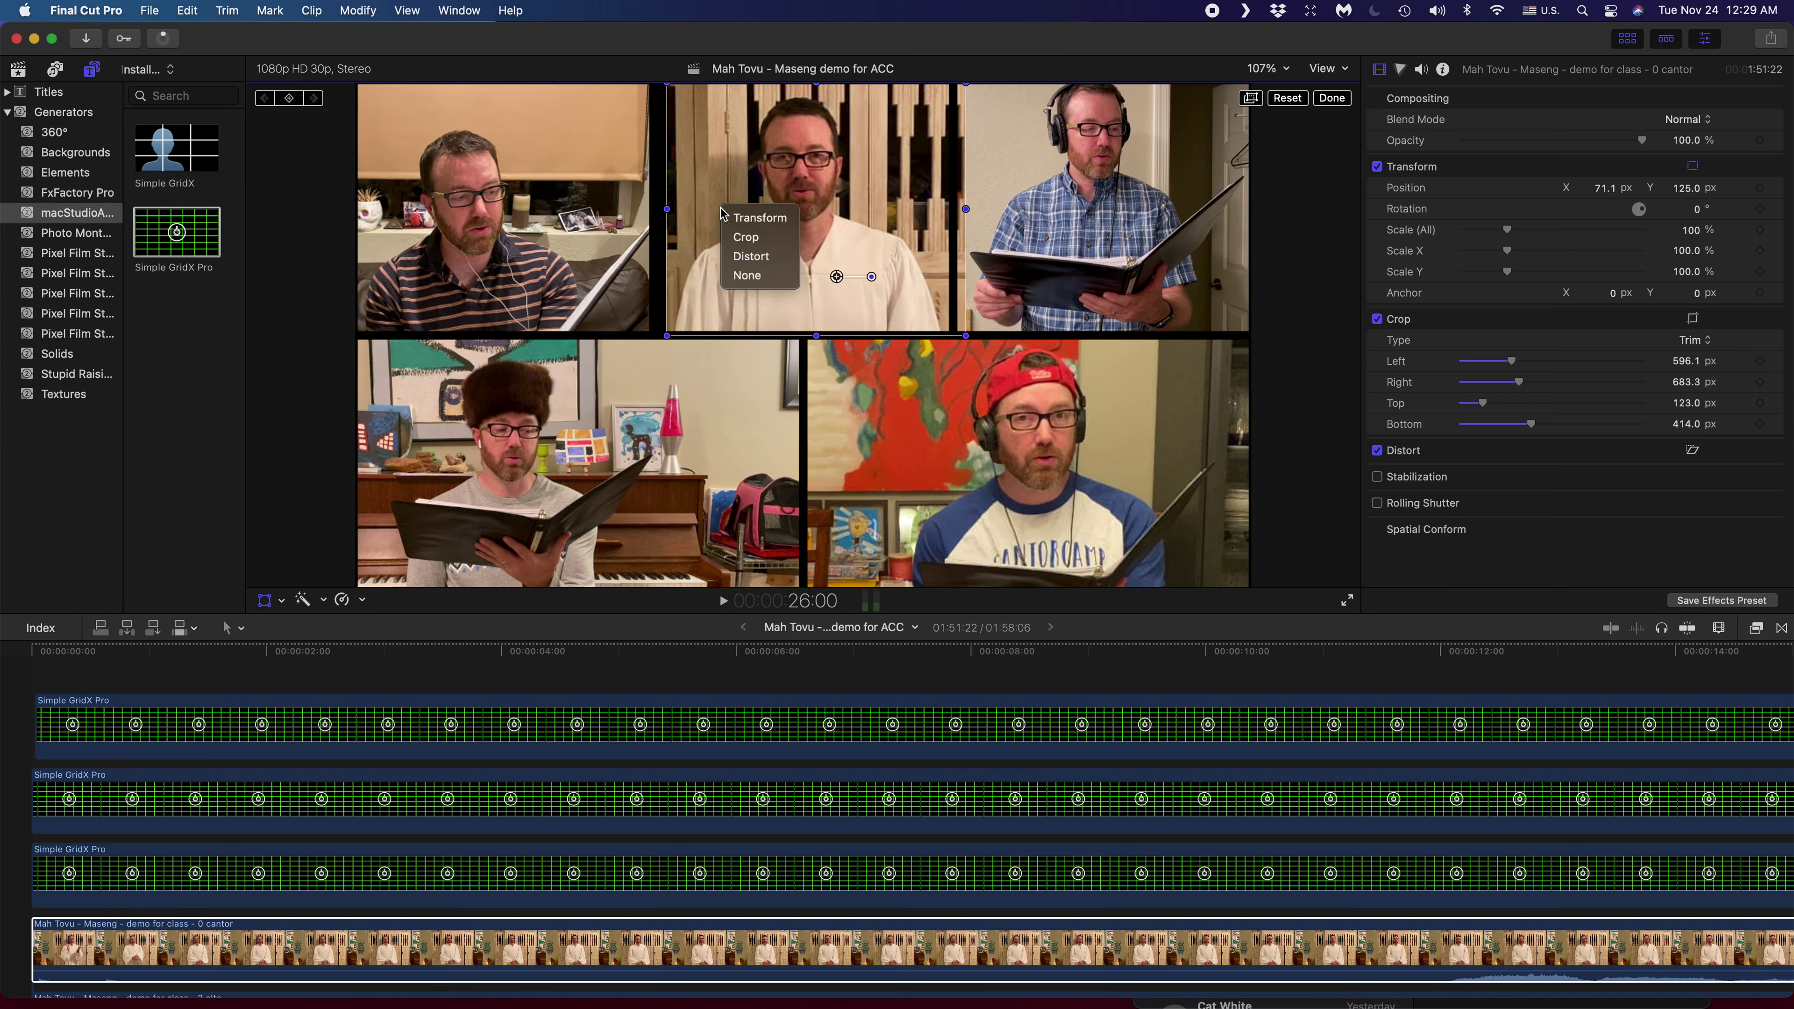
{"action": "left_click", "coordinate": [740, 231]}
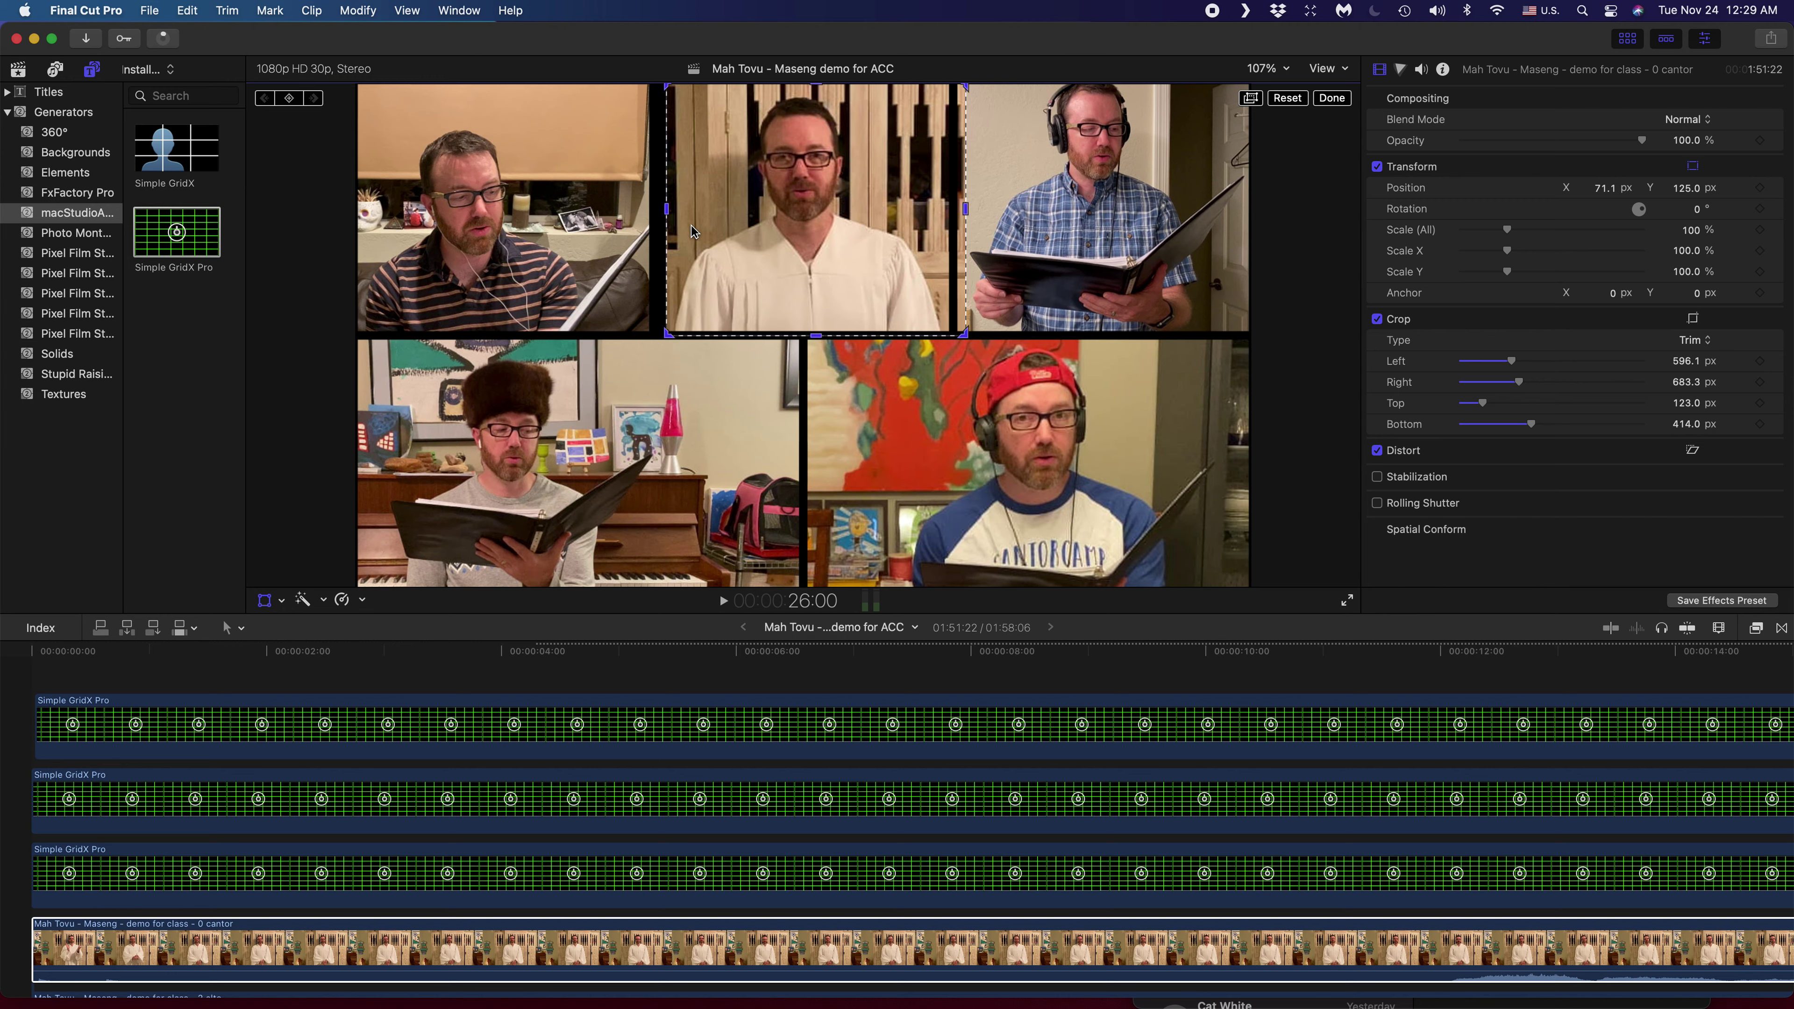
{"action": "left_click", "coordinate": [667, 216]}
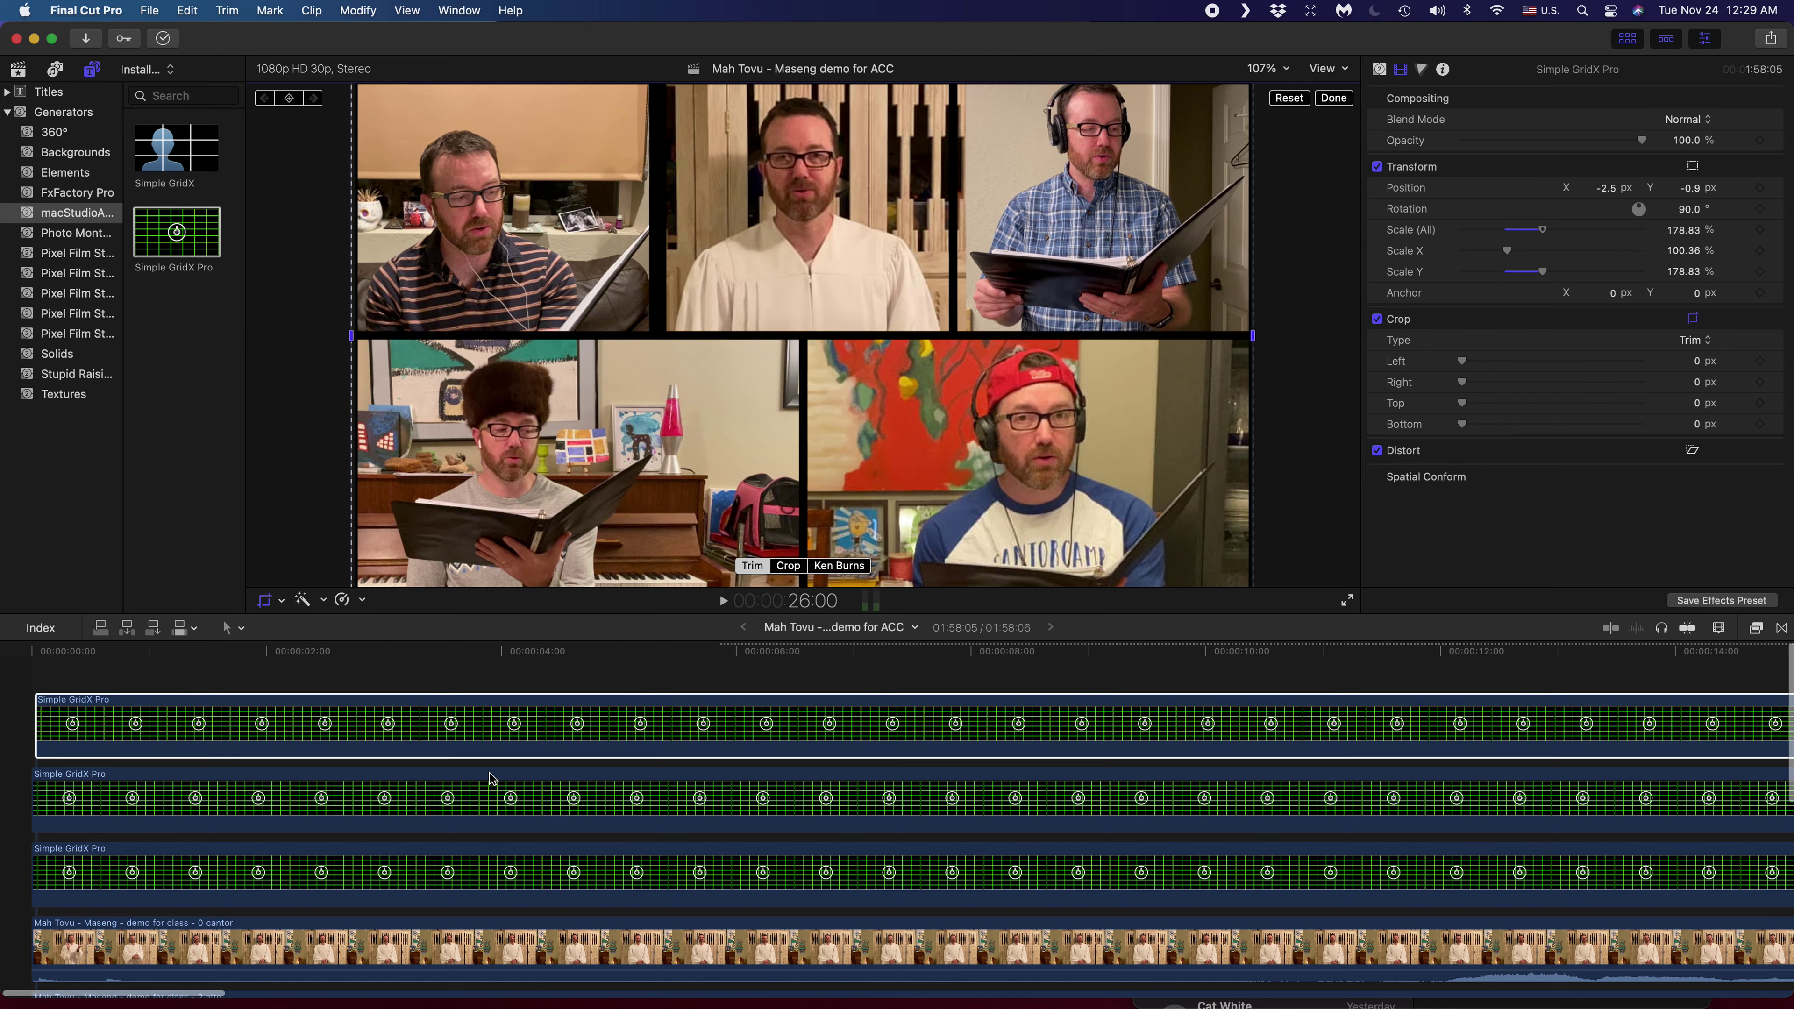
{"action": "scroll", "coordinate": [493, 778], "scroll_direction": "down", "scroll_amount": 4}
{"action": "left_click", "coordinate": [493, 806]}
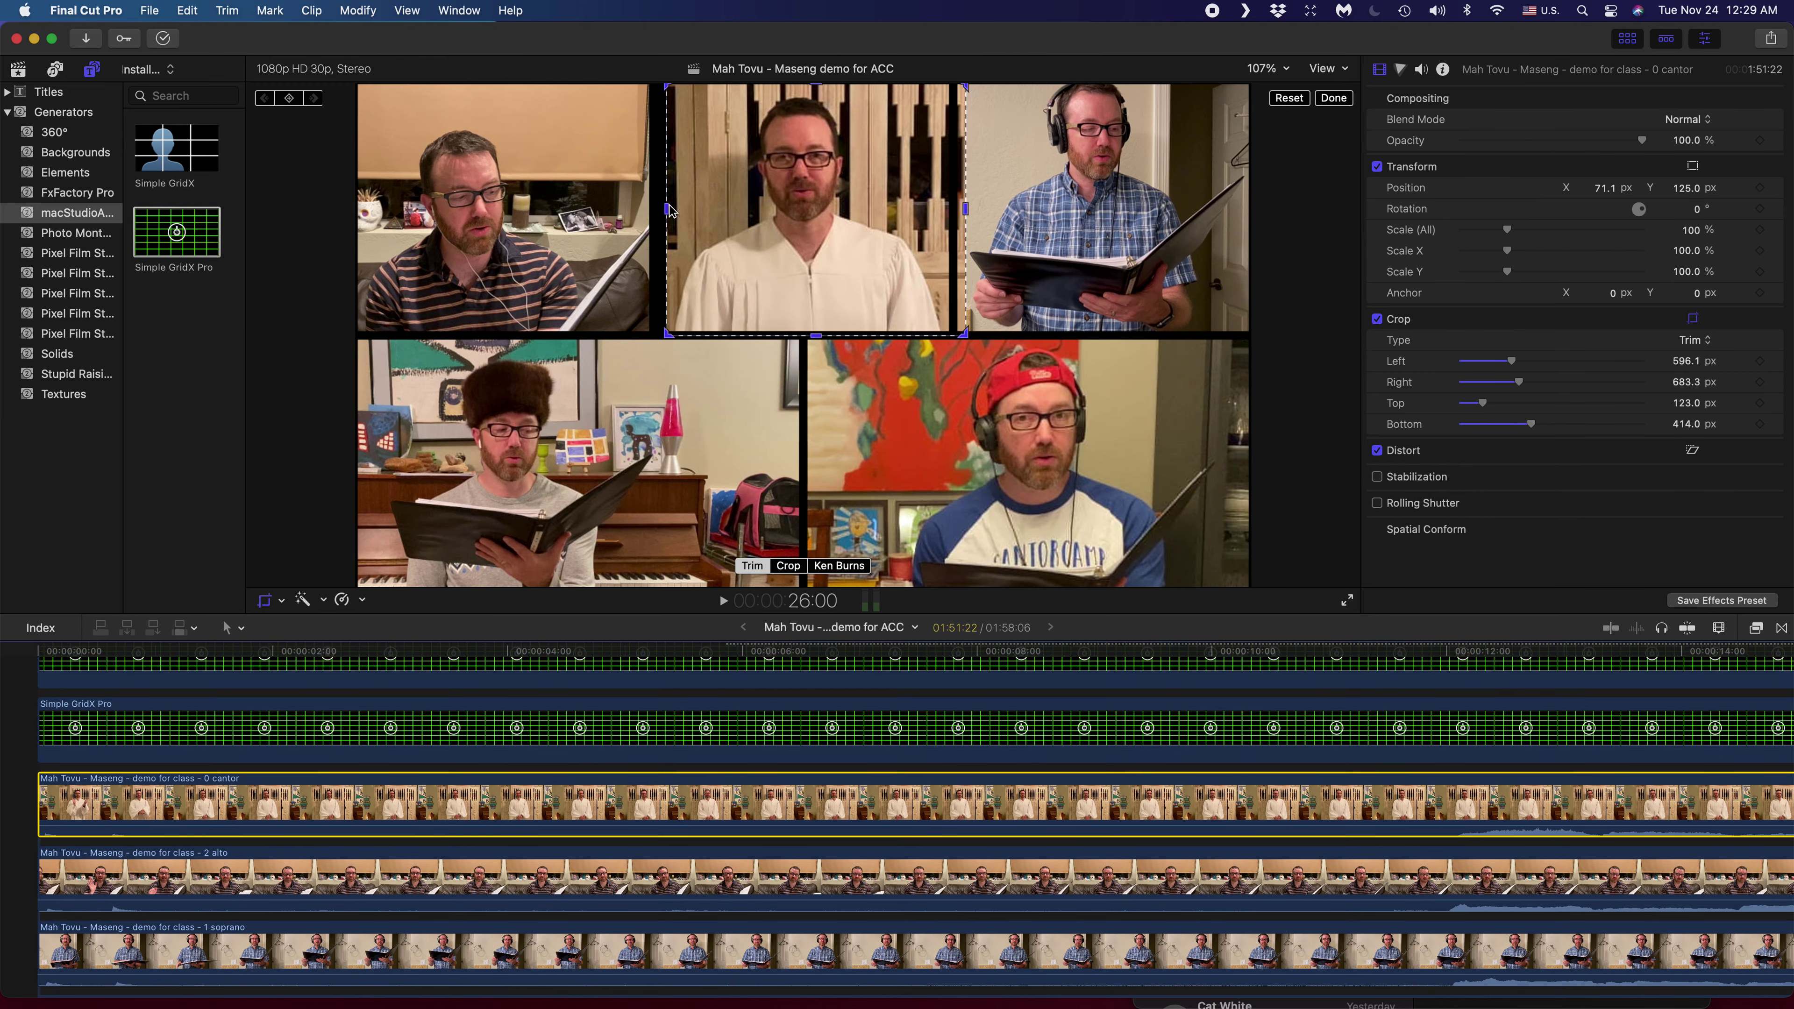
{"action": "mouse_move", "coordinate": [670, 216]}
{"action": "left_mouse_down"}
{"action": "mouse_move", "coordinate": [575, 212]}
{"action": "mouse_move", "coordinate": [742, 211]}
{"action": "mouse_move", "coordinate": [597, 212]}
{"action": "mouse_move", "coordinate": [655, 211]}
{"action": "left_mouse_up"}
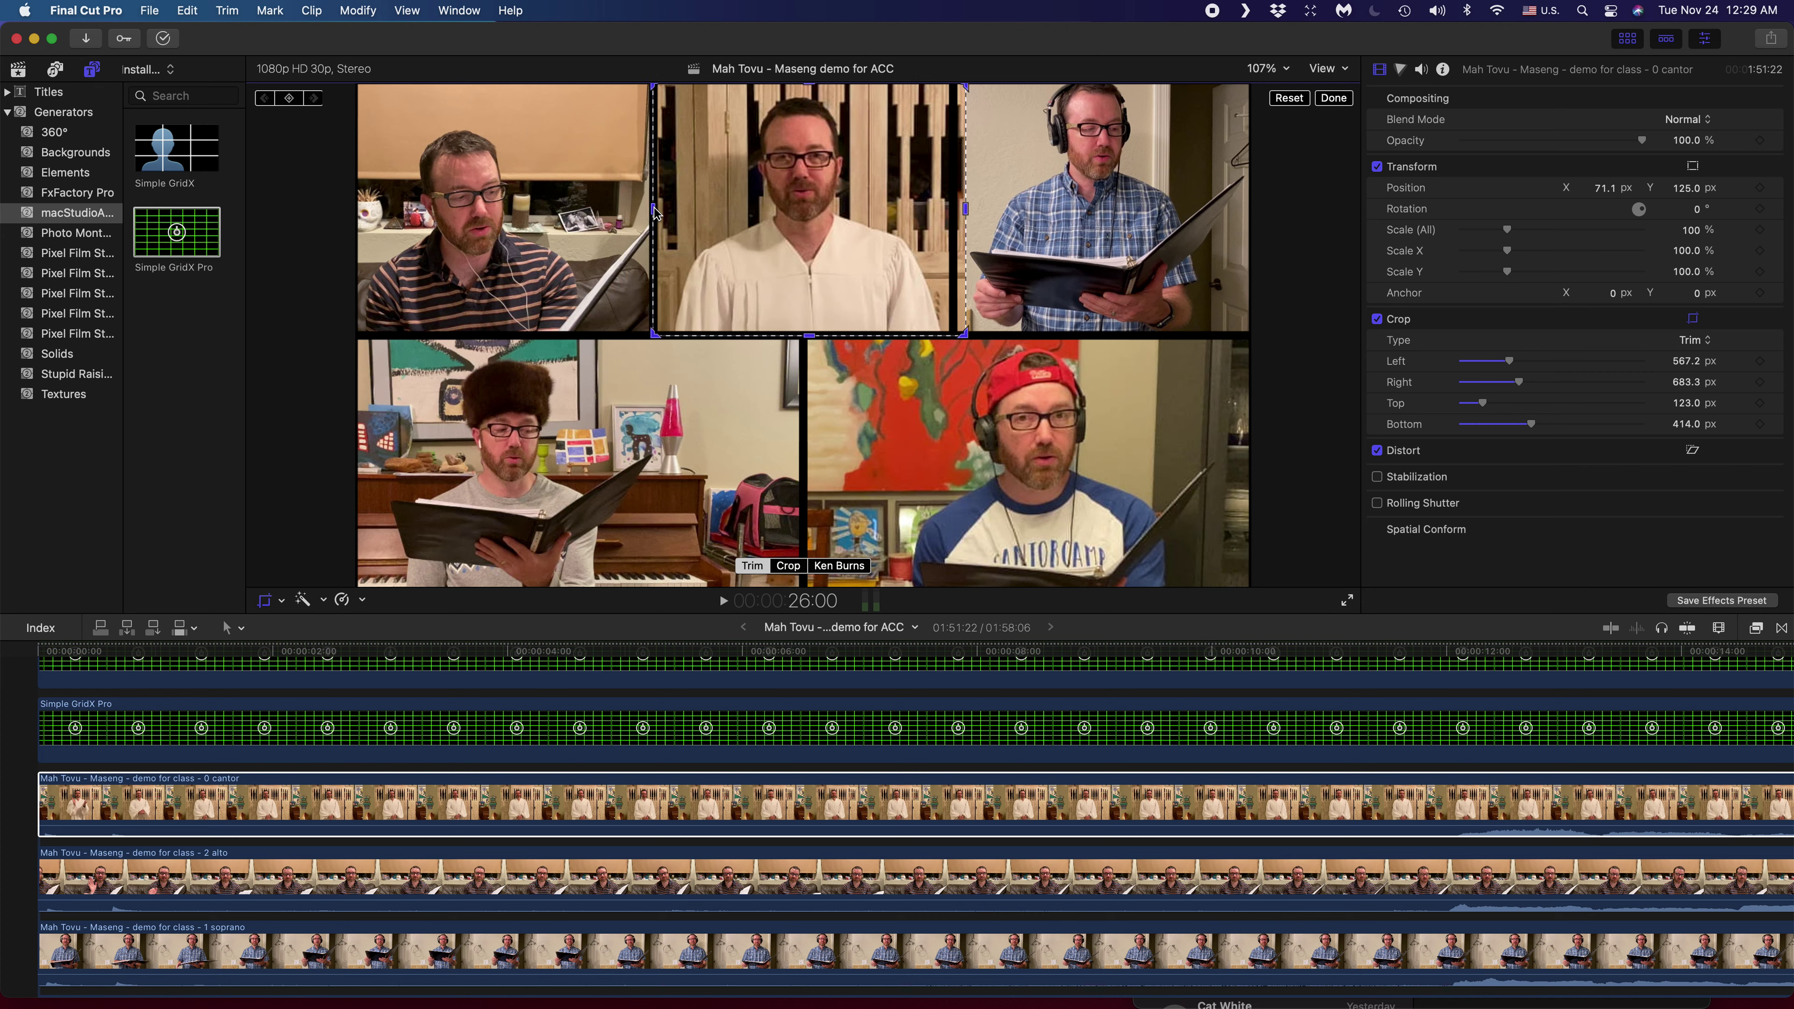
{"action": "mouse_move", "coordinate": [966, 210]}
{"action": "left_mouse_down"}
{"action": "mouse_move", "coordinate": [904, 208]}
{"action": "mouse_move", "coordinate": [985, 207]}
{"action": "mouse_move", "coordinate": [955, 208]}
{"action": "left_mouse_up"}
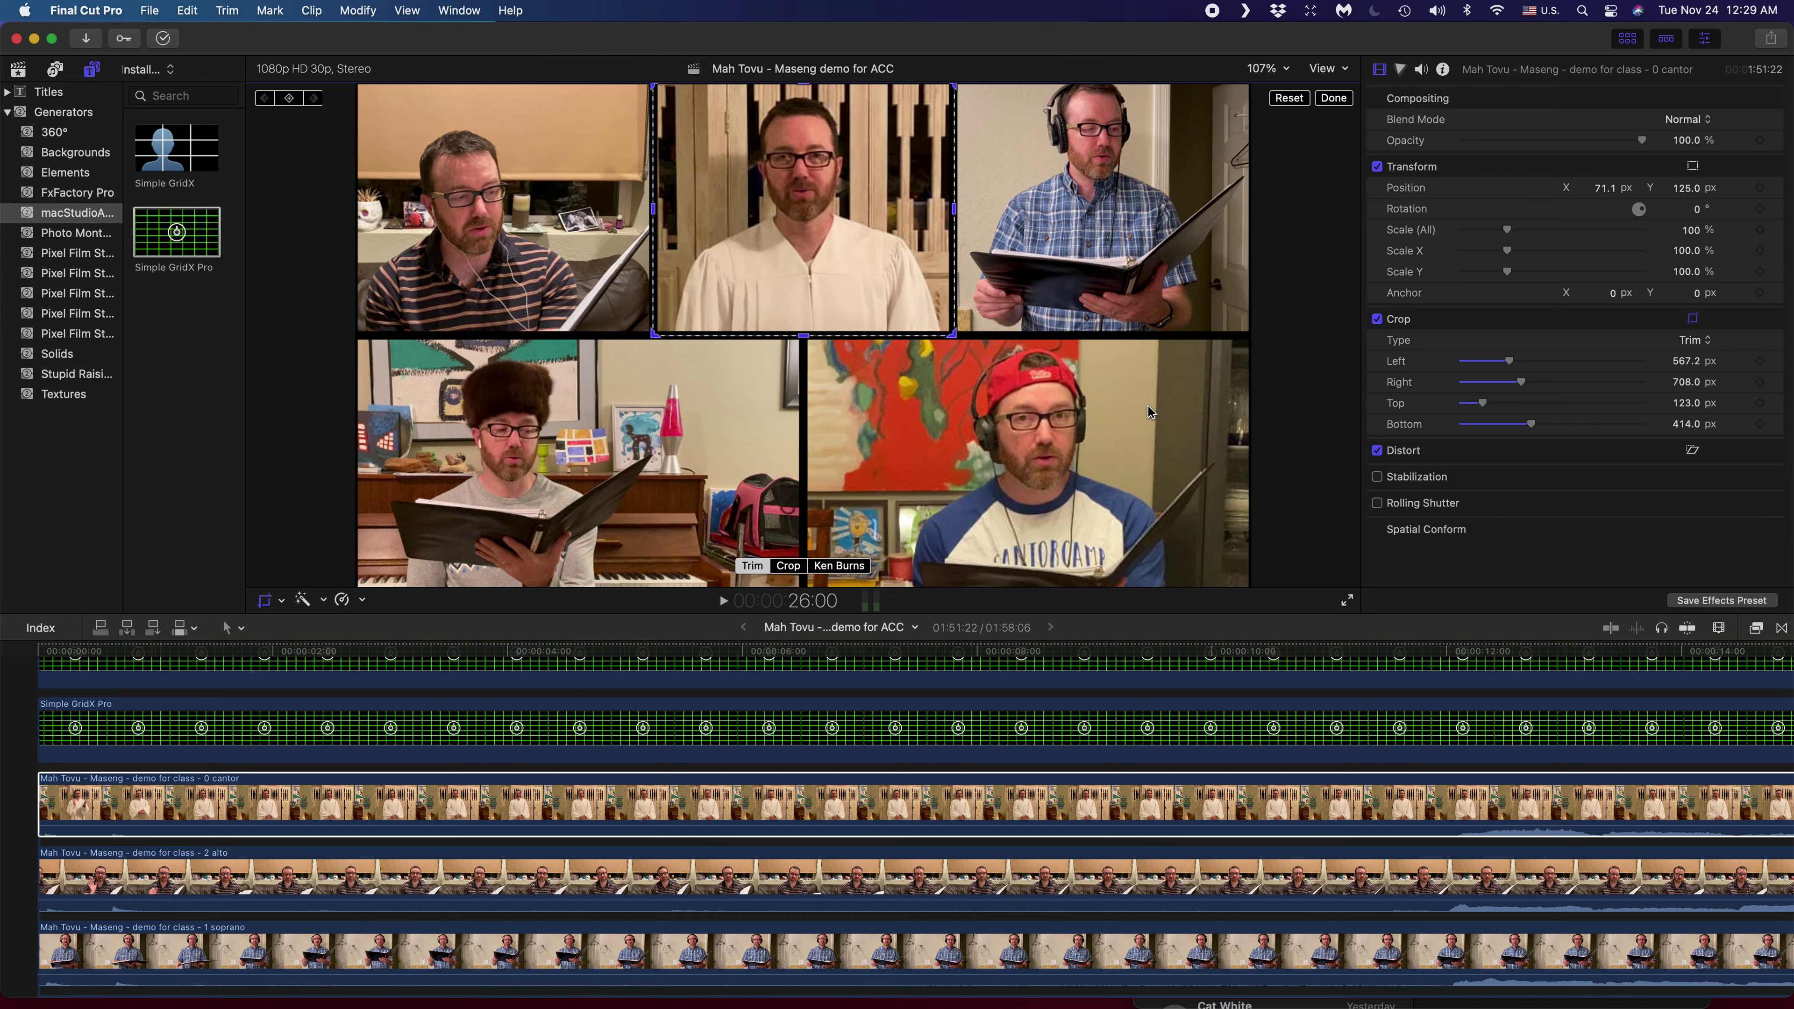
- Play the choir grid from about 4 seconds to 15:11 to review the cantor's crop
{"action": "left_click", "coordinate": [533, 652]}
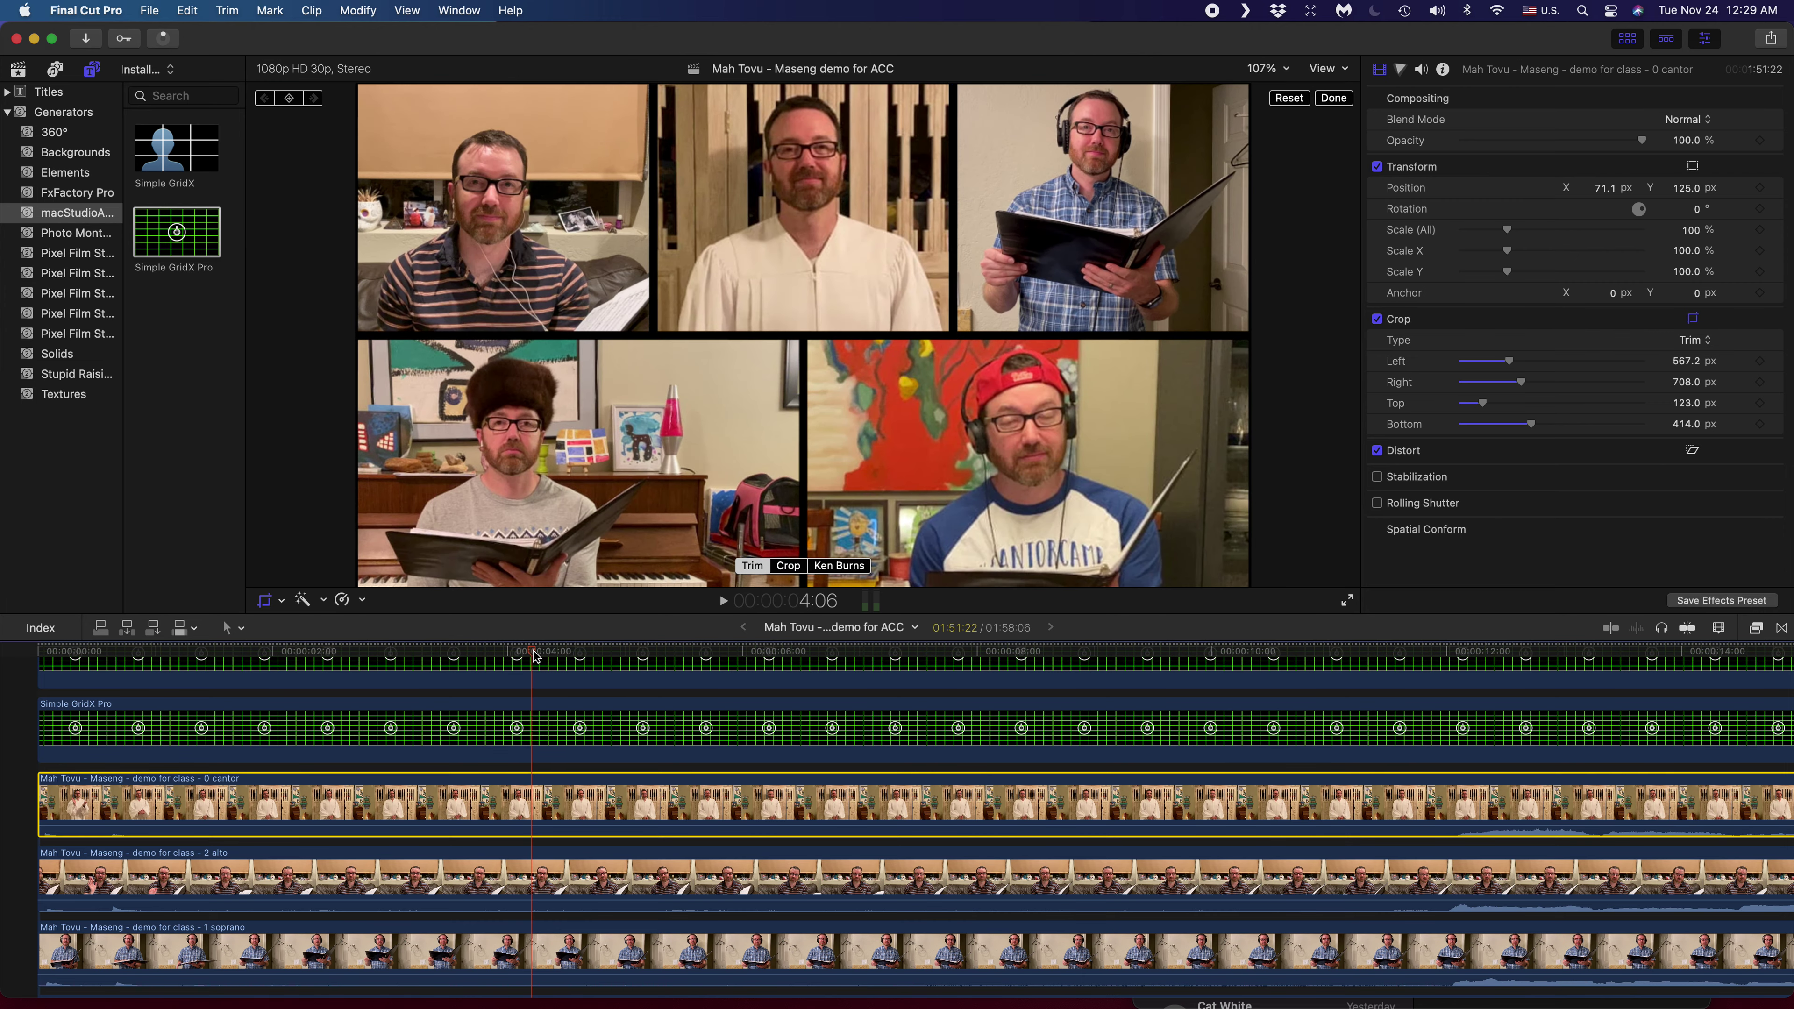
{"action": "key", "text": "space"}
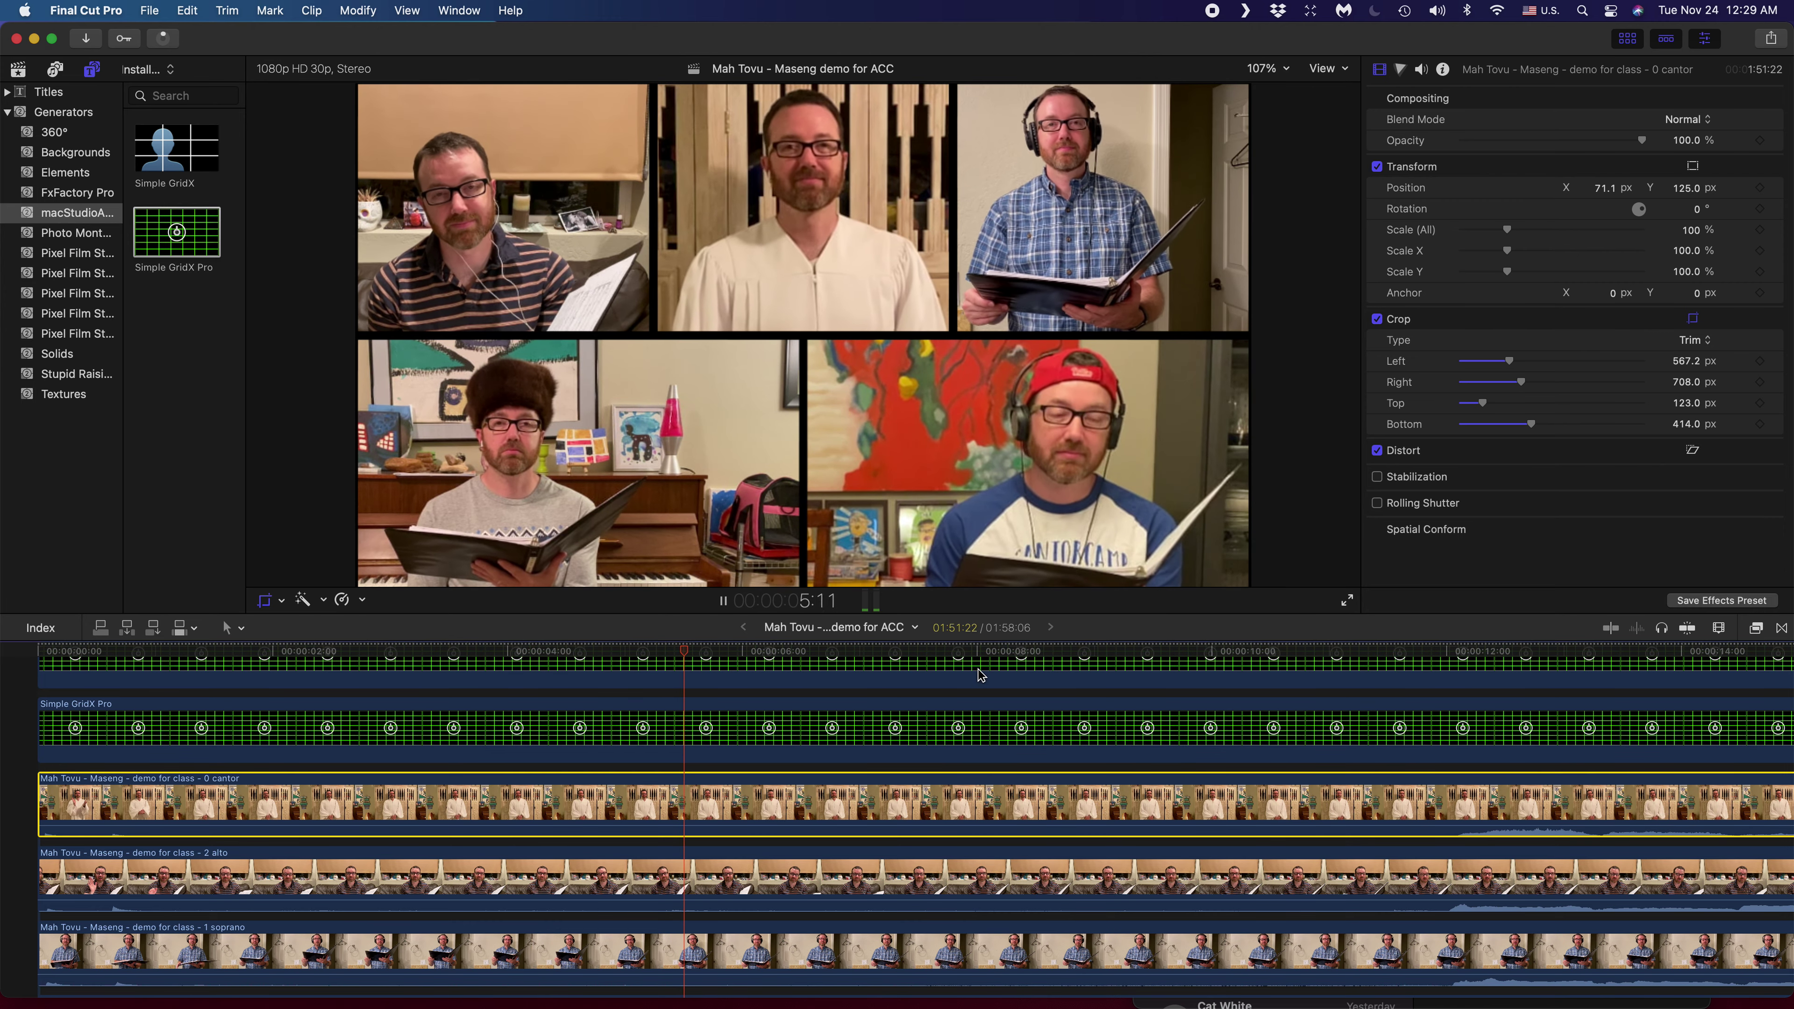
{"action": "scroll", "coordinate": [980, 675], "scroll_direction": "right", "scroll_amount": 5}
{"action": "scroll", "coordinate": [980, 675], "scroll_direction": "right", "scroll_amount": 2}
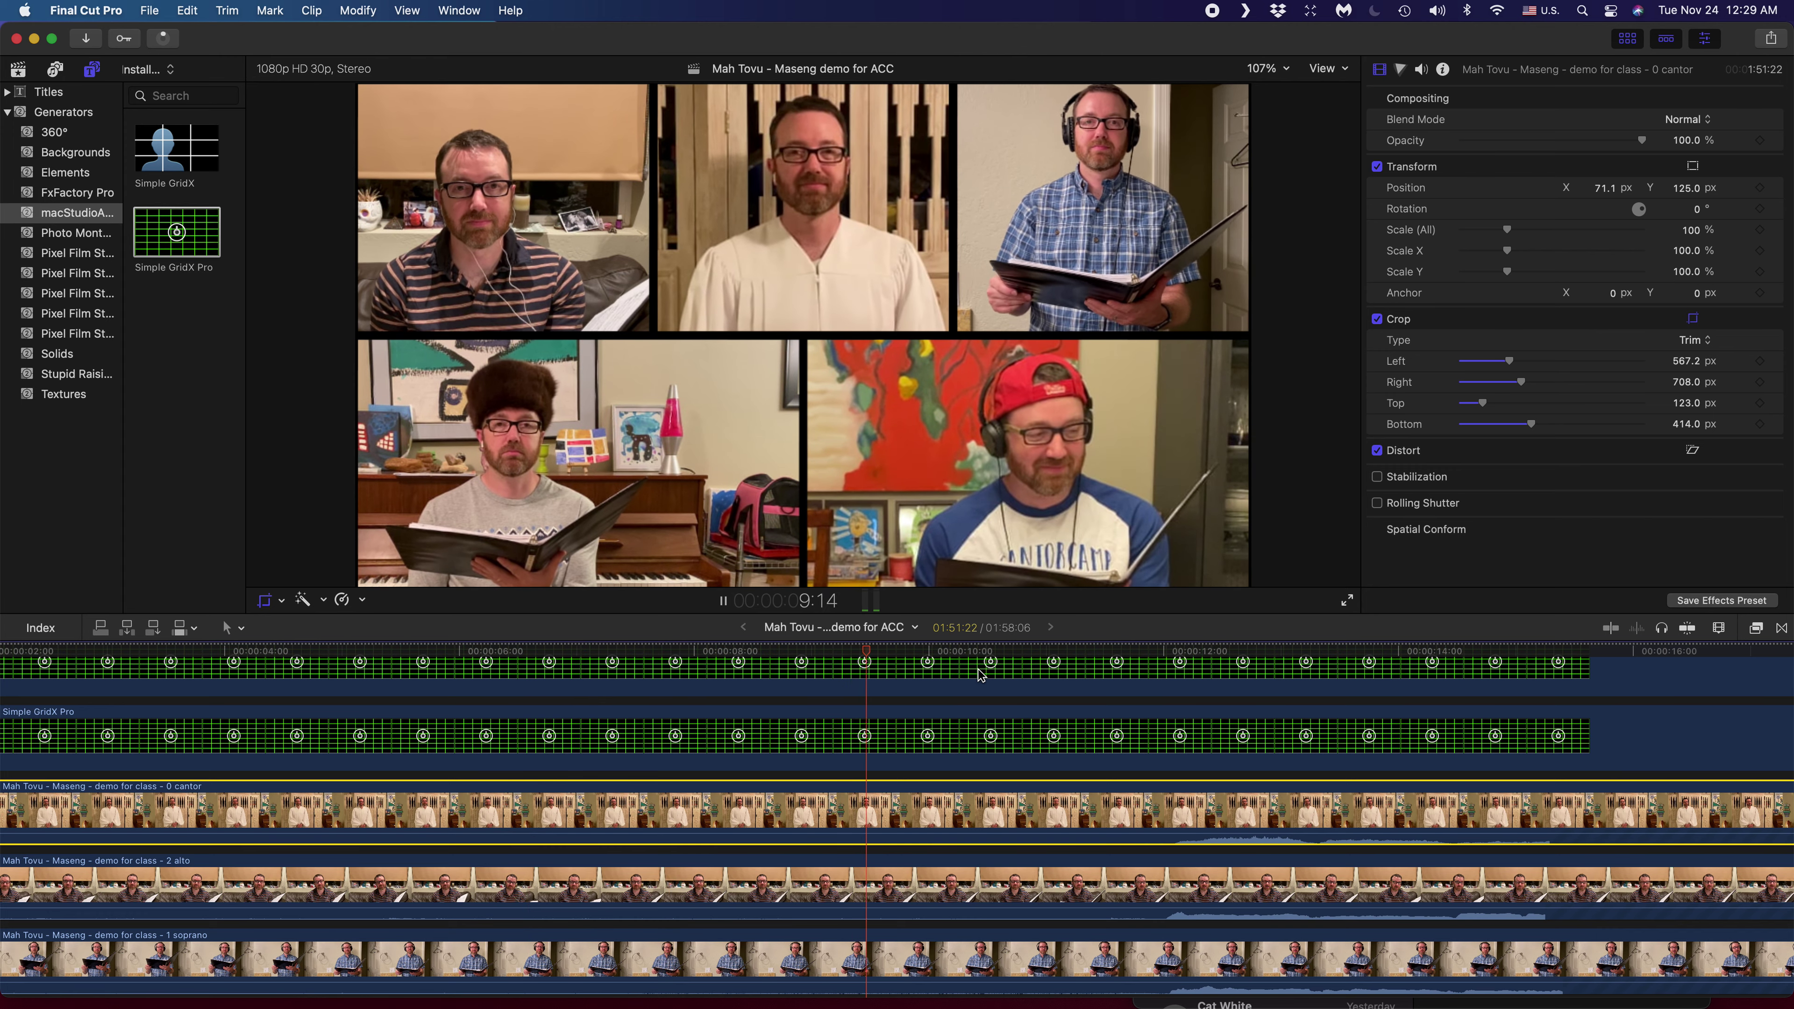
{"action": "scroll", "coordinate": [980, 675], "scroll_direction": "right", "scroll_amount": 7}
{"action": "scroll", "coordinate": [980, 675], "scroll_direction": "up", "scroll_amount": 2}
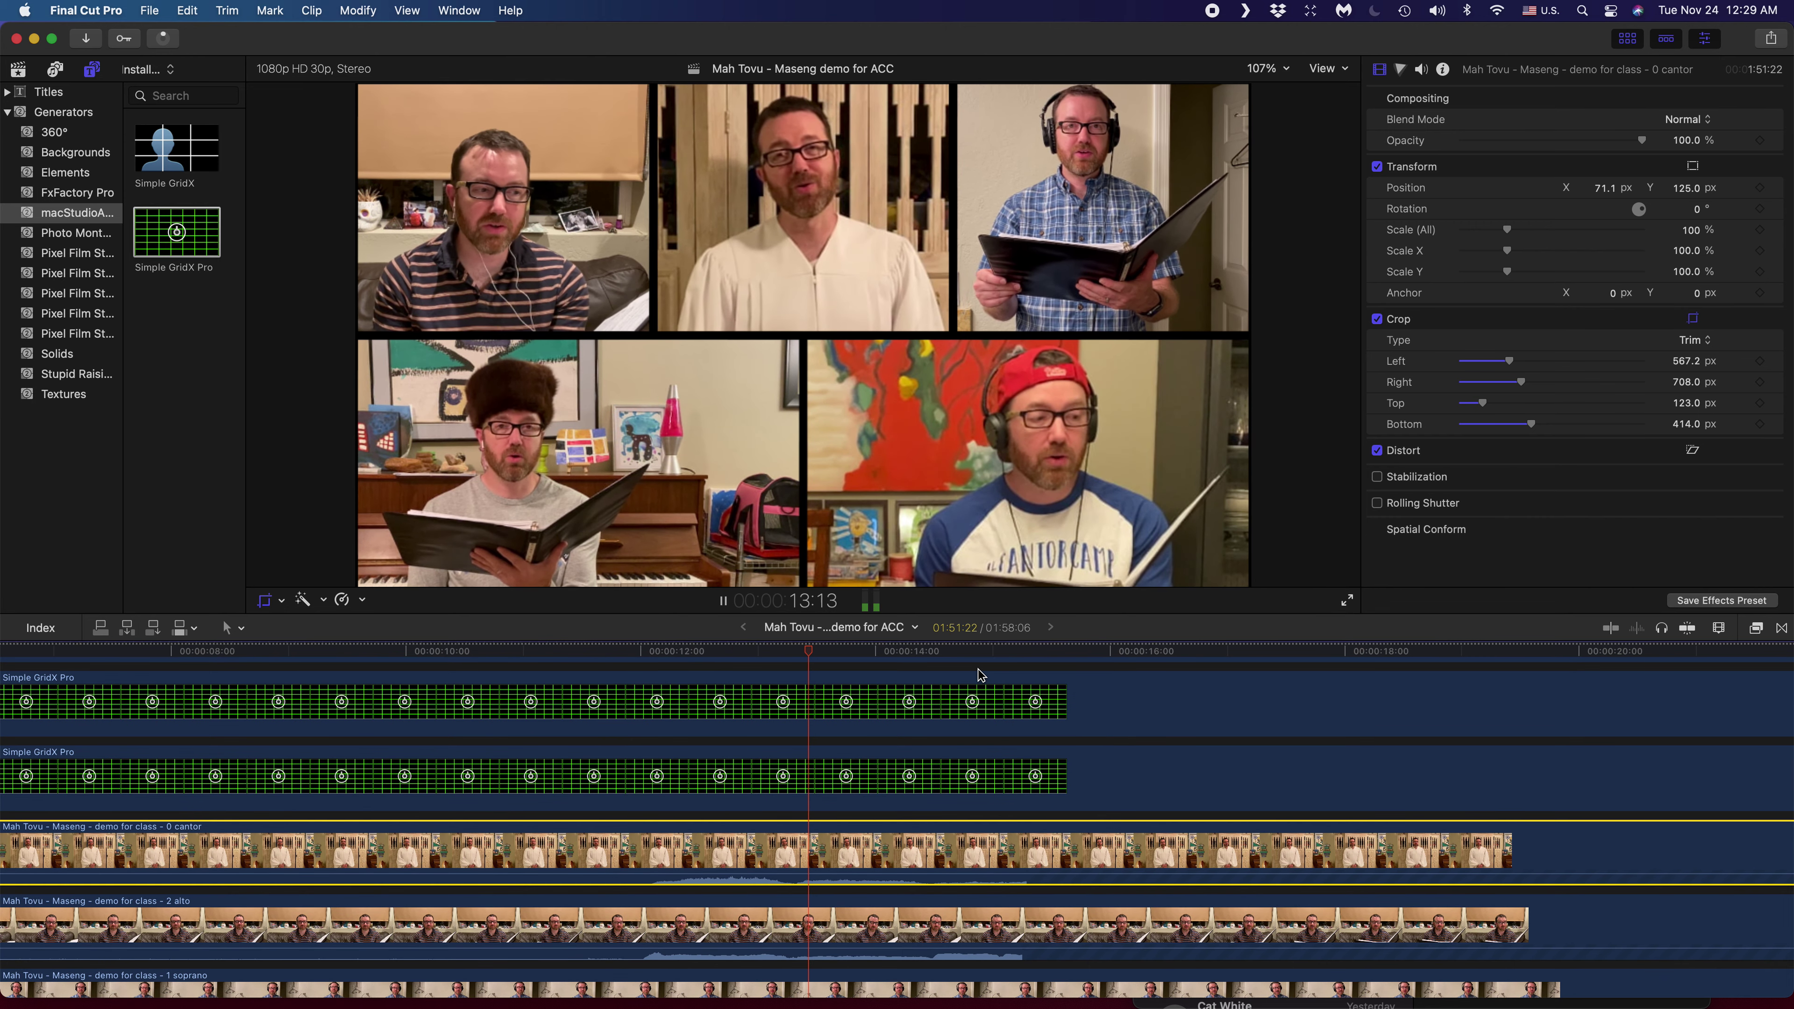
{"action": "key", "text": "space"}
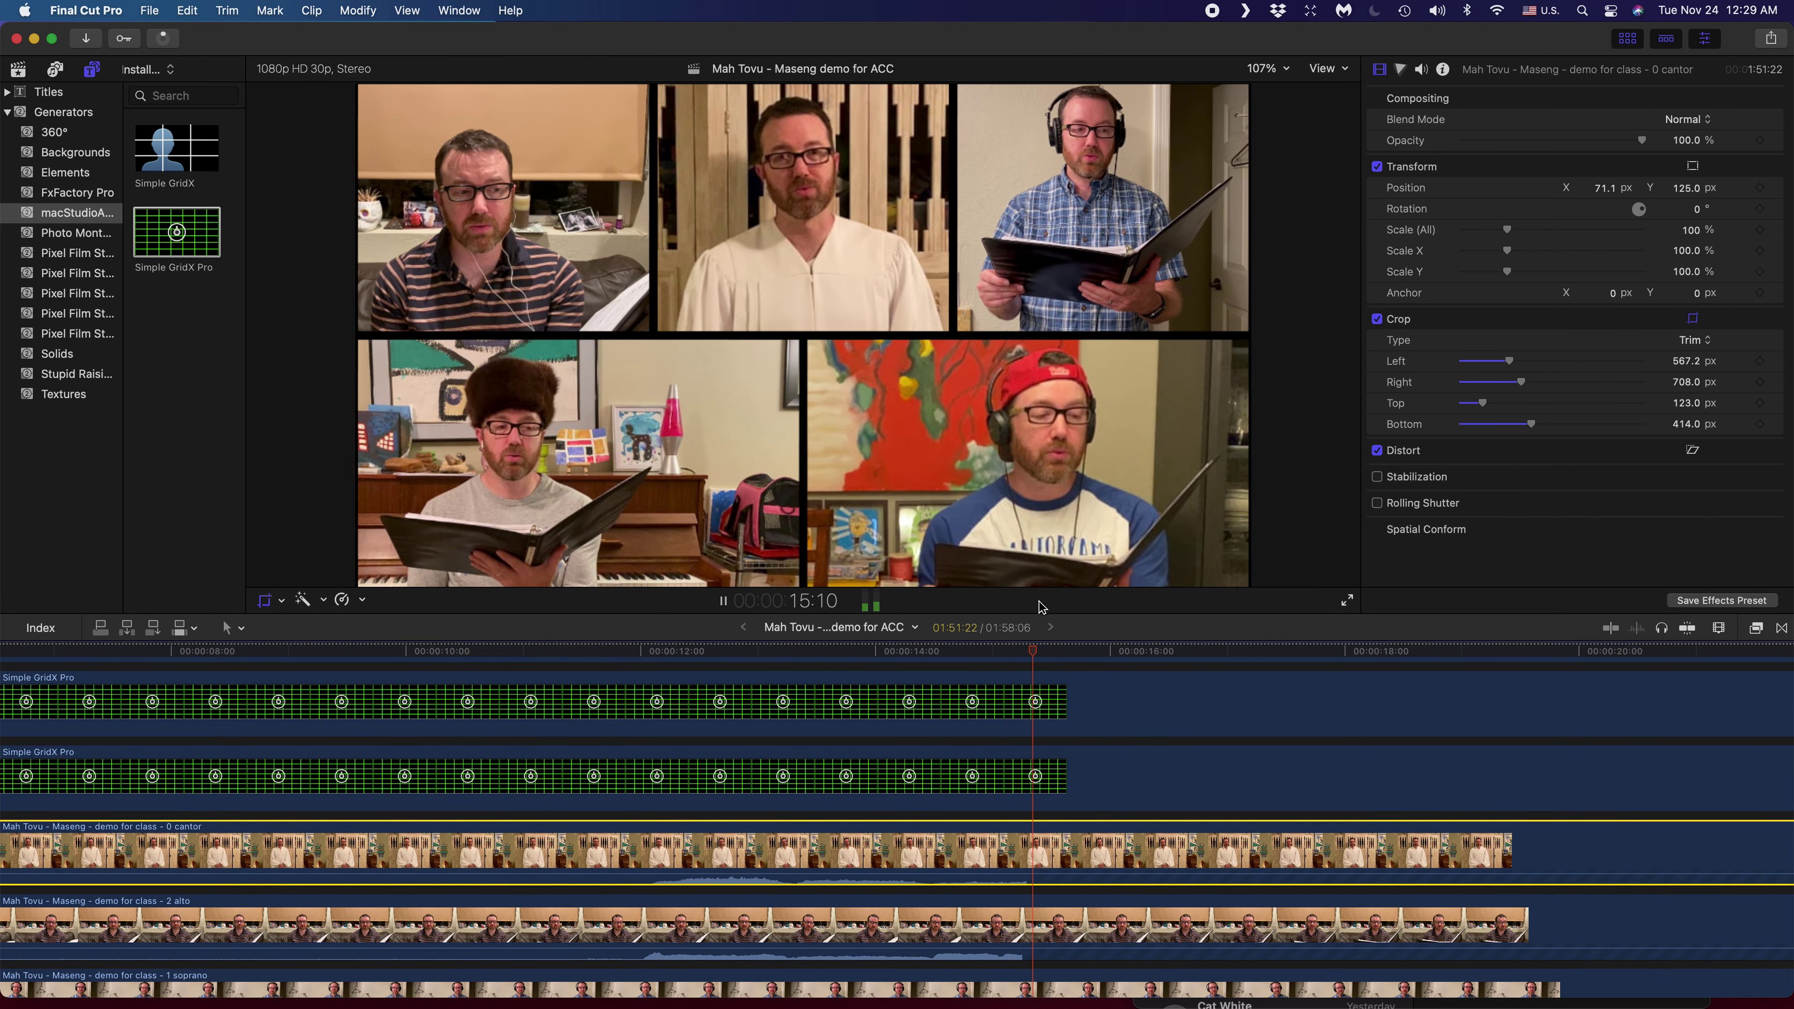
{"action": "key", "text": "shift+c"}
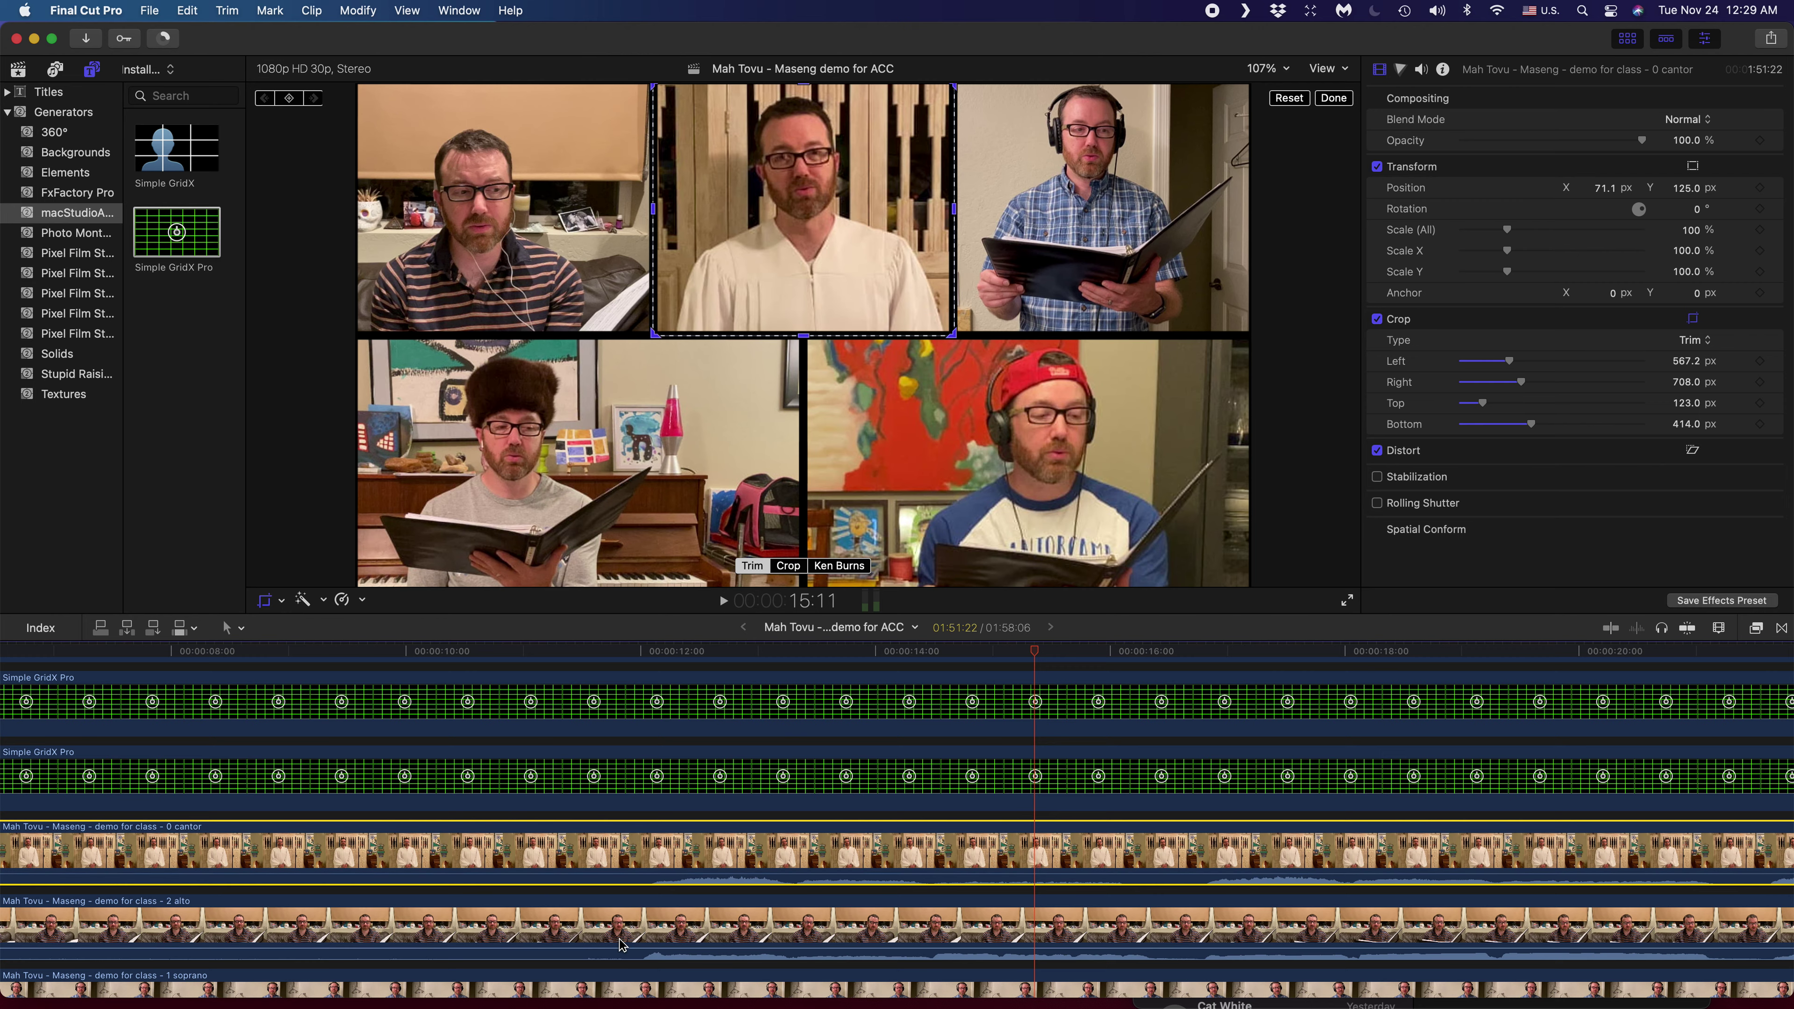
{"action": "scroll", "coordinate": [571, 866], "scroll_direction": "down", "scroll_amount": 5}
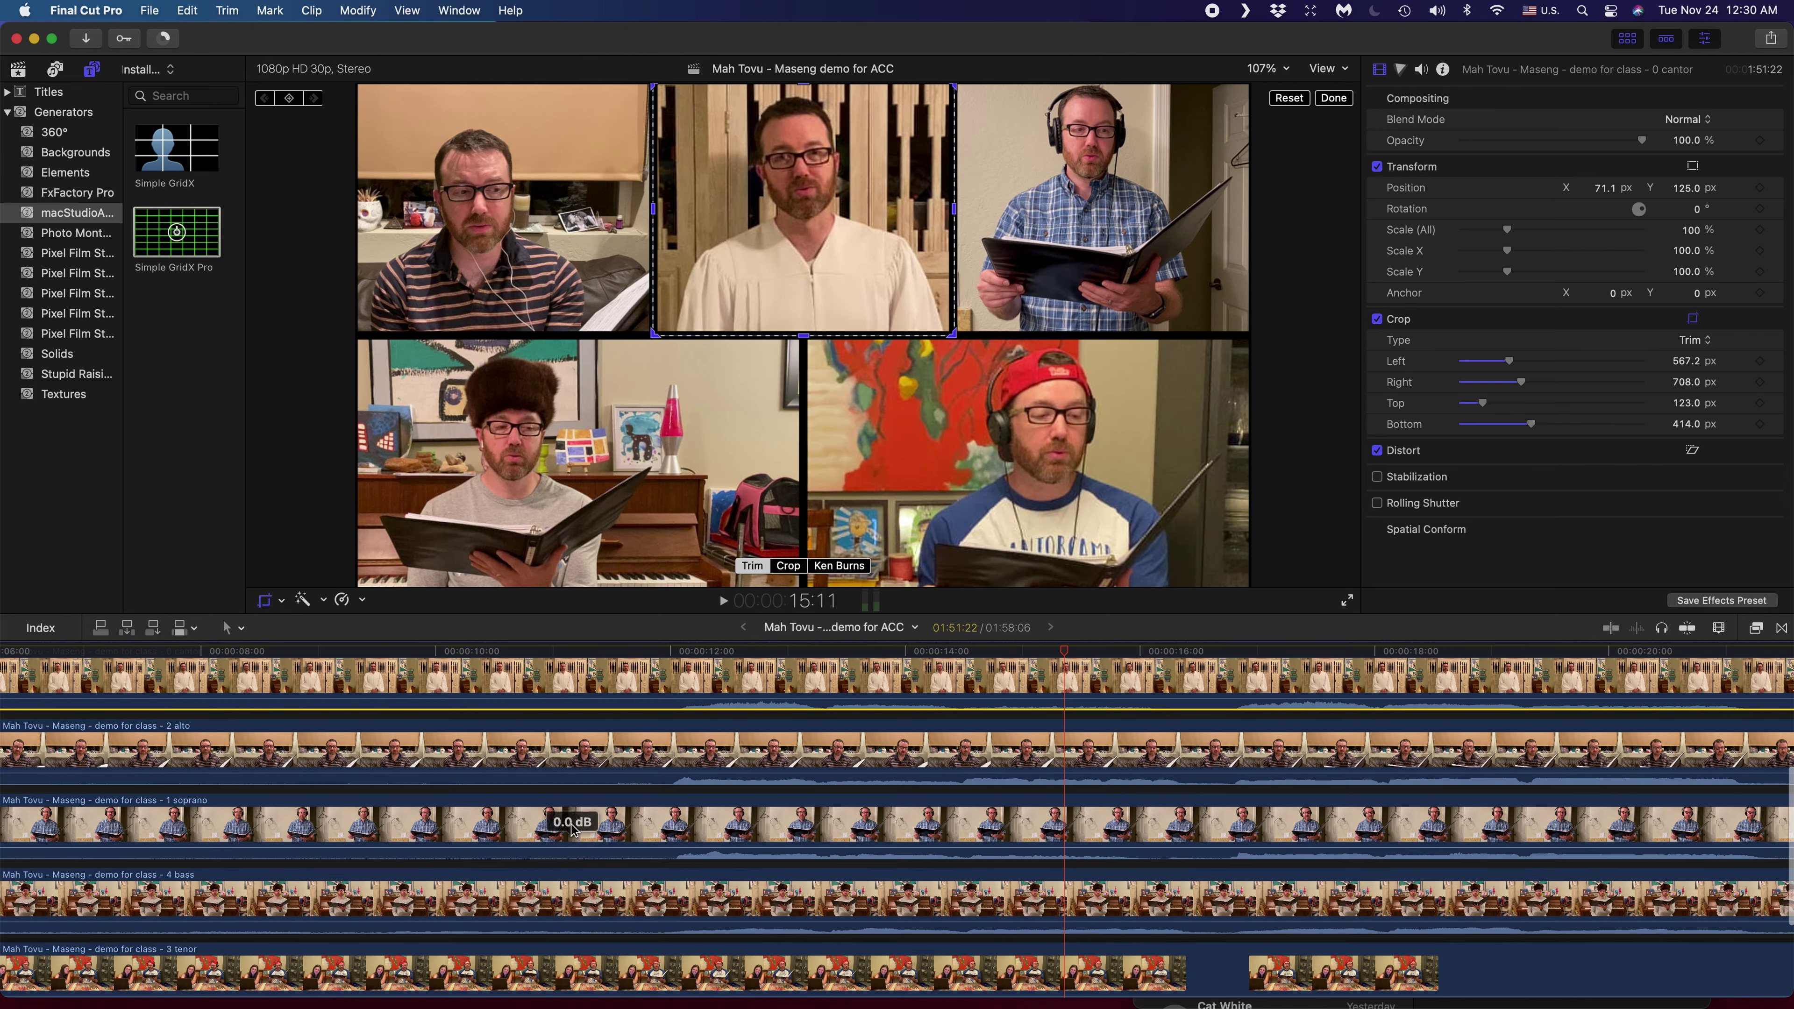
{"action": "scroll", "coordinate": [541, 903], "scroll_direction": "down", "scroll_amount": 4}
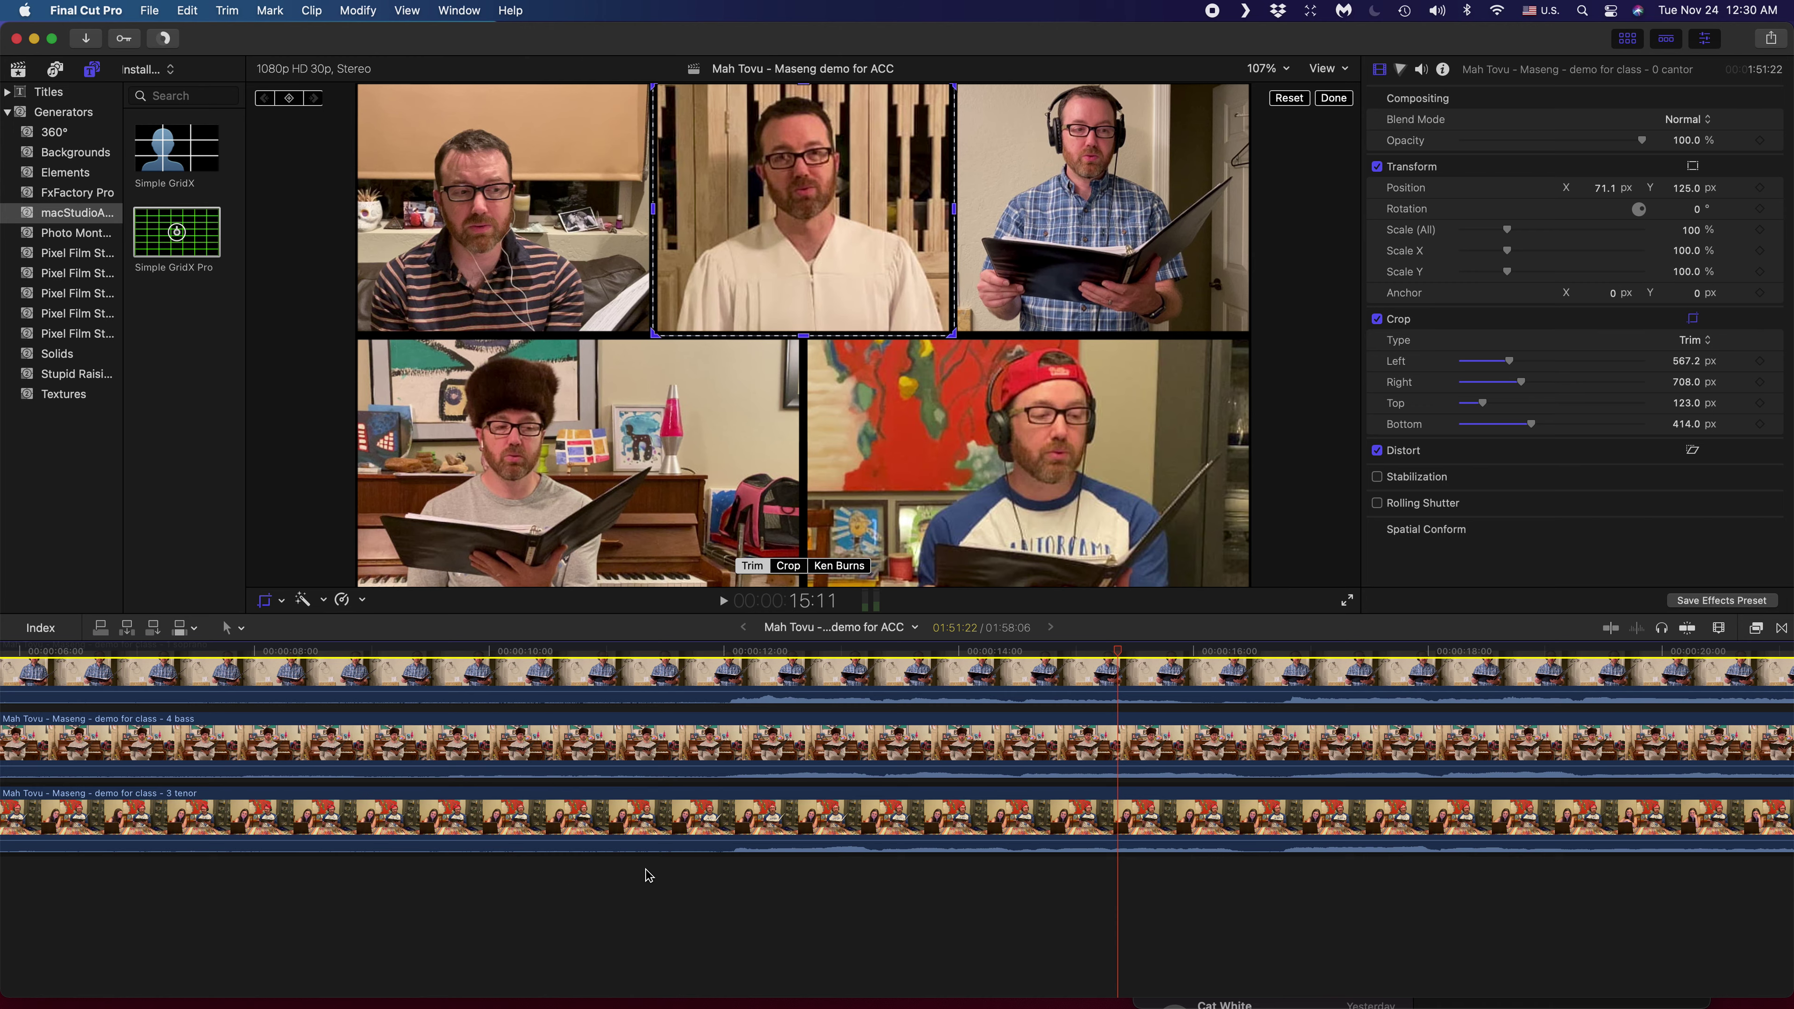
{"action": "scroll", "coordinate": [649, 877], "scroll_direction": "up", "scroll_amount": 4}
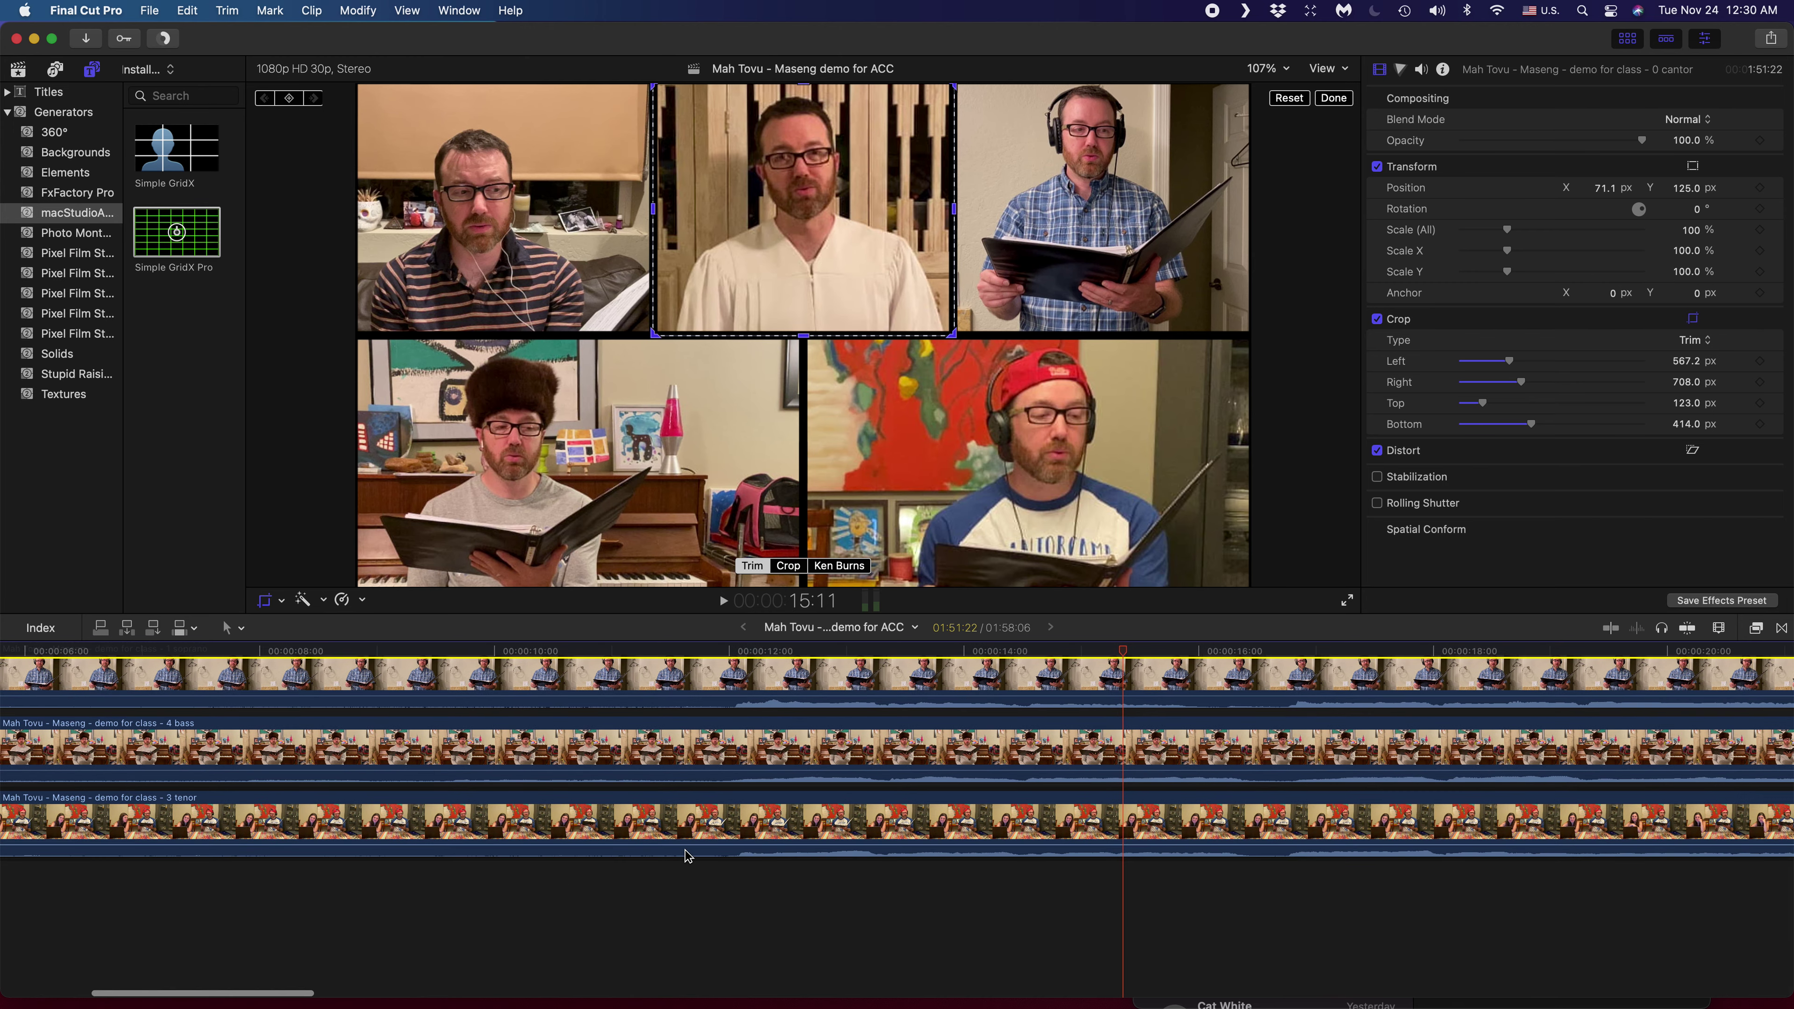